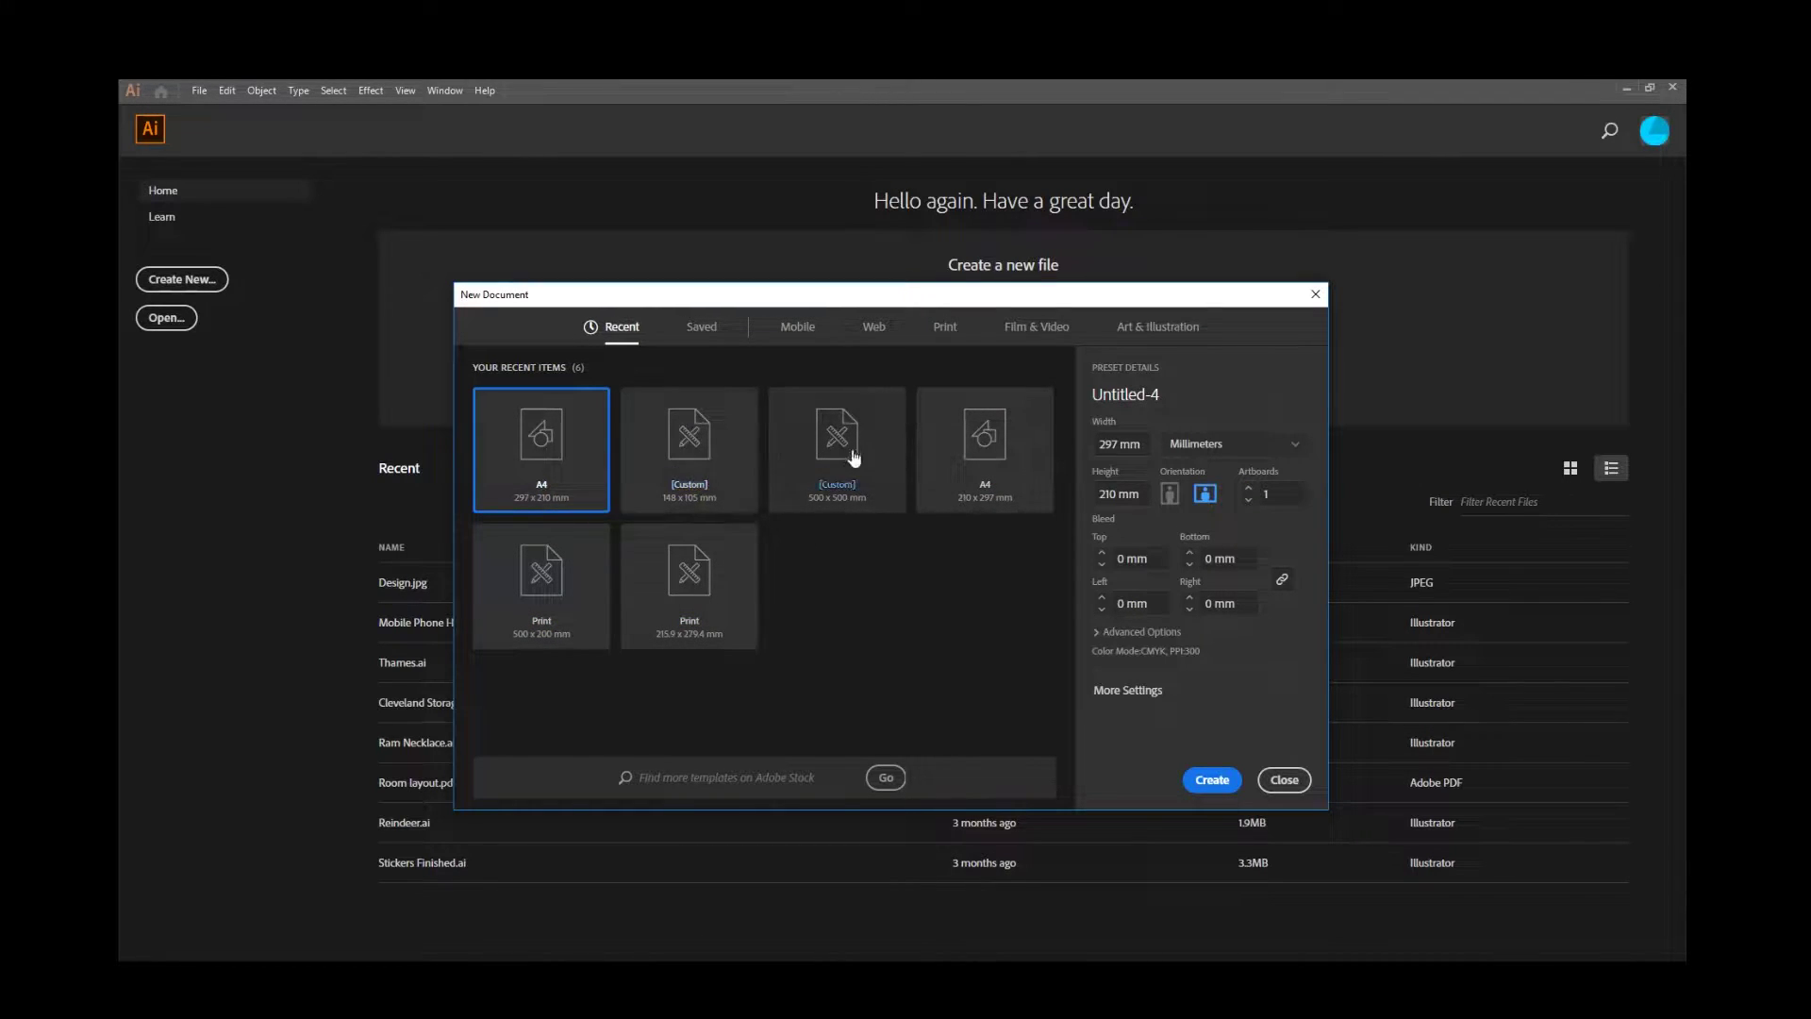
Create a new print document from the A4 preset in landscape orientation, in millimetres.
{"action": "left_click", "coordinate": [946, 326]}
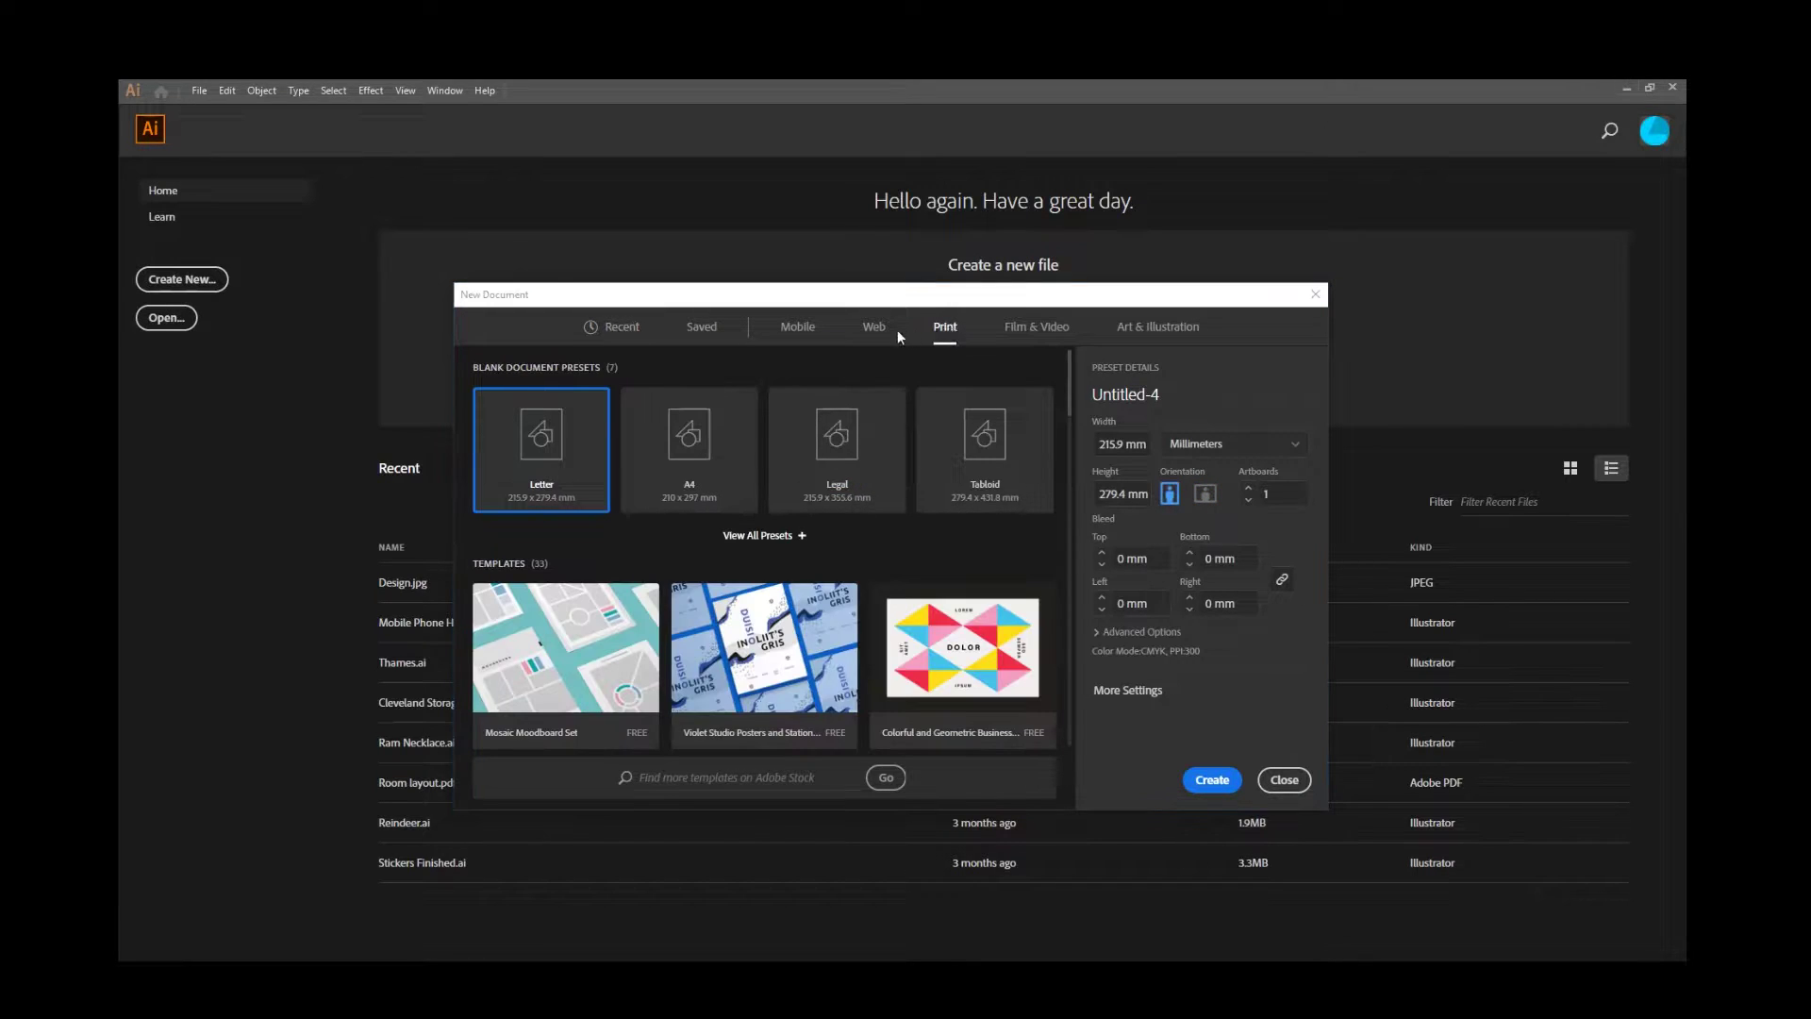
{"action": "left_click", "coordinate": [703, 458]}
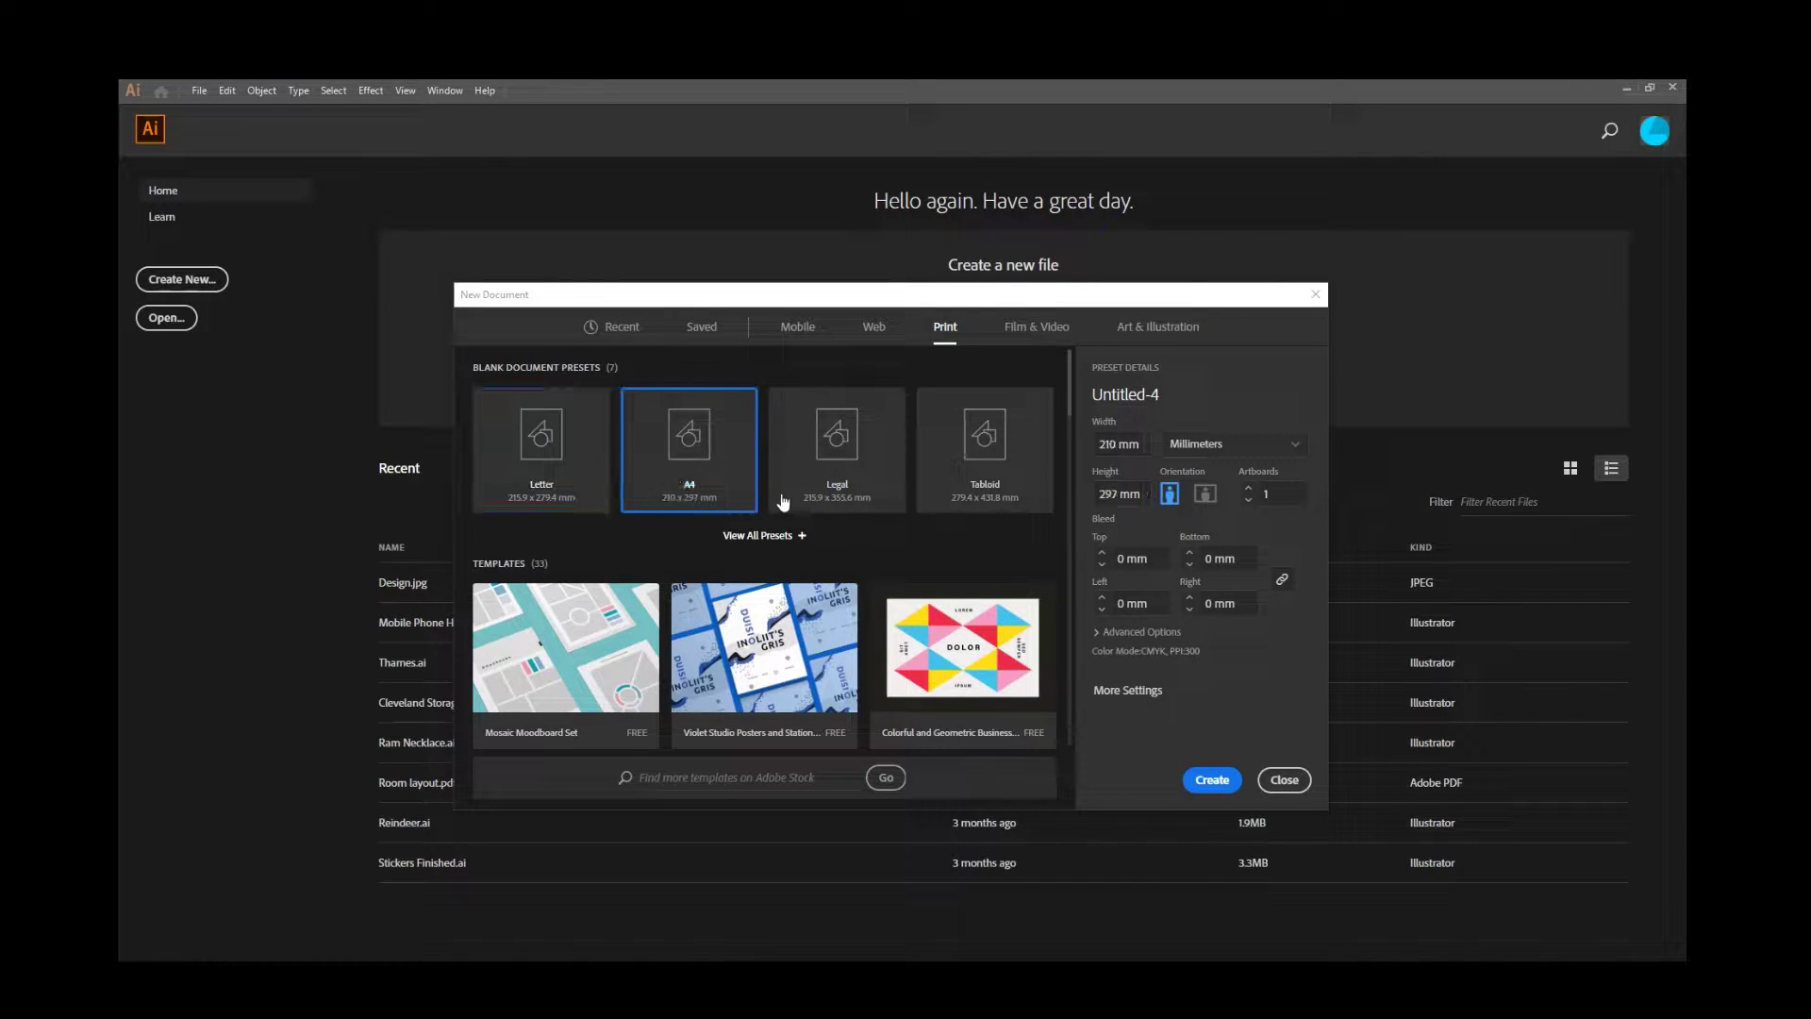
{"action": "left_click", "coordinate": [1204, 497]}
{"action": "left_click", "coordinate": [1213, 781]}
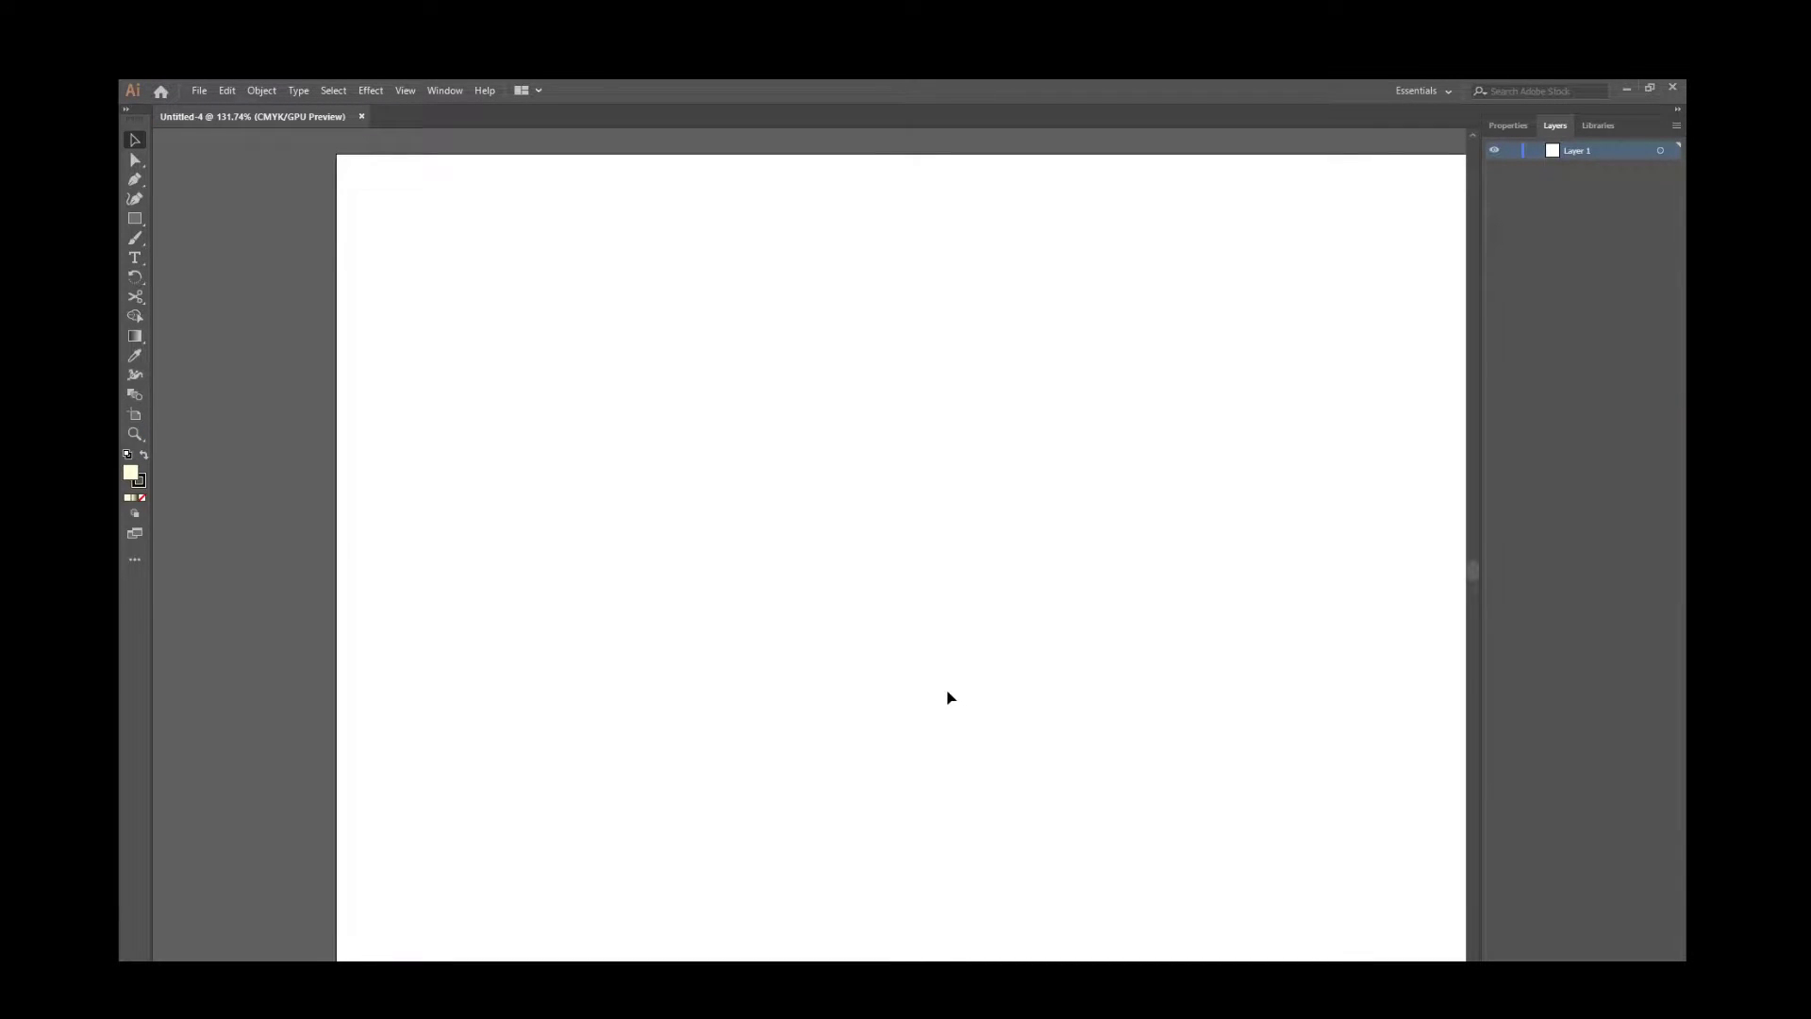
{"action": "key", "text": "ctrl+1"}
{"action": "left_click_drag", "start_coordinate": [966, 707], "coordinate": [840, 679]}
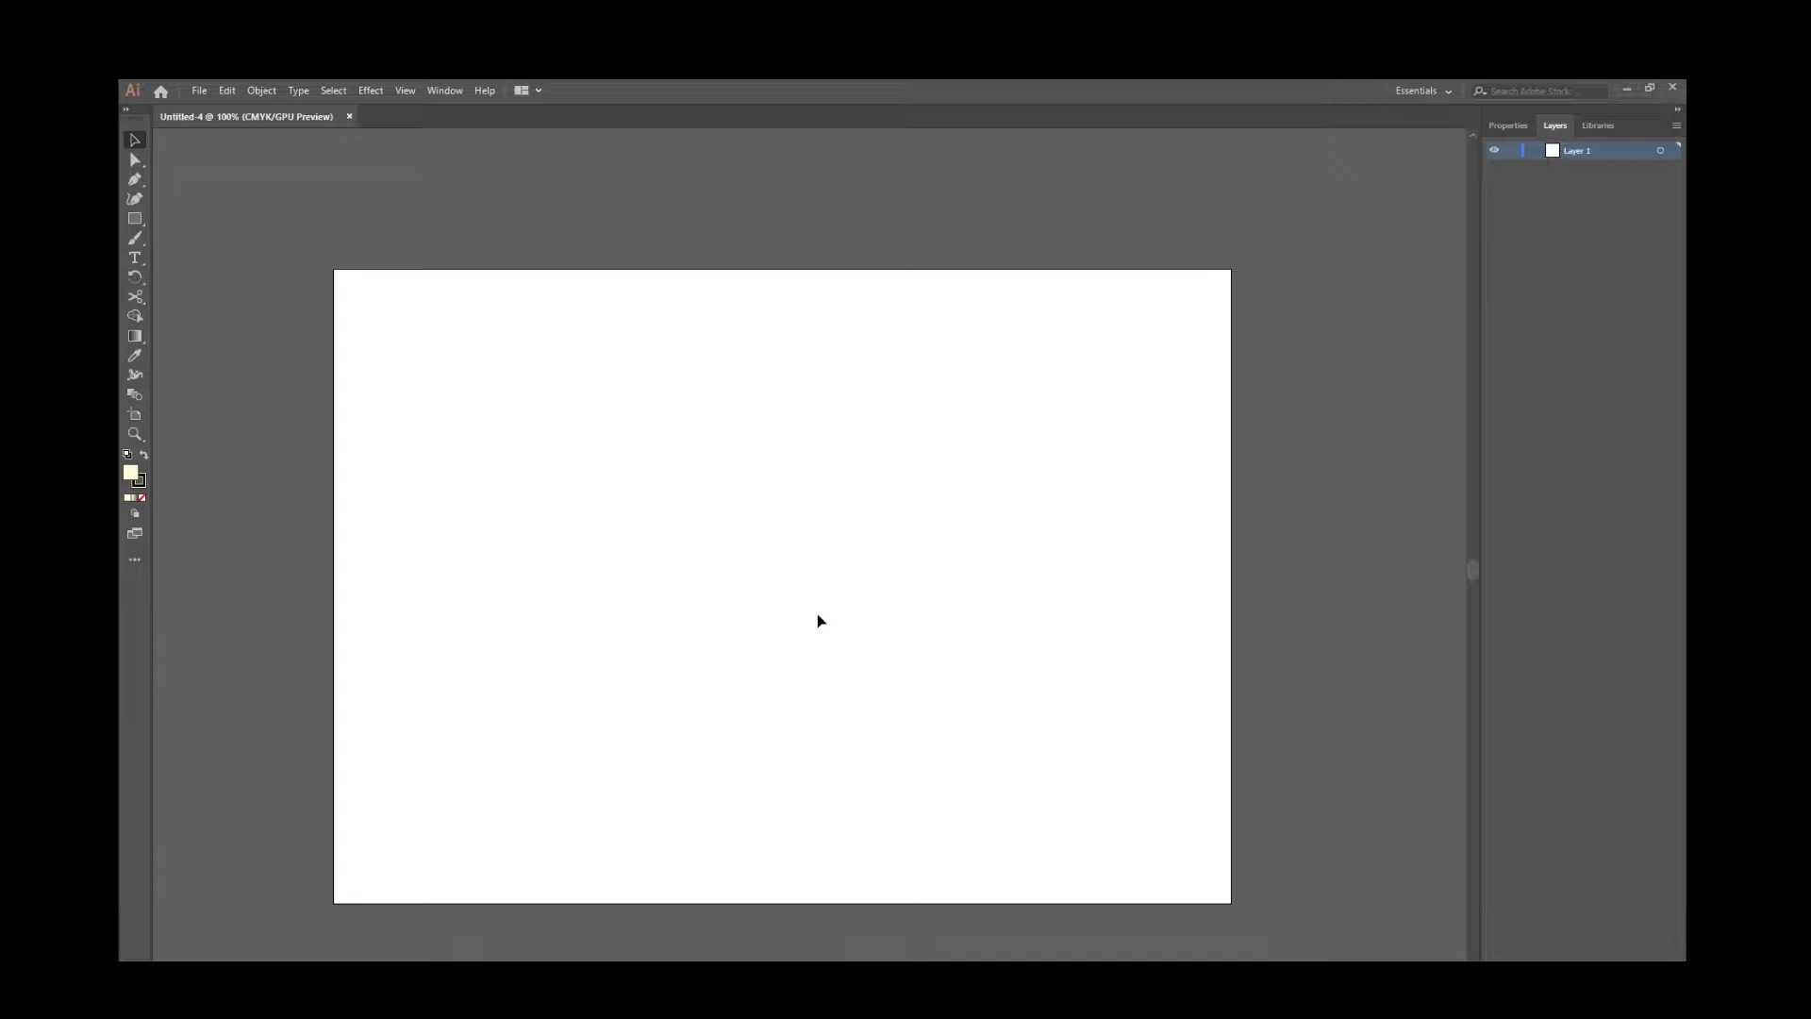
Examine the artboard's dimensions, preset and resize handles in artboard editing mode.
{"action": "left_click", "coordinate": [1507, 125]}
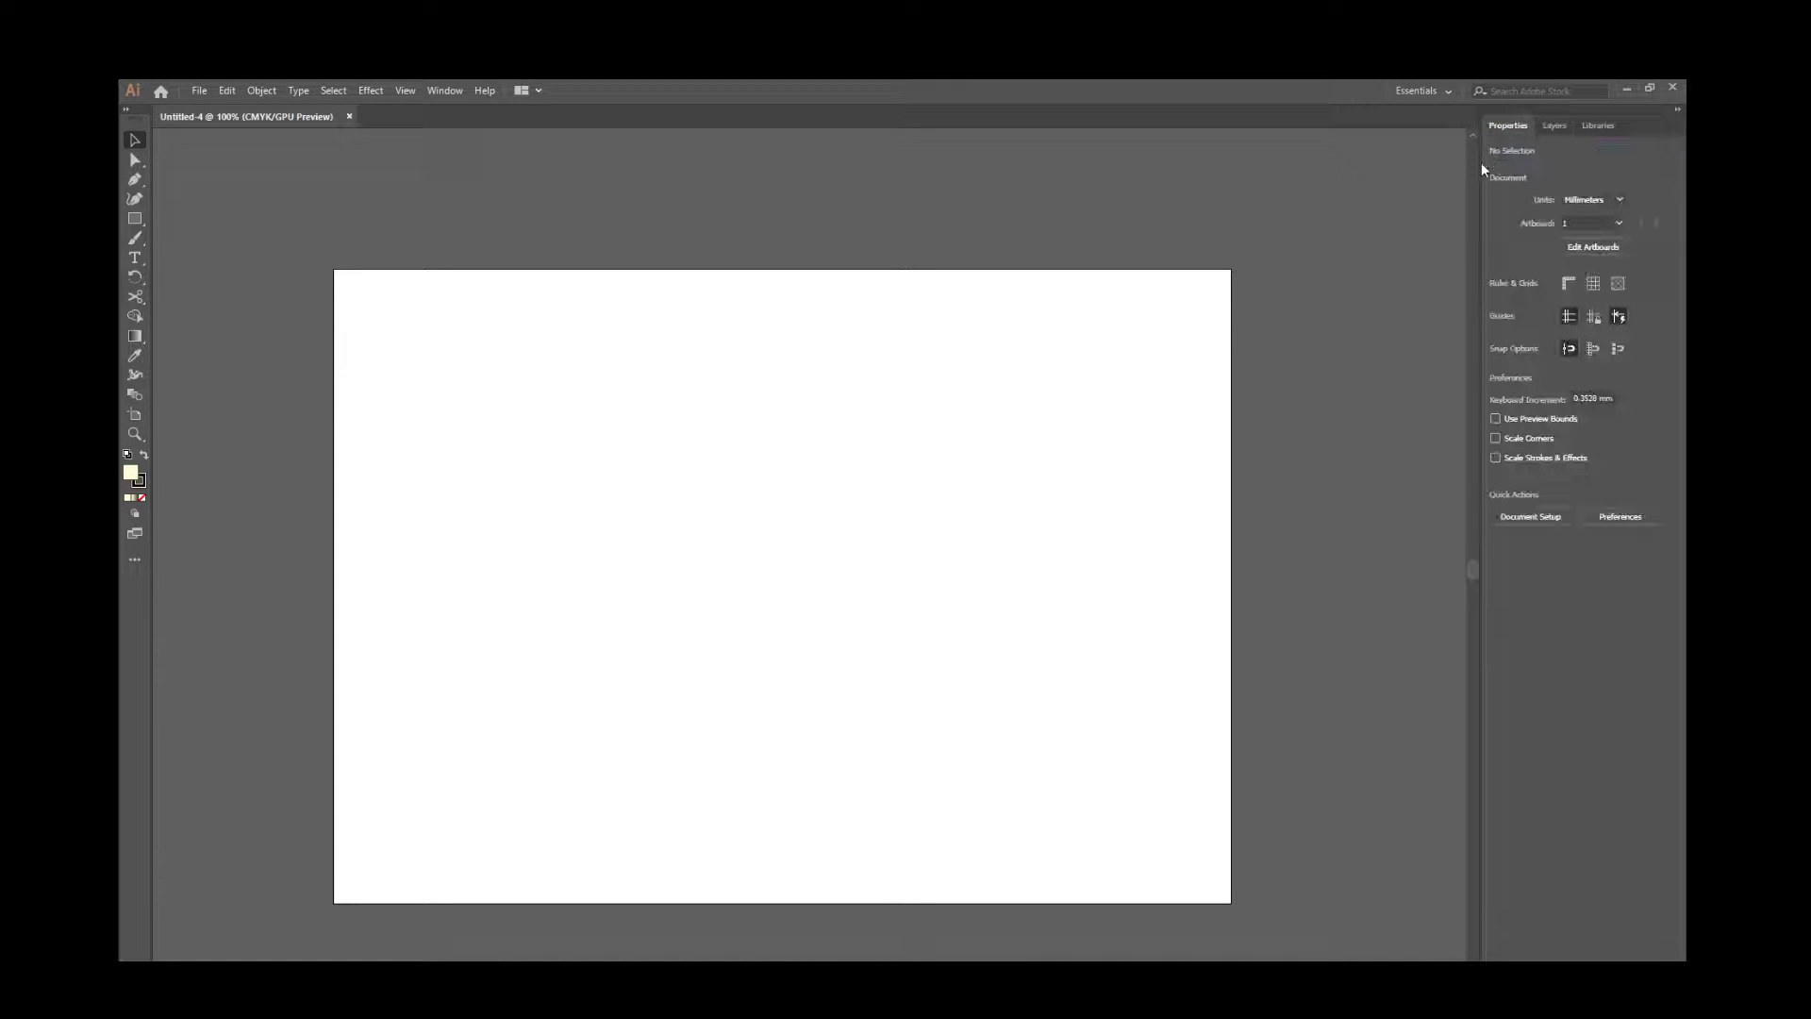
{"action": "left_click", "coordinate": [1575, 246]}
{"action": "mouse_move", "coordinate": [781, 271]}
{"action": "left_mouse_down"}
{"action": "mouse_move", "coordinate": [781, 211]}
{"action": "mouse_move", "coordinate": [779, 271]}
{"action": "left_mouse_up"}
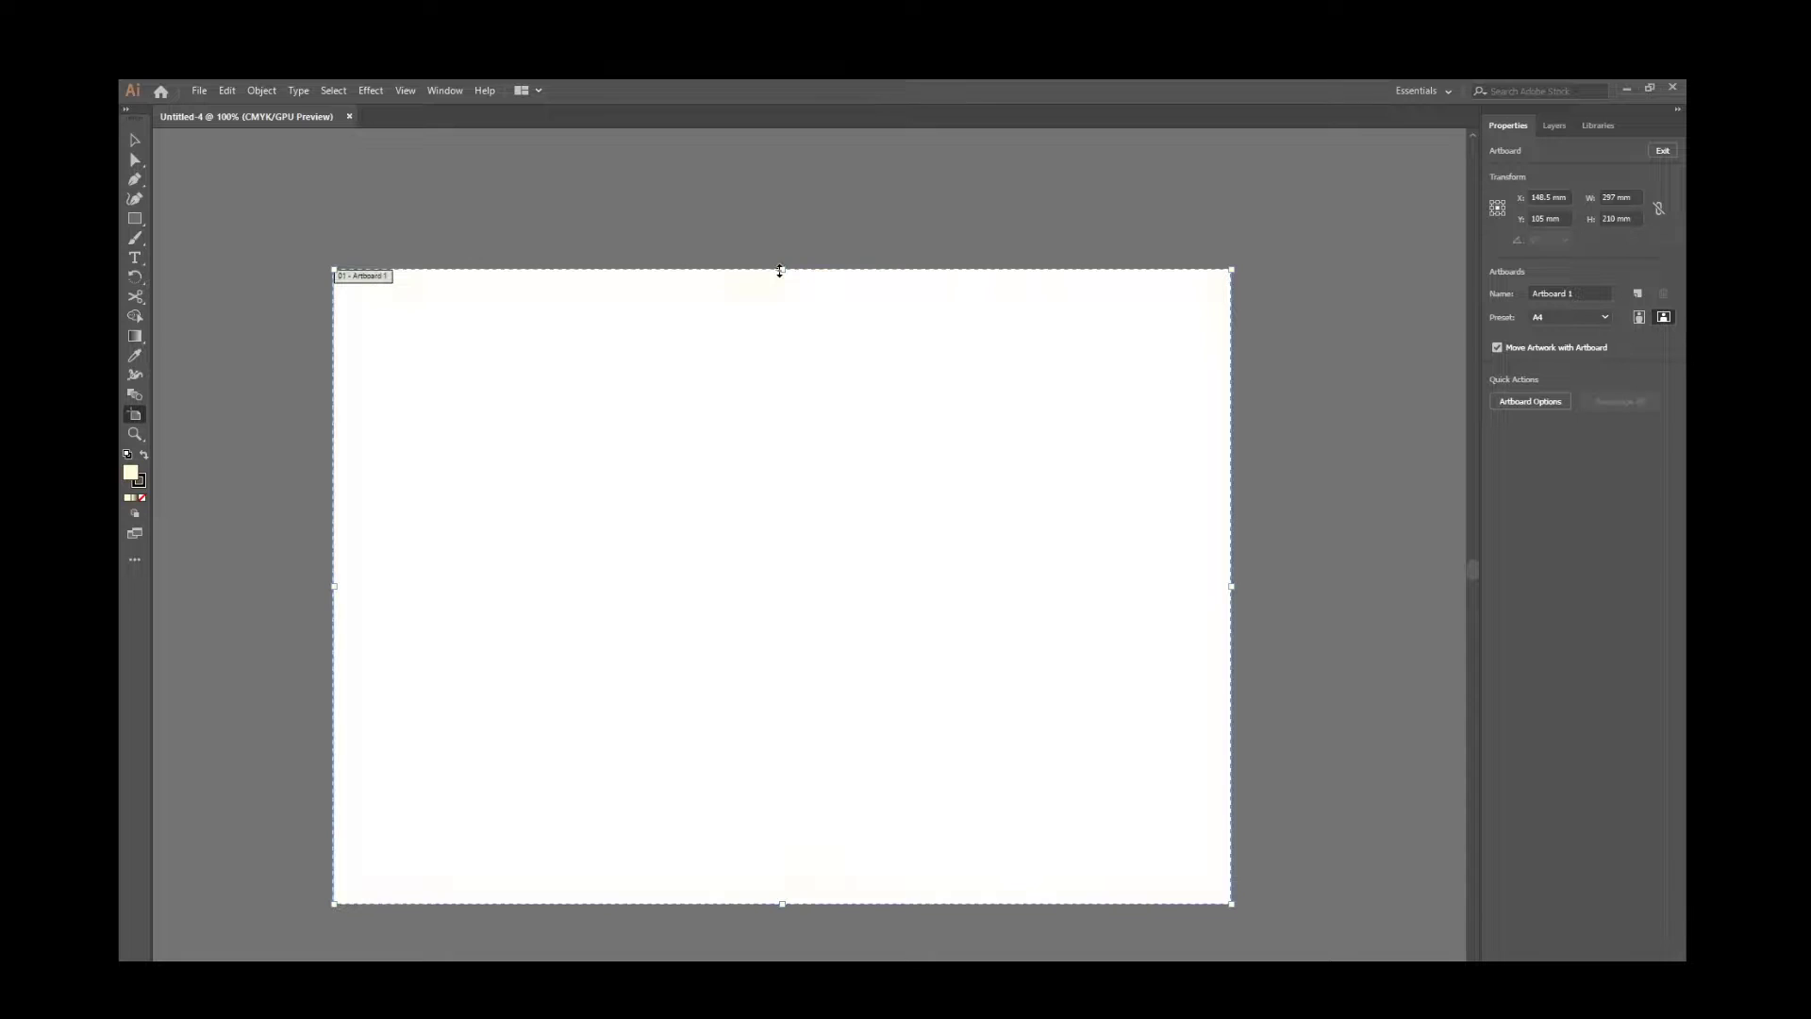
{"action": "left_click", "coordinate": [1662, 151]}
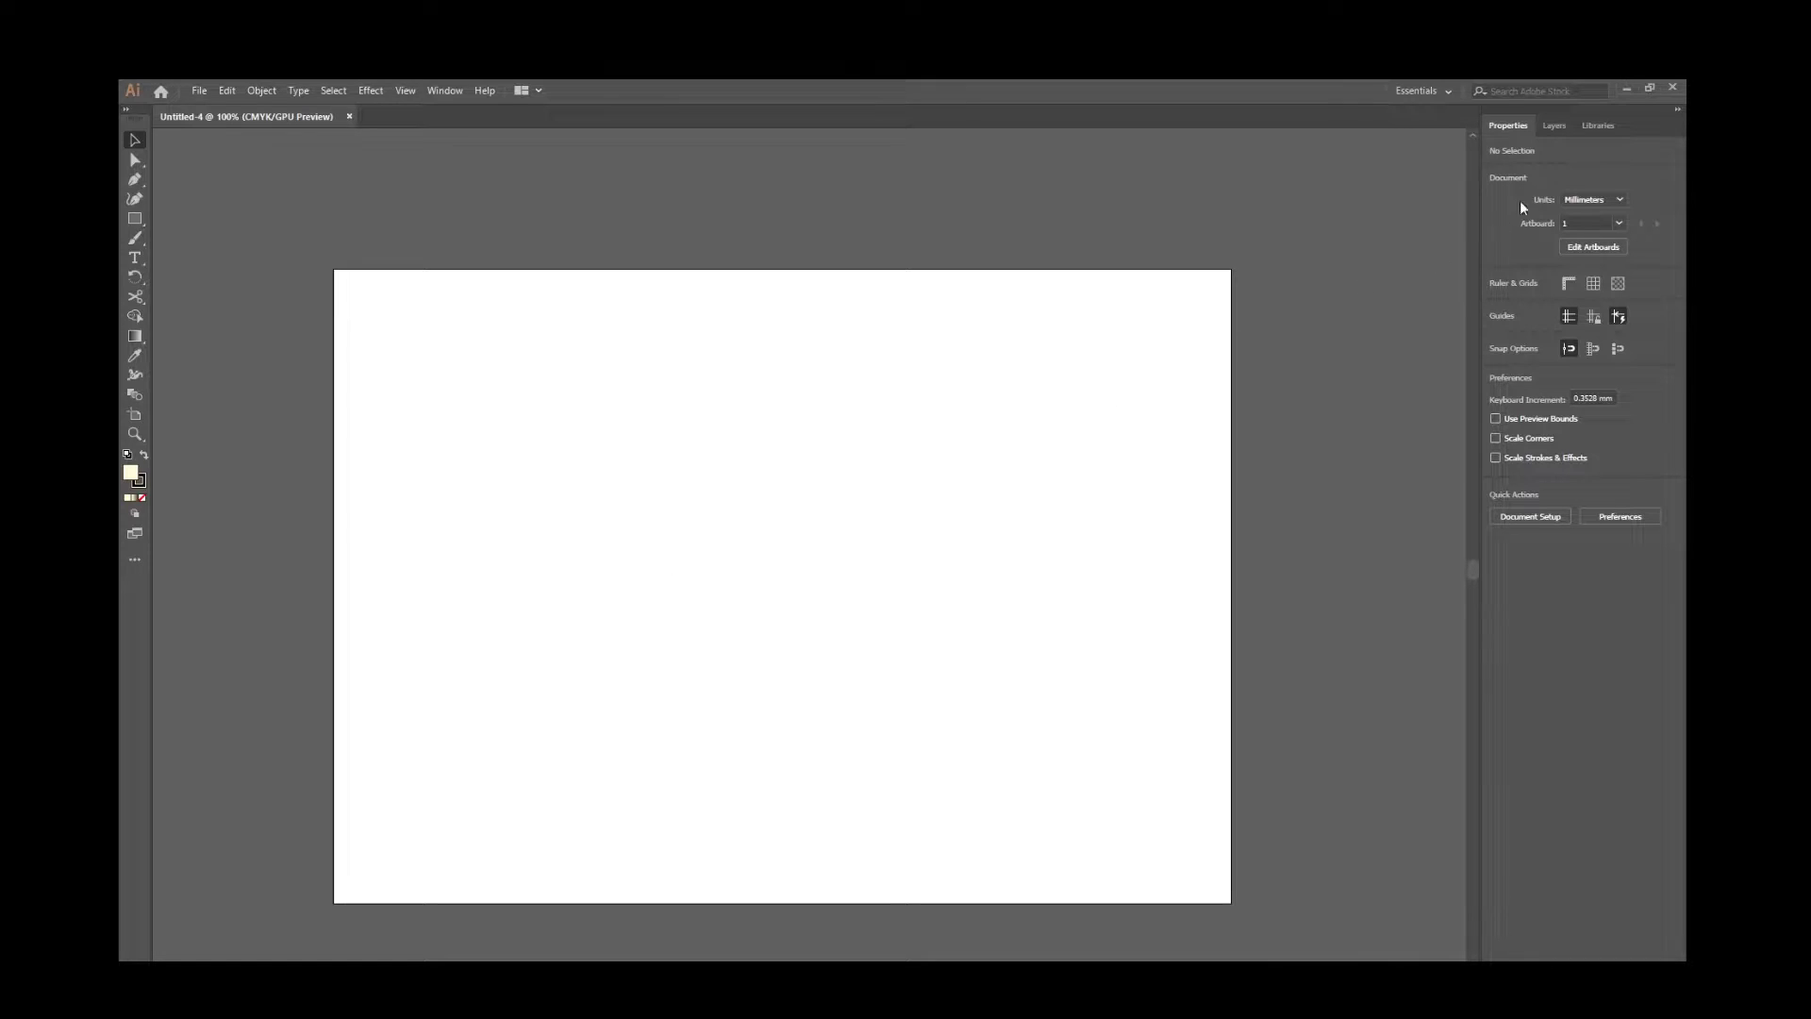
Paste the copied template outline and move it to the upper part of the artboard.
{"action": "left_click", "coordinate": [1554, 125]}
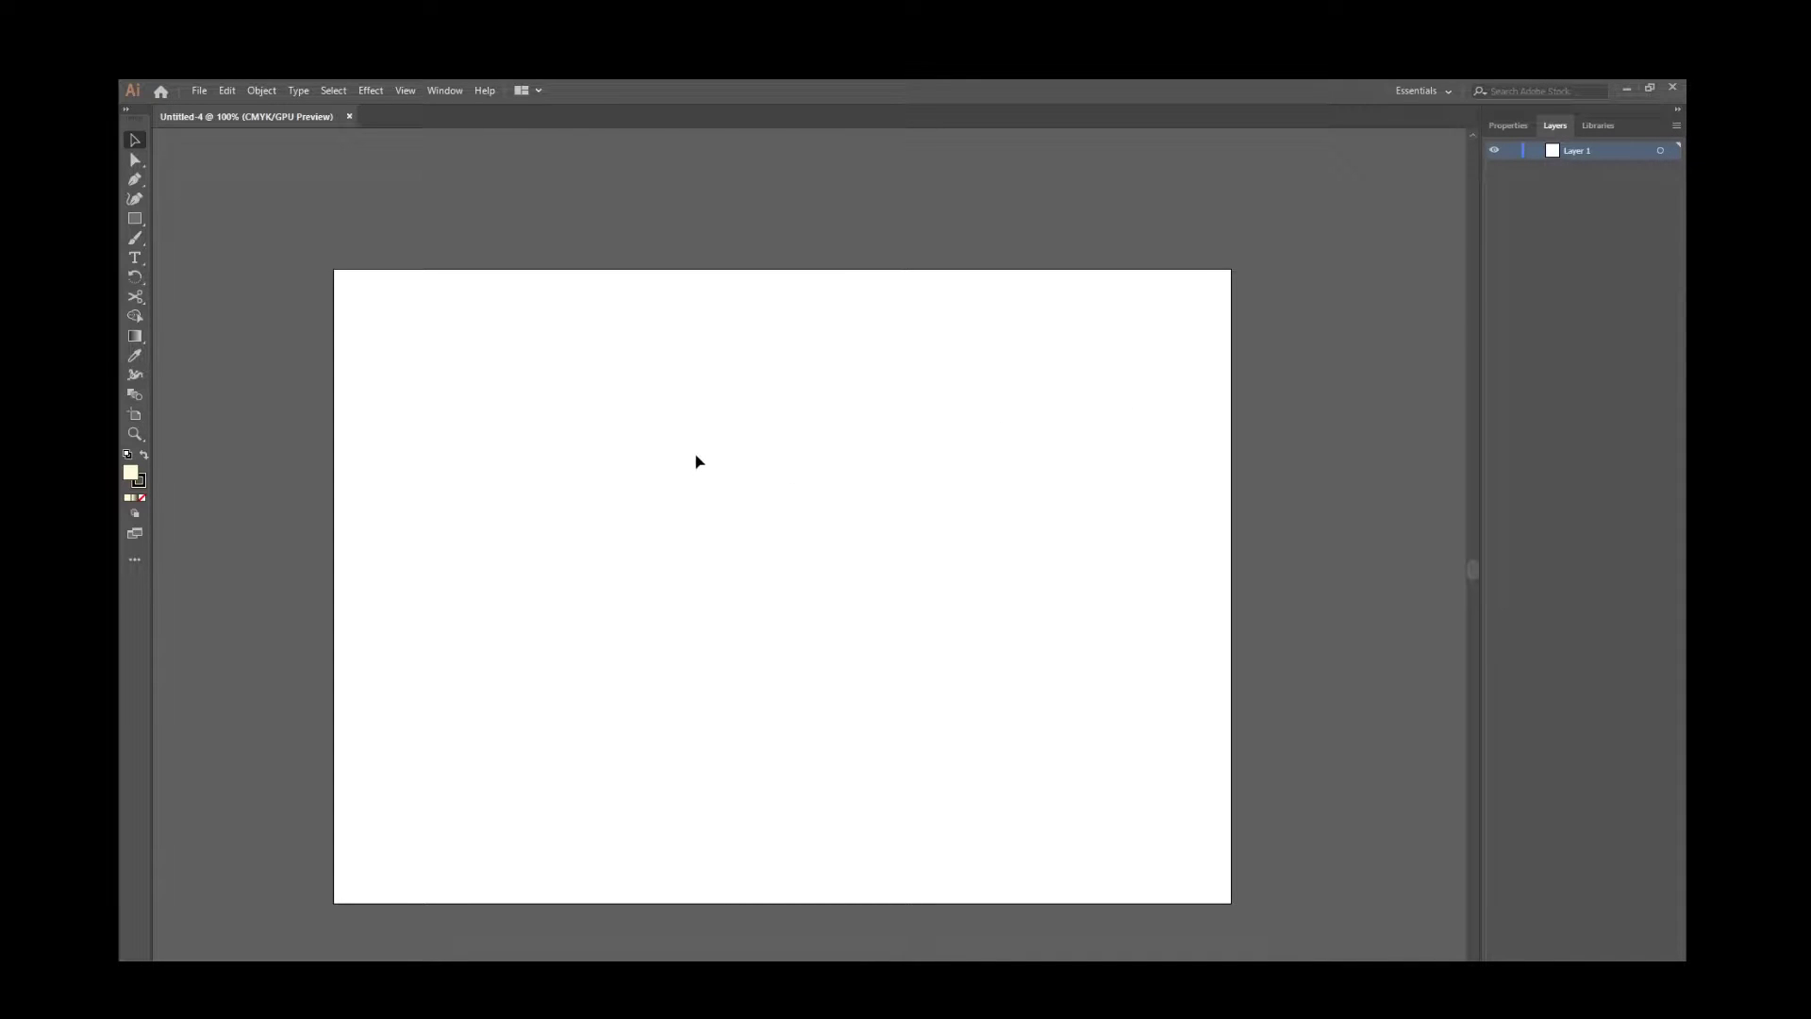
{"action": "key", "text": "ctrl+v"}
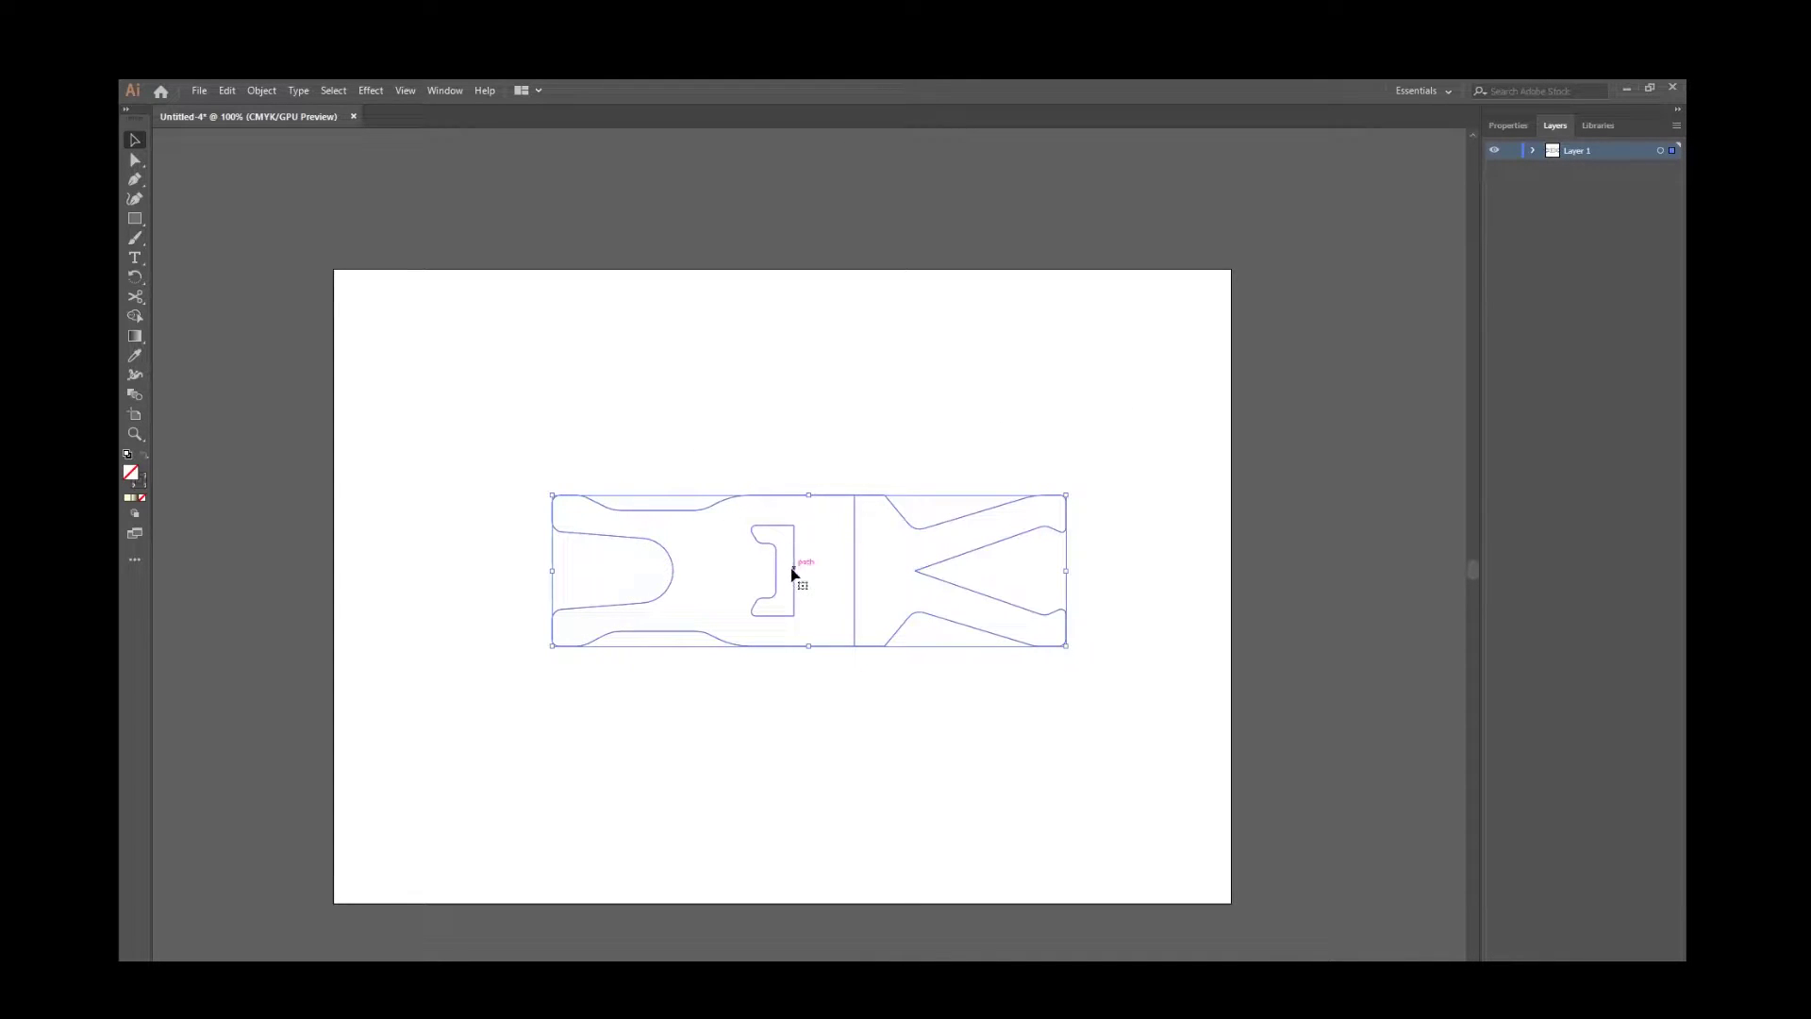
{"action": "left_click_drag", "start_coordinate": [795, 577], "coordinate": [758, 381]}
{"action": "left_click", "coordinate": [861, 549]}
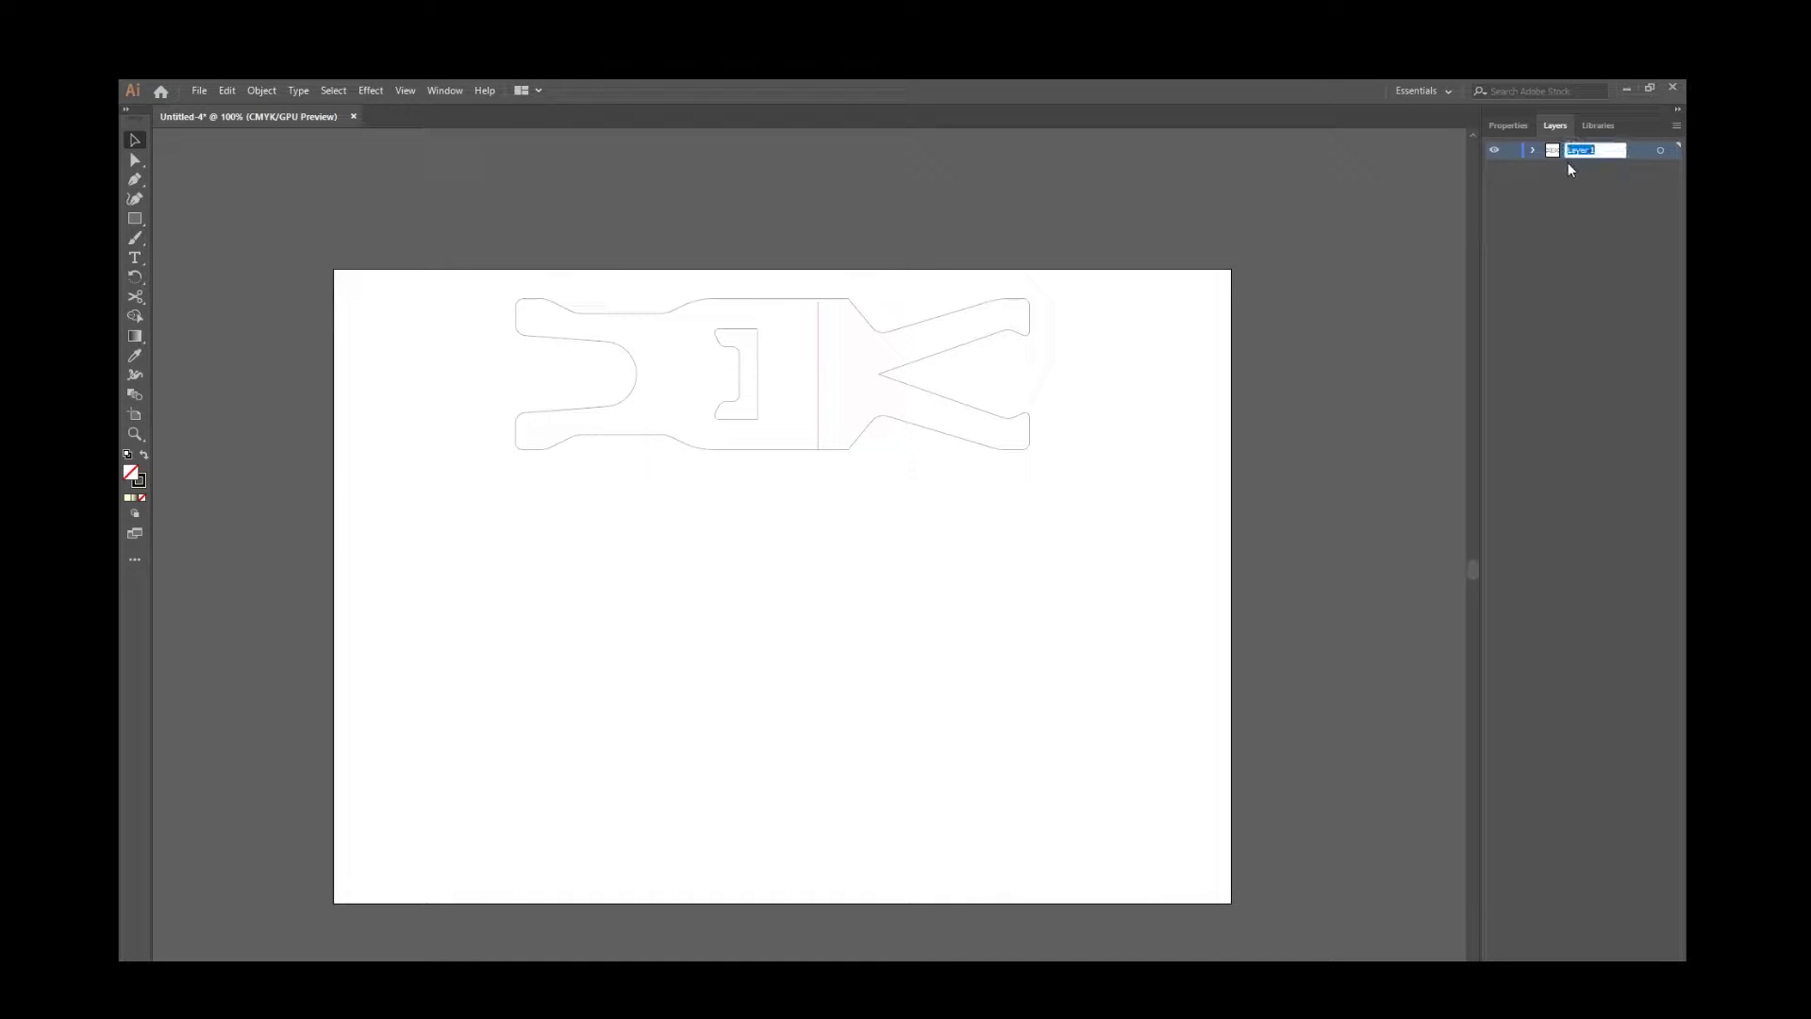
Rename the layer holding the outline as Template and add a new layer named Design above it.
{"action": "type", "text": "Template"}
{"action": "key", "text": "Return"}
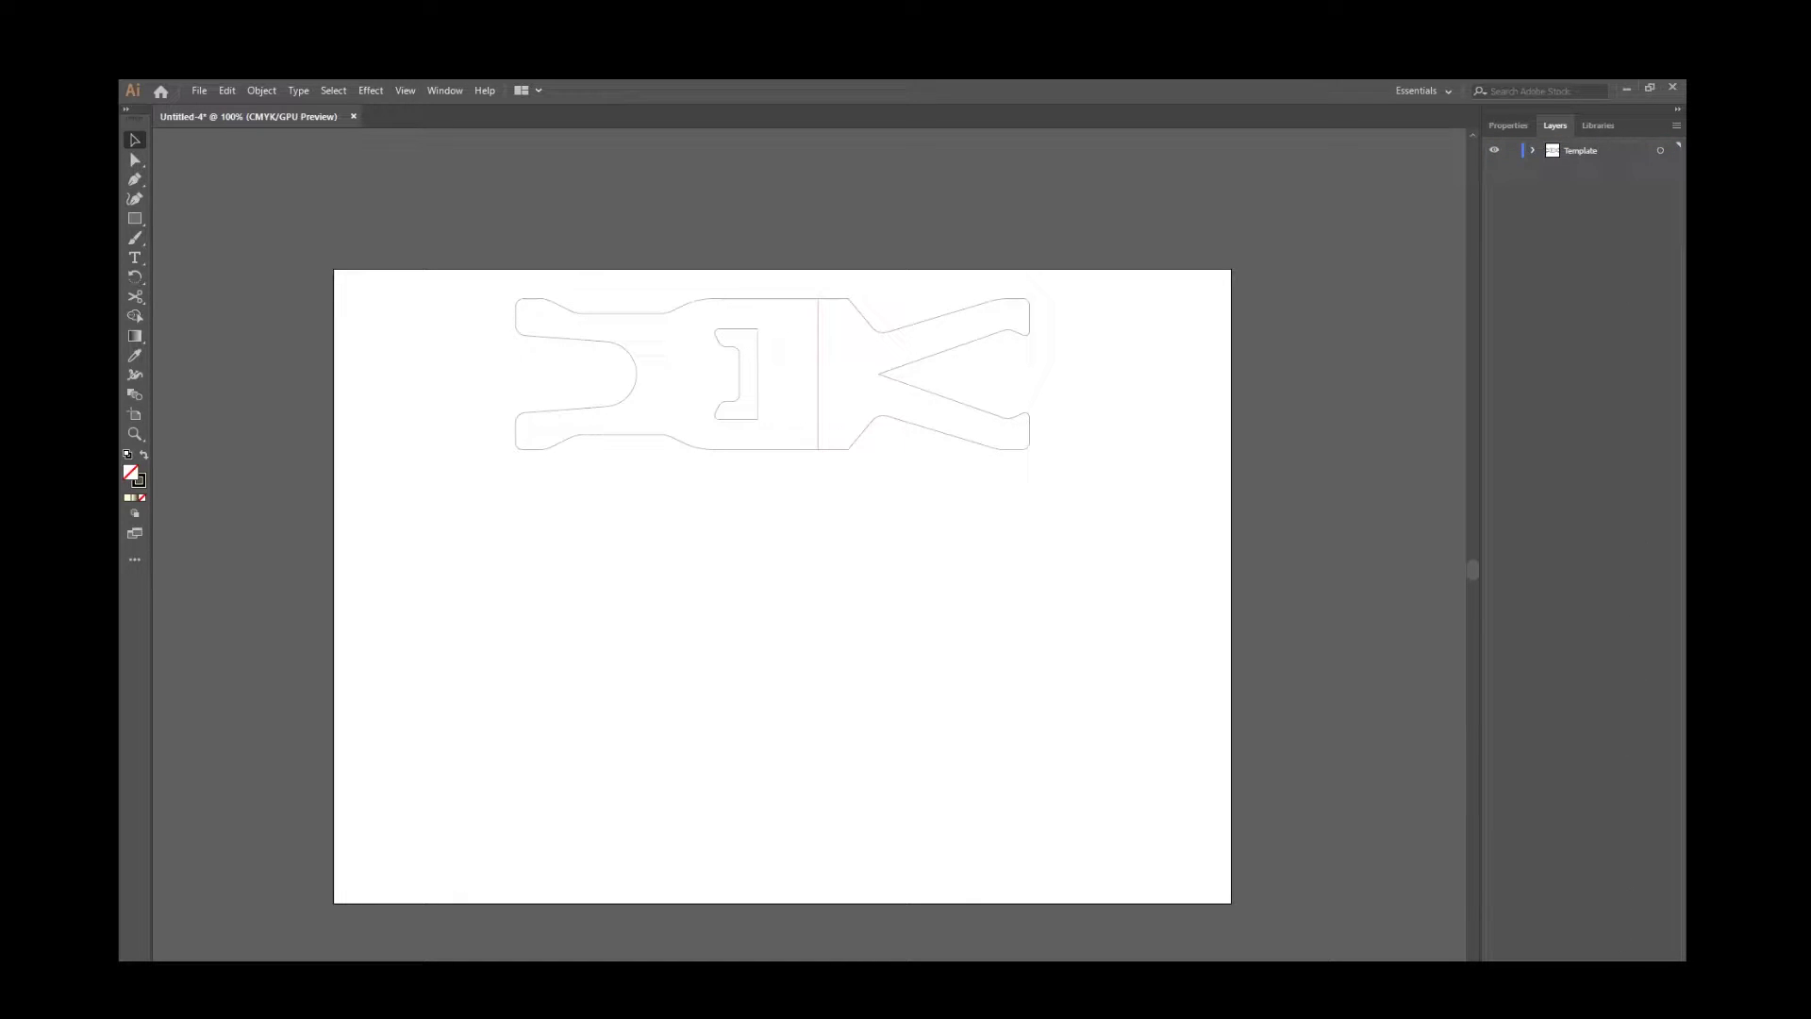
{"action": "key", "text": "ctrl+l"}
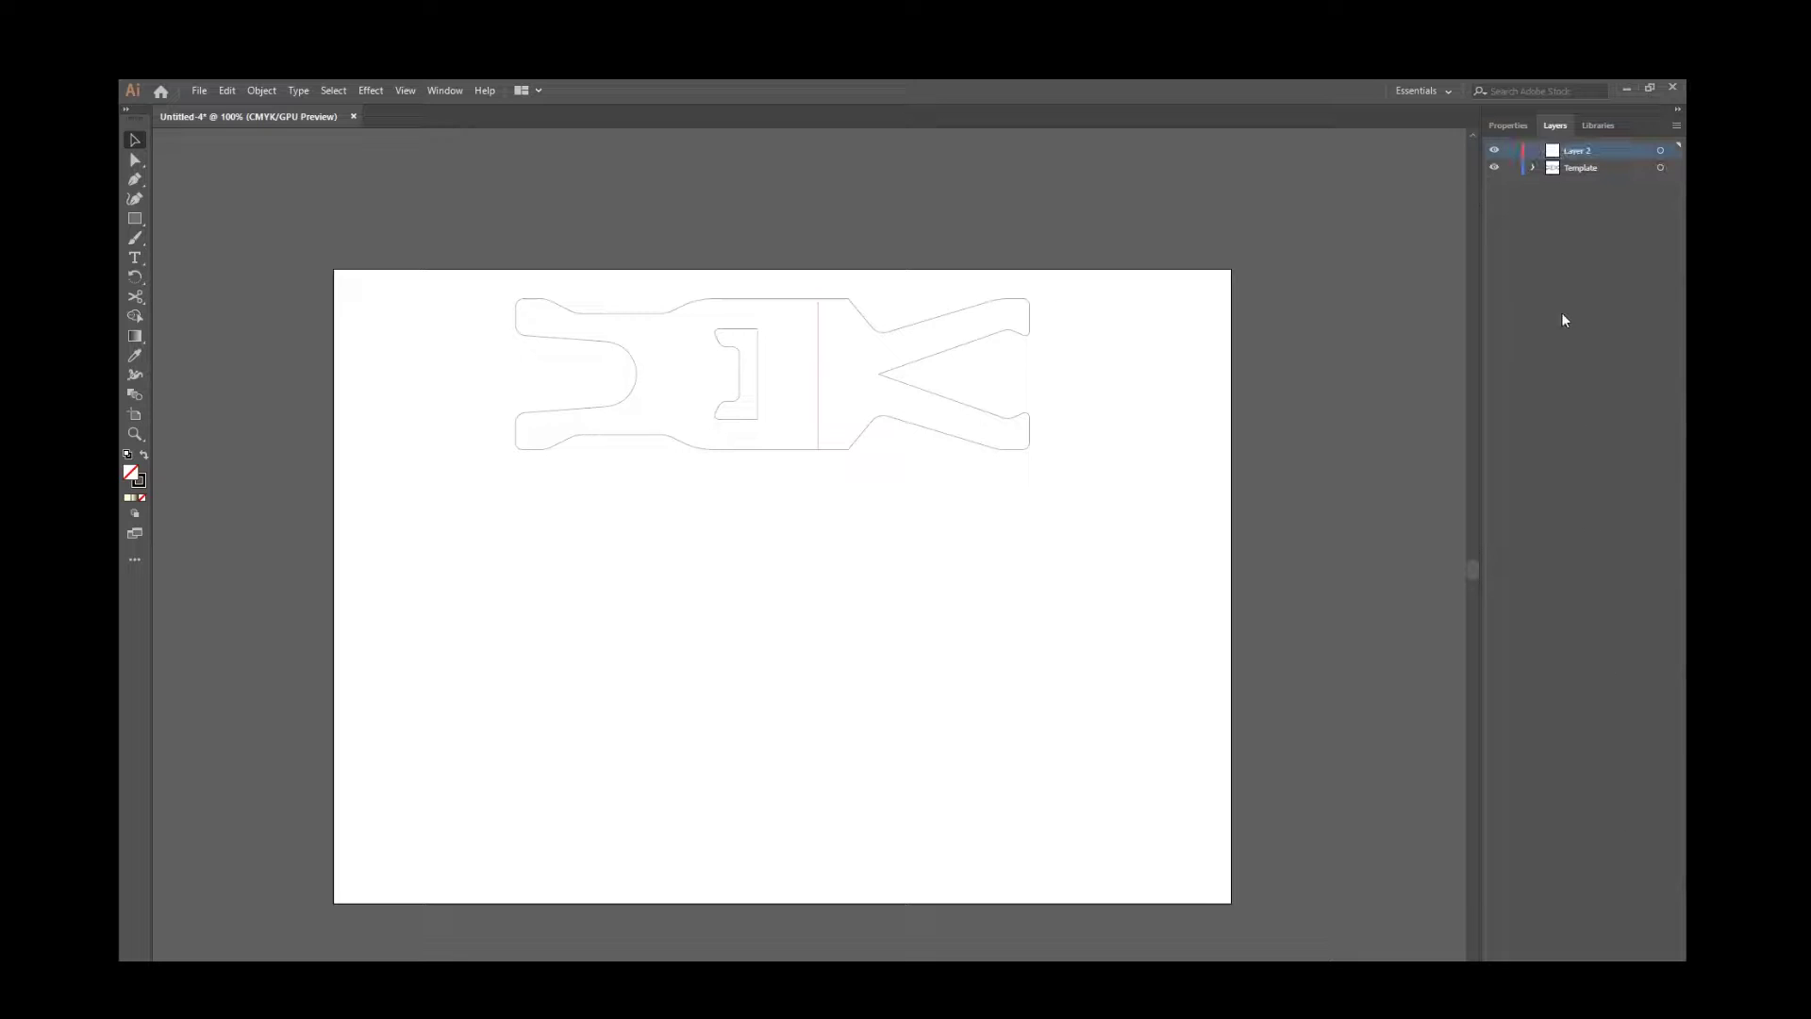
{"action": "double_click", "coordinate": [1577, 151]}
{"action": "type", "text": "Design"}
{"action": "key", "text": "Return"}
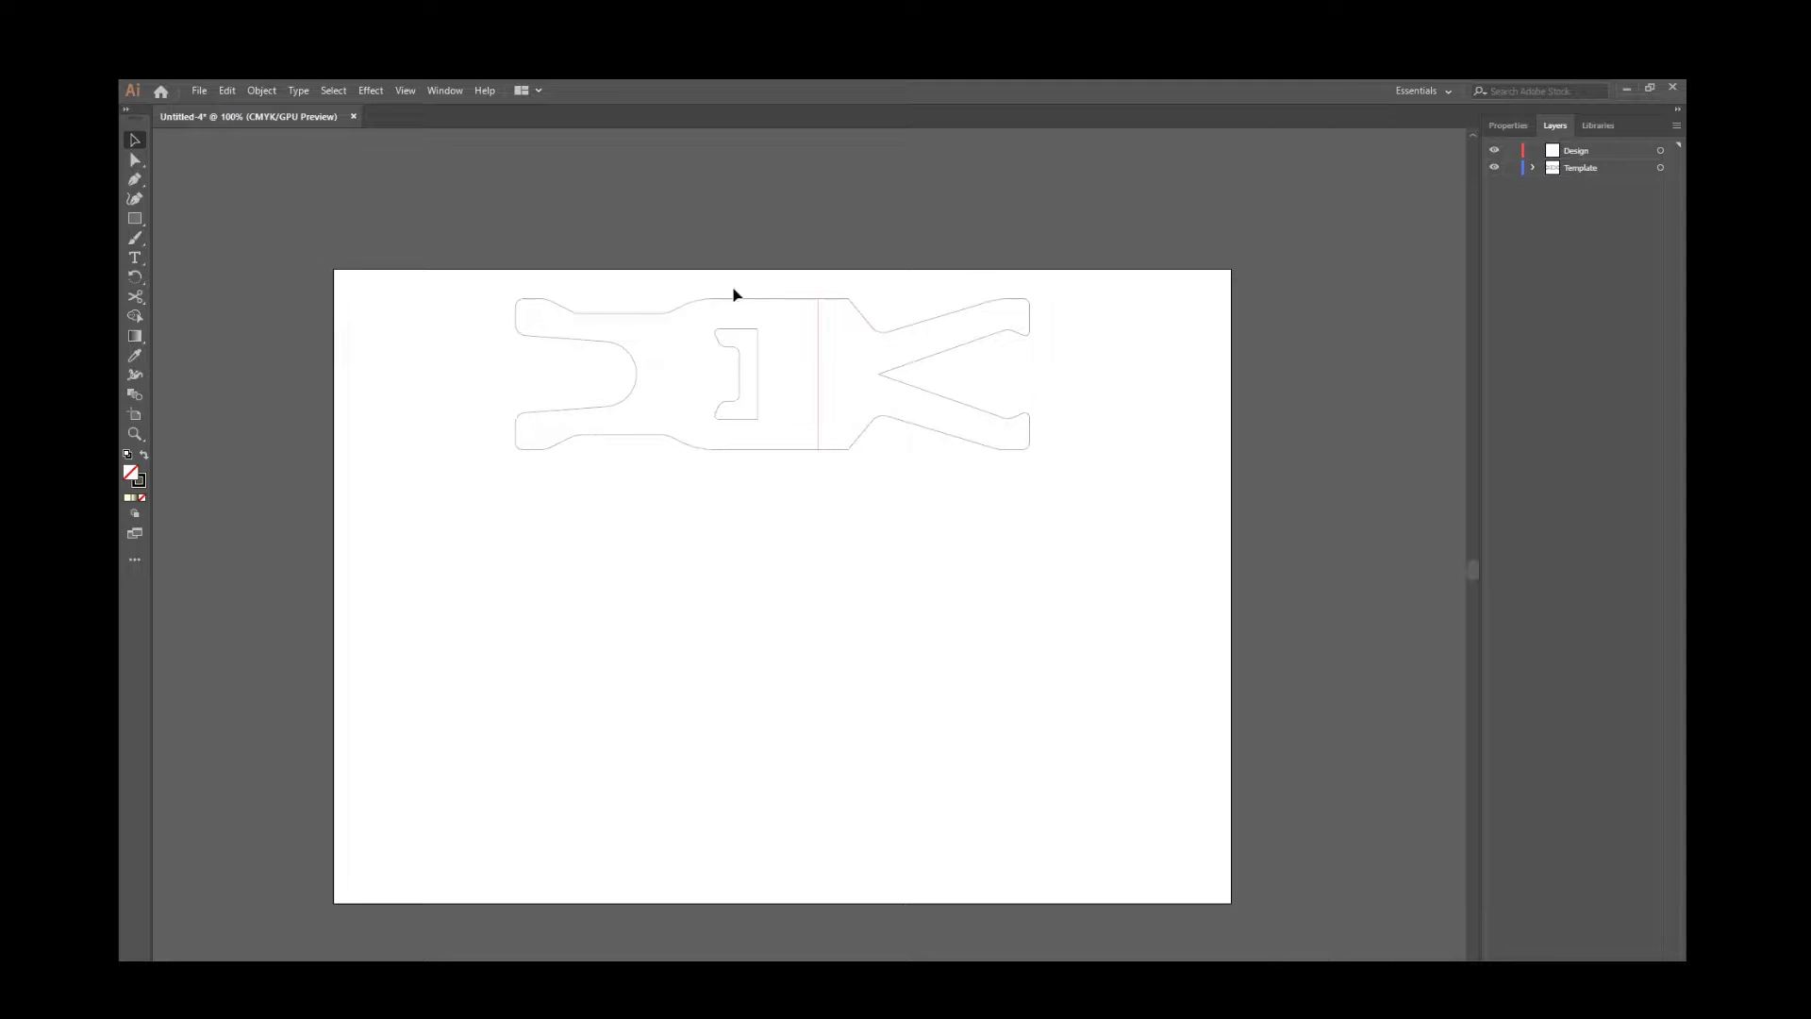
{"action": "left_click", "coordinate": [513, 396]}
{"action": "left_click_drag", "start_coordinate": [818, 300], "coordinate": [818, 449]}
{"action": "left_click", "coordinate": [827, 386]}
With the Template layer active, show the grid and enable snapping to it.
{"action": "left_click", "coordinate": [1599, 168]}
{"action": "left_click", "coordinate": [404, 90]}
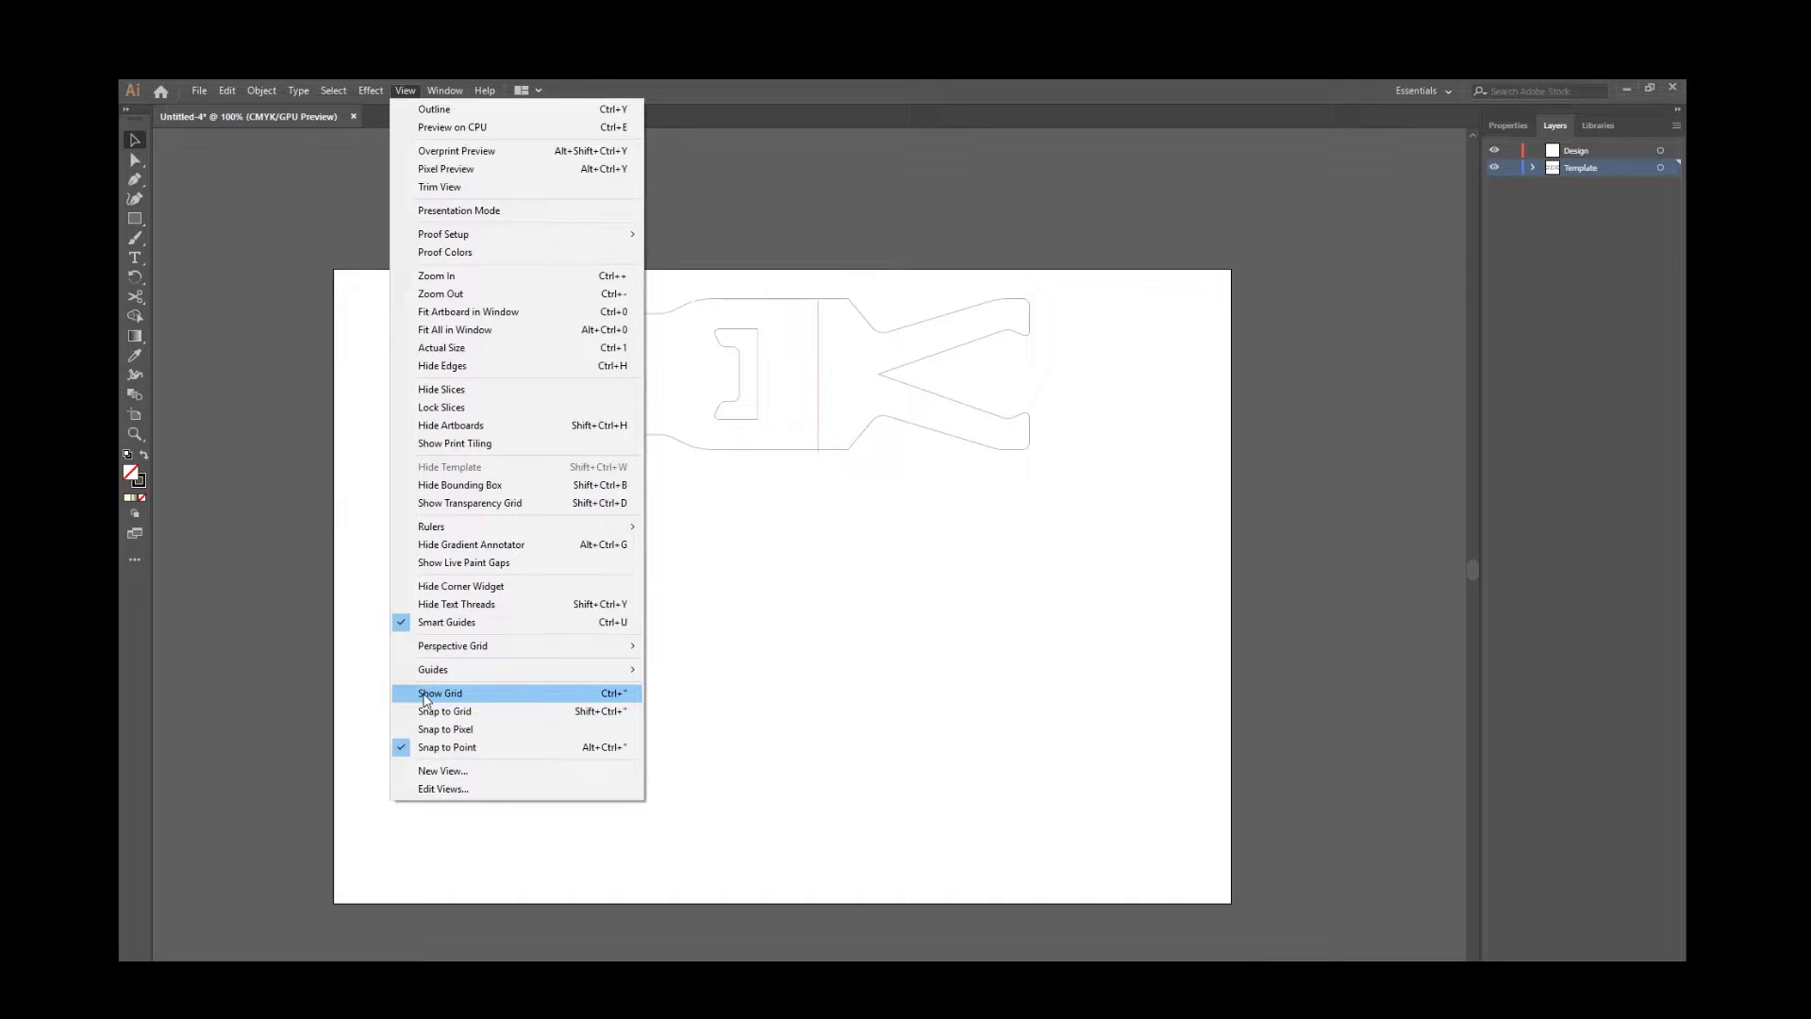
{"action": "left_click", "coordinate": [423, 695]}
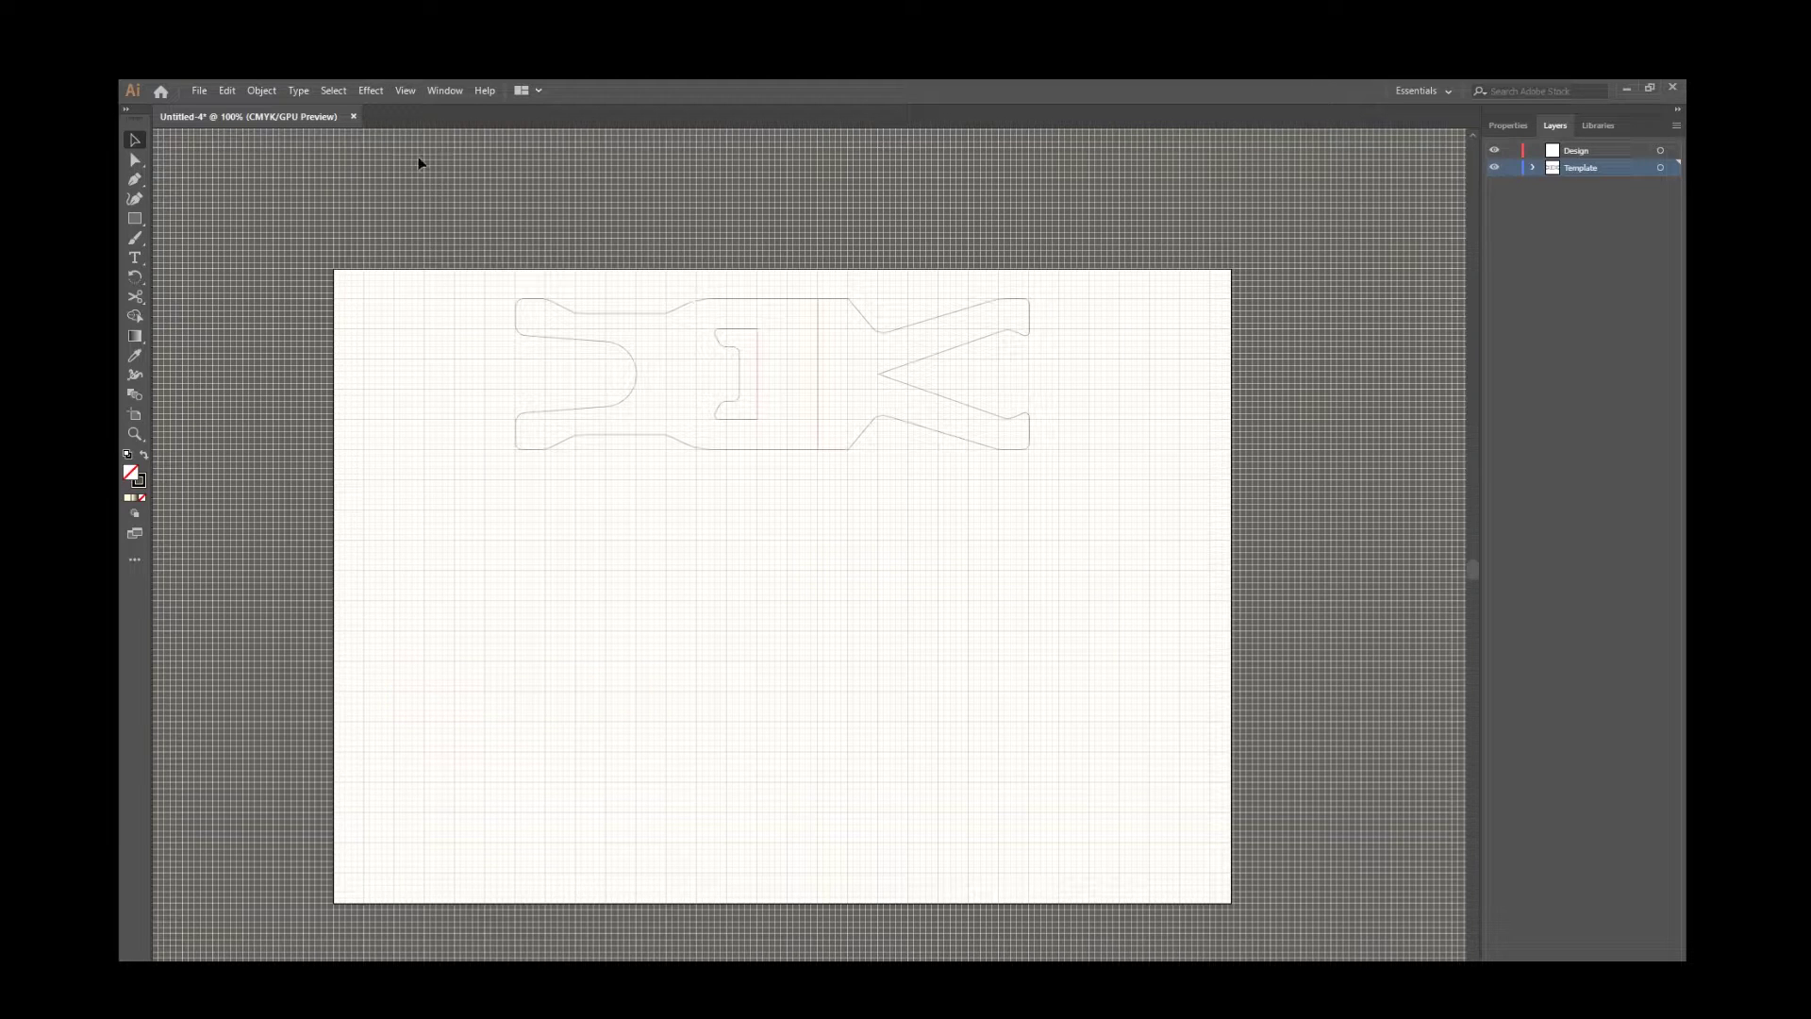
{"action": "left_click", "coordinate": [403, 91]}
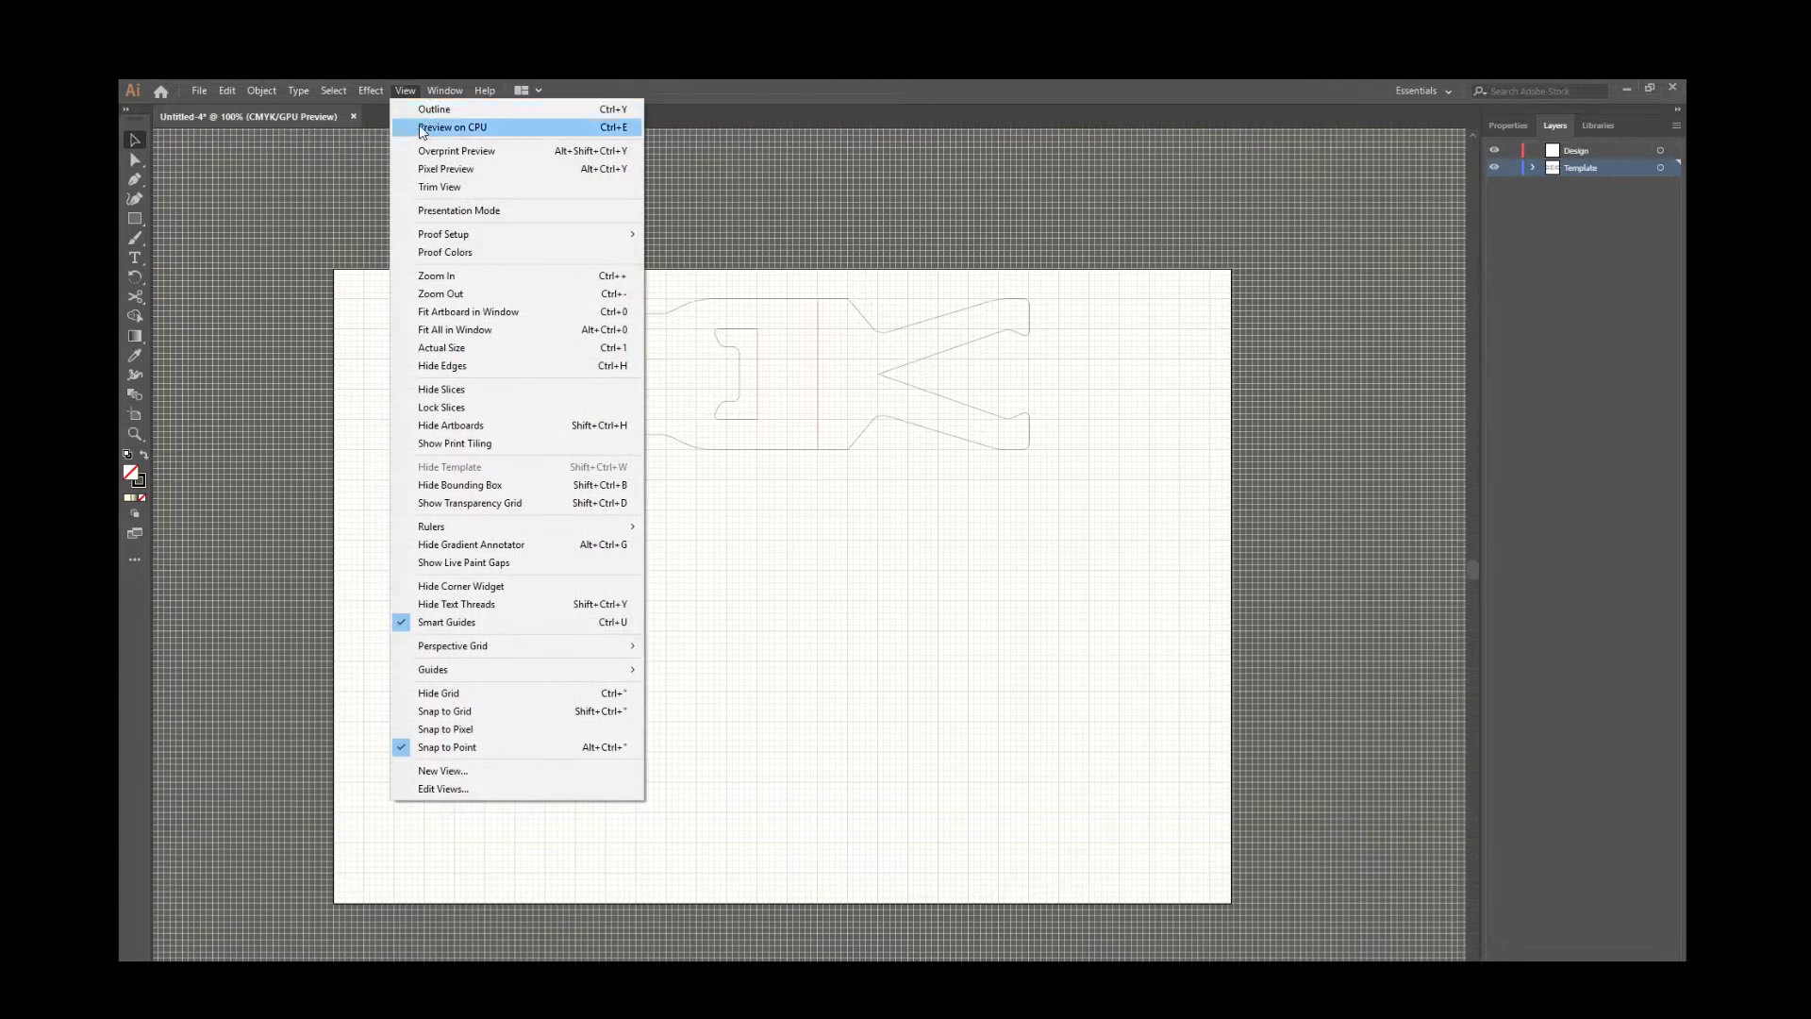
{"action": "left_click", "coordinate": [491, 713]}
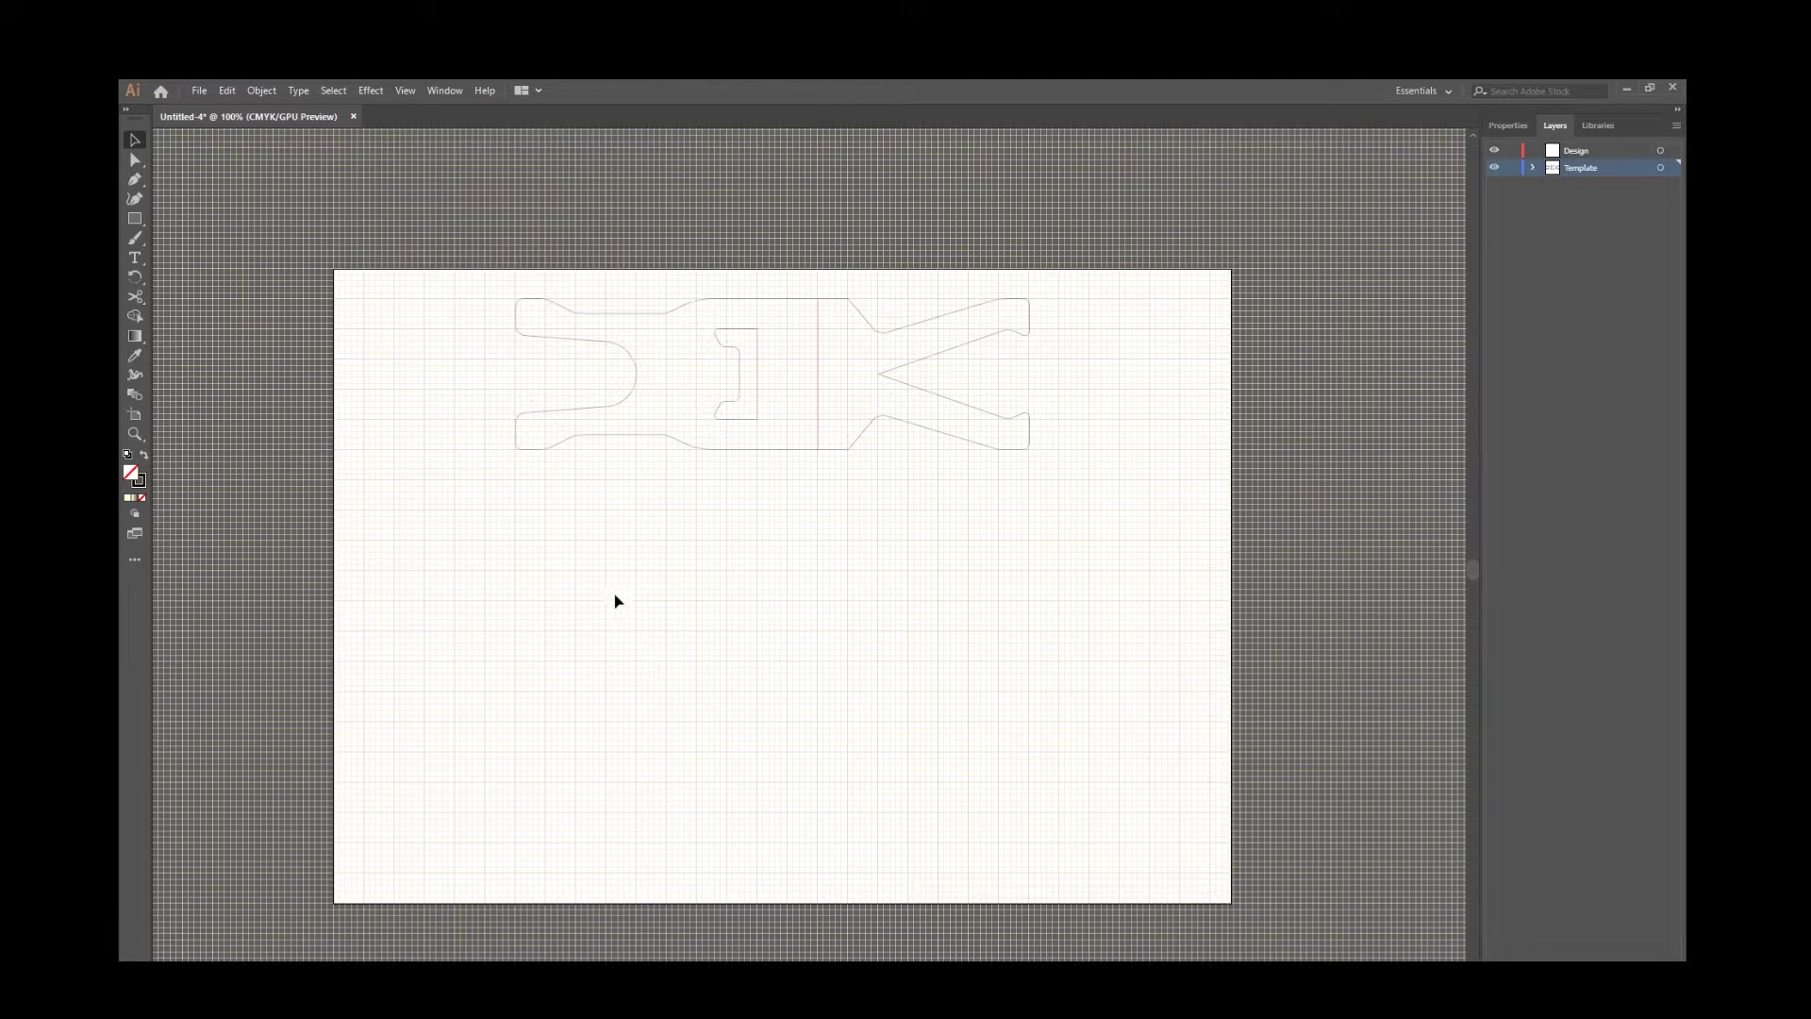
Check the gridline spacing and subdivisions in the Guides & Grid preferences.
{"action": "left_click", "coordinate": [226, 90]}
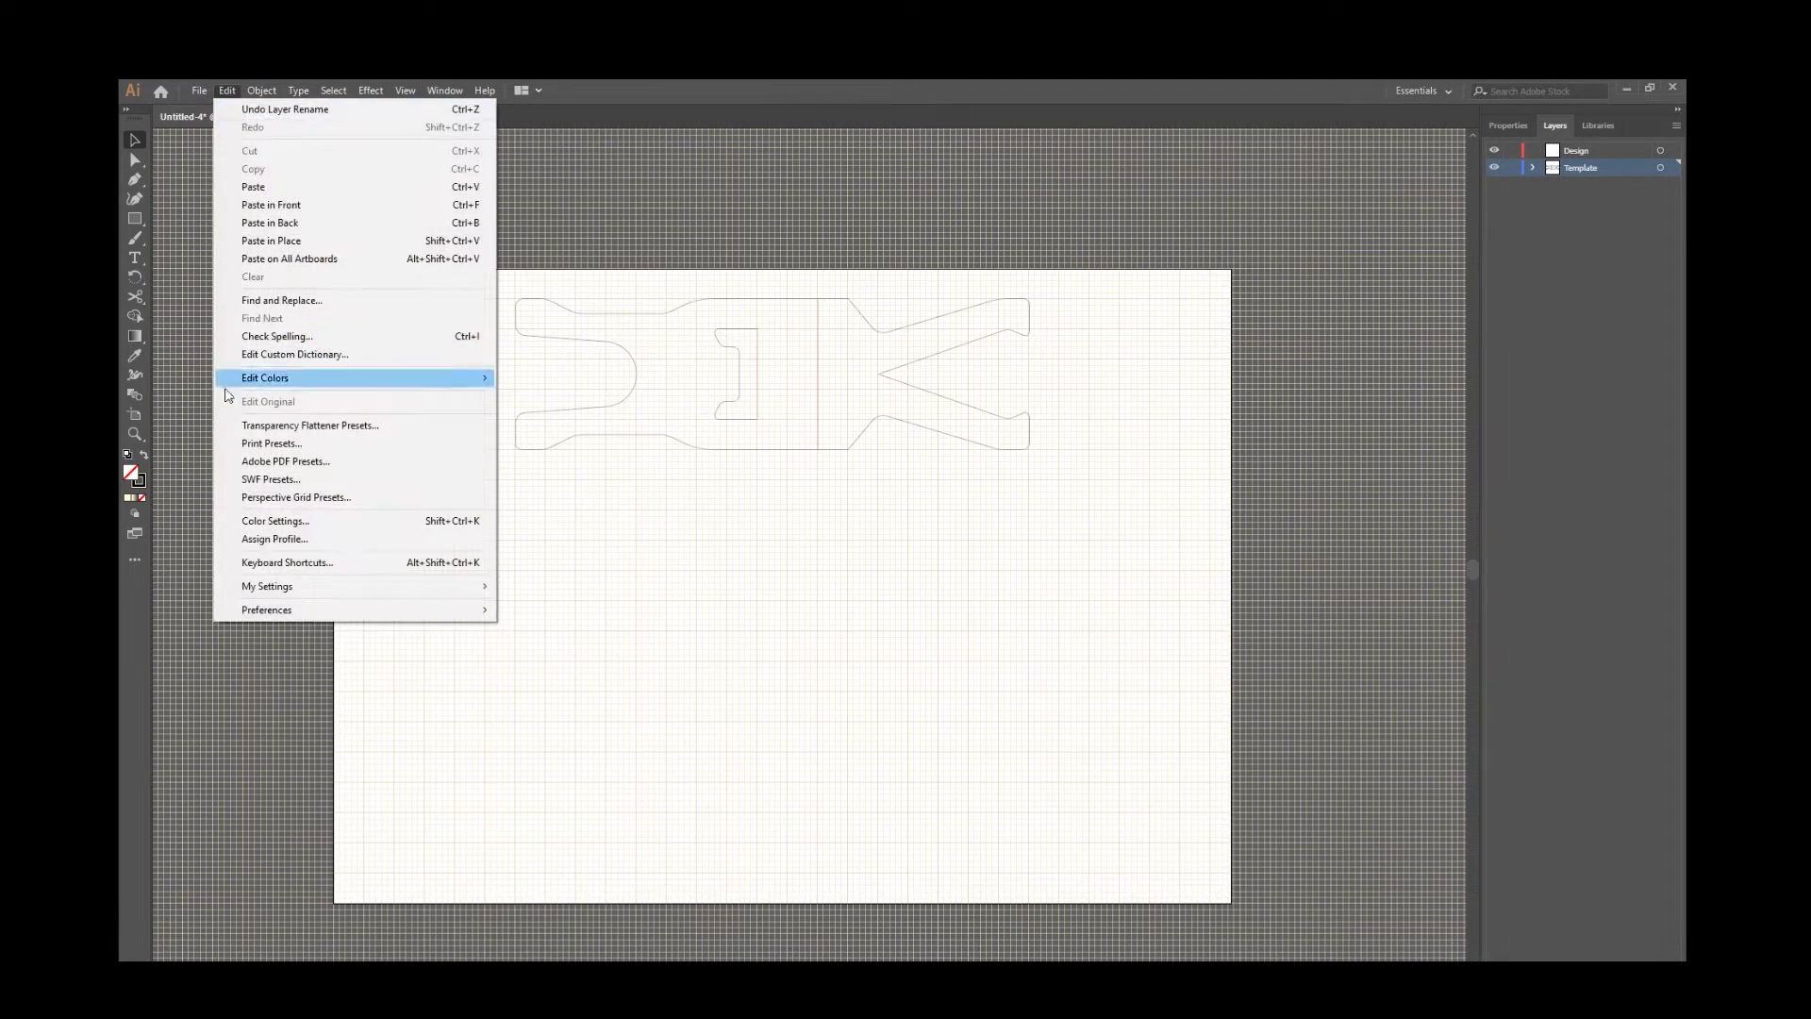
{"action": "mouse_move", "coordinate": [283, 610]}
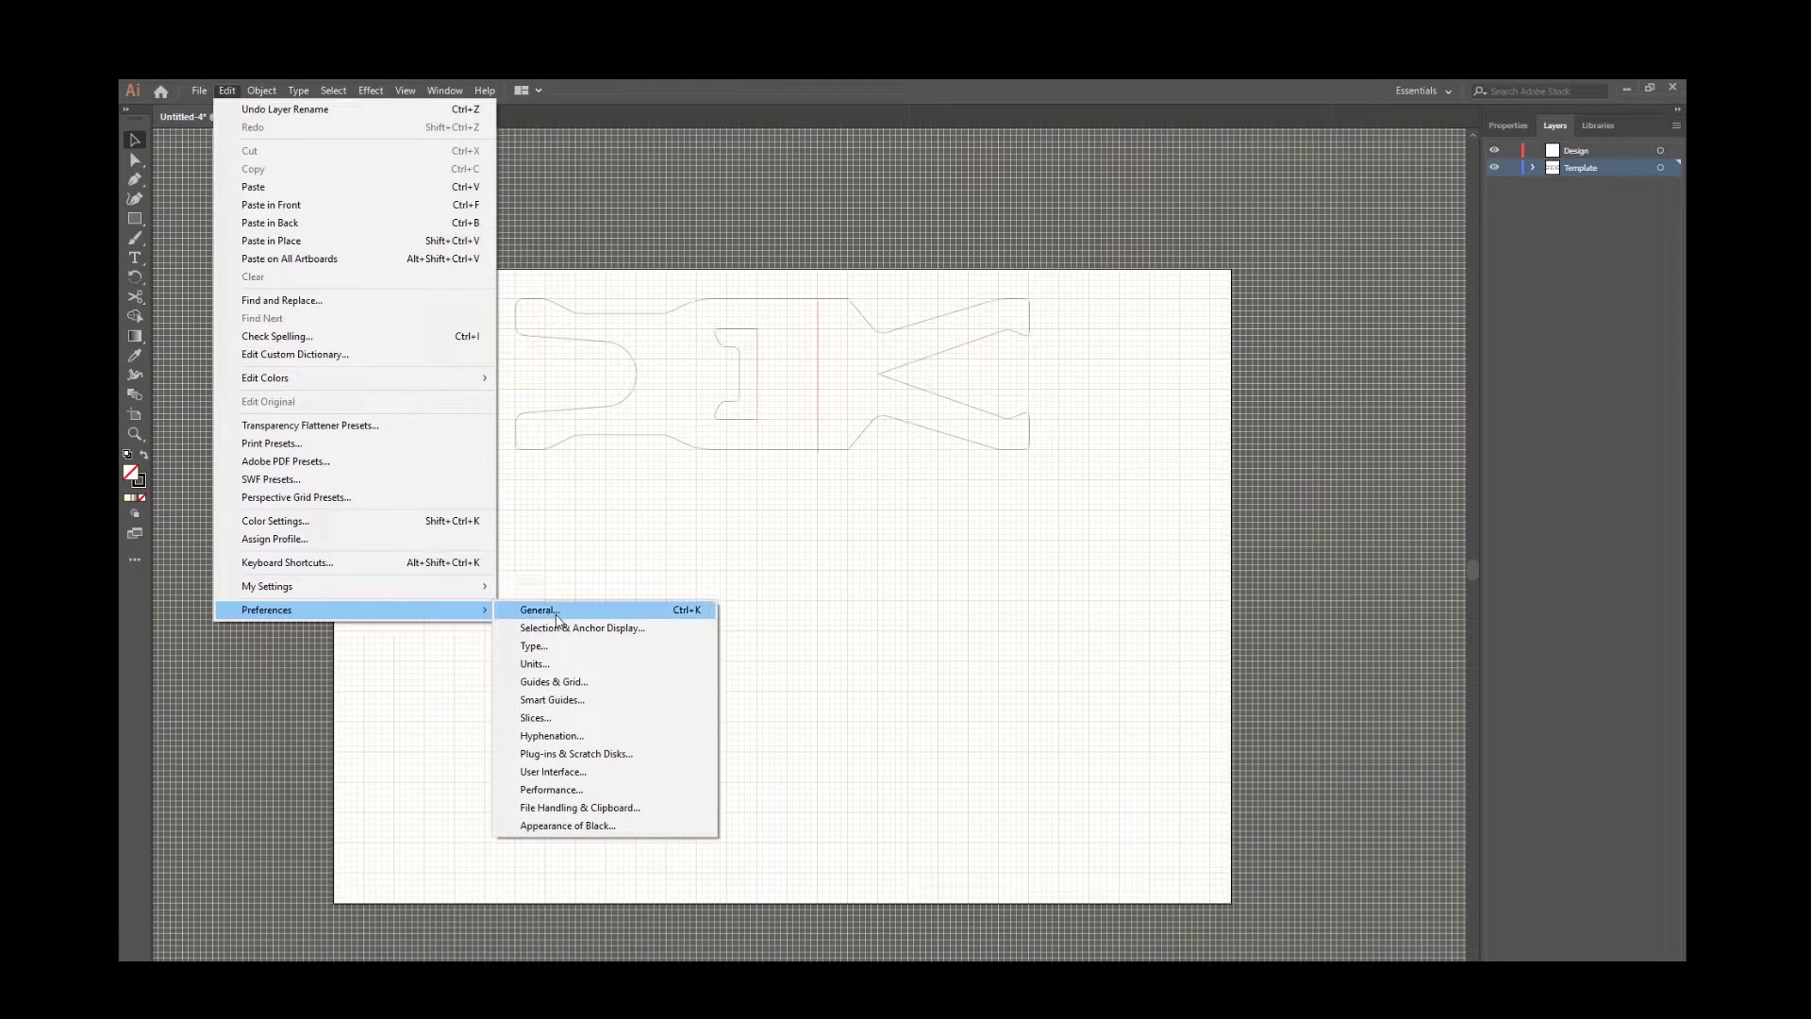
{"action": "left_click", "coordinate": [611, 683]}
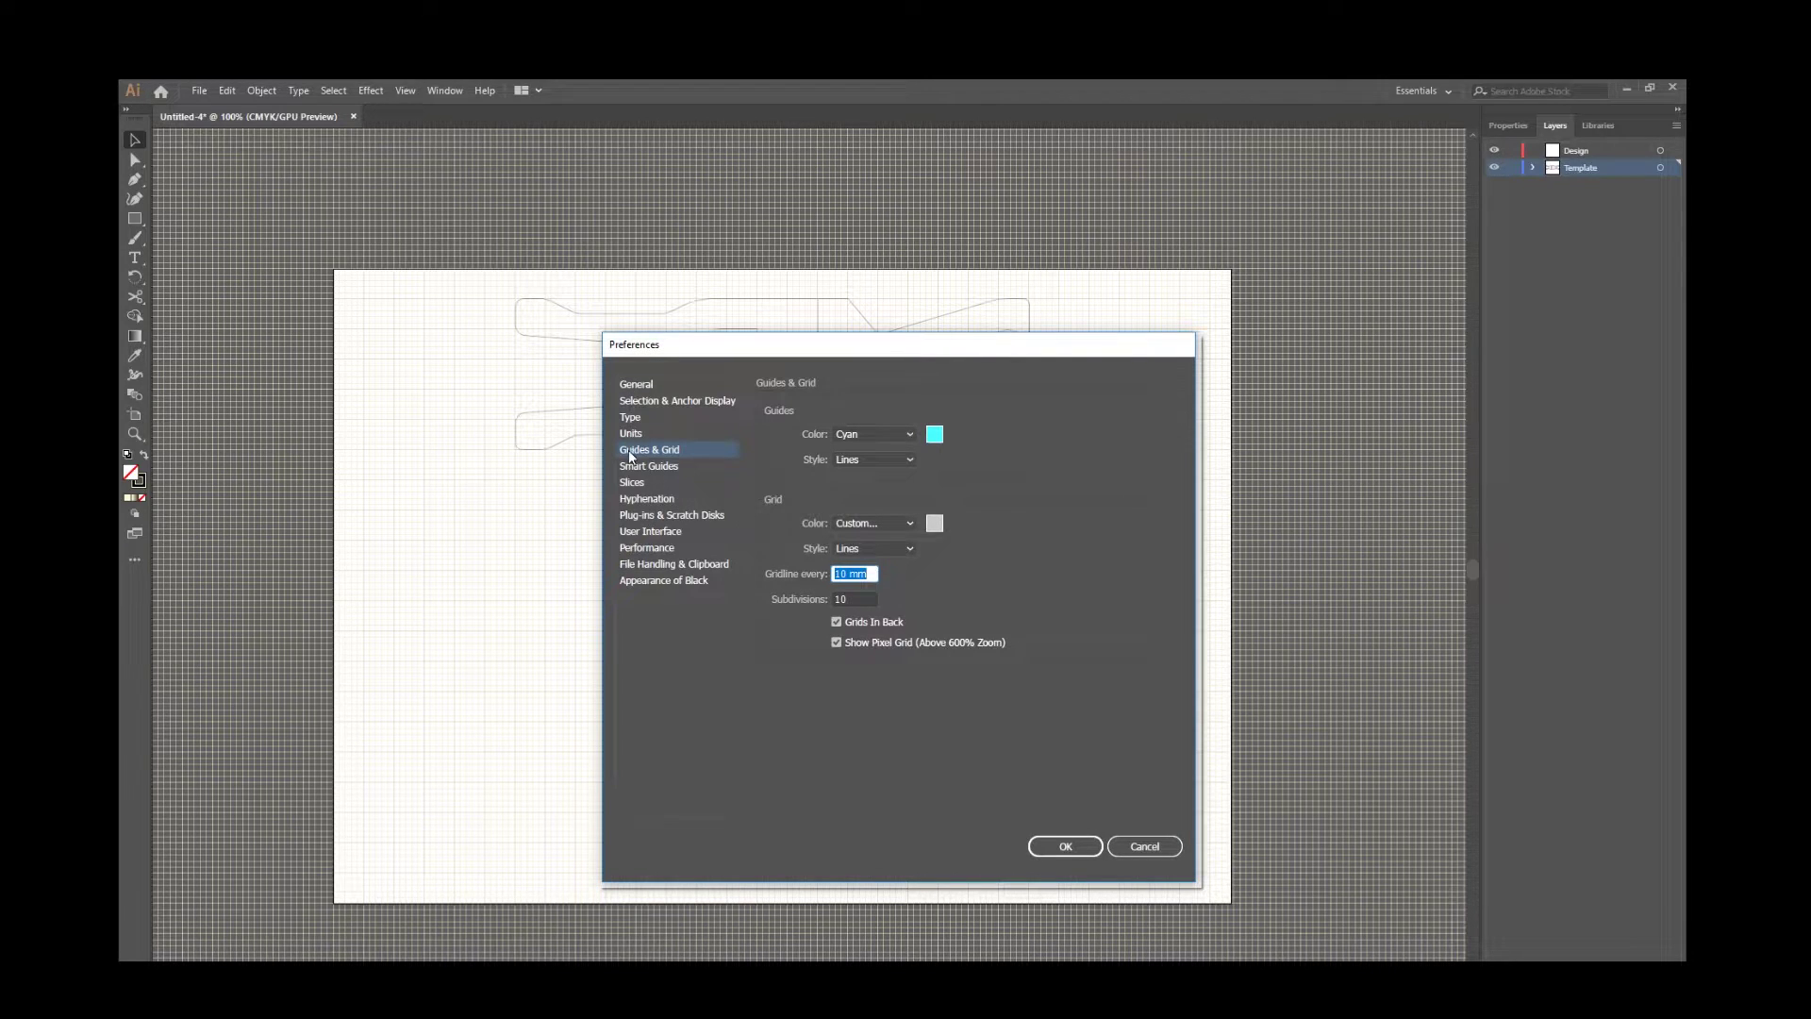
{"action": "double_click", "coordinate": [836, 599]}
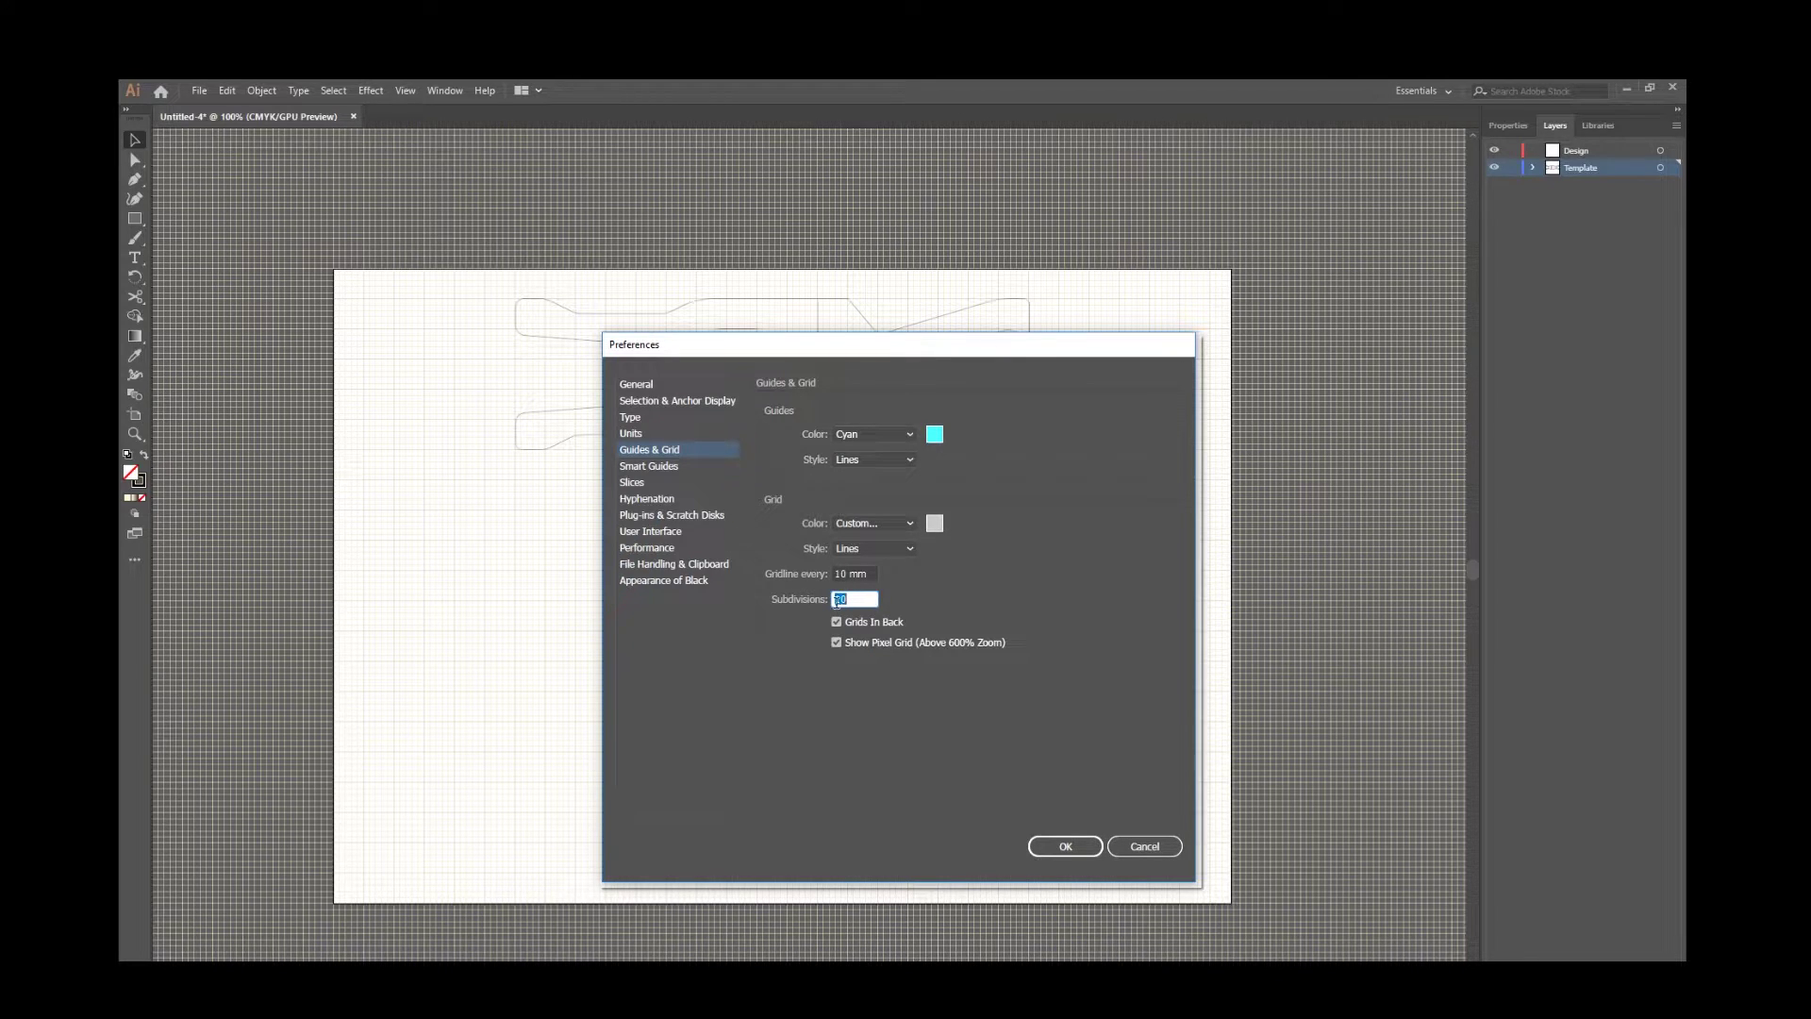
{"action": "left_click", "coordinate": [1064, 845]}
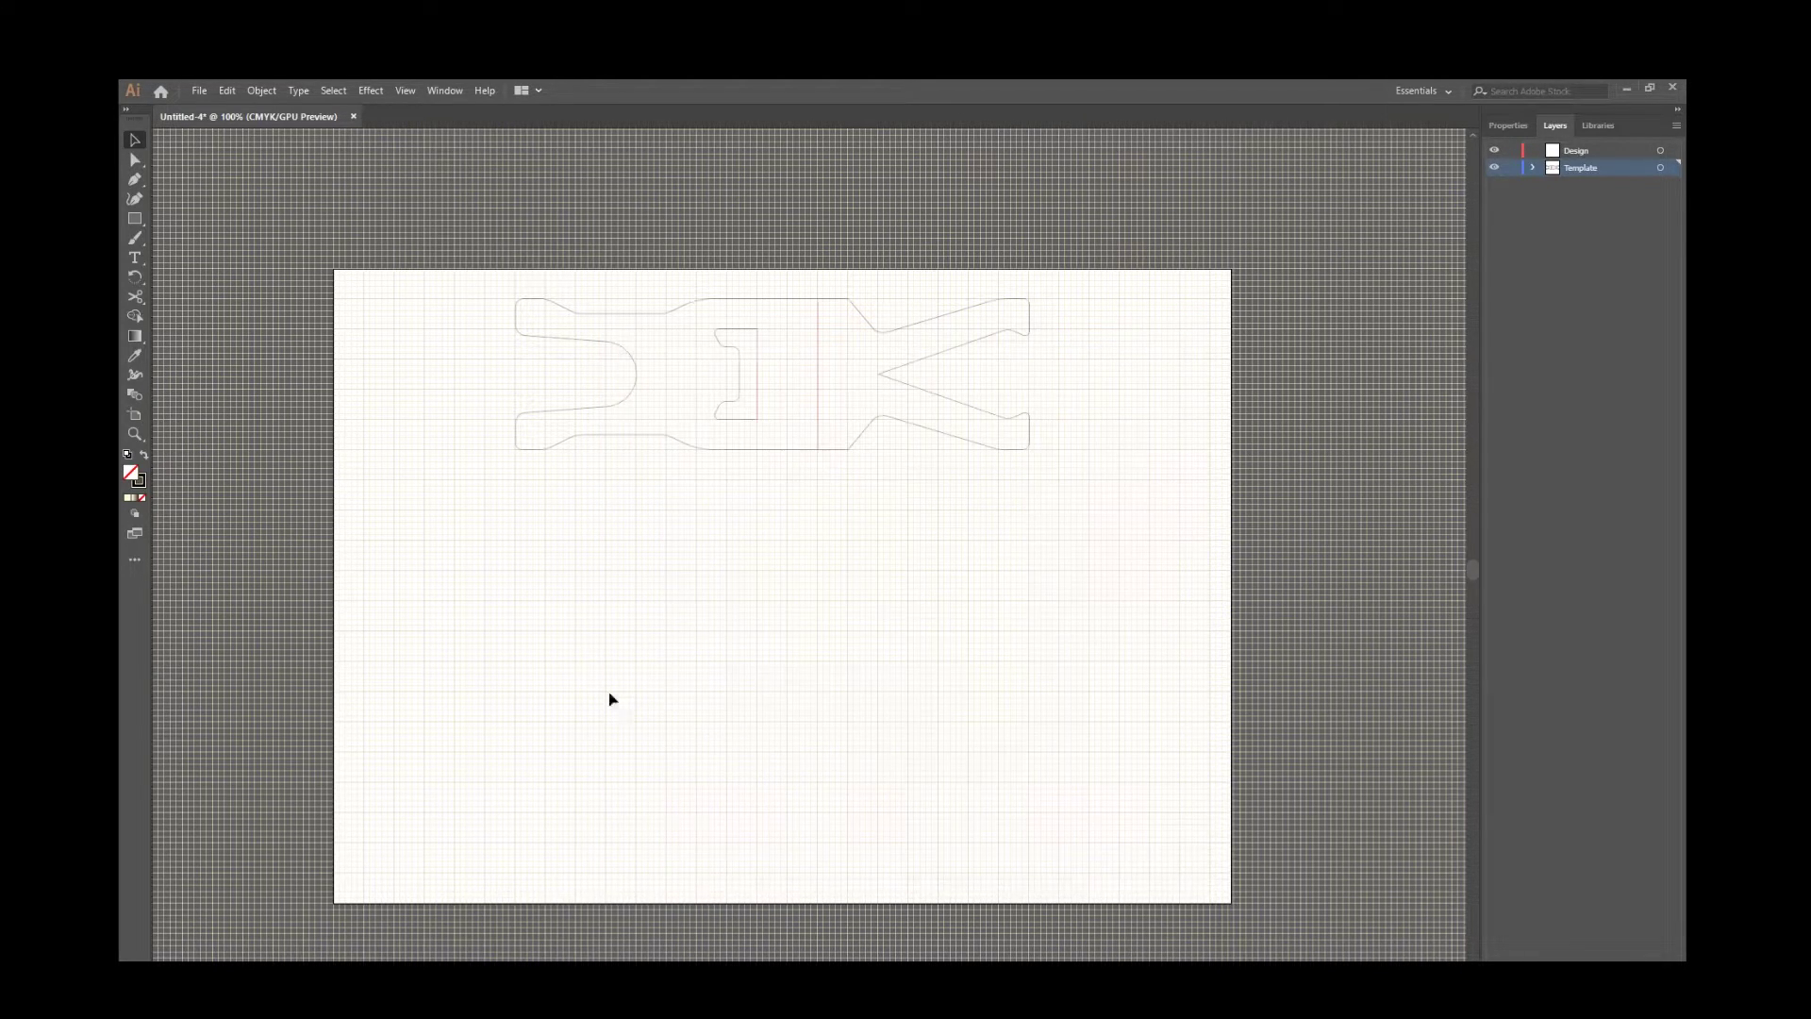
Draw two trial squares, one covering a full grid square and one a single subdivision, and delete both.
{"action": "scroll", "coordinate": [591, 557], "scroll_direction": "up", "scroll_amount": 1}
{"action": "scroll", "coordinate": [592, 558], "scroll_direction": "up", "scroll_amount": 3}
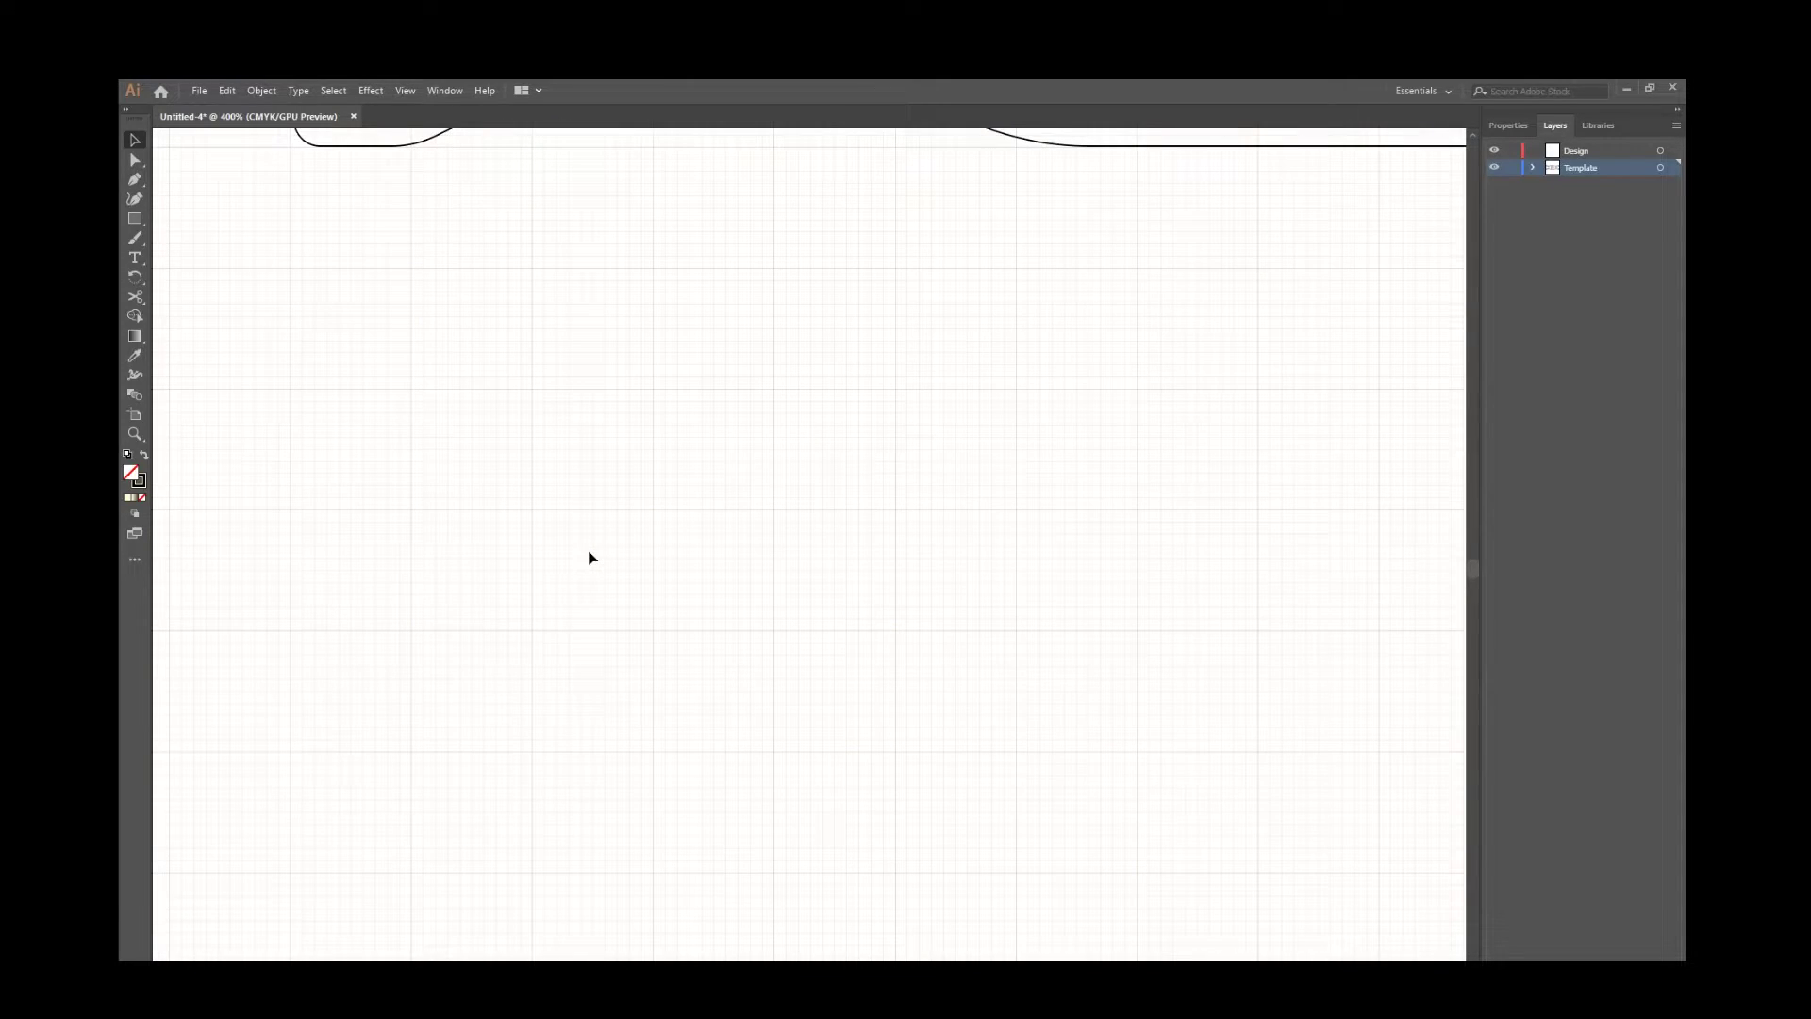
{"action": "key", "text": "m"}
{"action": "left_click_drag", "start_coordinate": [533, 389], "coordinate": [654, 509]}
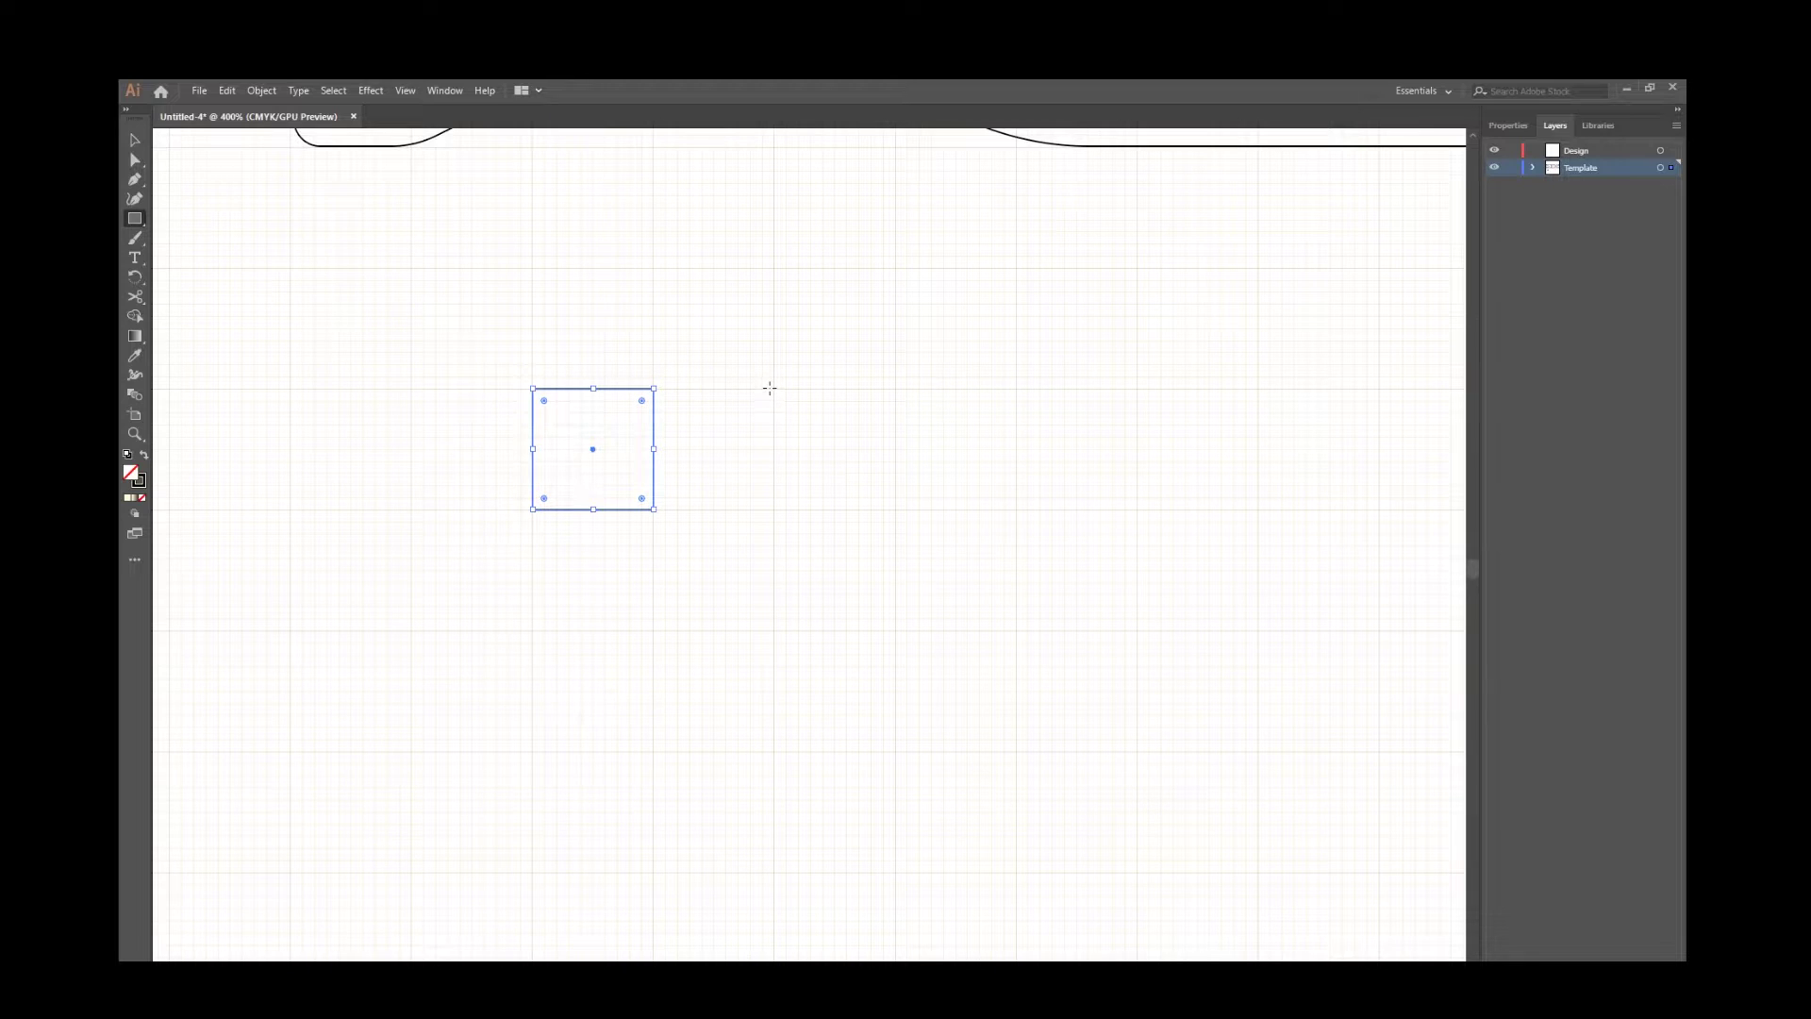
{"action": "left_click_drag", "start_coordinate": [773, 388], "coordinate": [788, 400]}
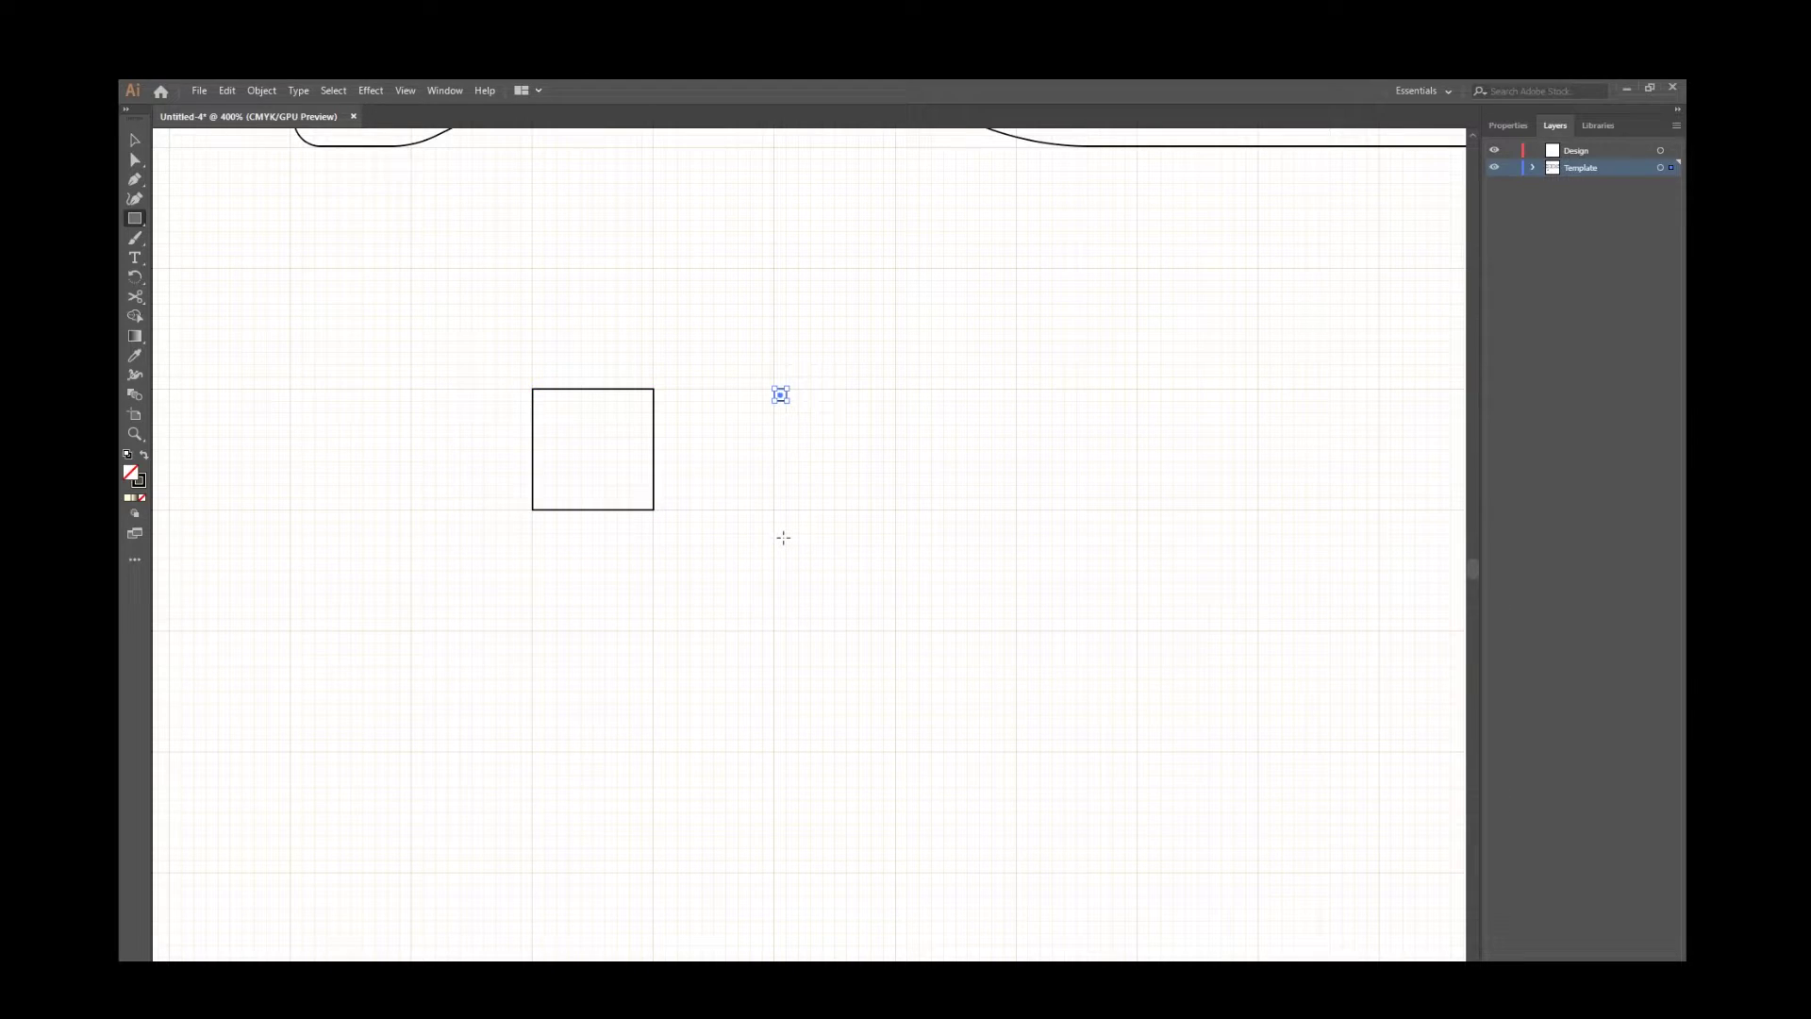
{"action": "key", "text": "v"}
{"action": "left_click_drag", "start_coordinate": [446, 320], "coordinate": [826, 434]}
{"action": "key", "text": "Delete"}
Draw a trial rectangle about 66 mm by 40 mm beneath the template outline and delete it.
{"action": "scroll", "coordinate": [949, 547], "scroll_direction": "down", "scroll_amount": 2}
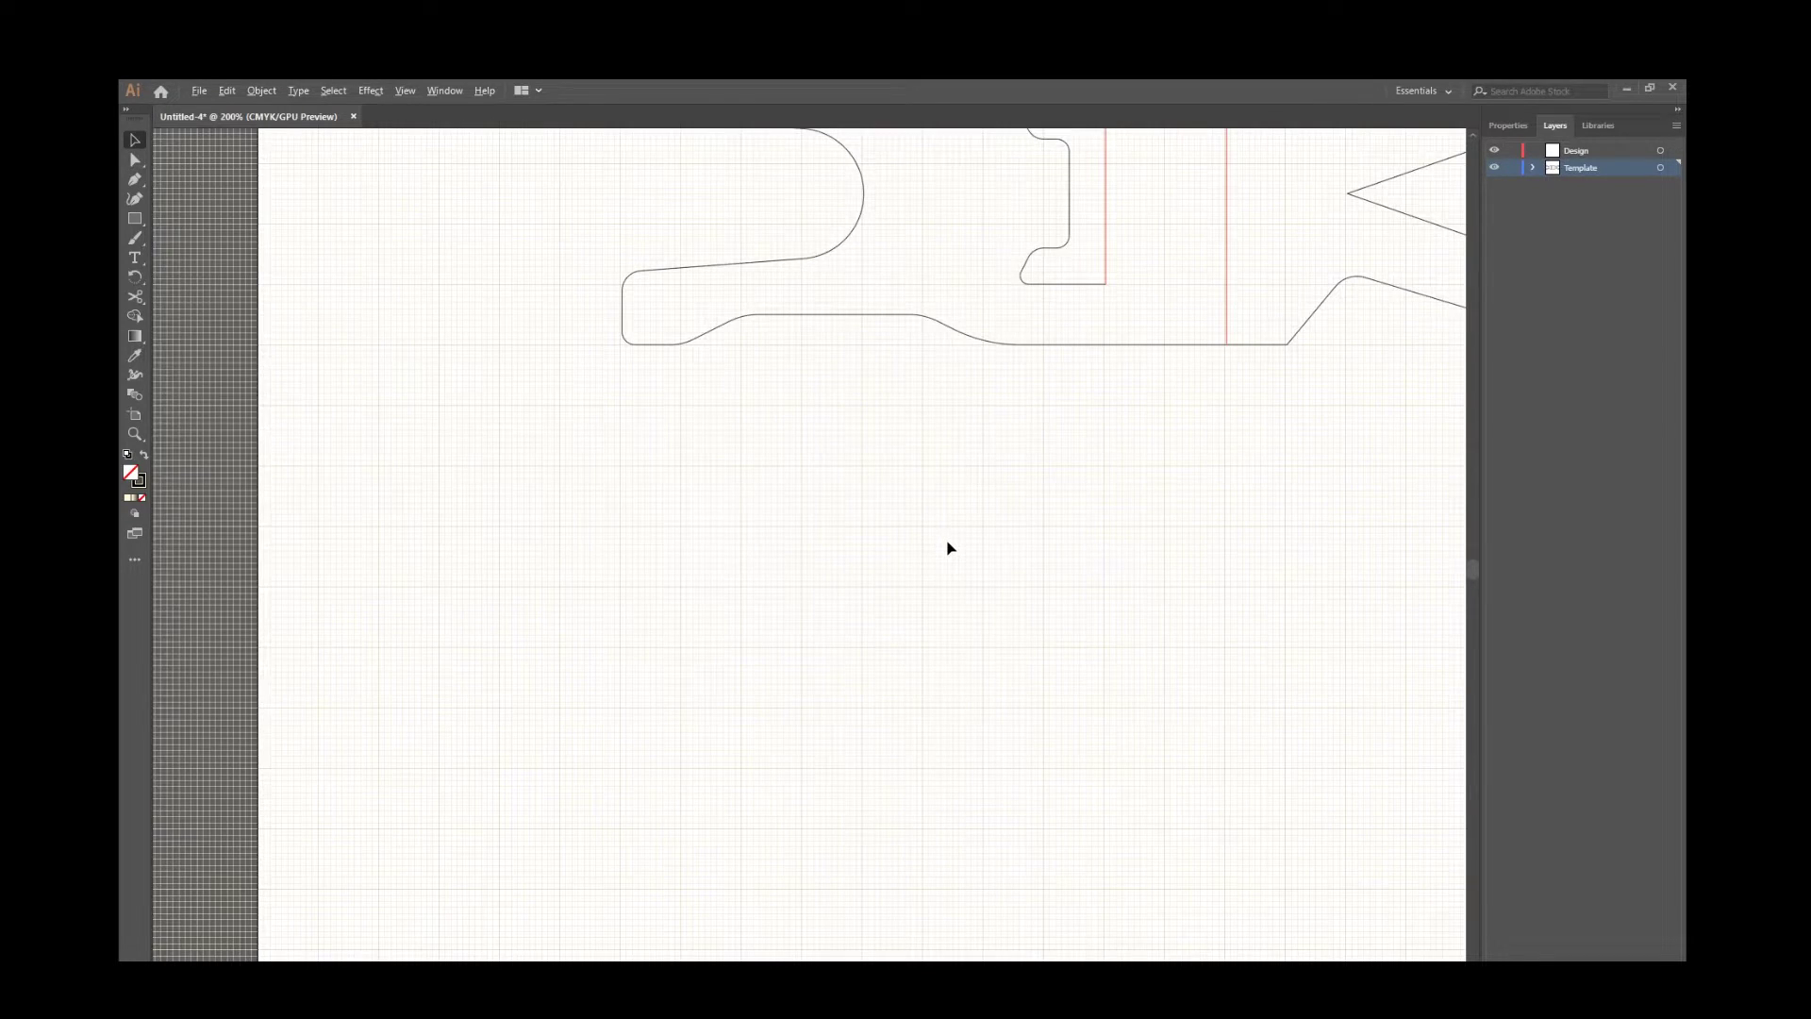
{"action": "left_click_drag", "start_coordinate": [957, 559], "coordinate": [595, 688]}
{"action": "scroll", "coordinate": [595, 687], "scroll_direction": "down", "scroll_amount": 1}
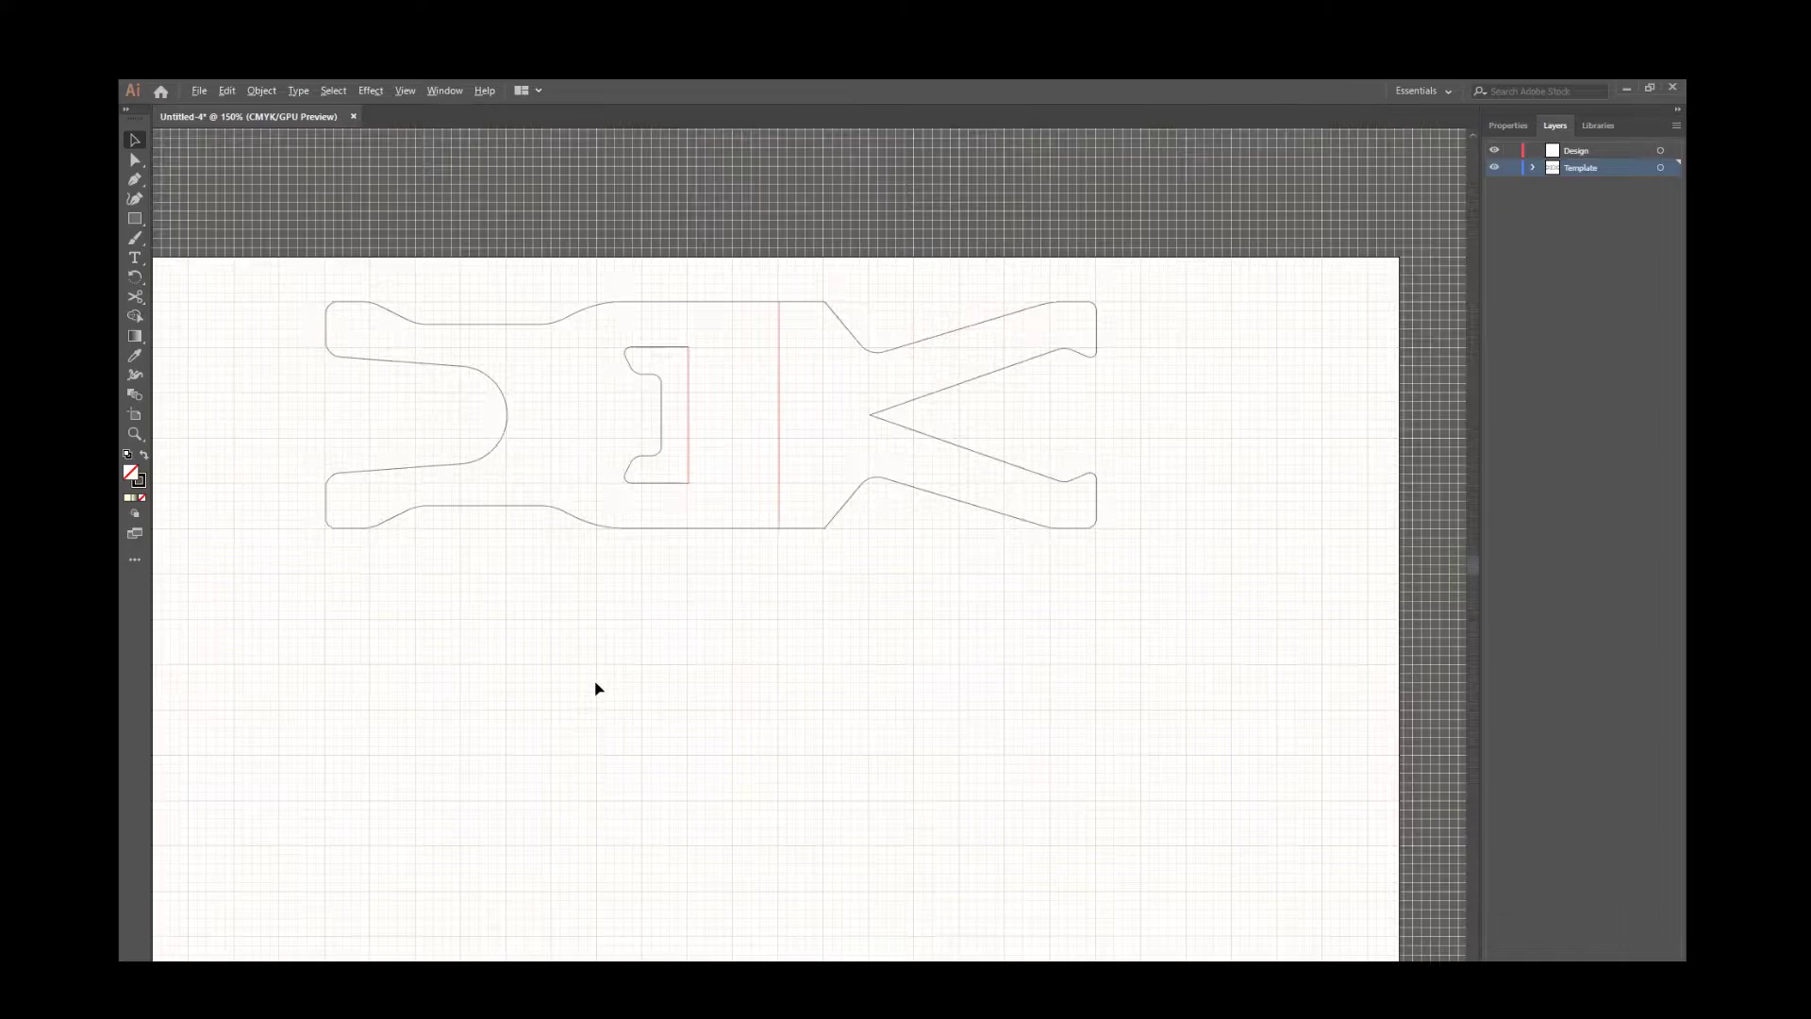
{"action": "left_click_drag", "start_coordinate": [707, 633], "coordinate": [801, 603]}
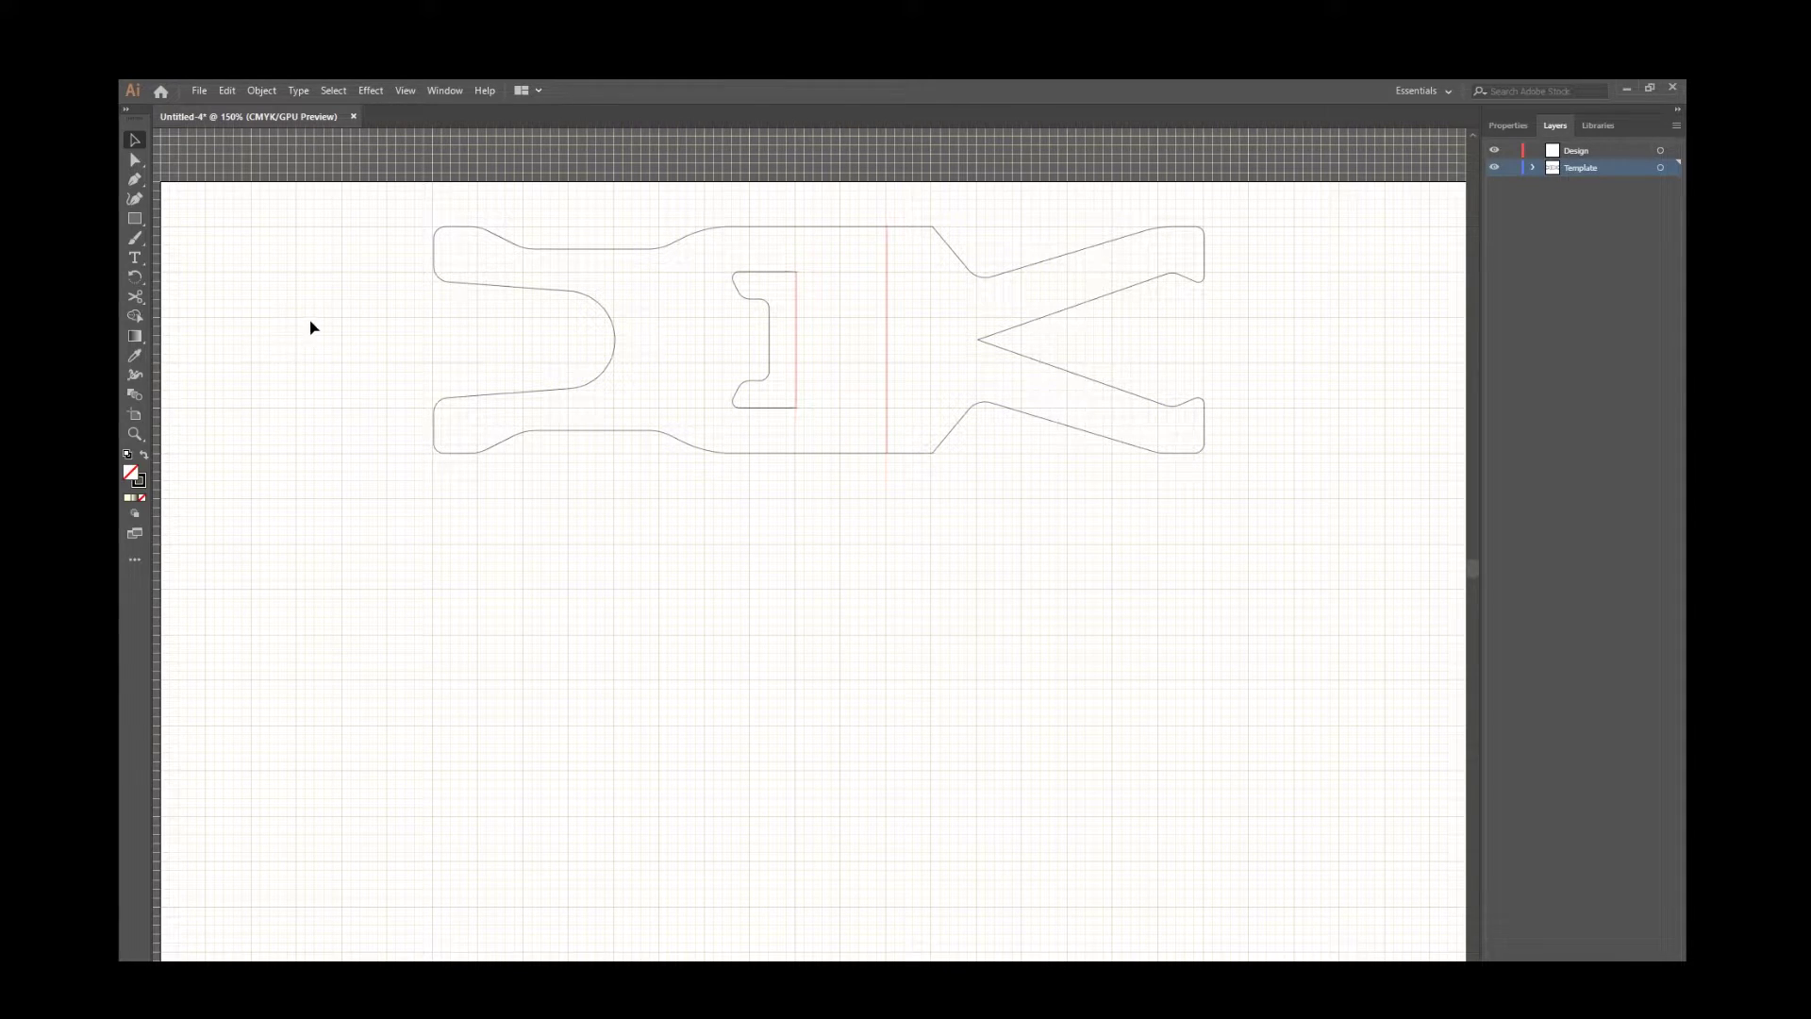
{"action": "key", "text": "m"}
{"action": "mouse_move", "coordinate": [459, 526]}
{"action": "left_mouse_down"}
{"action": "mouse_move", "coordinate": [638, 619]}
{"action": "mouse_move", "coordinate": [886, 701]}
{"action": "mouse_move", "coordinate": [885, 683]}
{"action": "mouse_move", "coordinate": [635, 696]}
{"action": "mouse_move", "coordinate": [868, 590]}
{"action": "mouse_move", "coordinate": [696, 733]}
{"action": "mouse_move", "coordinate": [730, 681]}
{"action": "left_mouse_up"}
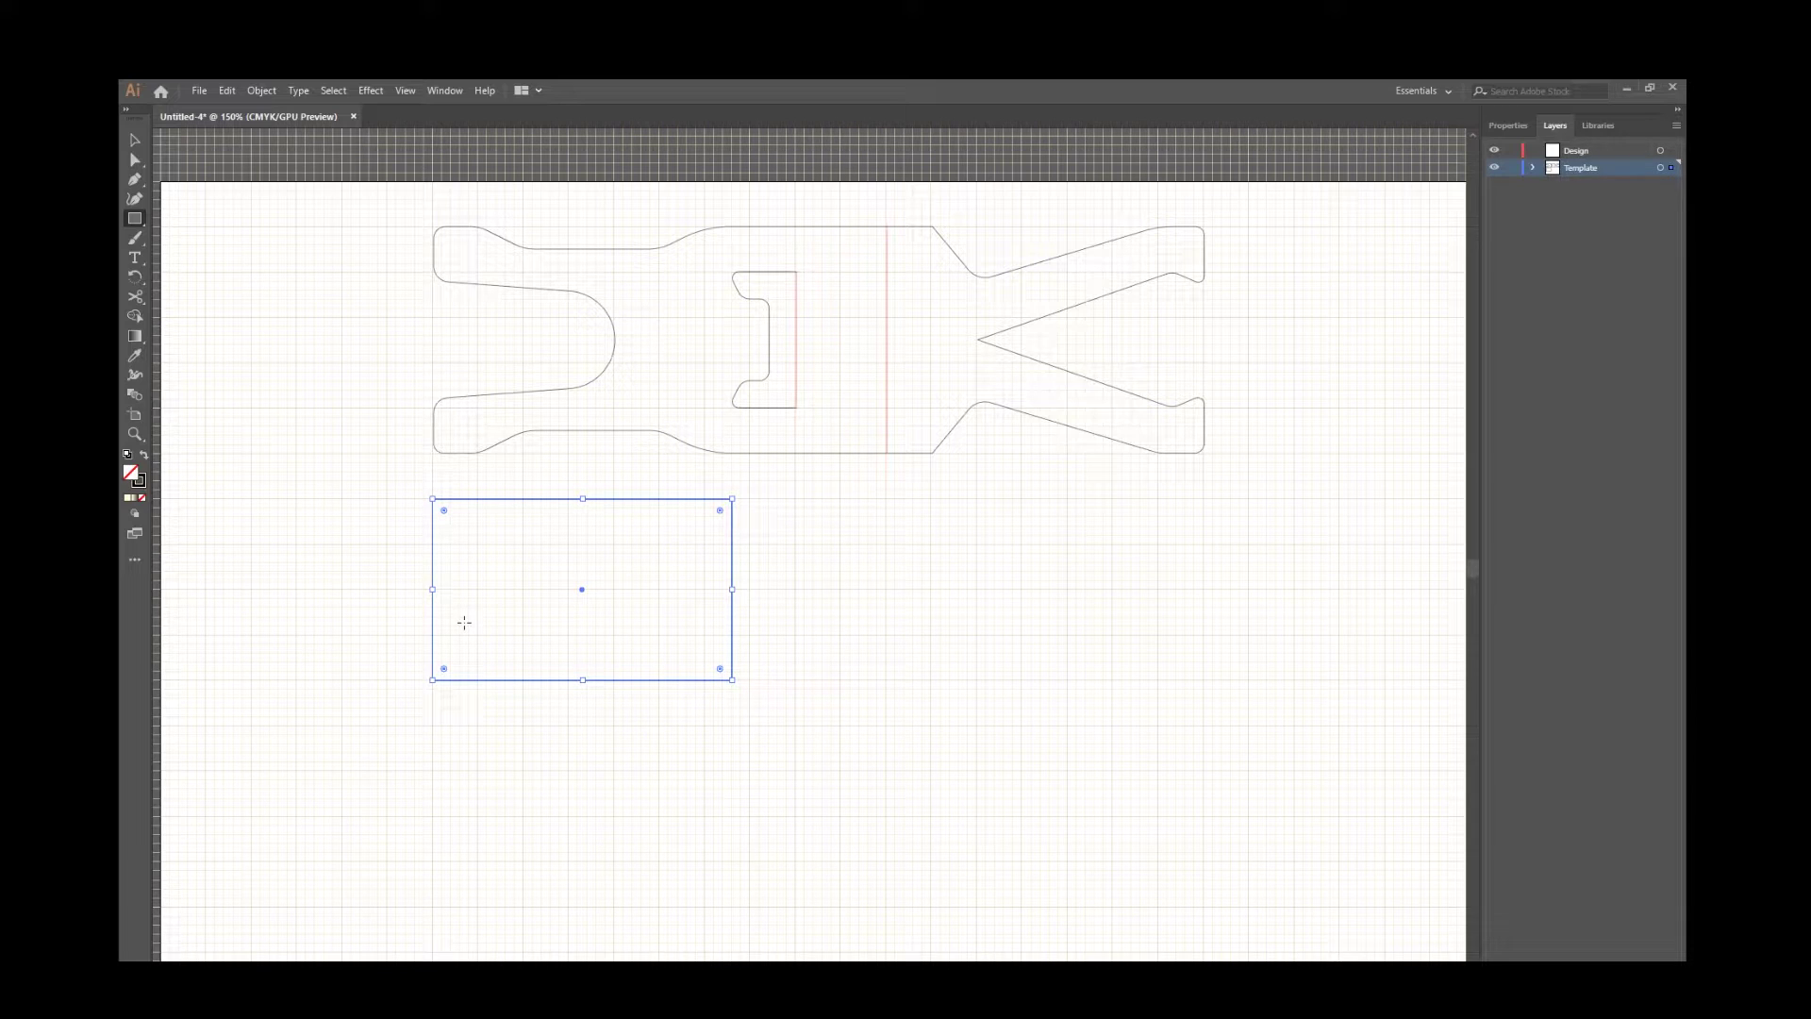
{"action": "key", "text": "Delete"}
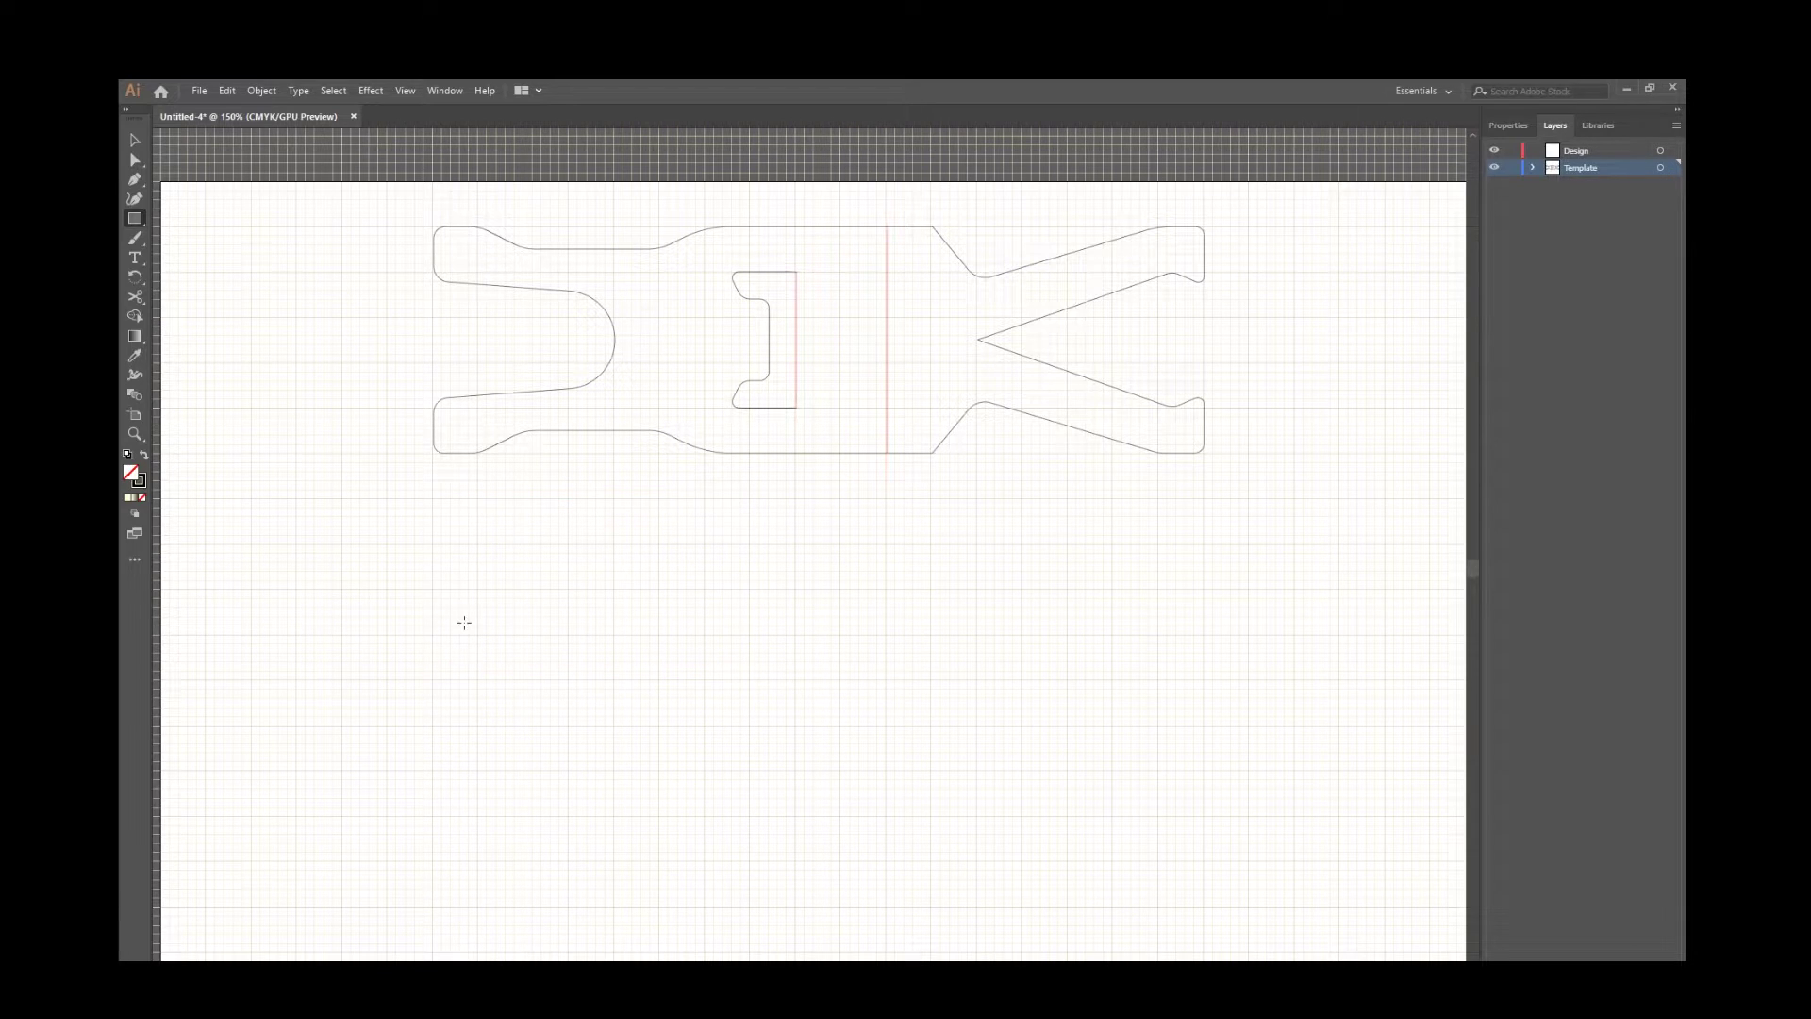
Draw a 100 mm by 50 mm rectangle below the template outline, aligned with the outline's left end.
{"action": "left_click", "coordinate": [432, 497]}
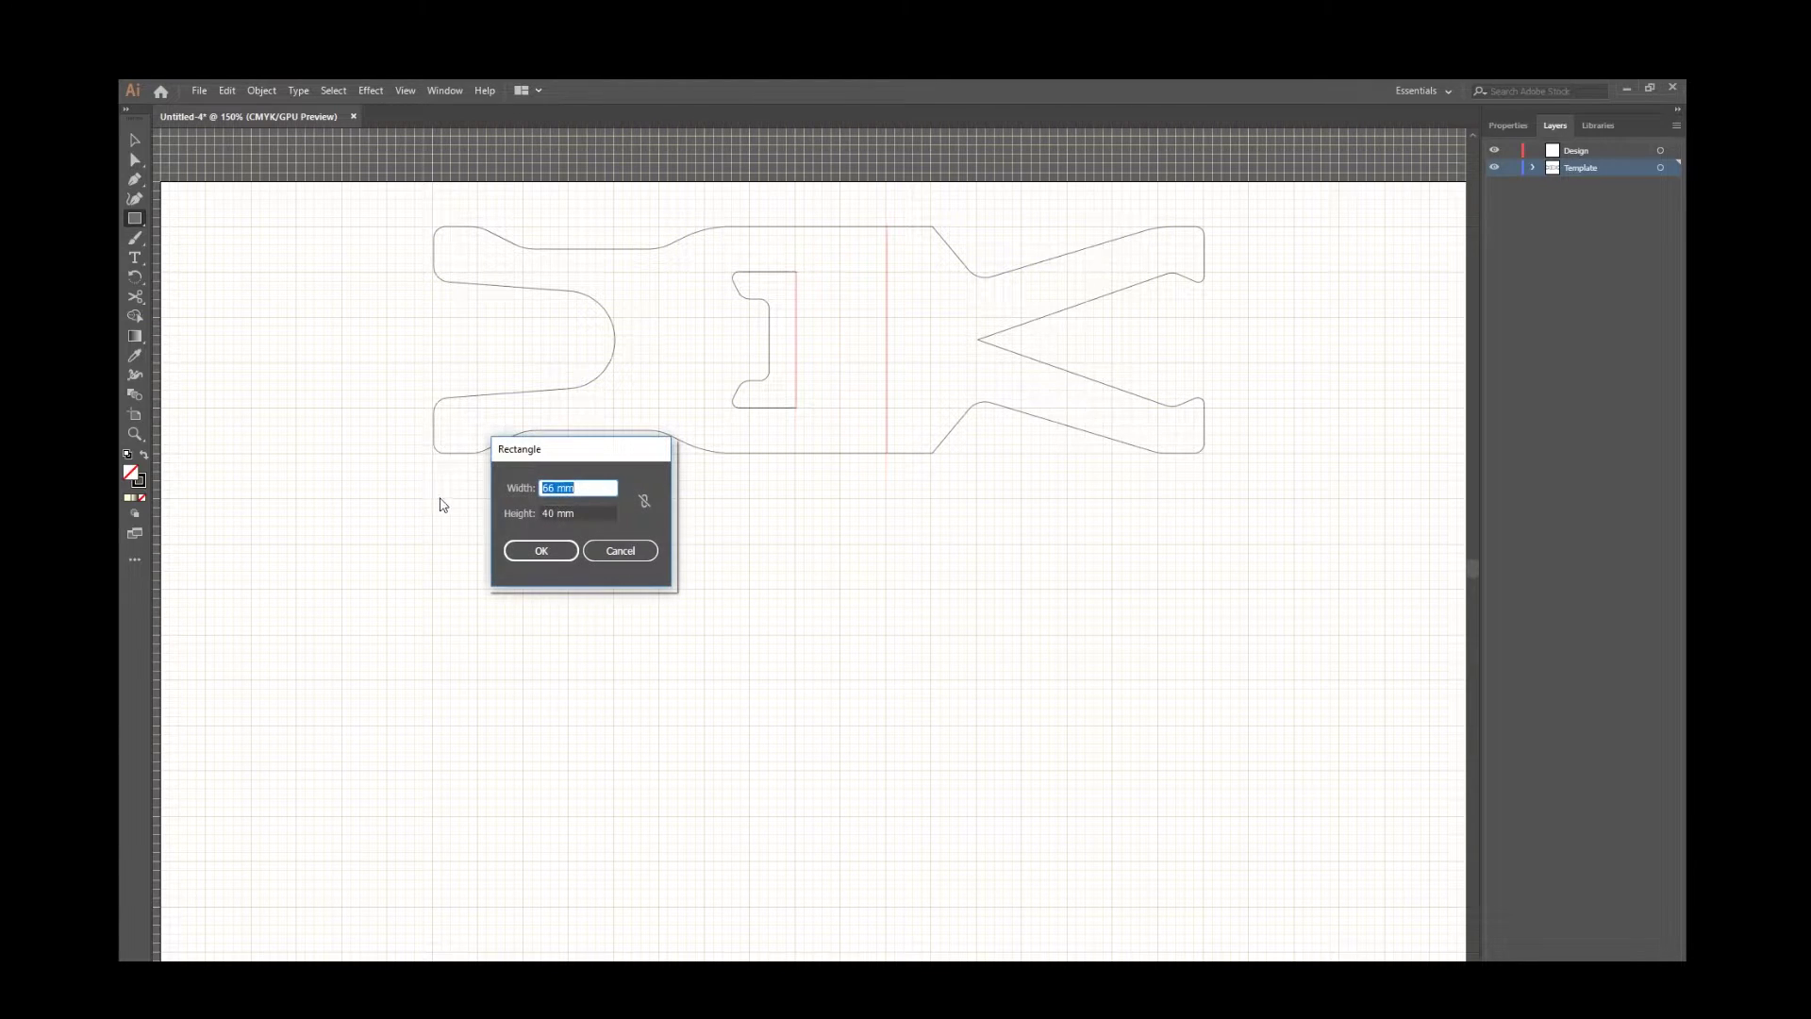
{"action": "left_click_drag", "start_coordinate": [581, 454], "coordinate": [827, 547]}
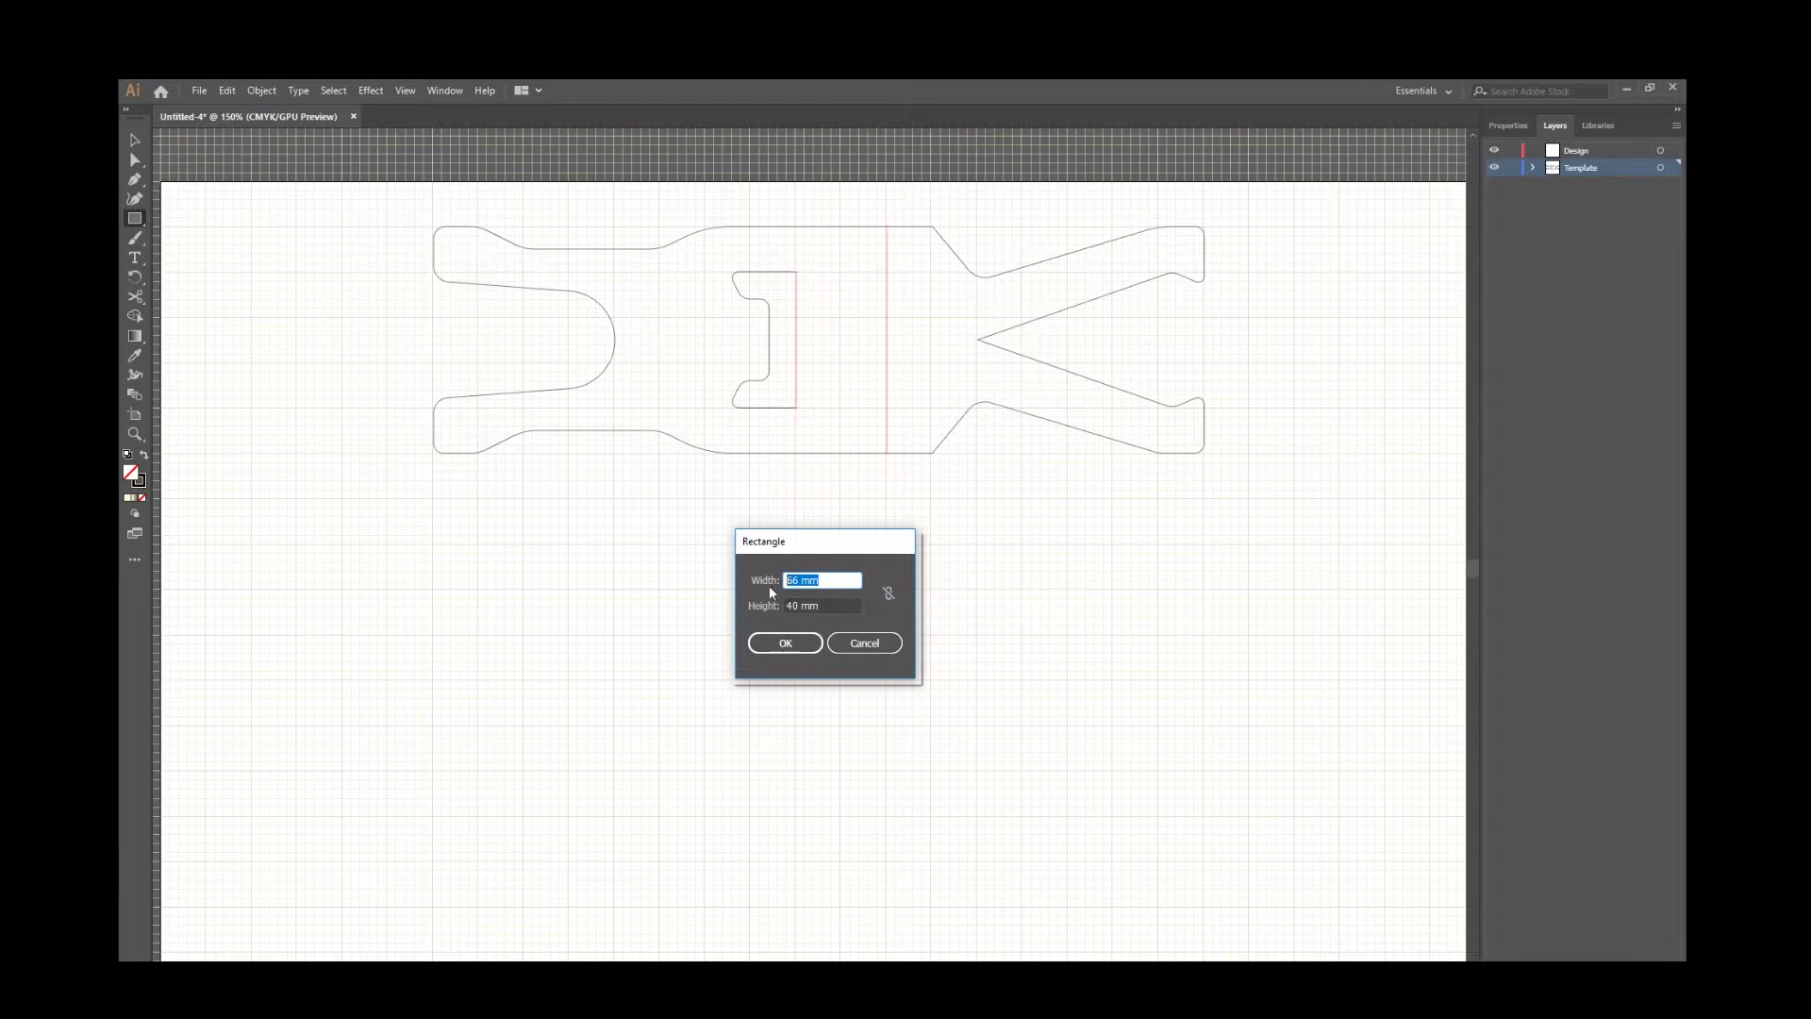
{"action": "type", "text": "100"}
{"action": "key", "text": "Tab"}
{"action": "type", "text": "50"}
{"action": "left_click", "coordinate": [778, 649]}
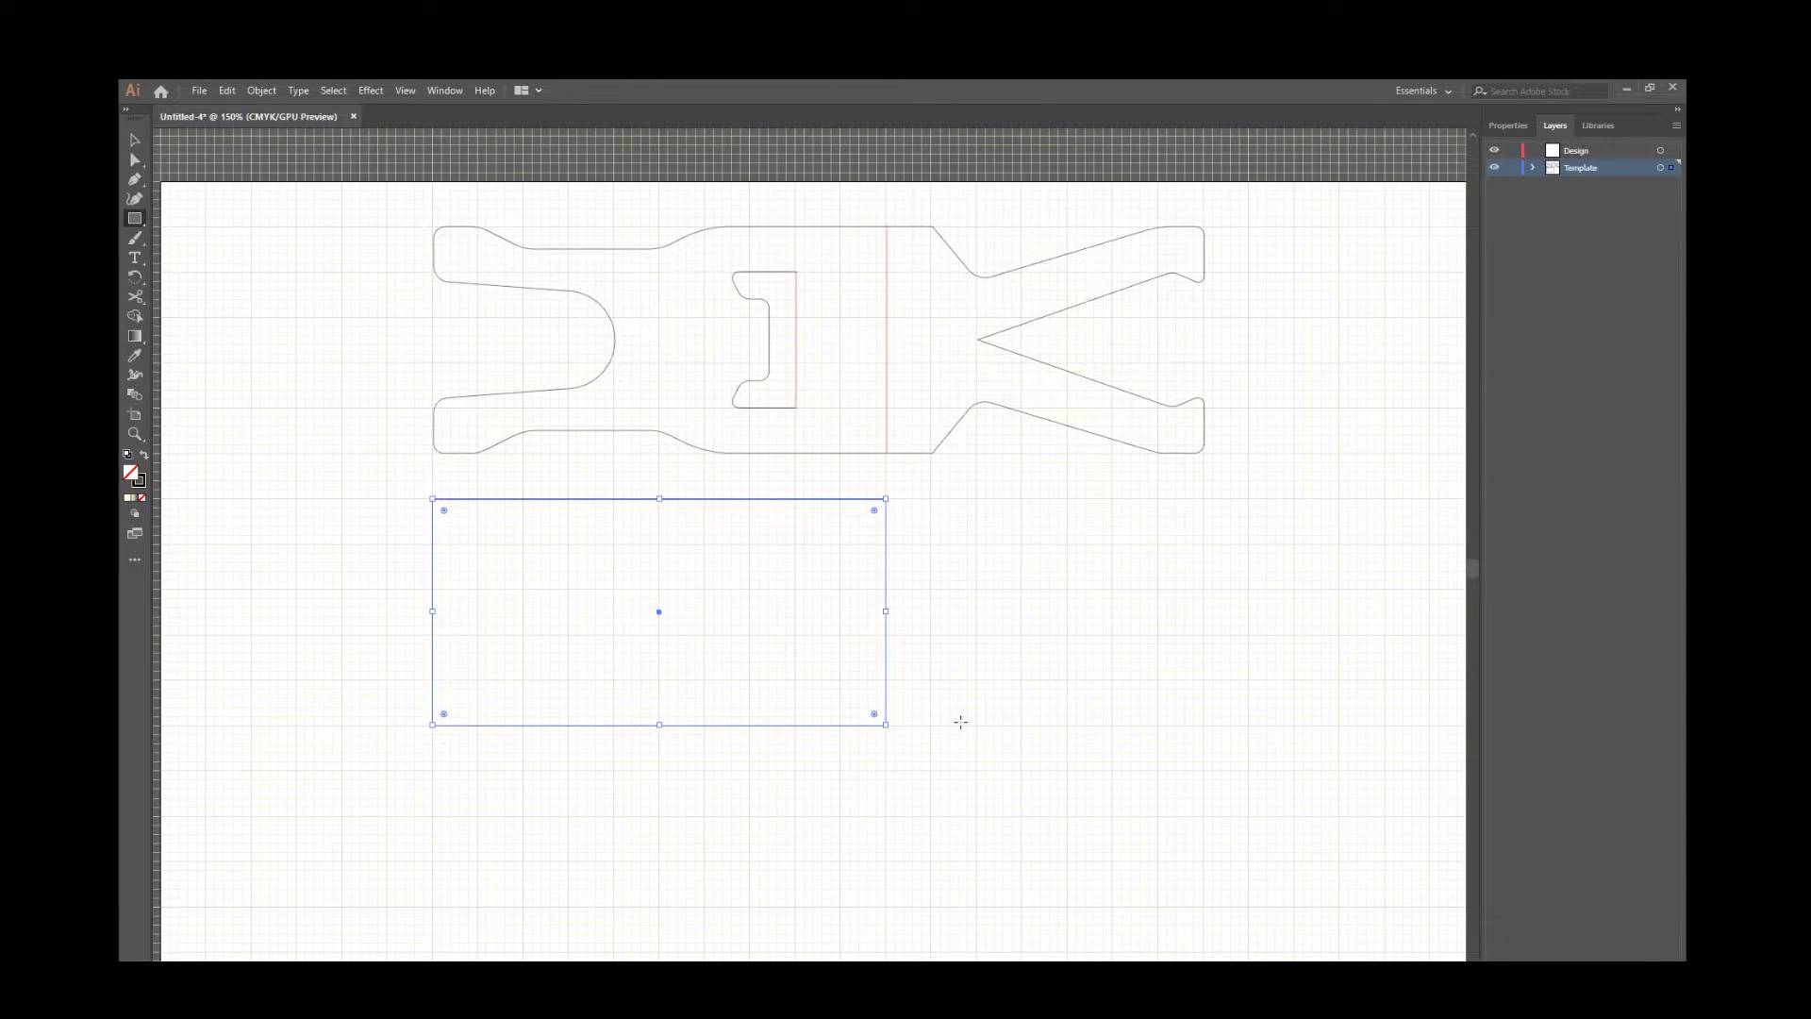
{"action": "key", "text": "v"}
{"action": "left_click", "coordinate": [1066, 644]}
Add a 70 mm by 50 mm rectangle adjoining the right edge of the 100 mm rectangle, with their tops aligned.
{"action": "key", "text": "m"}
{"action": "left_click", "coordinate": [886, 497]}
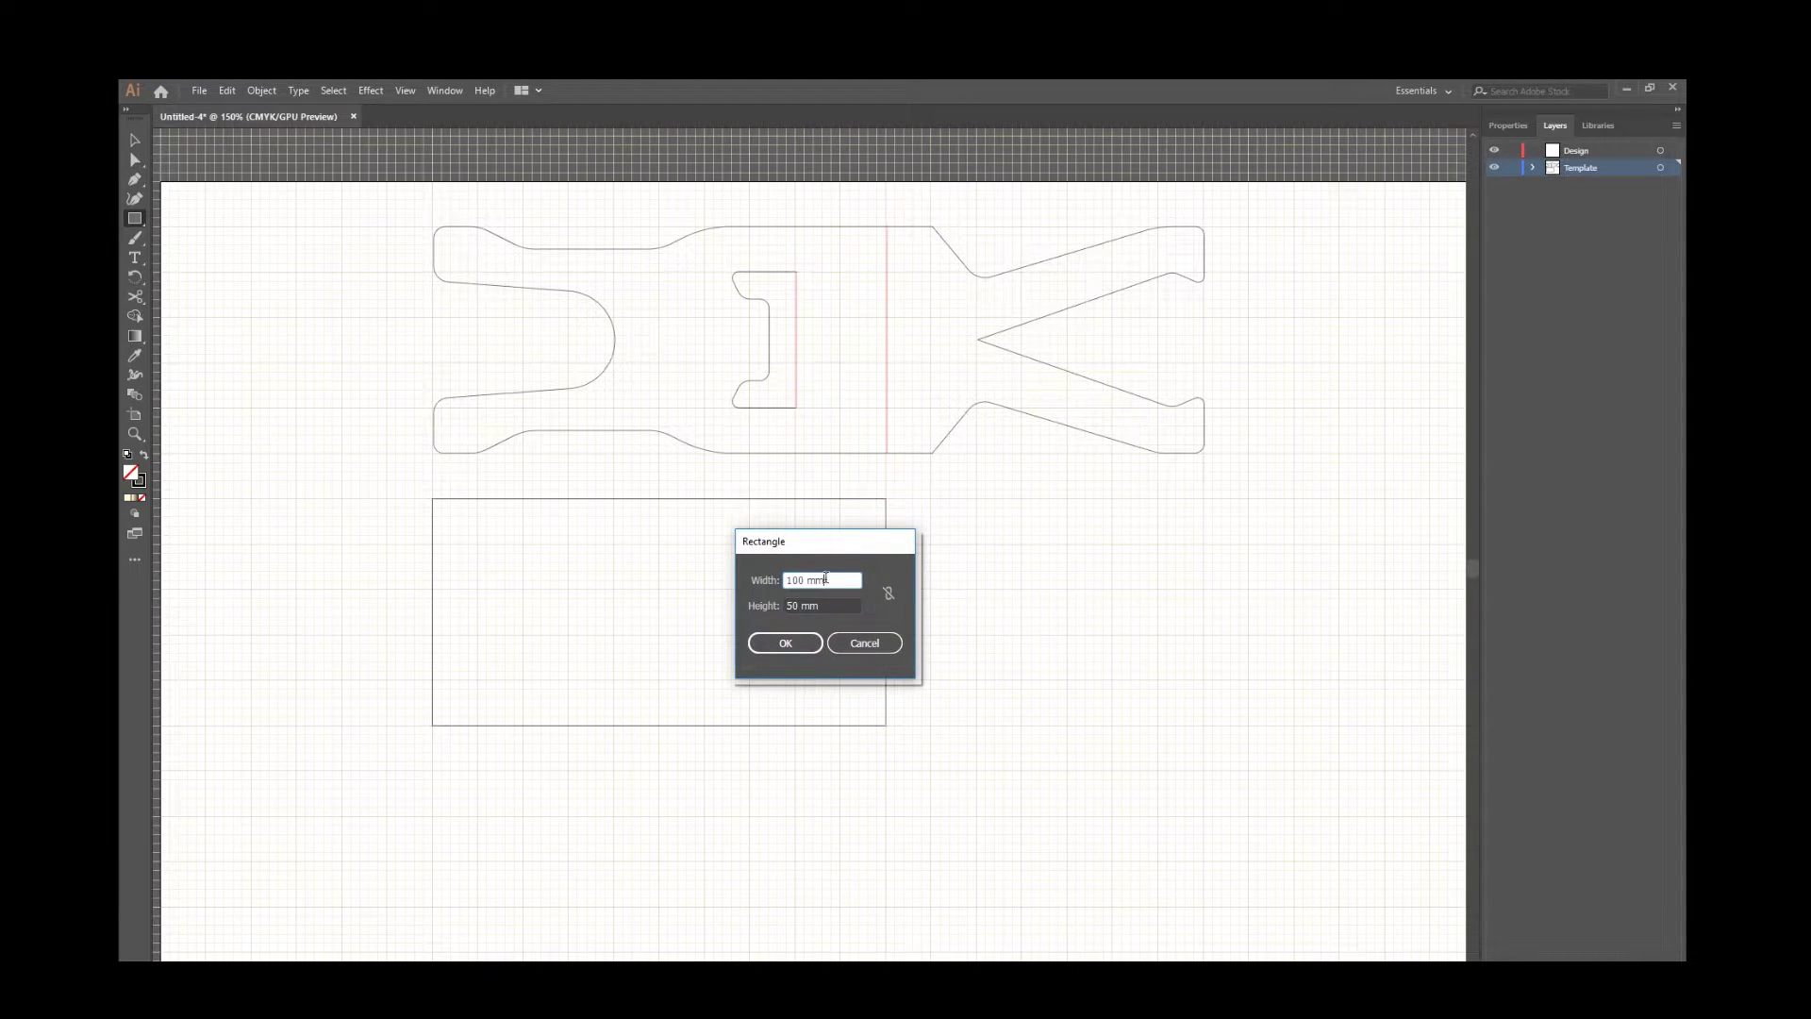
{"action": "type", "text": "70"}
{"action": "left_click", "coordinate": [792, 646]}
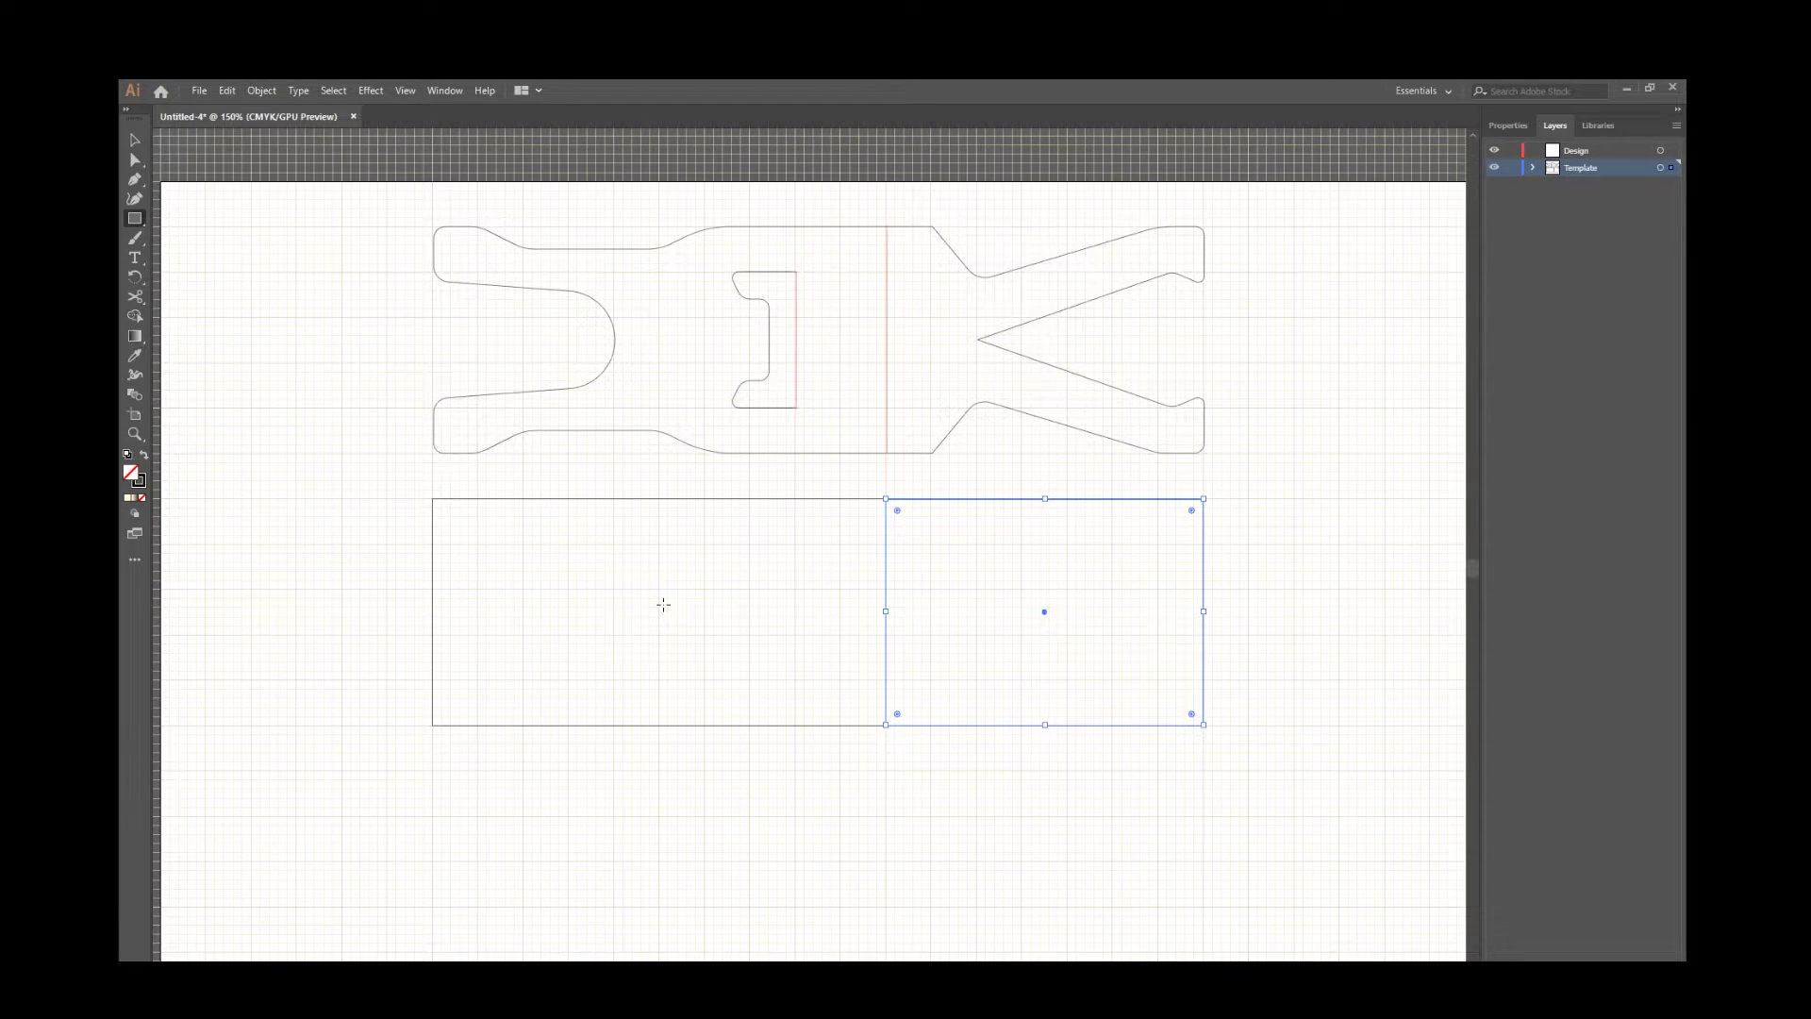
Select both adjoining rectangles, give them a light blue stroke at 0.25 pt, and deselect them.
{"action": "key", "text": "v"}
{"action": "left_click", "coordinate": [330, 565]}
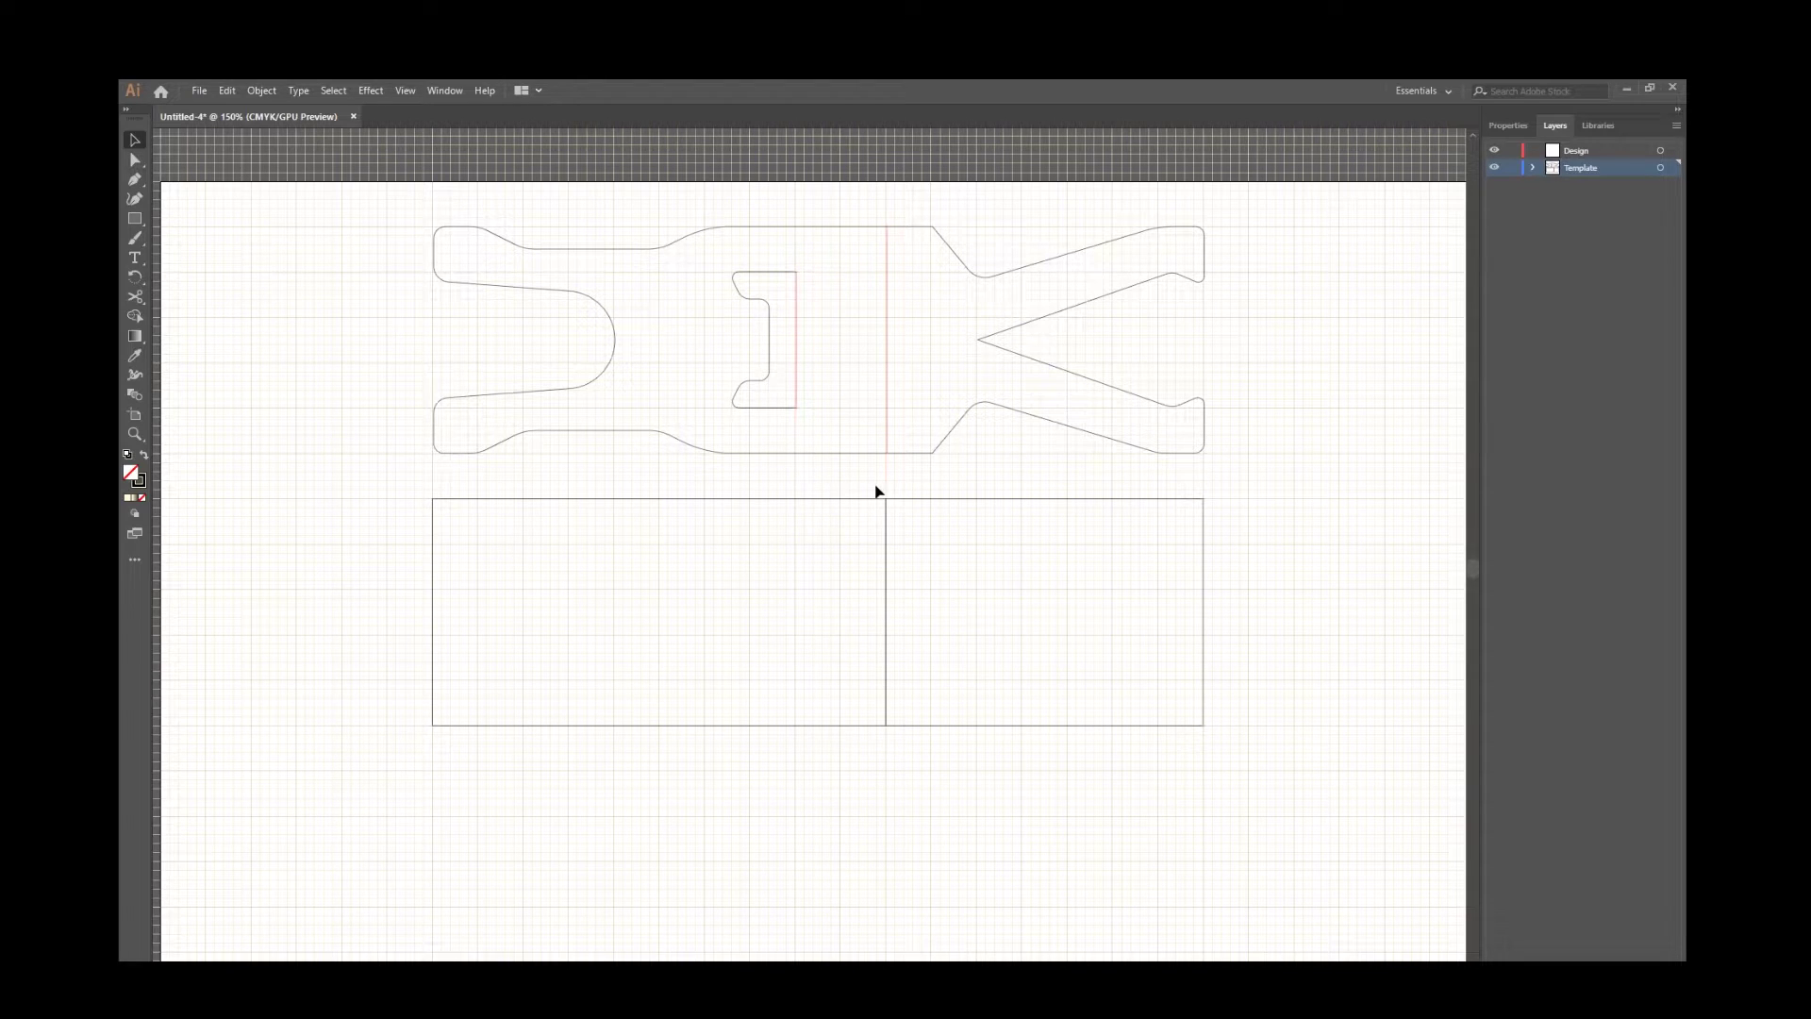
{"action": "left_click_drag", "start_coordinate": [861, 489], "coordinate": [906, 526]}
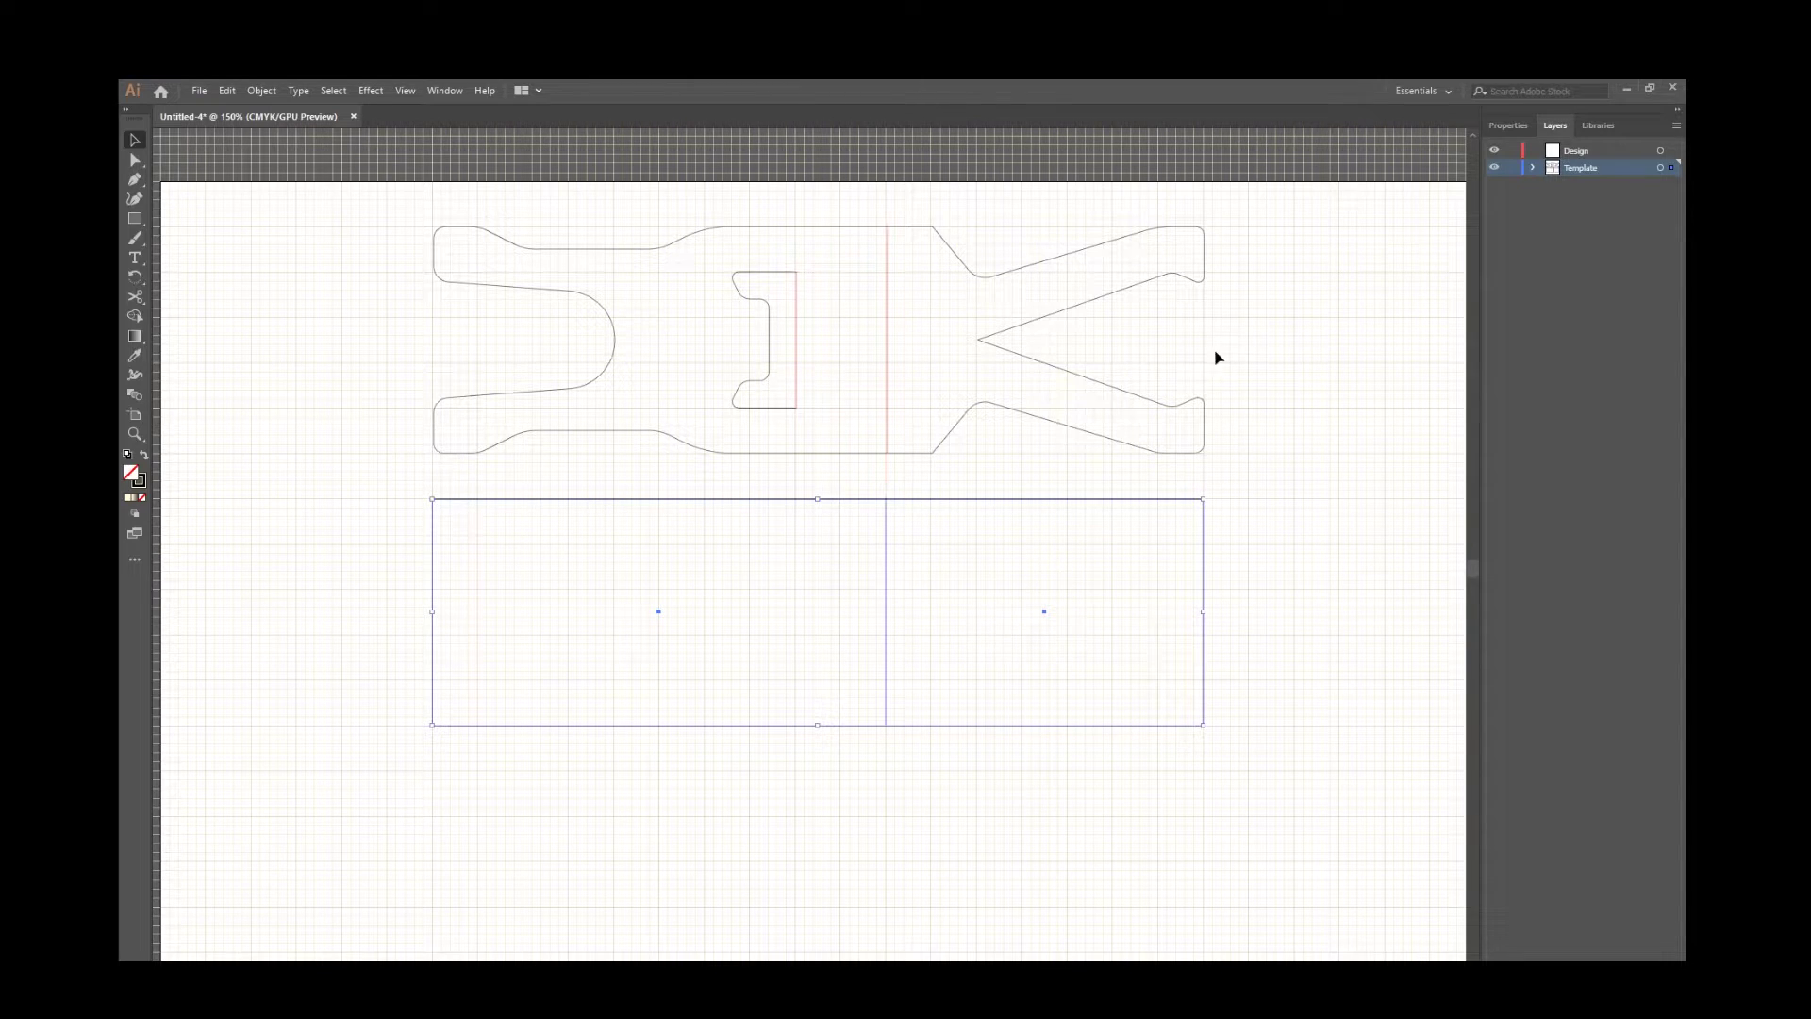
{"action": "left_click", "coordinate": [1510, 126]}
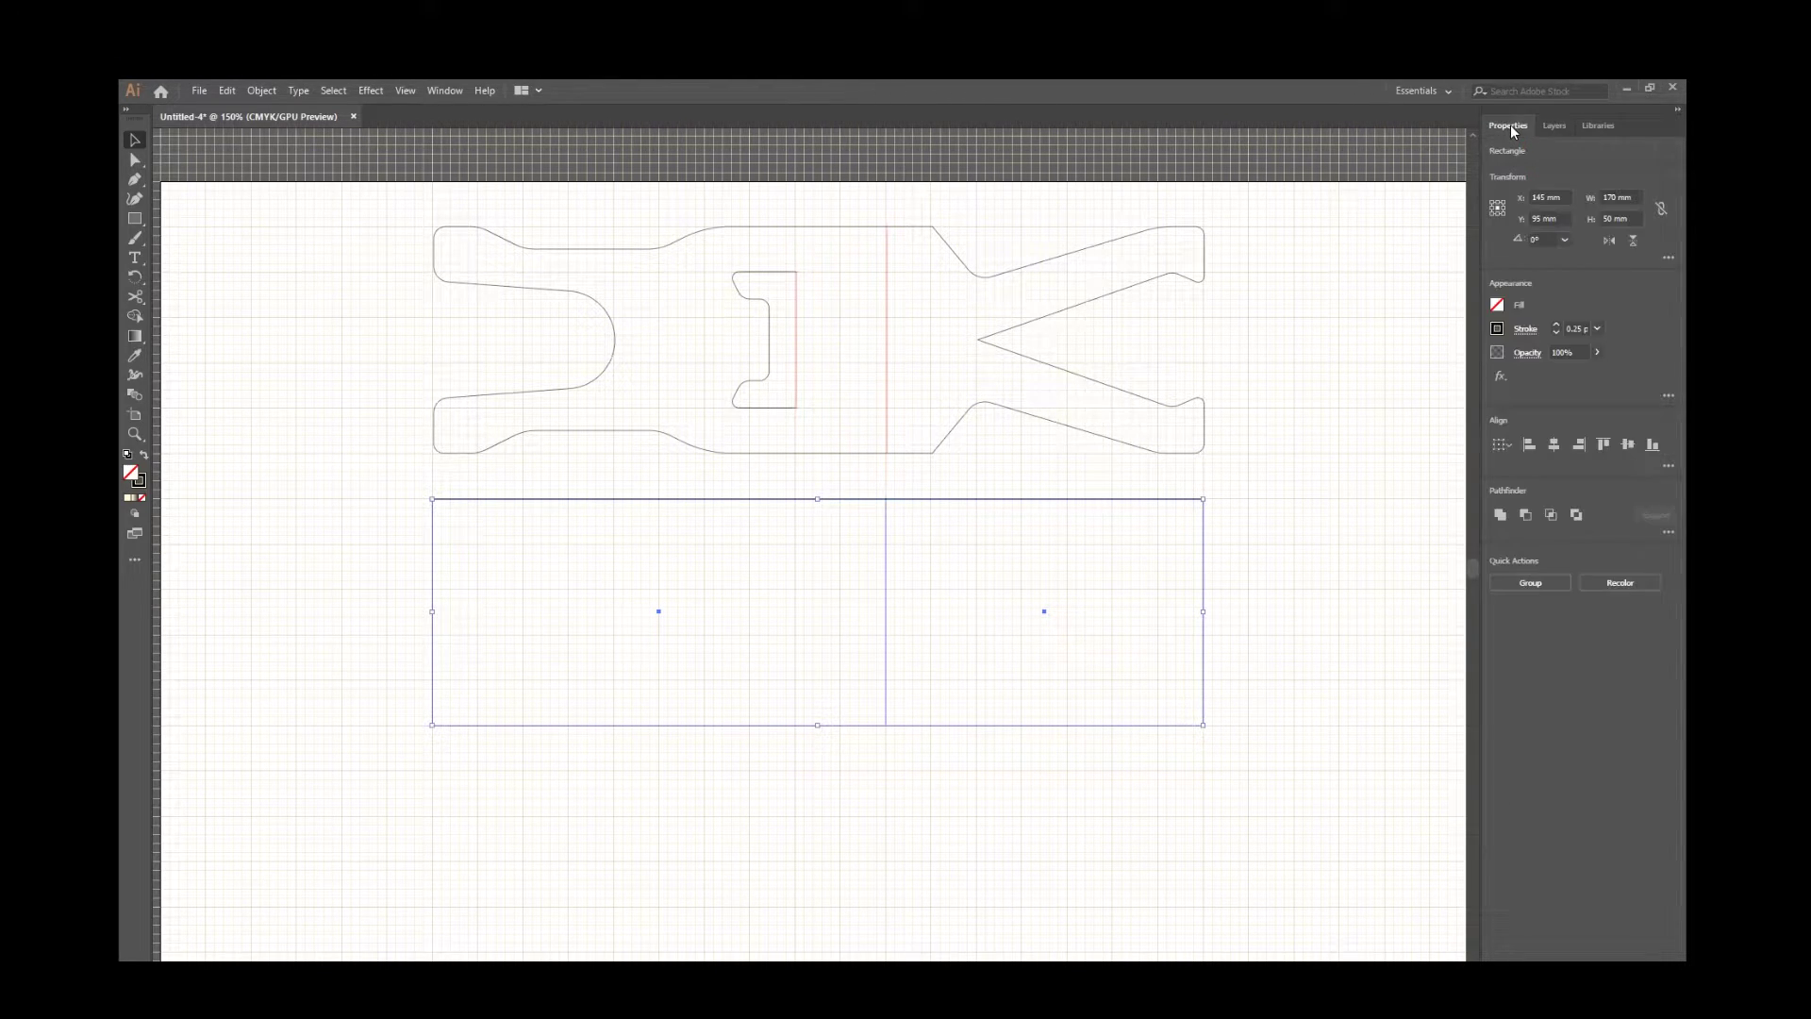
{"action": "left_click", "coordinate": [1500, 330]}
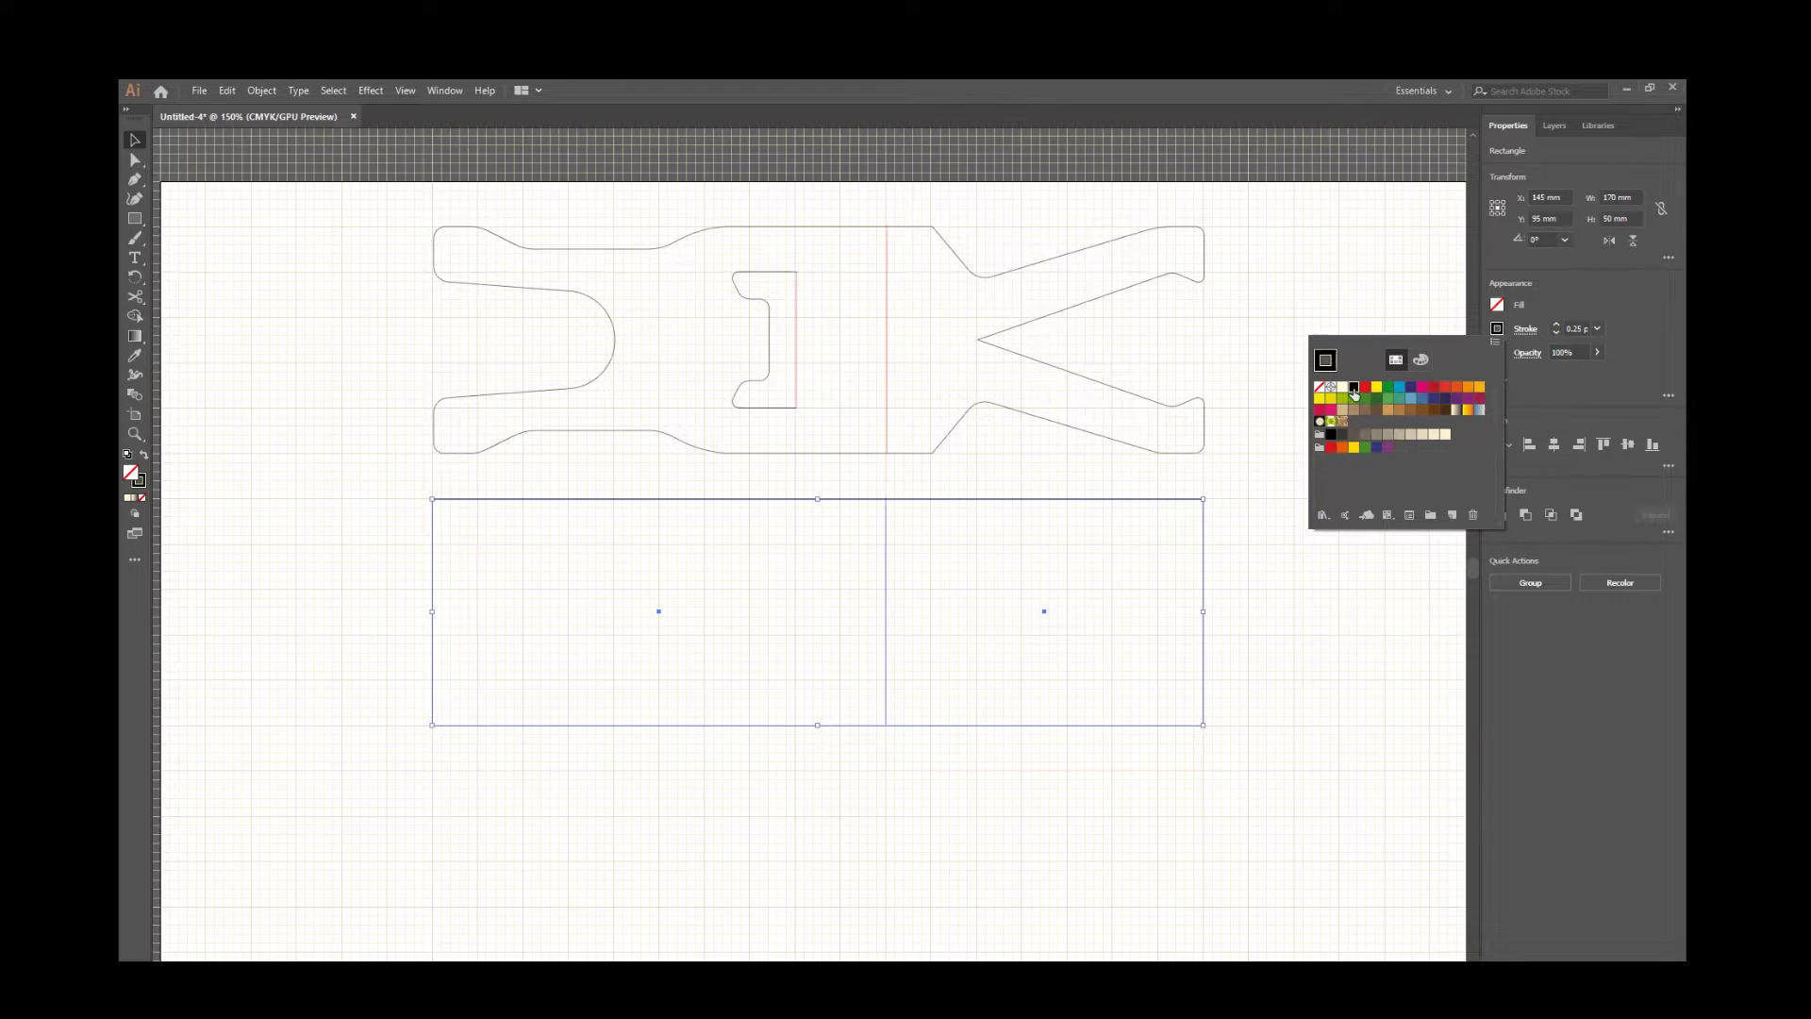
{"action": "left_click", "coordinate": [1400, 396]}
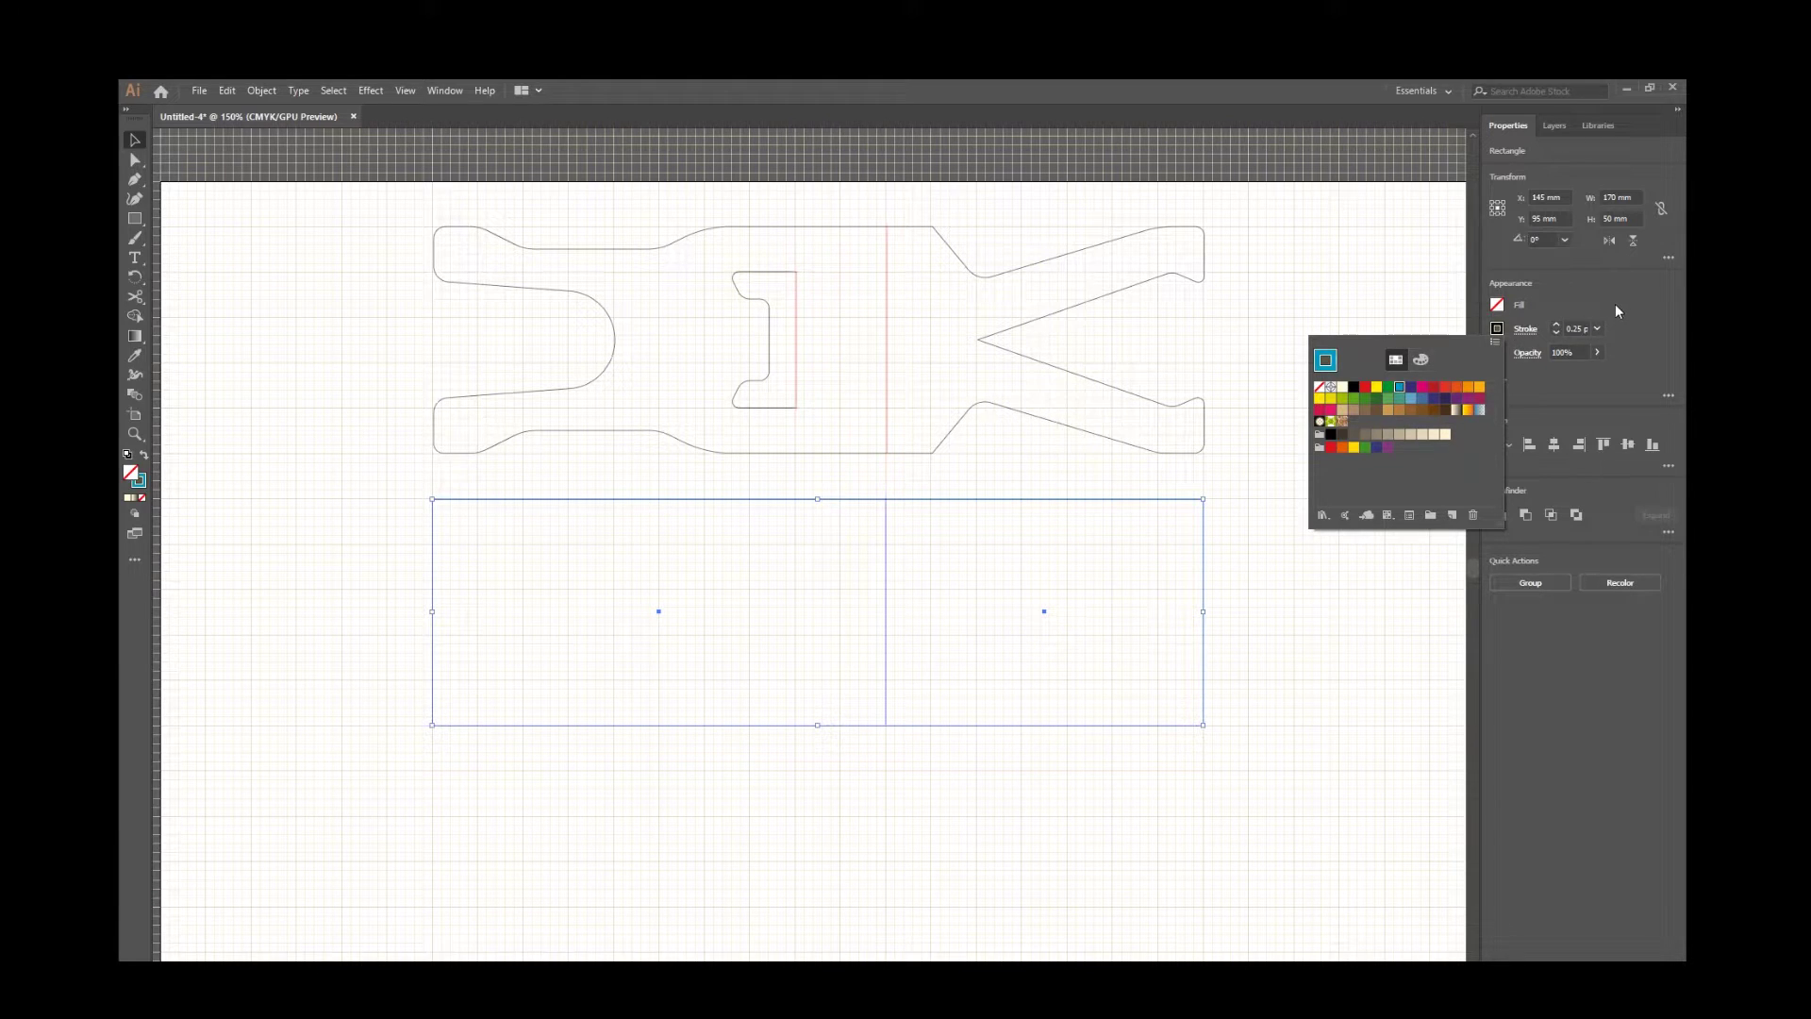
{"action": "left_click", "coordinate": [1619, 347]}
{"action": "left_click", "coordinate": [1597, 328]}
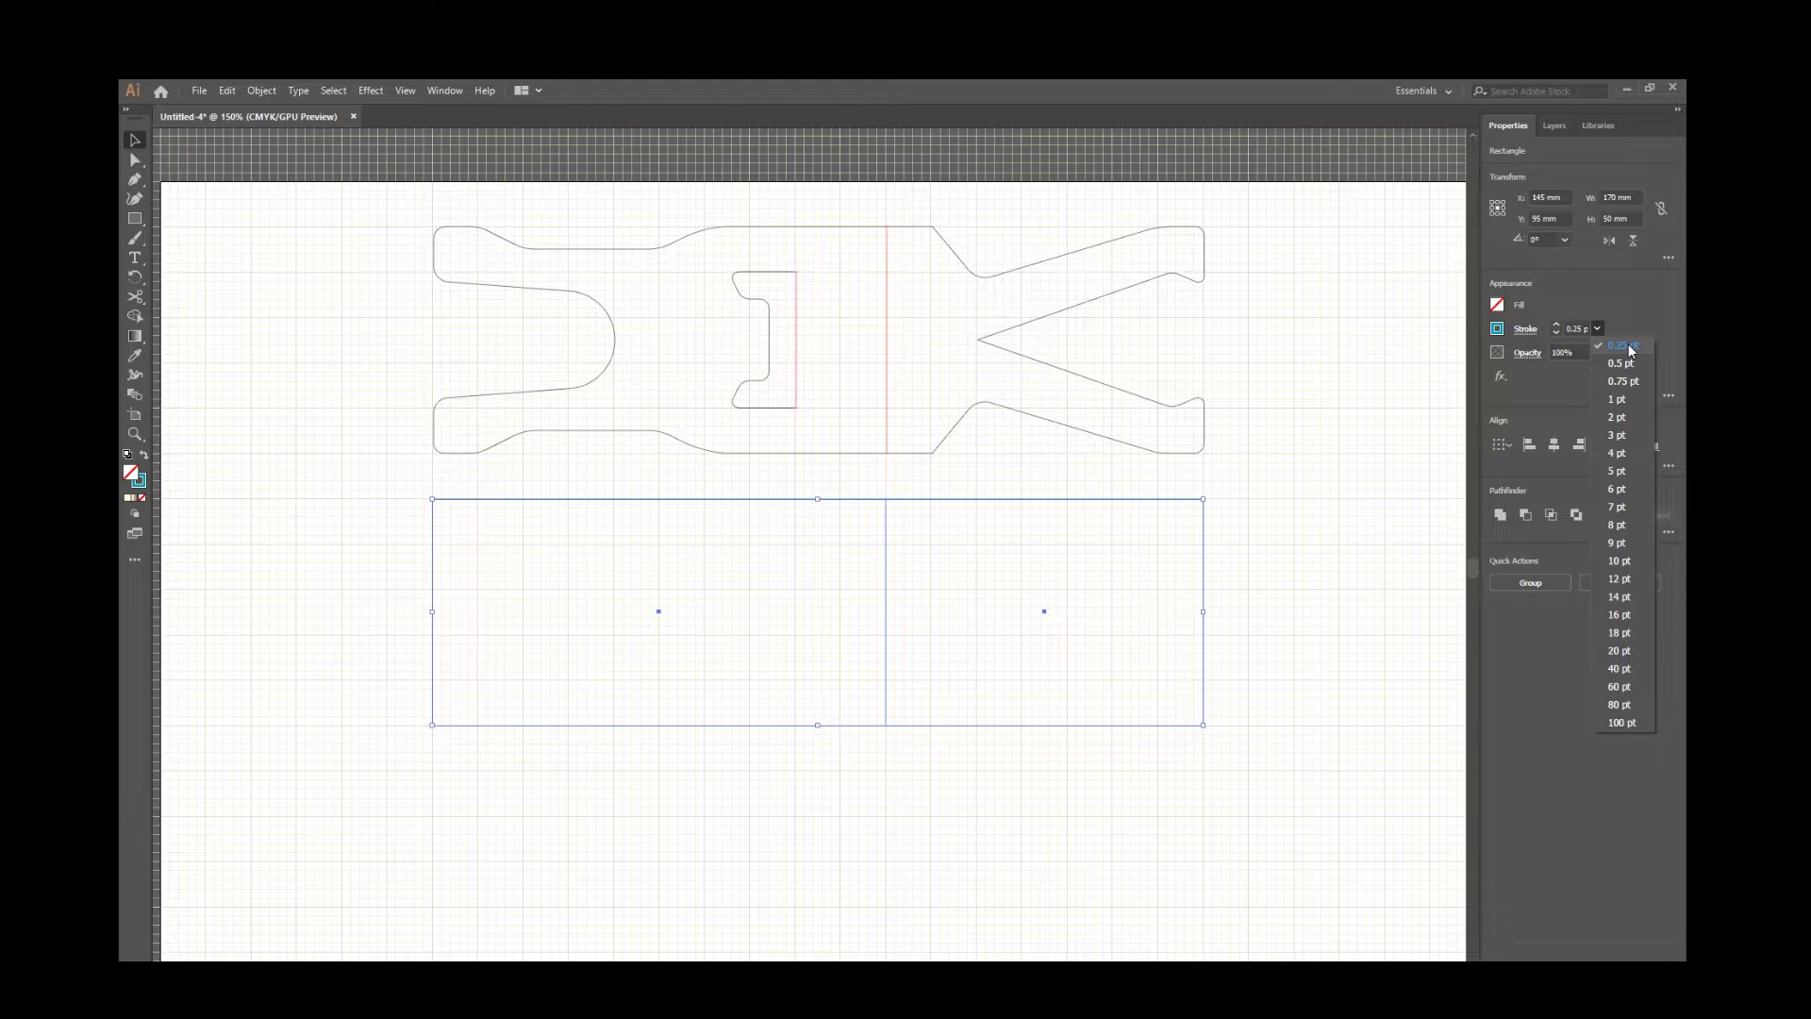
{"action": "left_click", "coordinate": [1632, 347]}
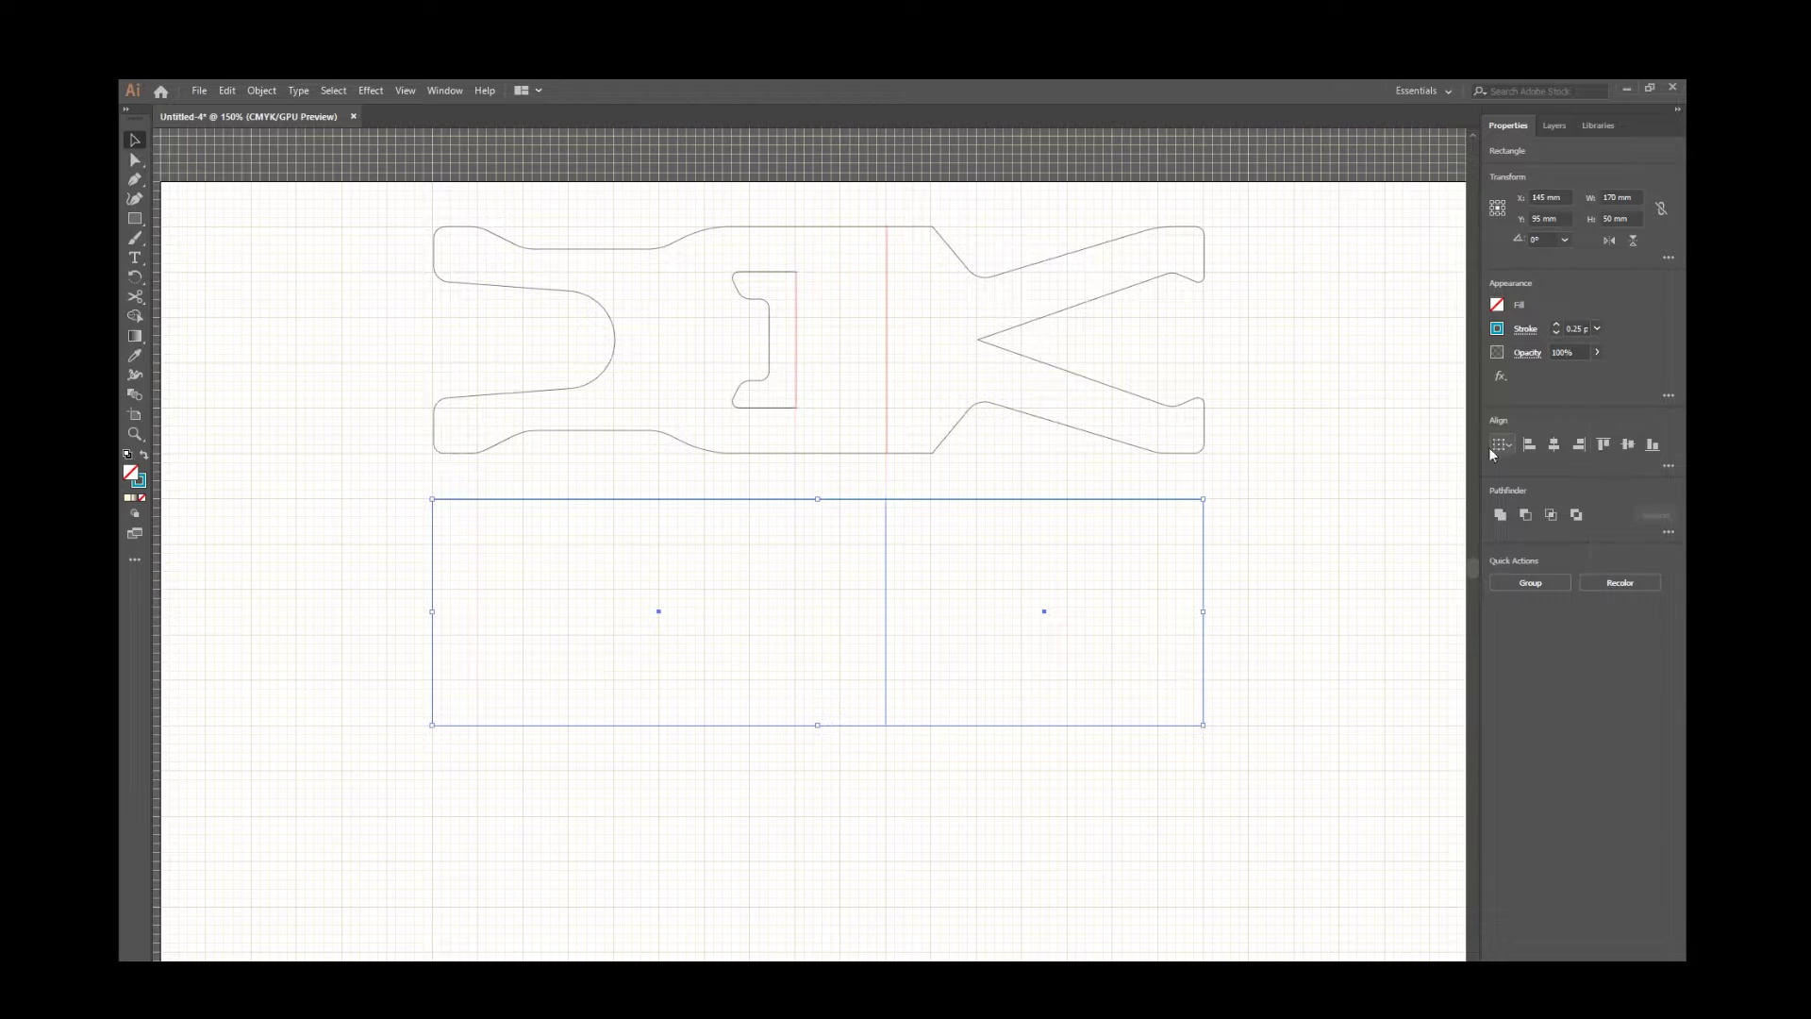
{"action": "left_click", "coordinate": [1344, 507]}
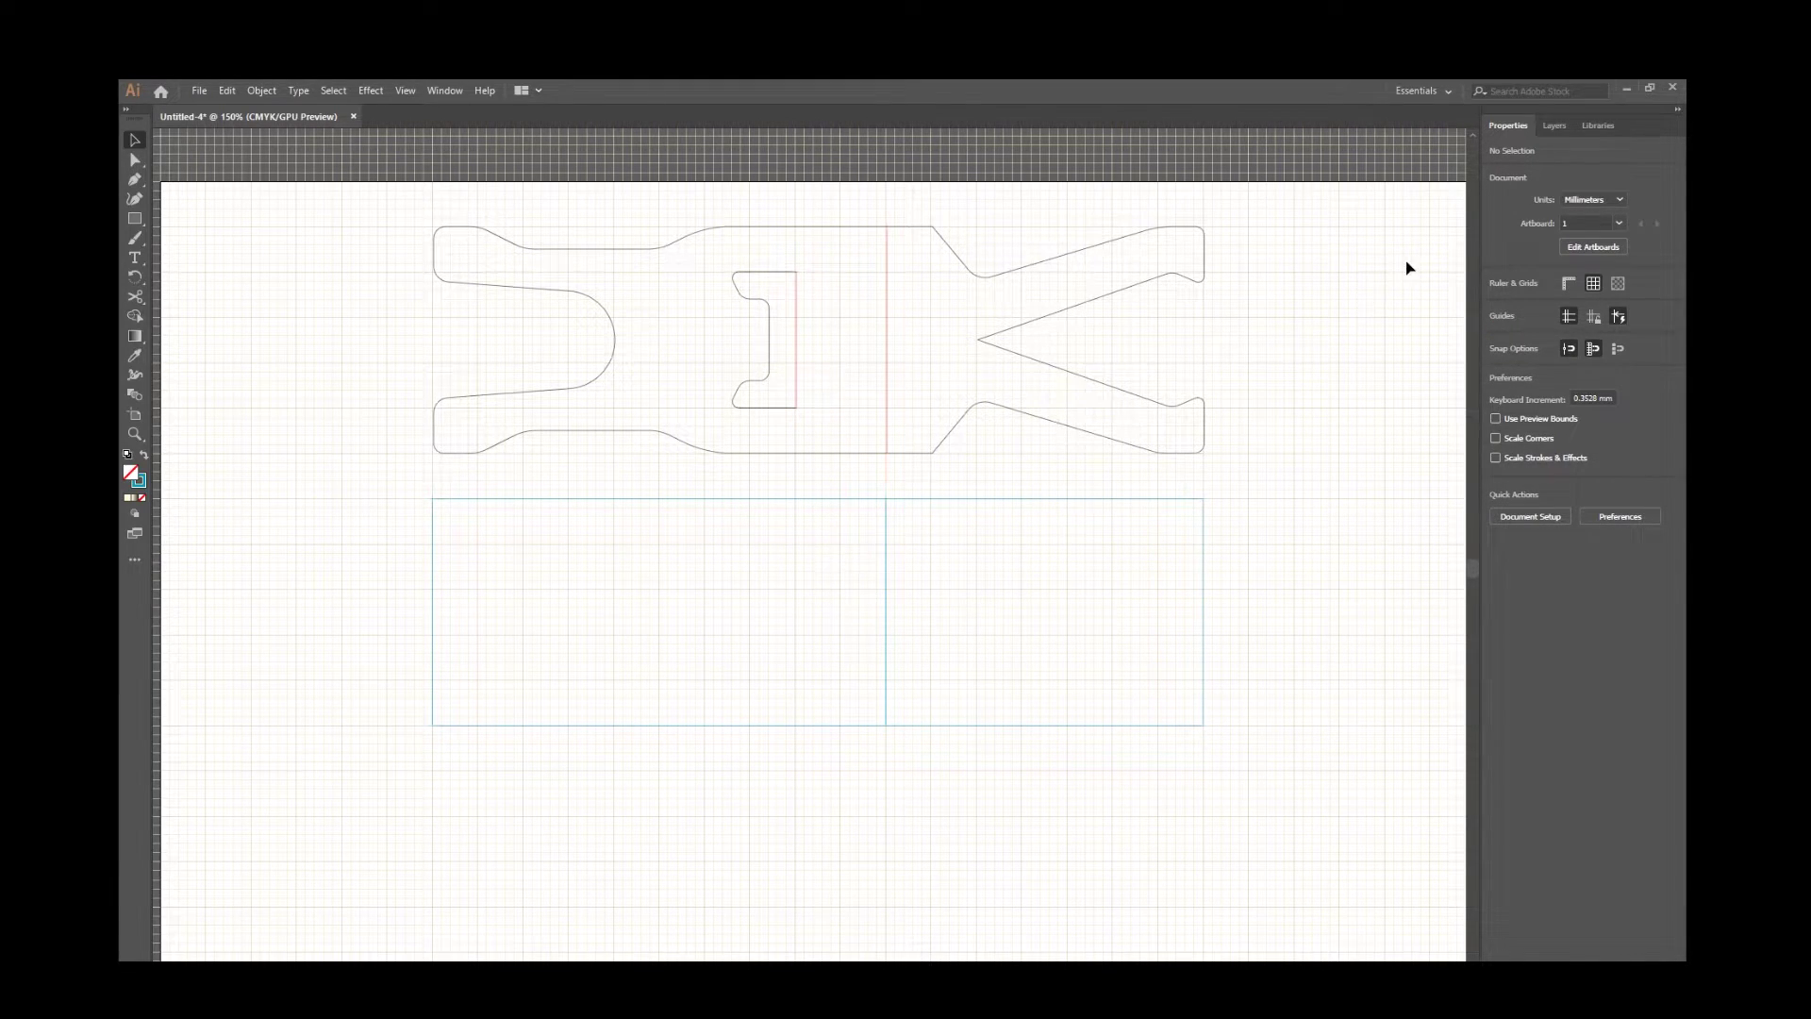
Lock the Template layer and make the Design layer active.
{"action": "left_click", "coordinate": [1555, 128]}
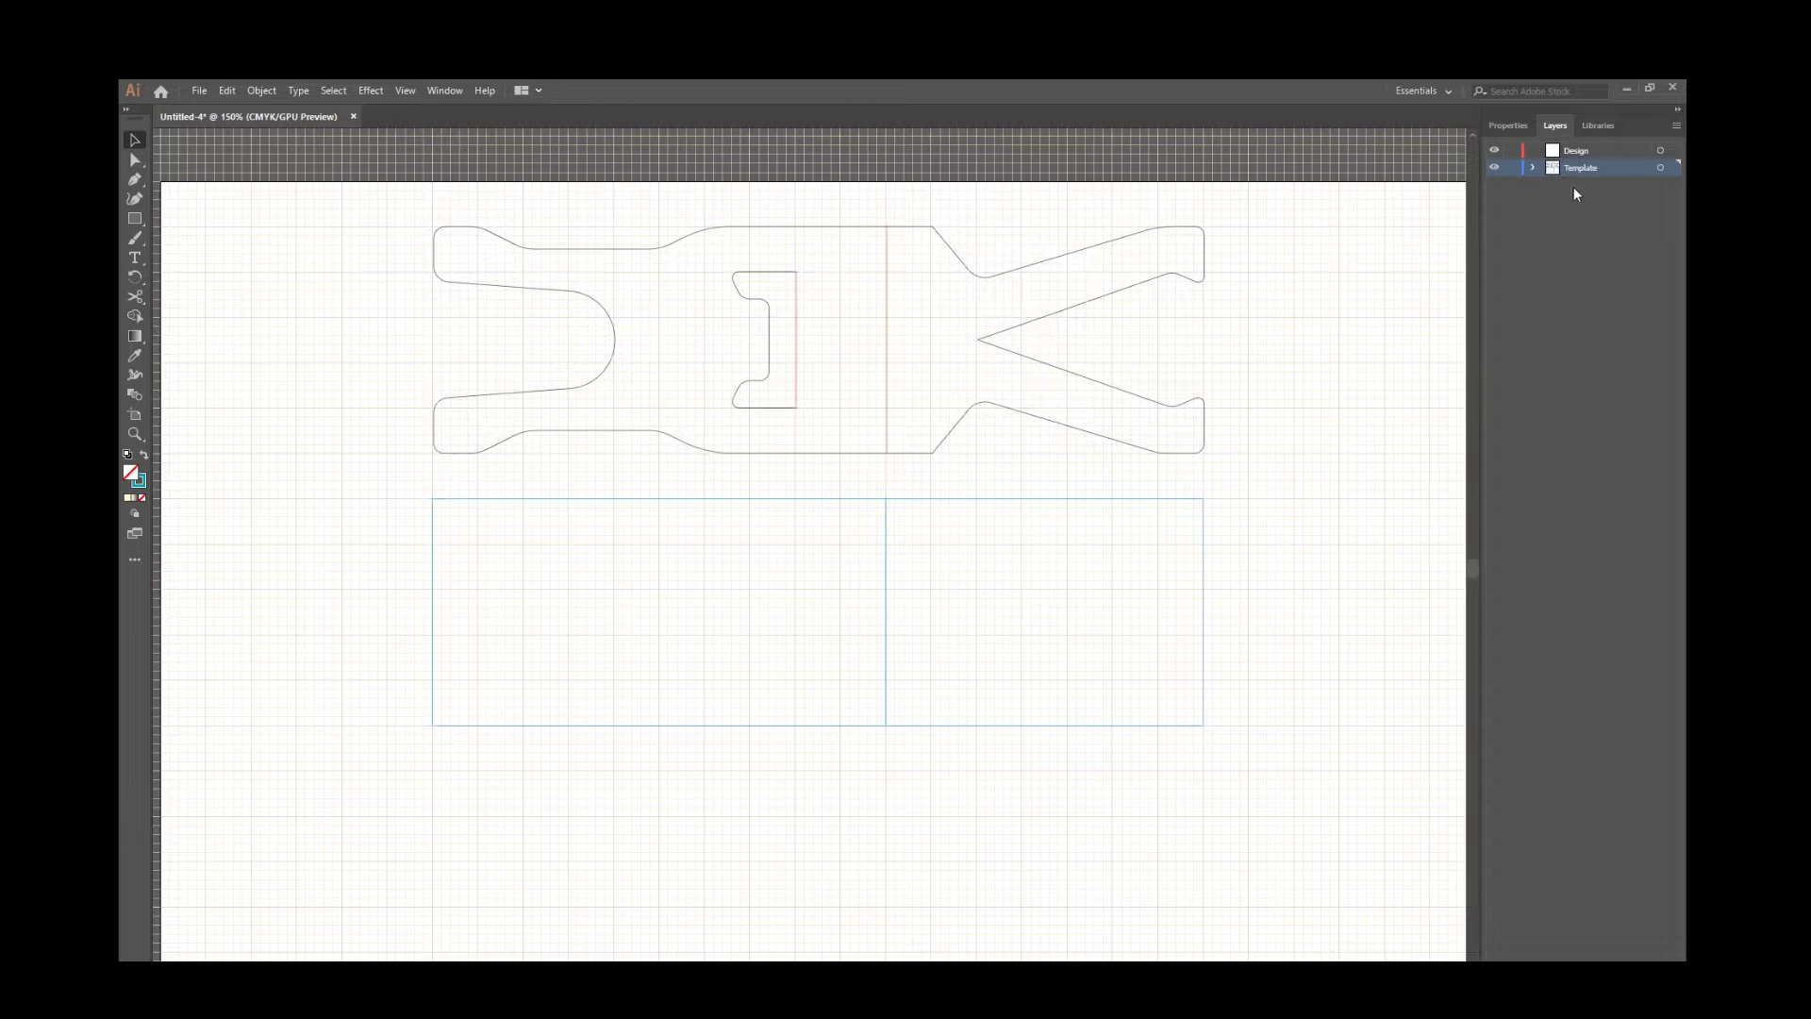
{"action": "left_click", "coordinate": [1510, 172]}
{"action": "left_click", "coordinate": [1610, 151]}
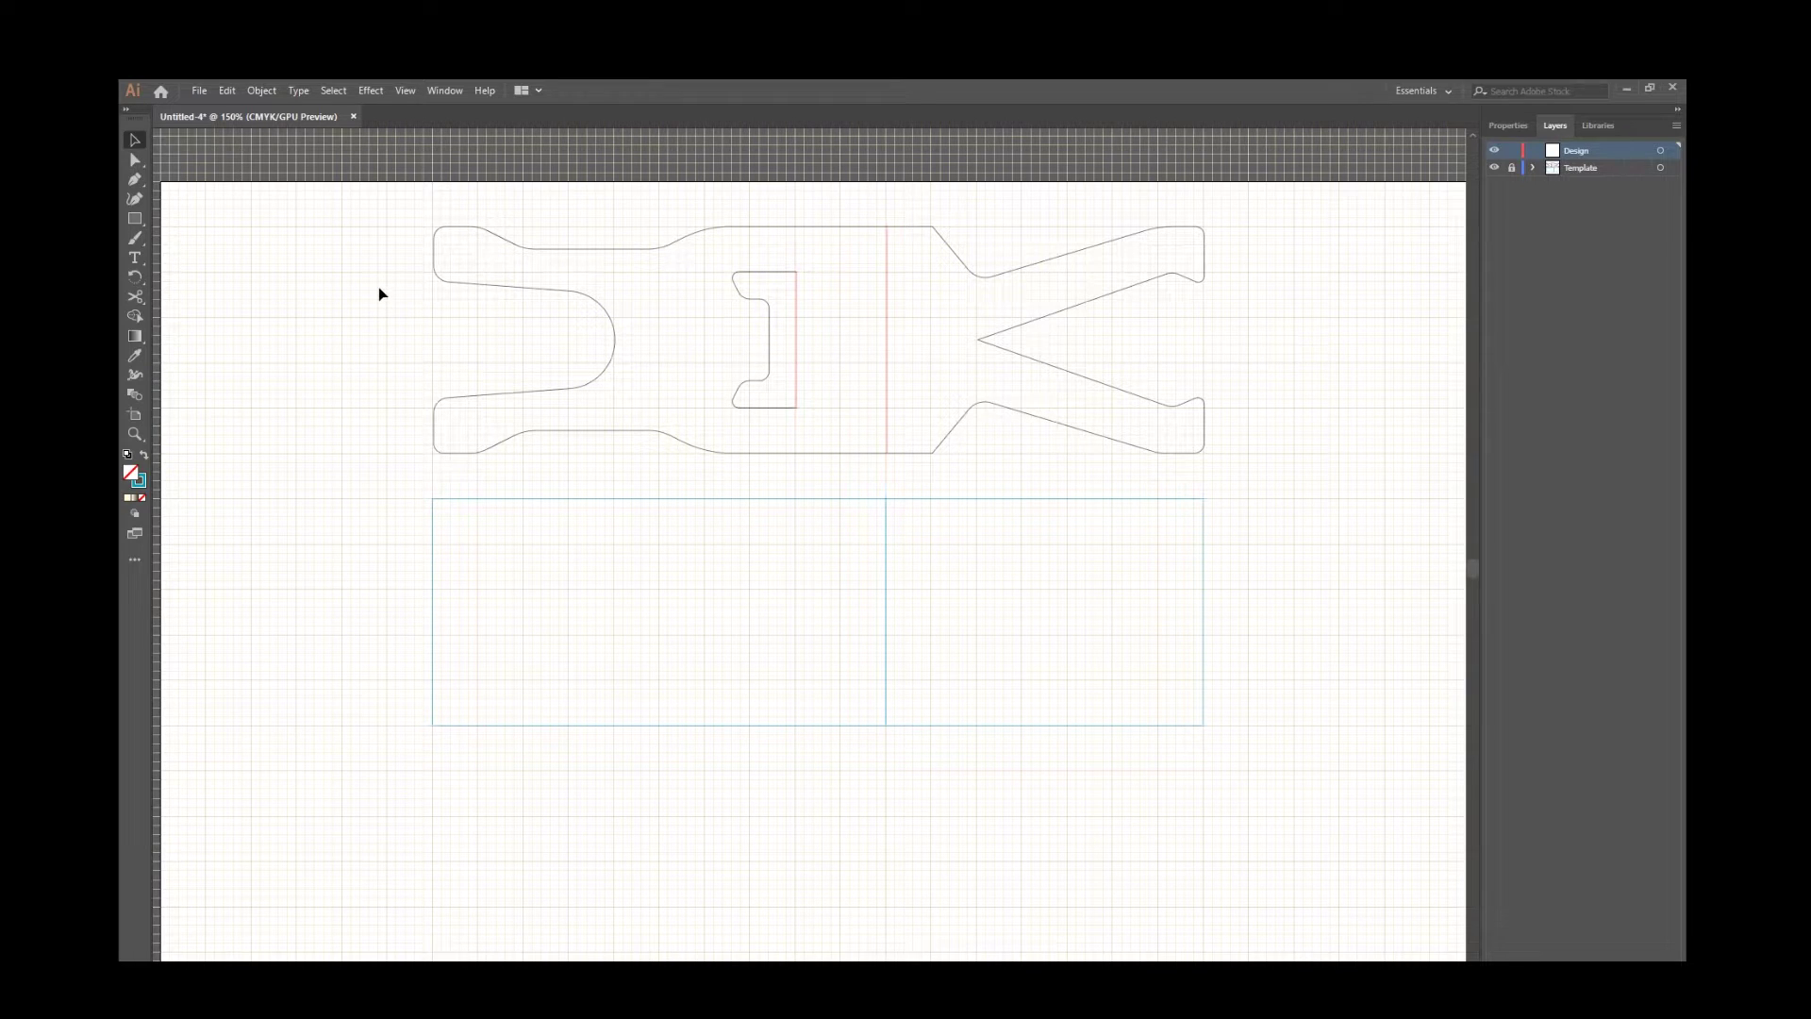
Show the rulers and place a horizontal guide through the middle of the two blue rectangles' height.
{"action": "left_click", "coordinate": [405, 90]}
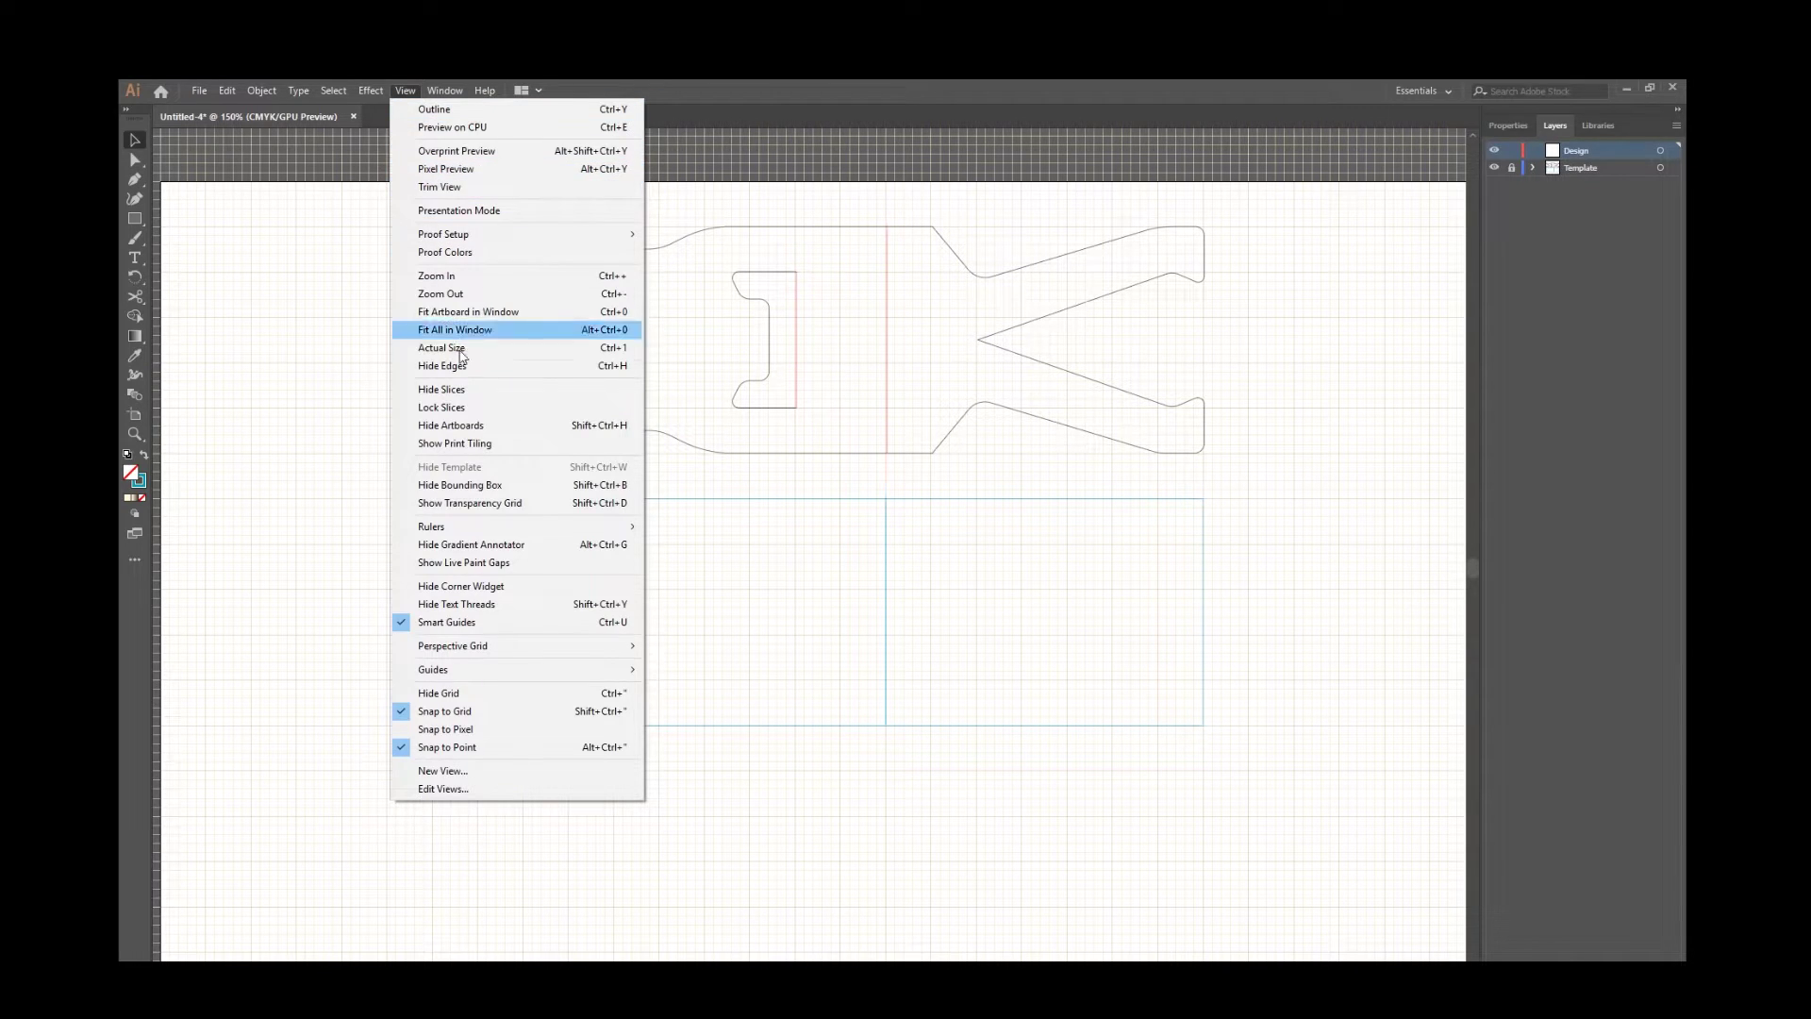
{"action": "mouse_move", "coordinate": [490, 531]}
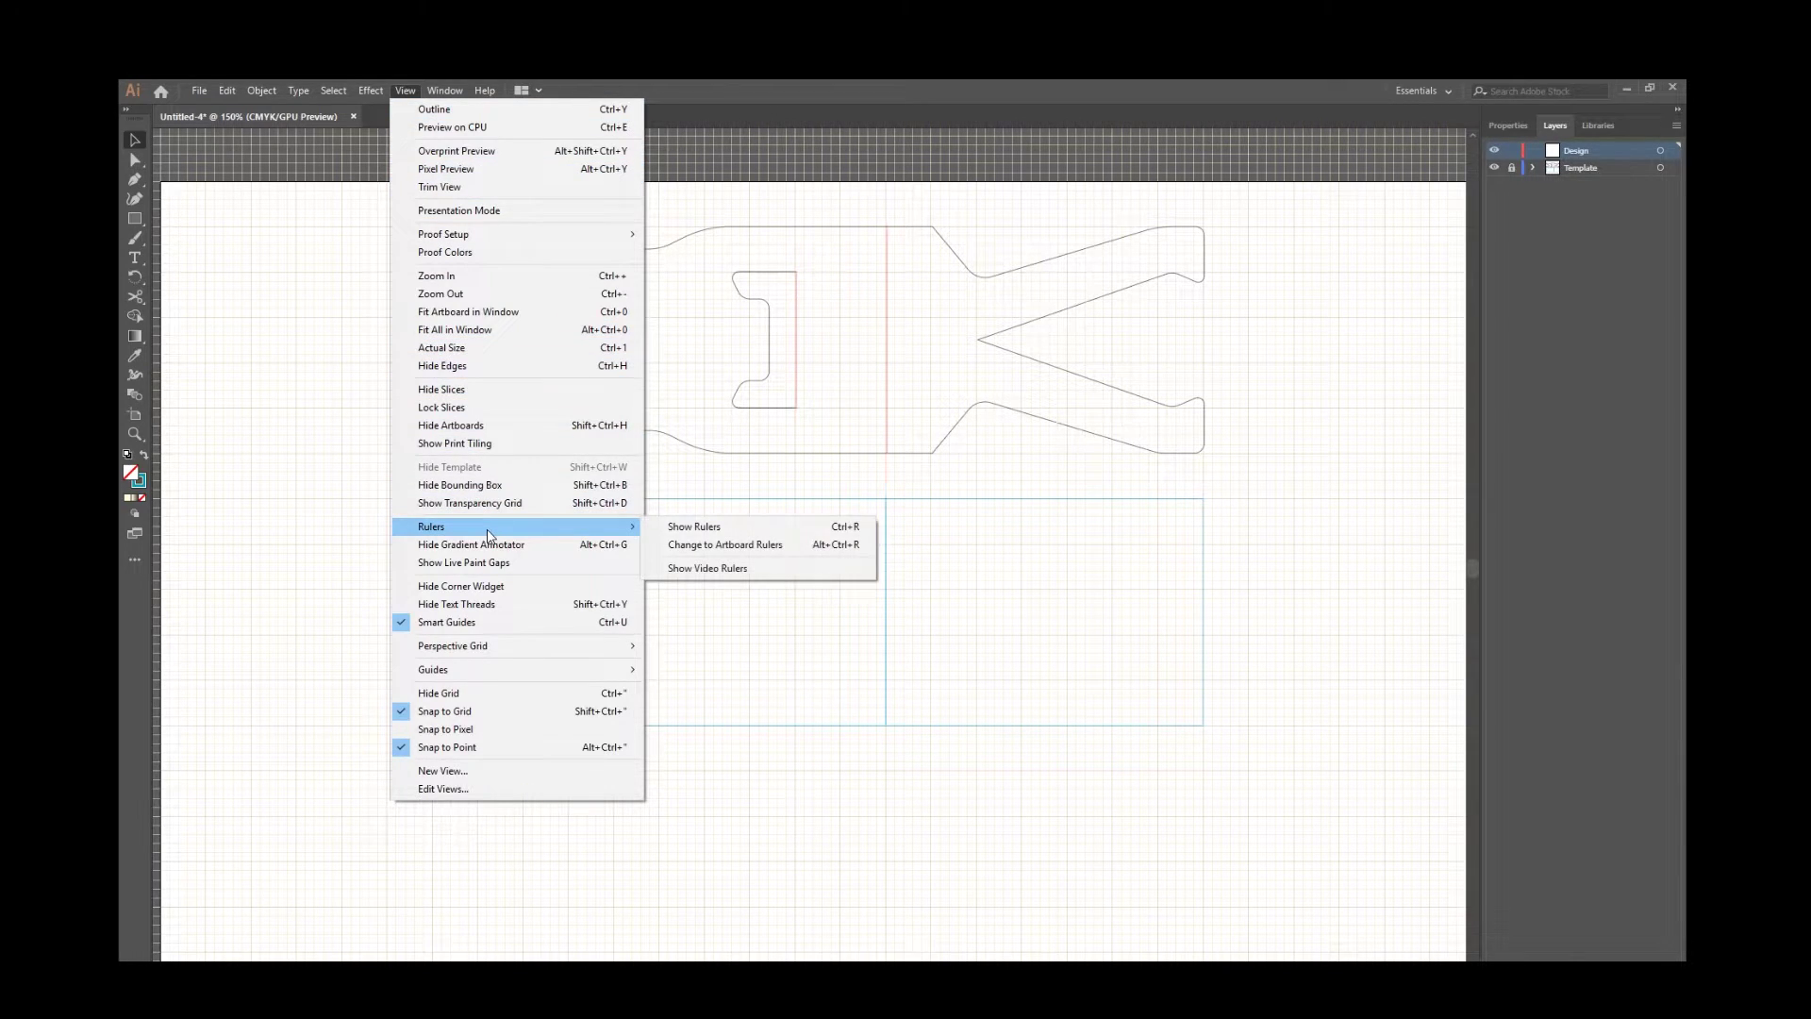
{"action": "left_click", "coordinate": [690, 528]}
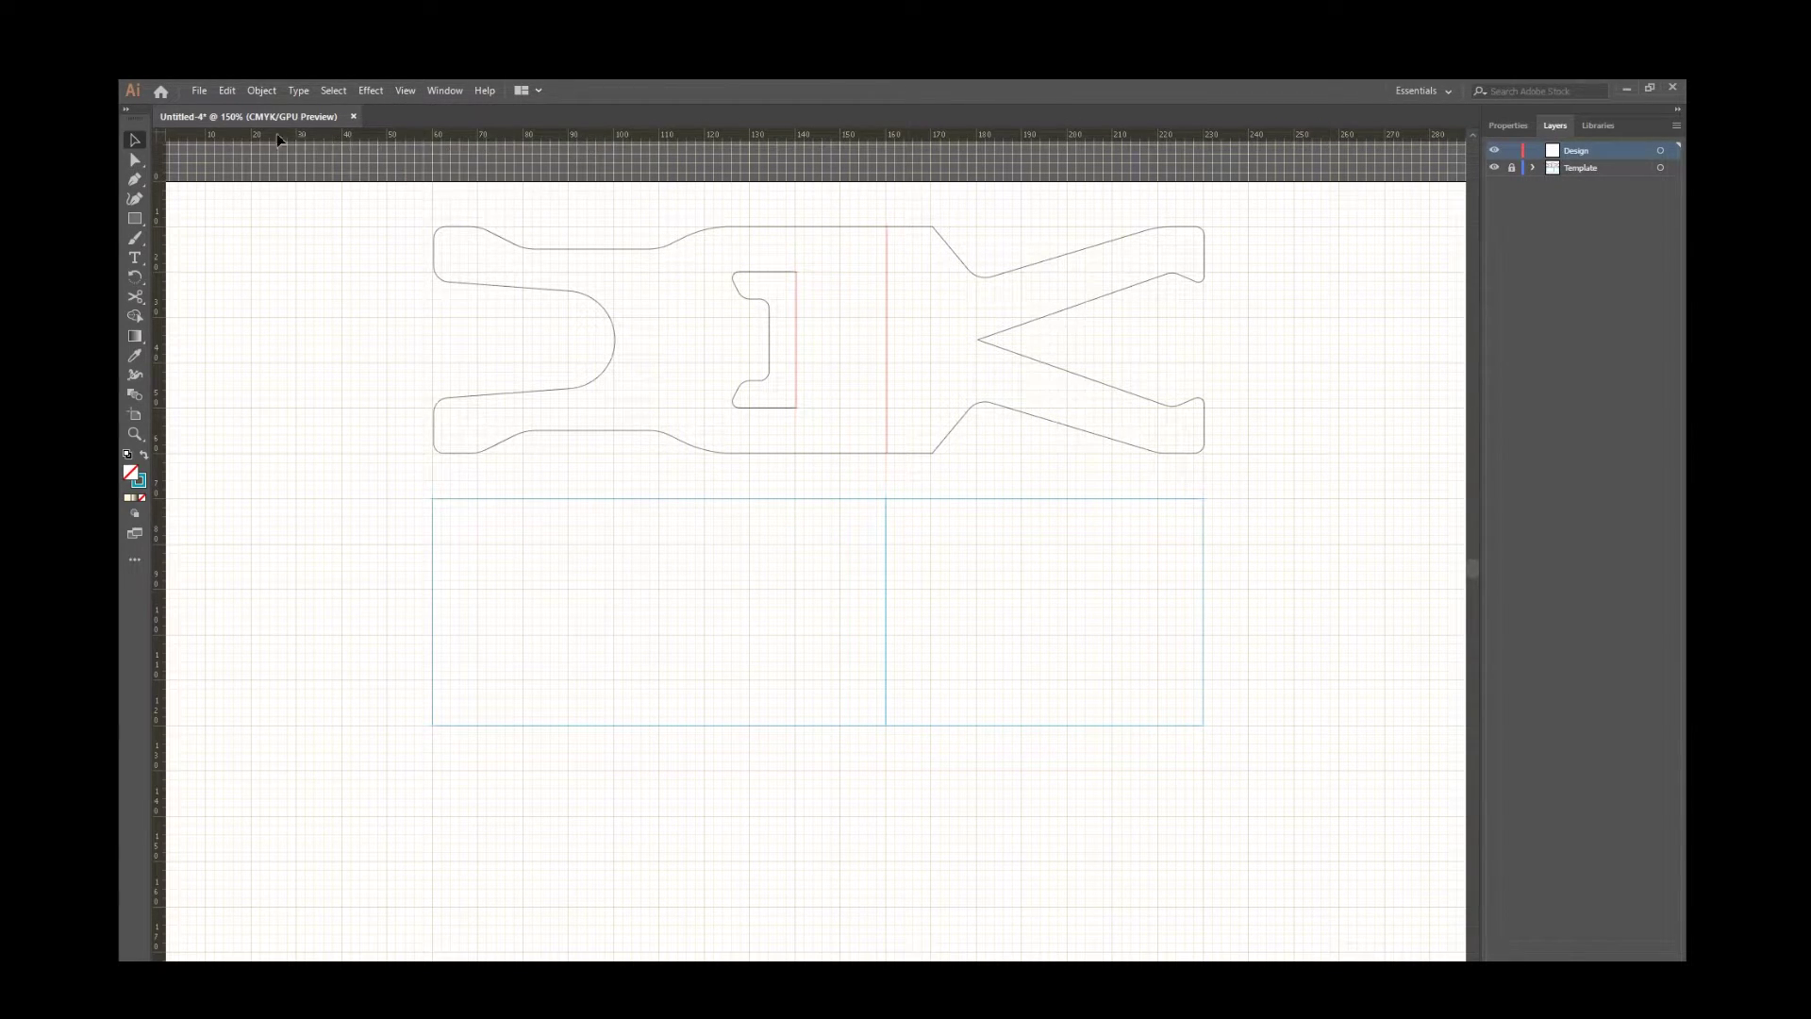
{"action": "left_click", "coordinate": [405, 90]}
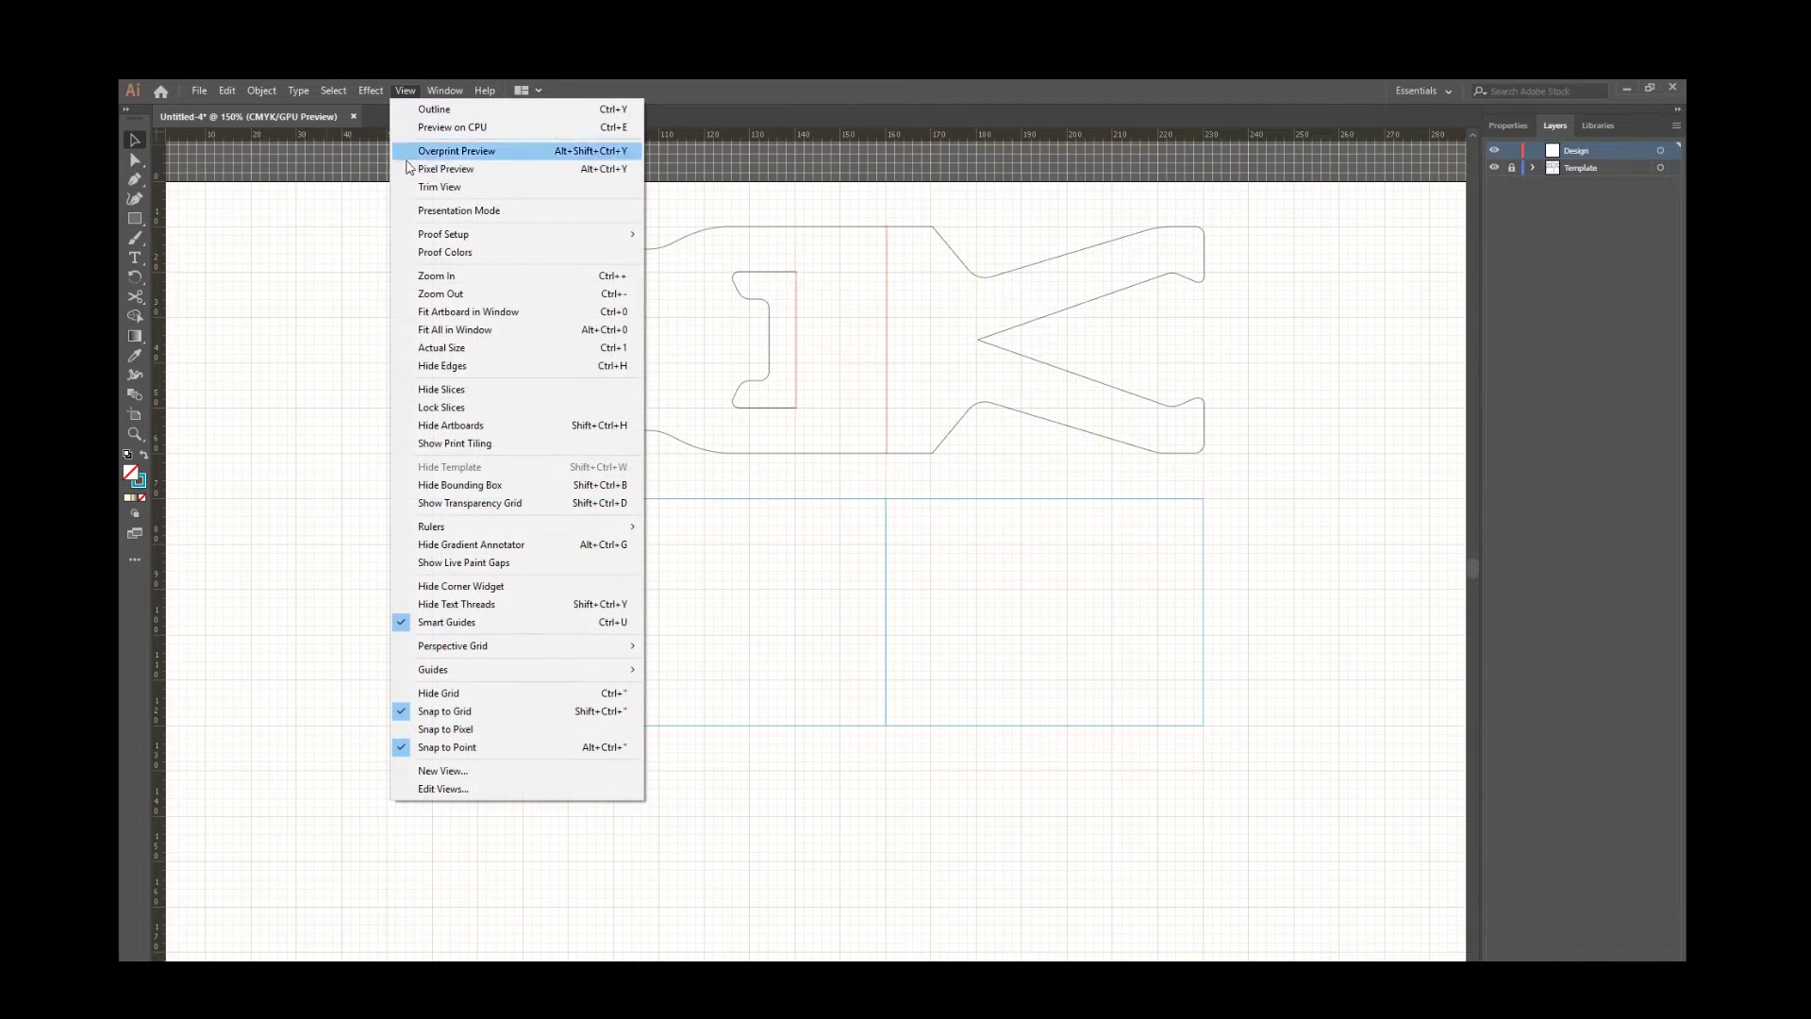
{"action": "mouse_move", "coordinate": [500, 672]}
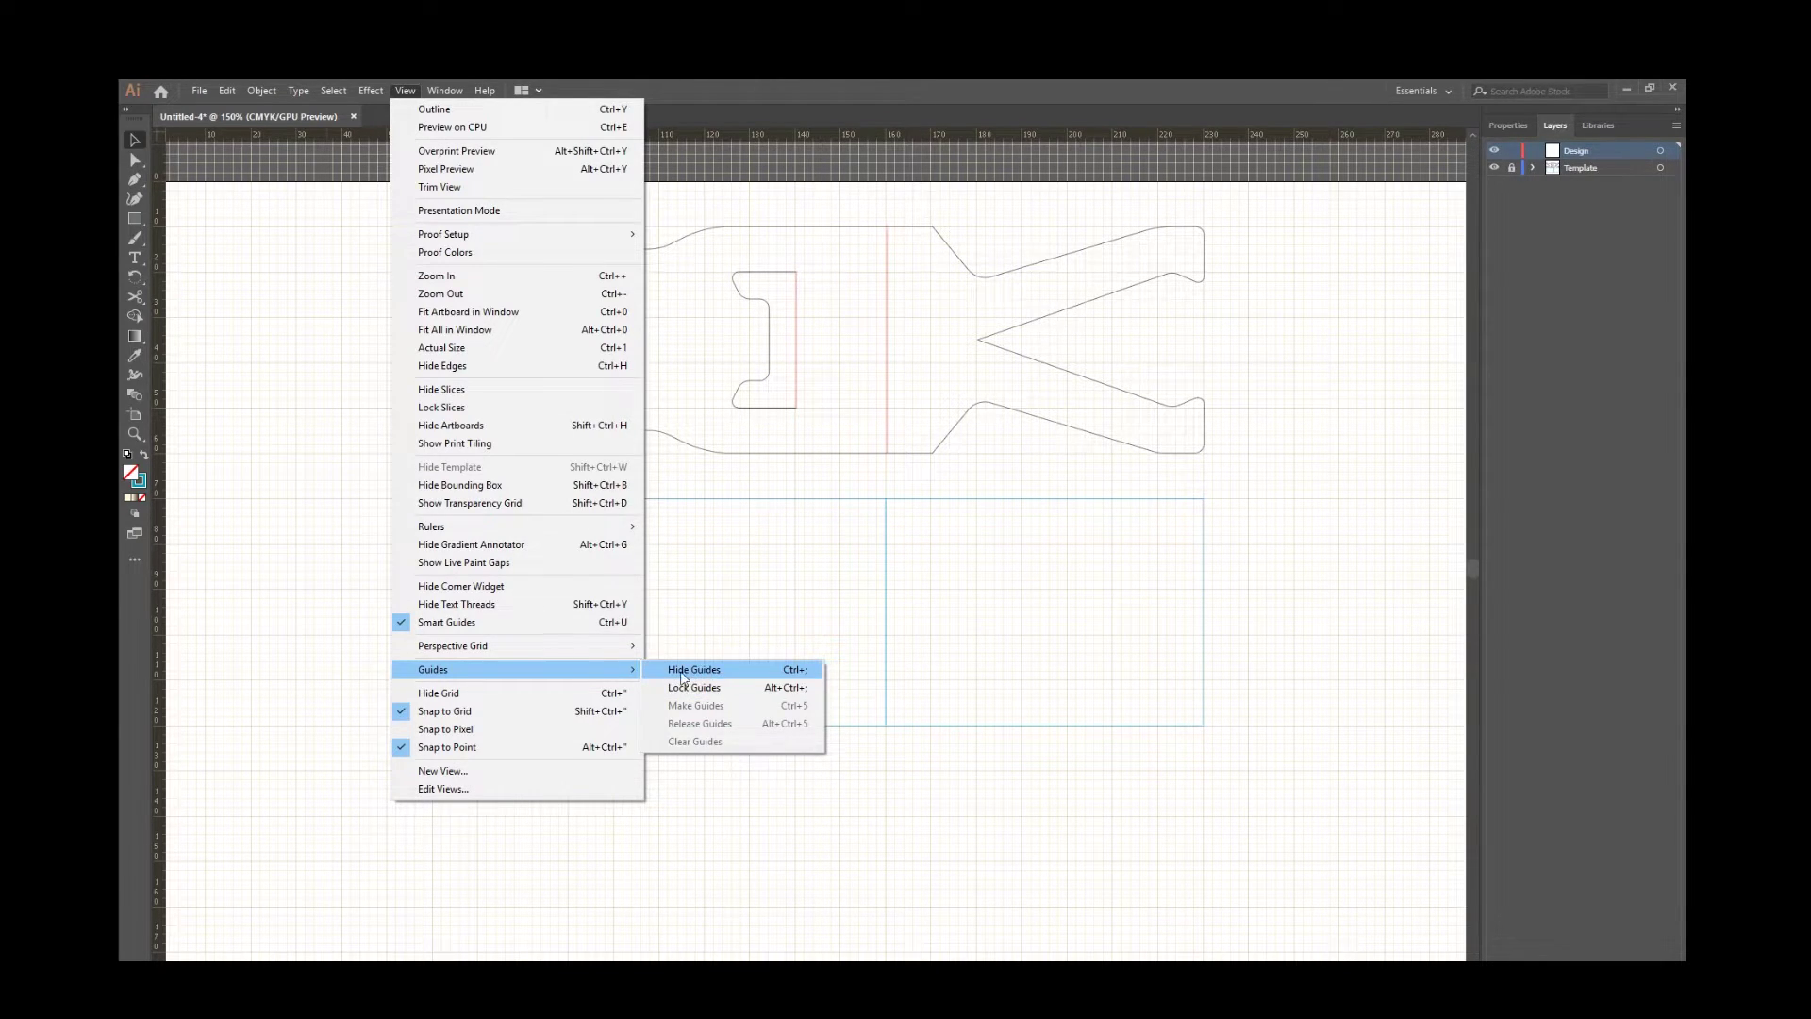
{"action": "left_click", "coordinate": [321, 402]}
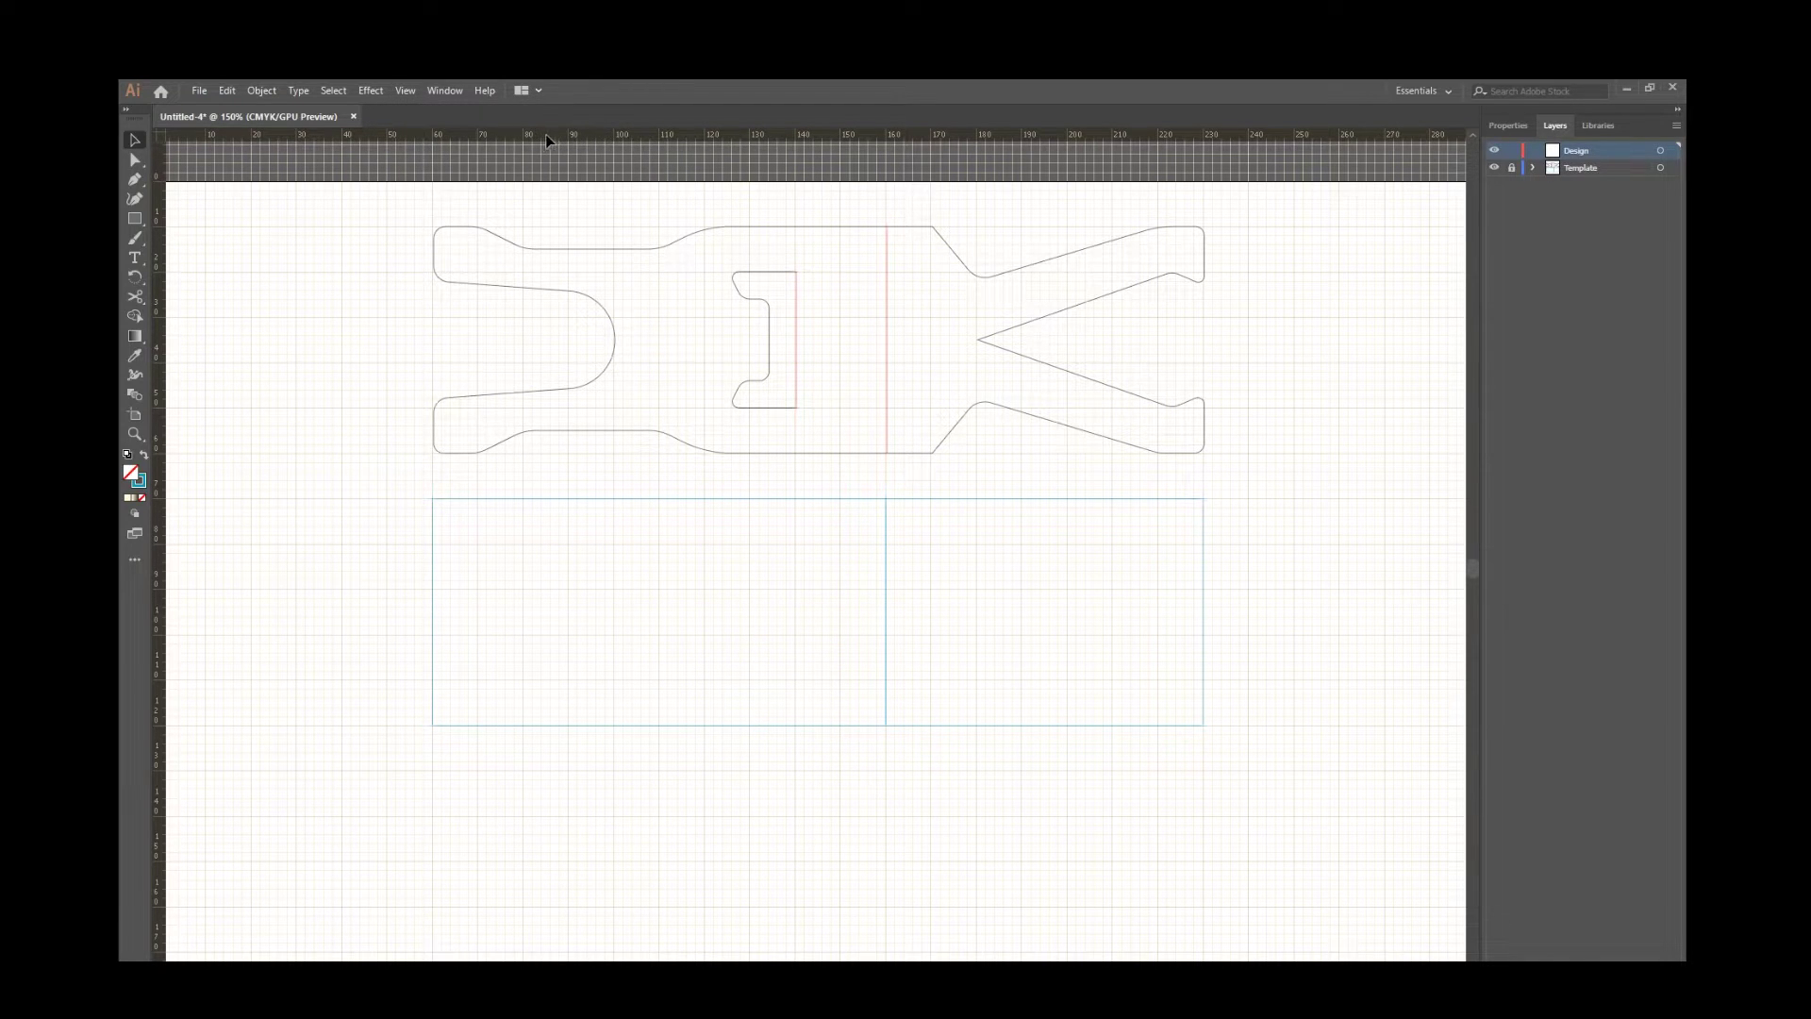
{"action": "left_click_drag", "start_coordinate": [552, 133], "coordinate": [650, 614]}
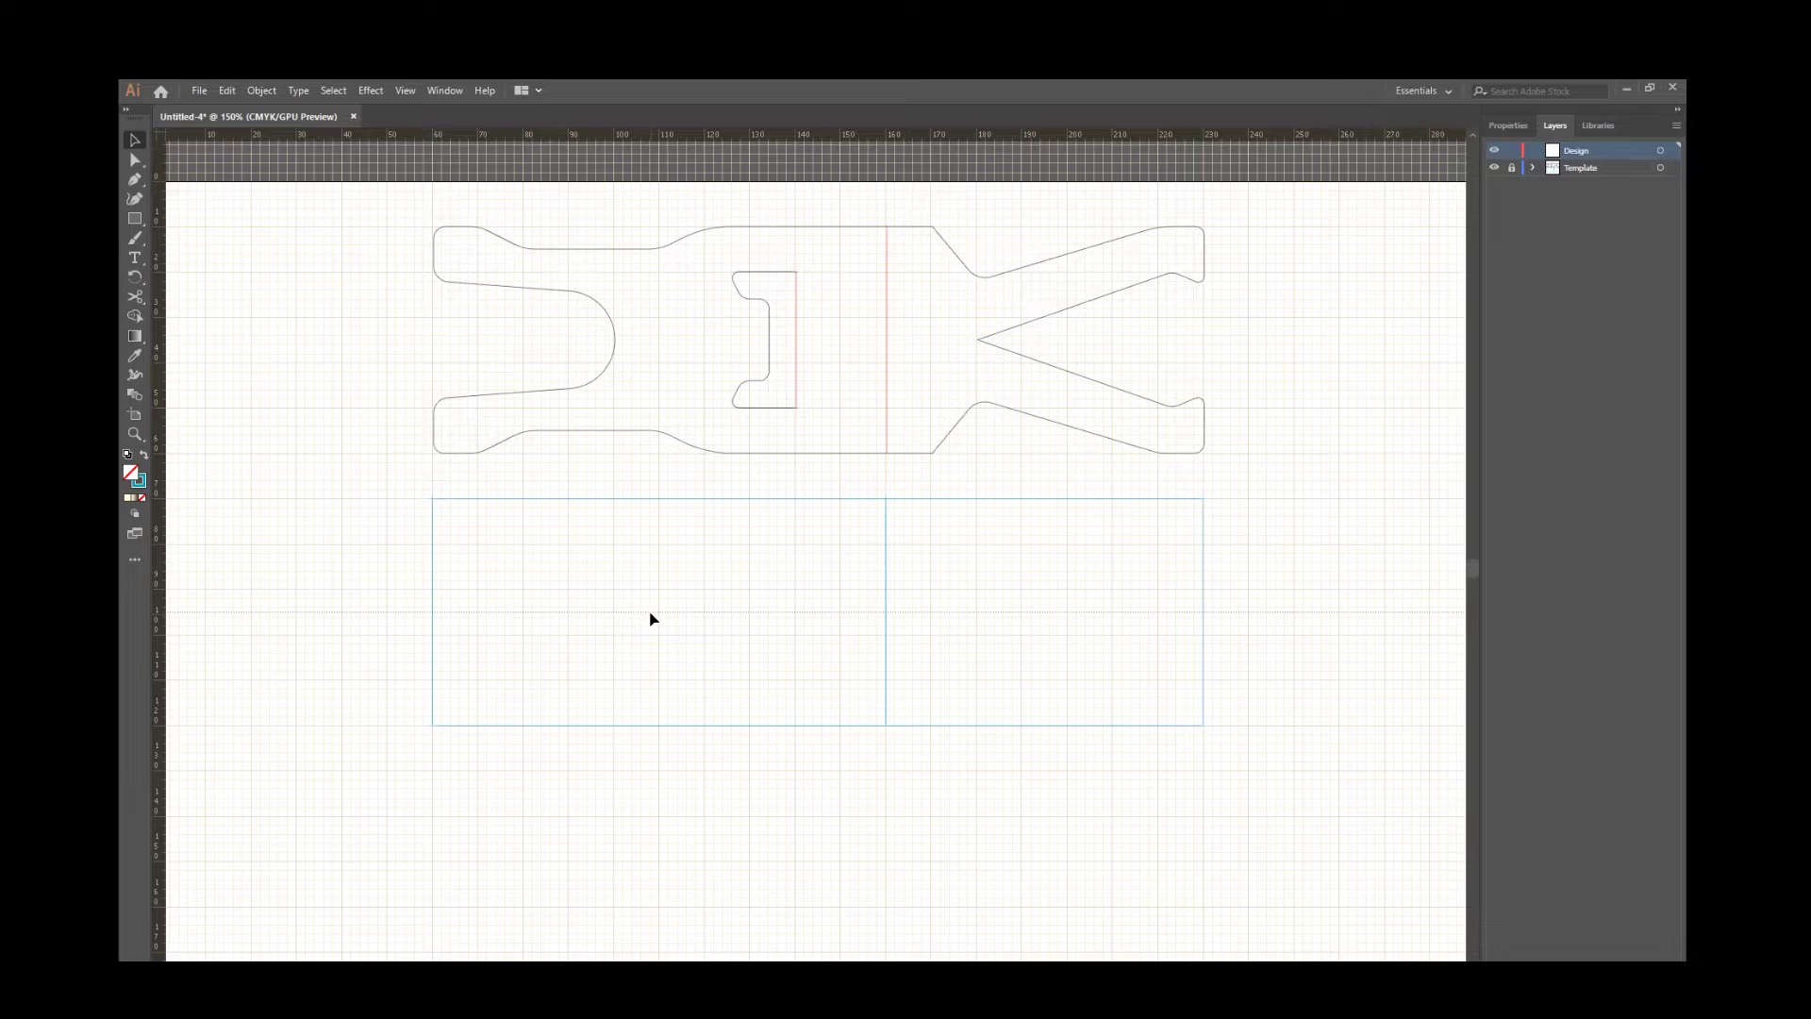
{"action": "left_click_drag", "start_coordinate": [650, 619], "coordinate": [651, 619]}
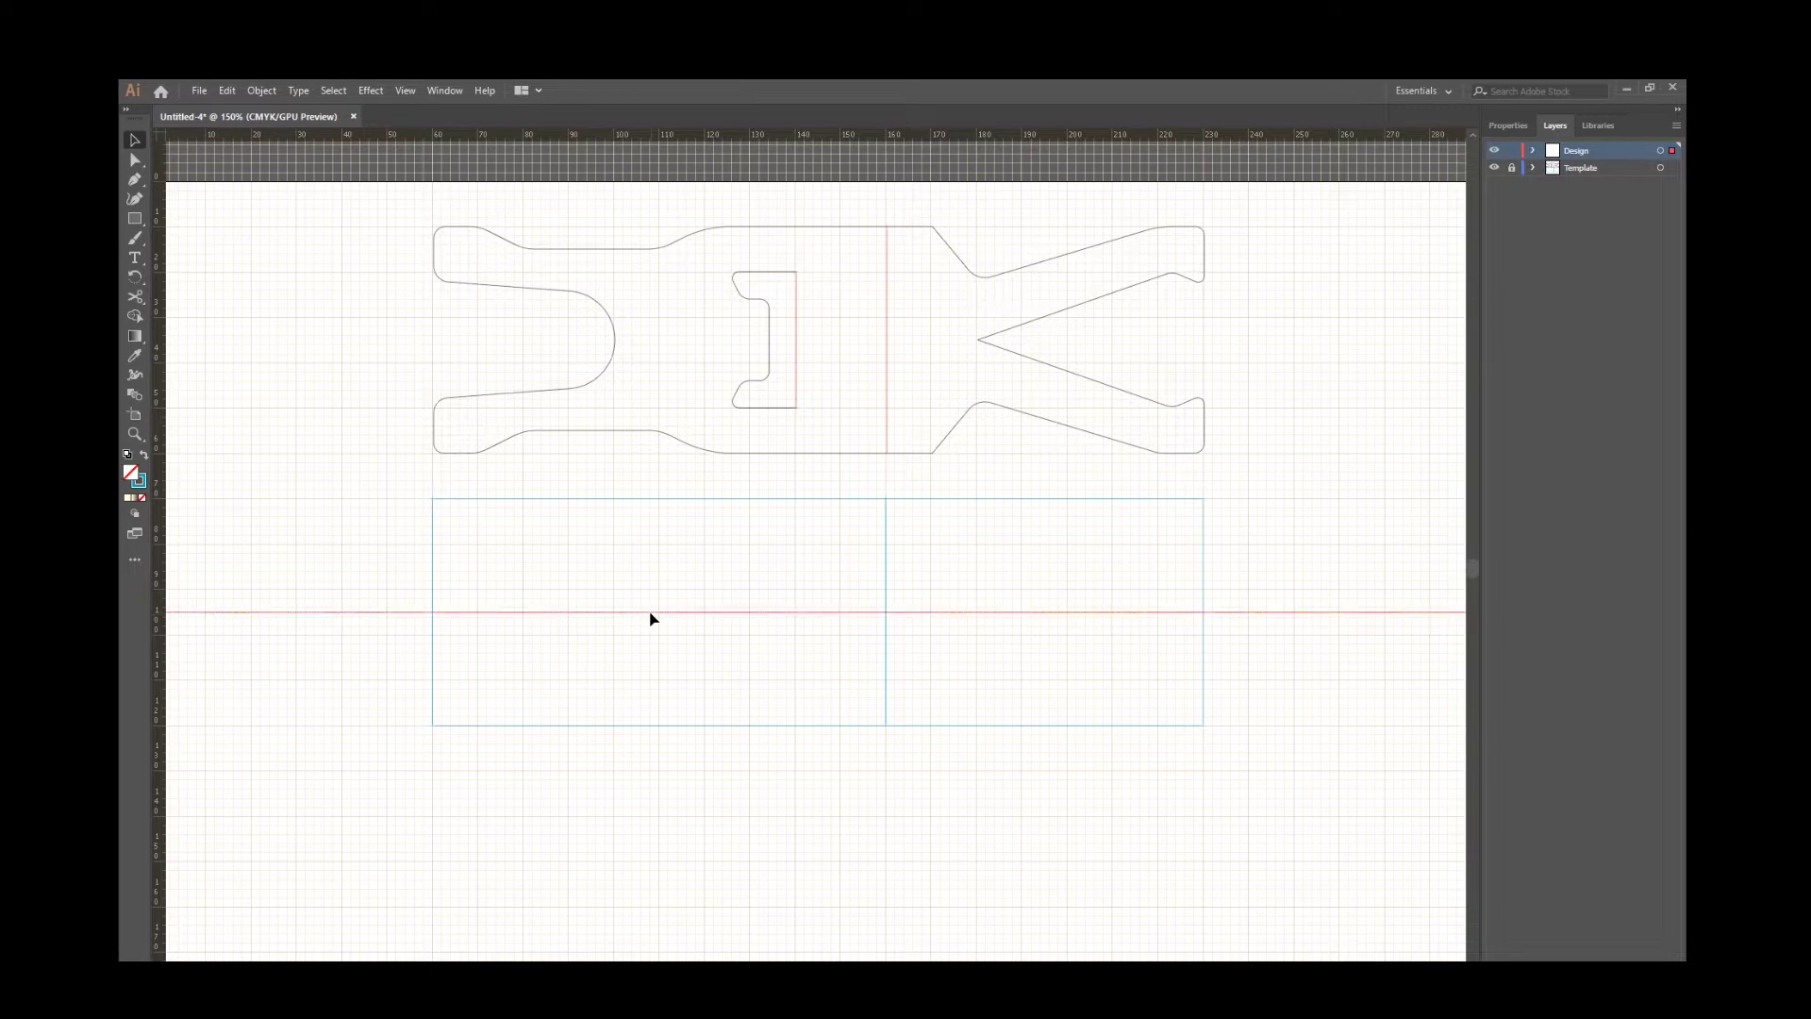
{"action": "left_click", "coordinate": [322, 527]}
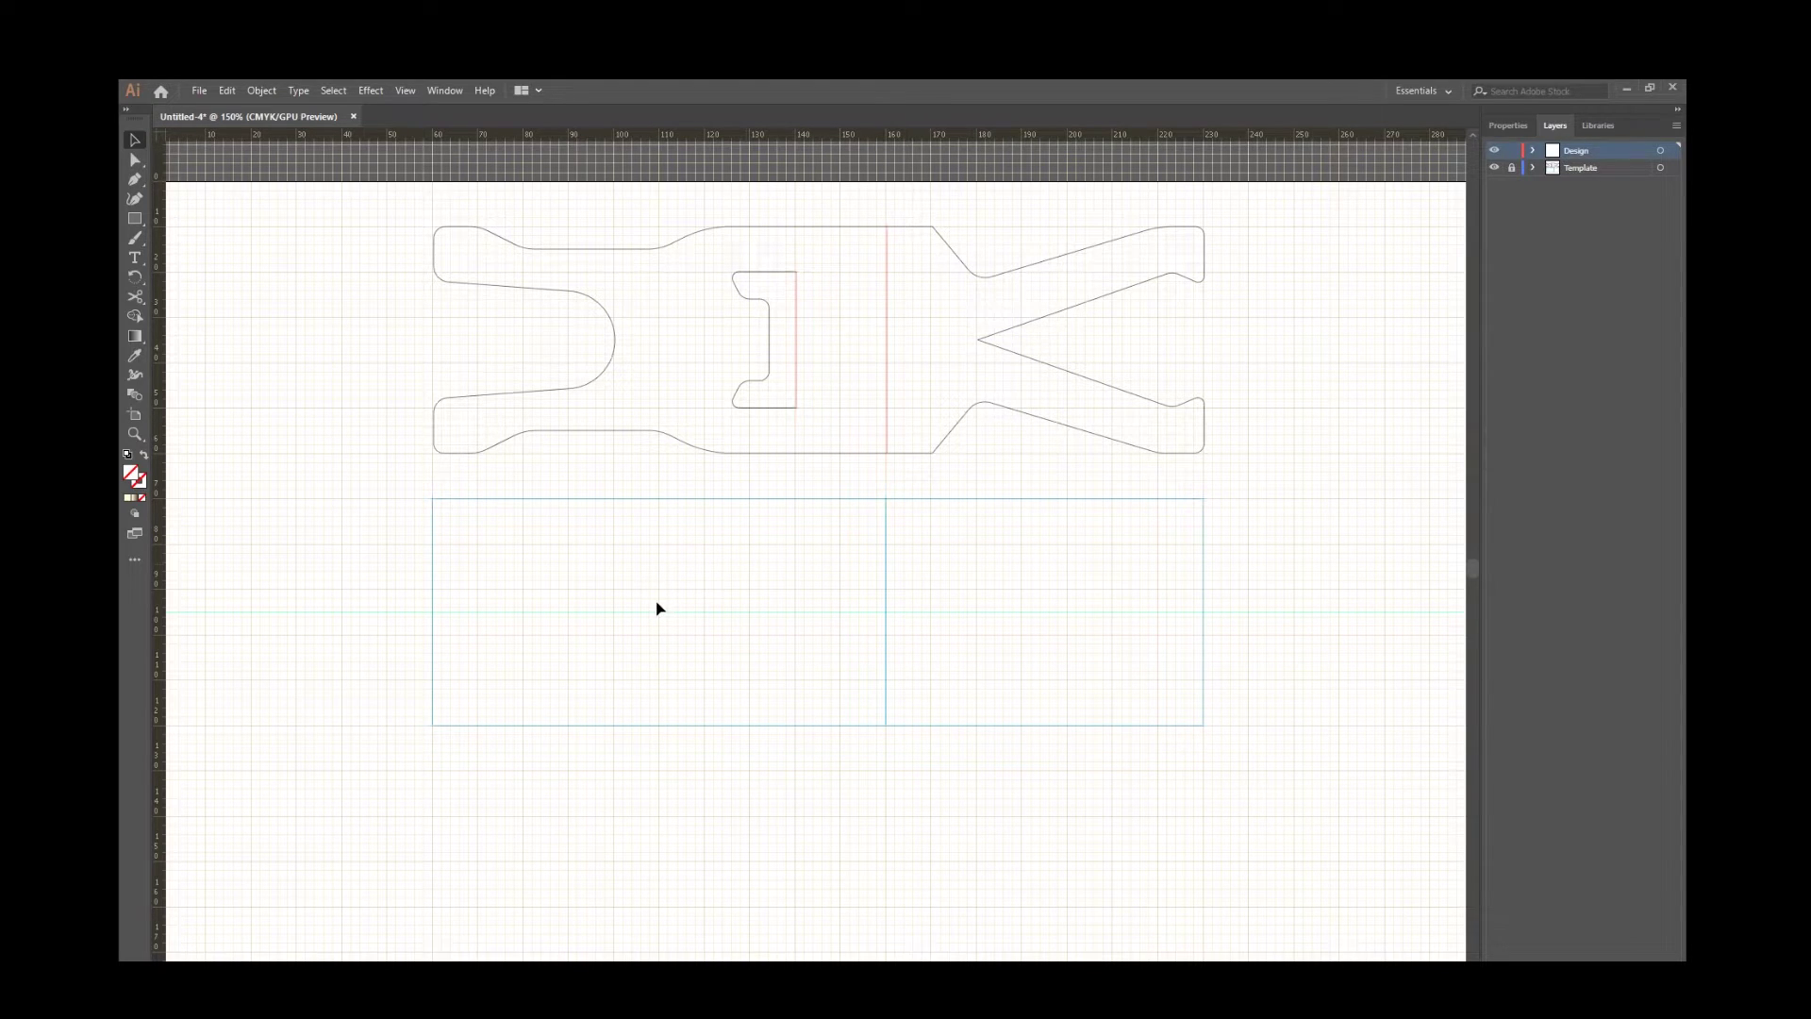
Start a Pen path on the guide 40 mm in from the blue rectangles' left edge: 10 mm up, slanting to that edge, then up to the corner.
{"action": "key", "text": "p"}
{"action": "scroll", "coordinate": [742, 617], "scroll_direction": "up", "scroll_amount": 1}
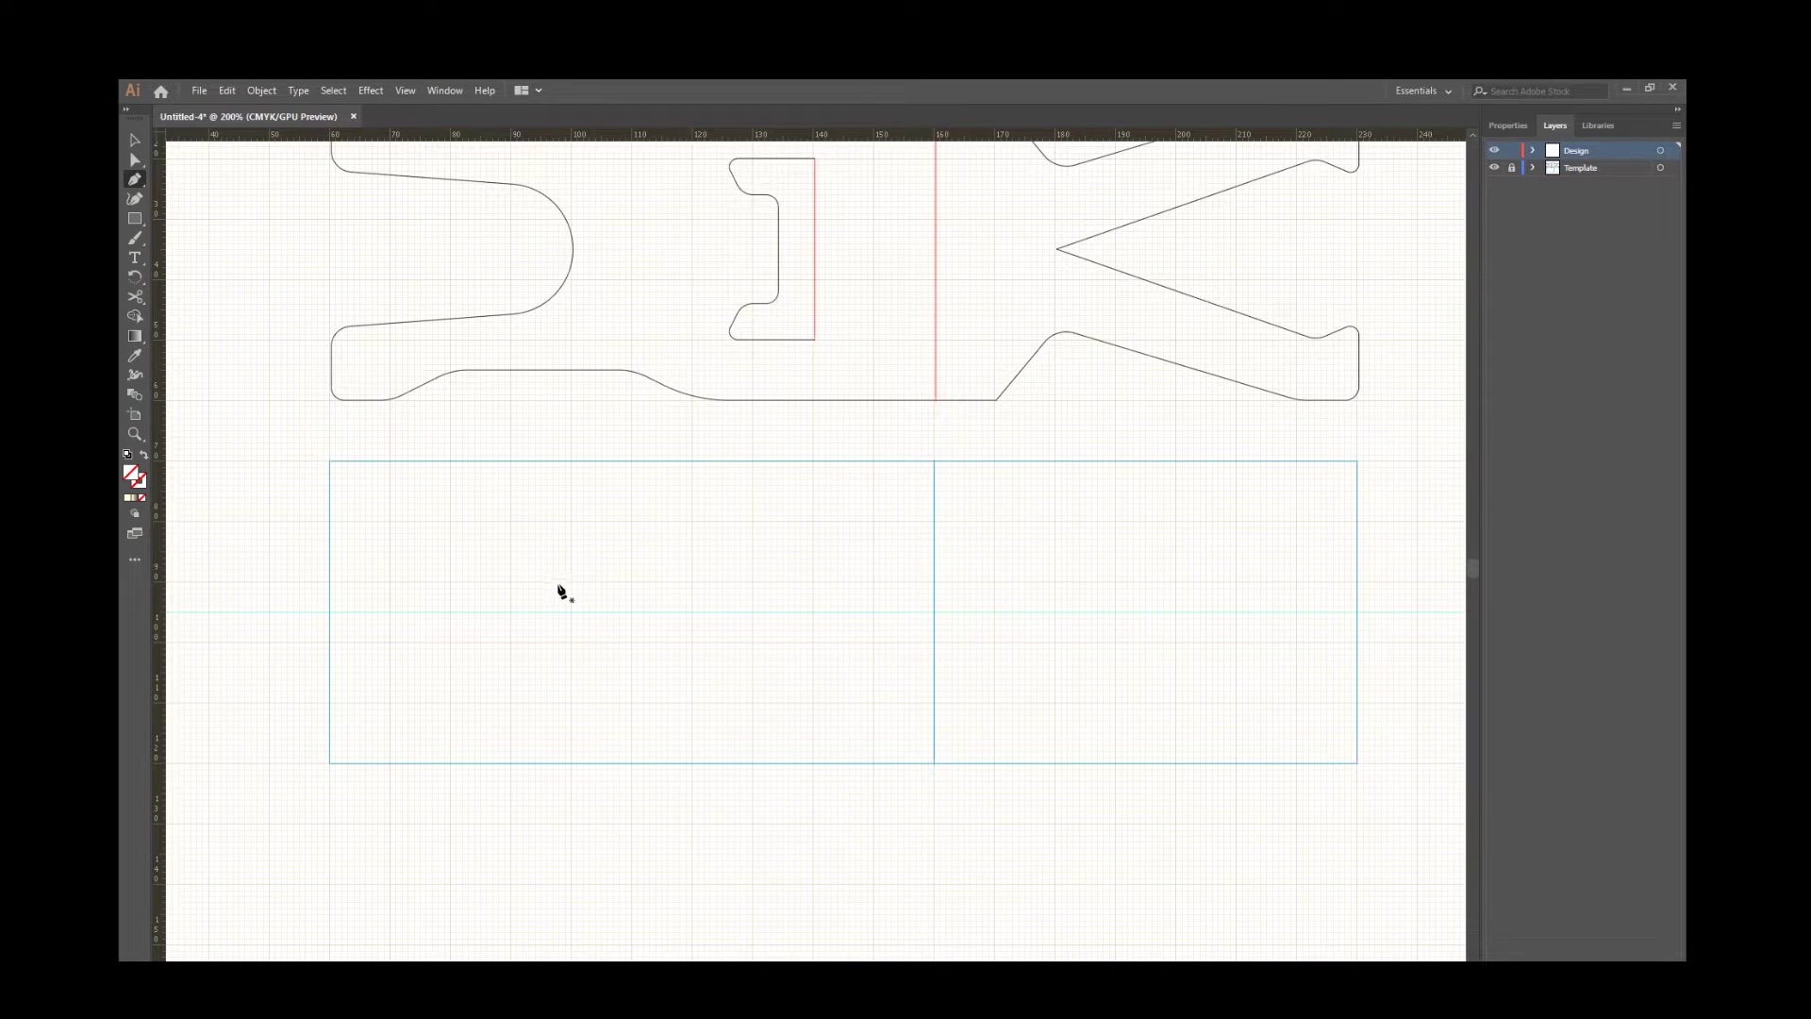
{"action": "left_click", "coordinate": [571, 613]}
{"action": "left_click", "coordinate": [571, 551]}
{"action": "left_click", "coordinate": [329, 527]}
{"action": "left_click", "coordinate": [329, 461]}
Continue the path along the left rectangle's top edge, dipping 5 mm between the template's matching bends, and on to the rectangles' shared corner.
{"action": "scroll", "coordinate": [483, 452], "scroll_direction": "up", "scroll_amount": 1}
{"action": "left_click_drag", "start_coordinate": [483, 453], "coordinate": [494, 518]}
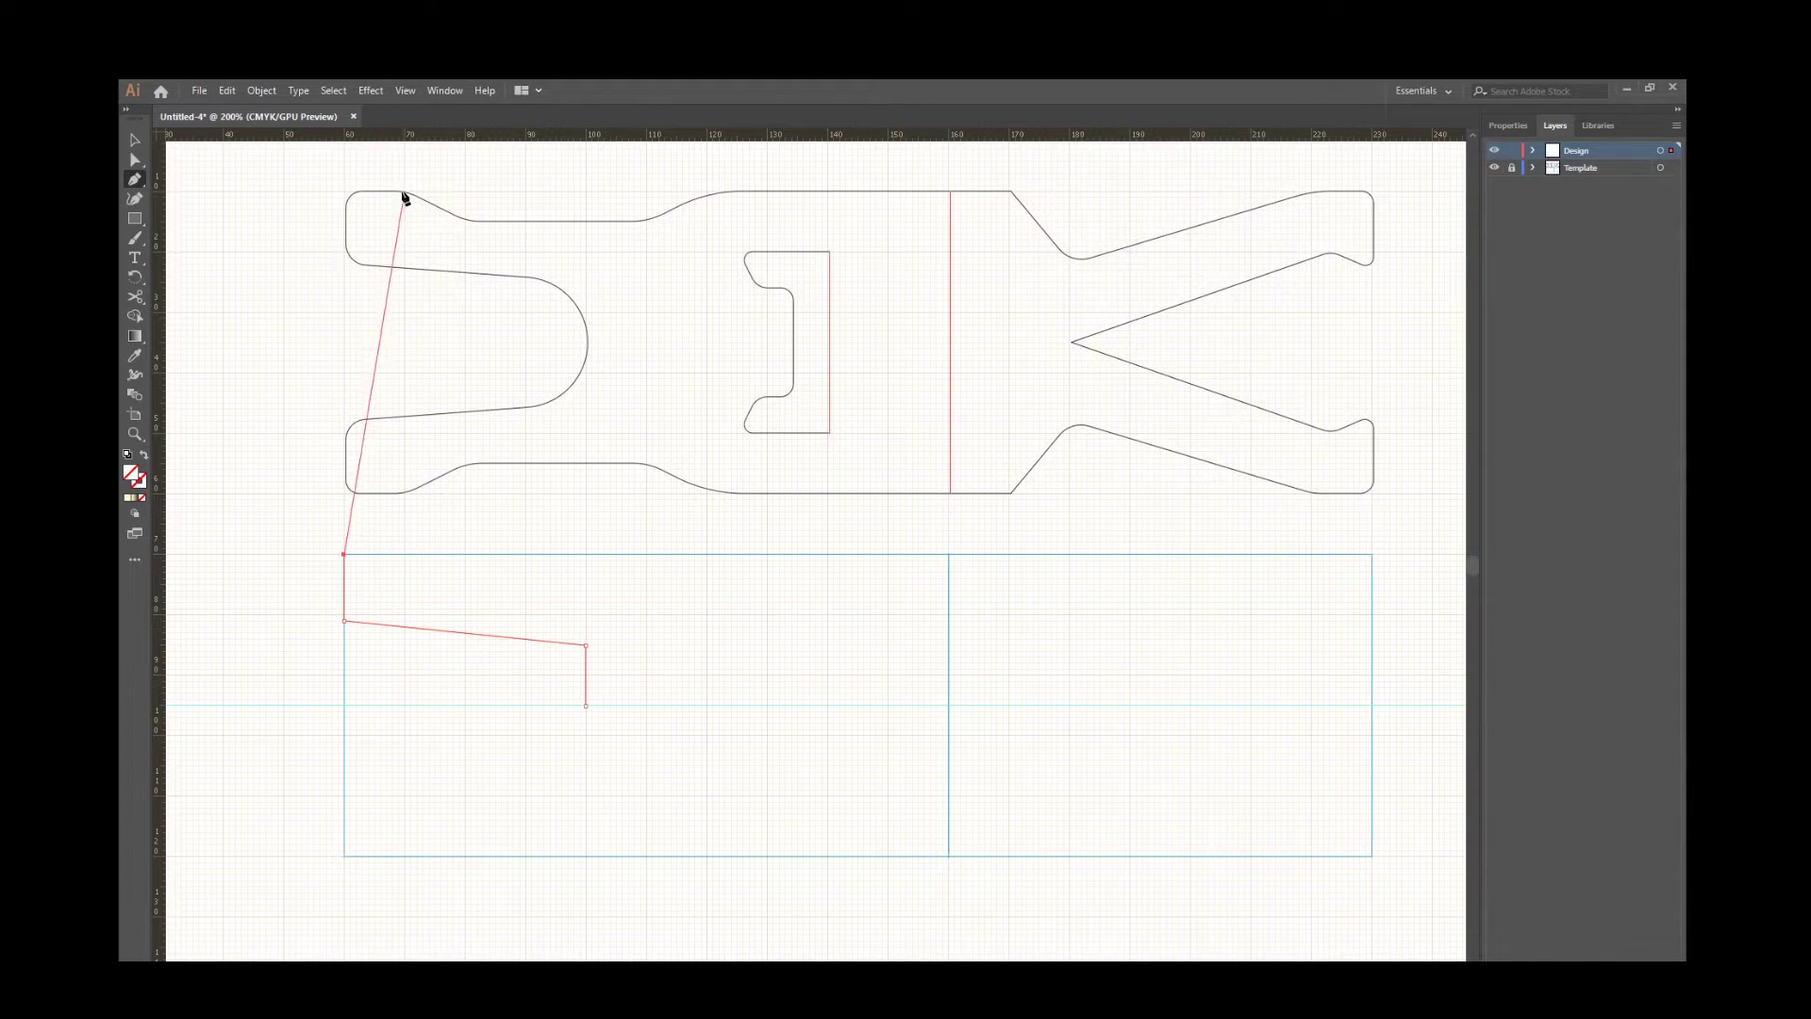
{"action": "left_click", "coordinate": [404, 554]}
{"action": "left_click", "coordinate": [464, 585]}
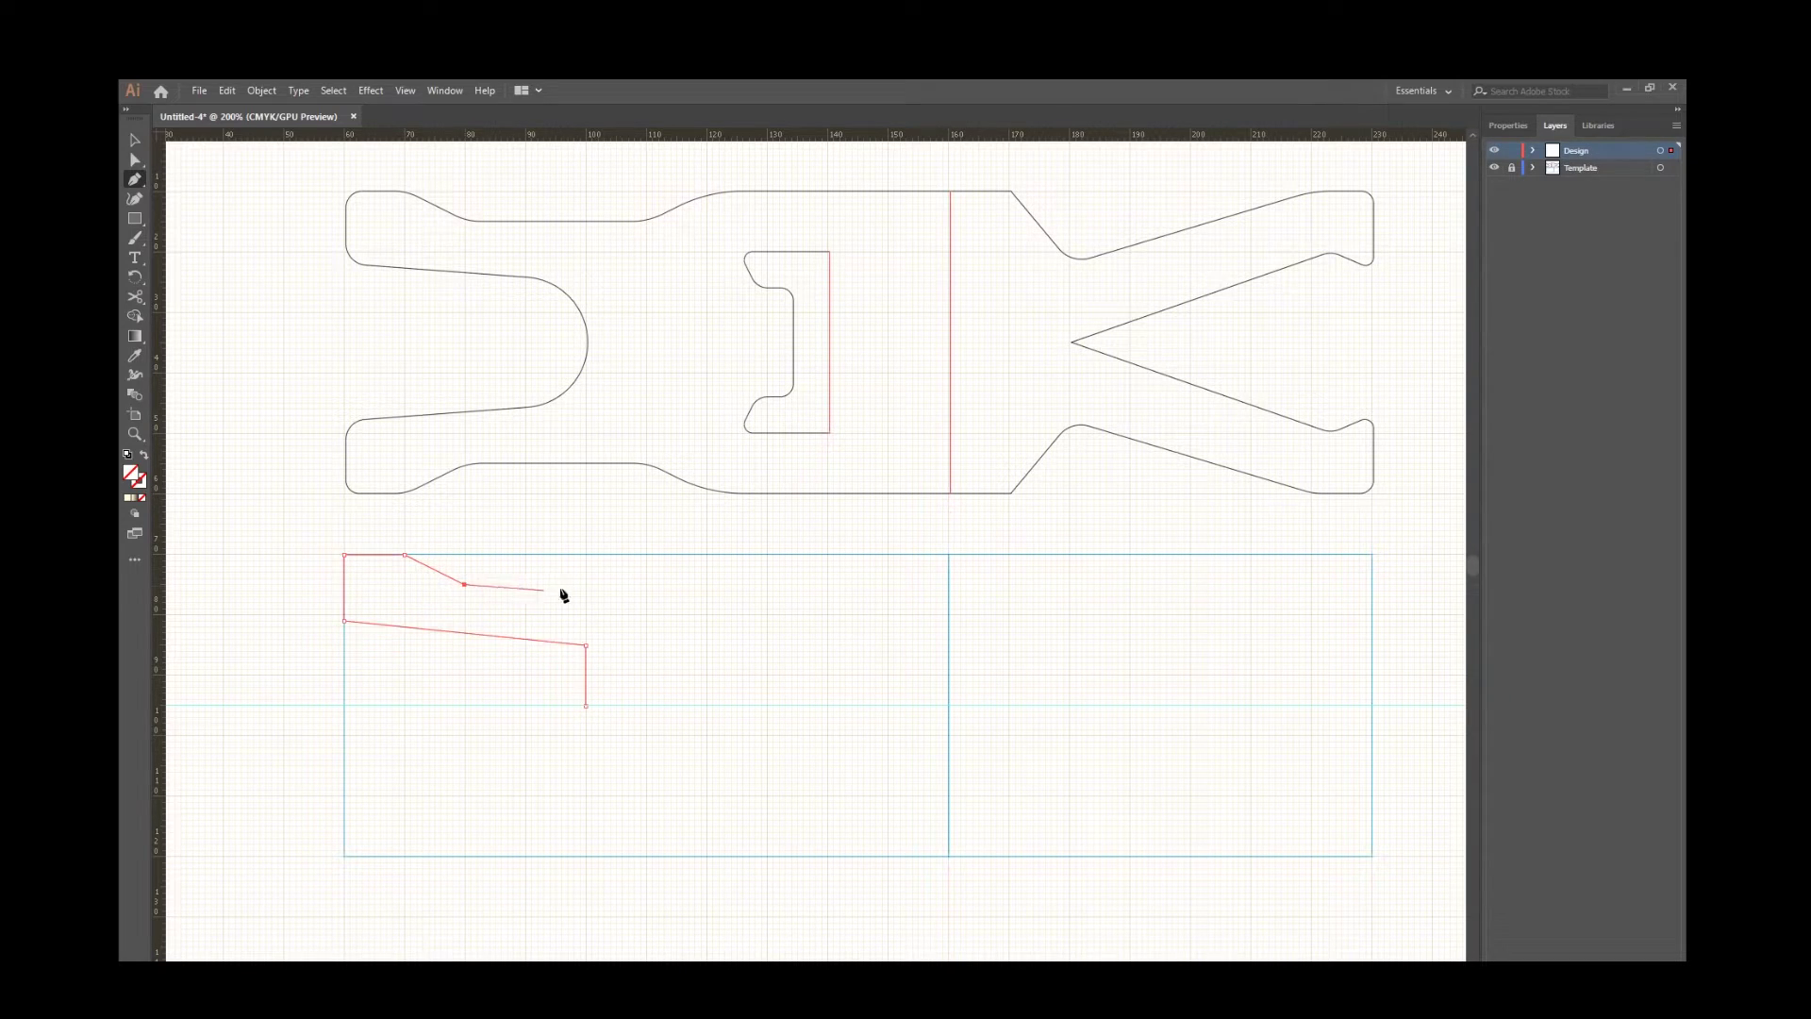
{"action": "left_click", "coordinate": [646, 585]}
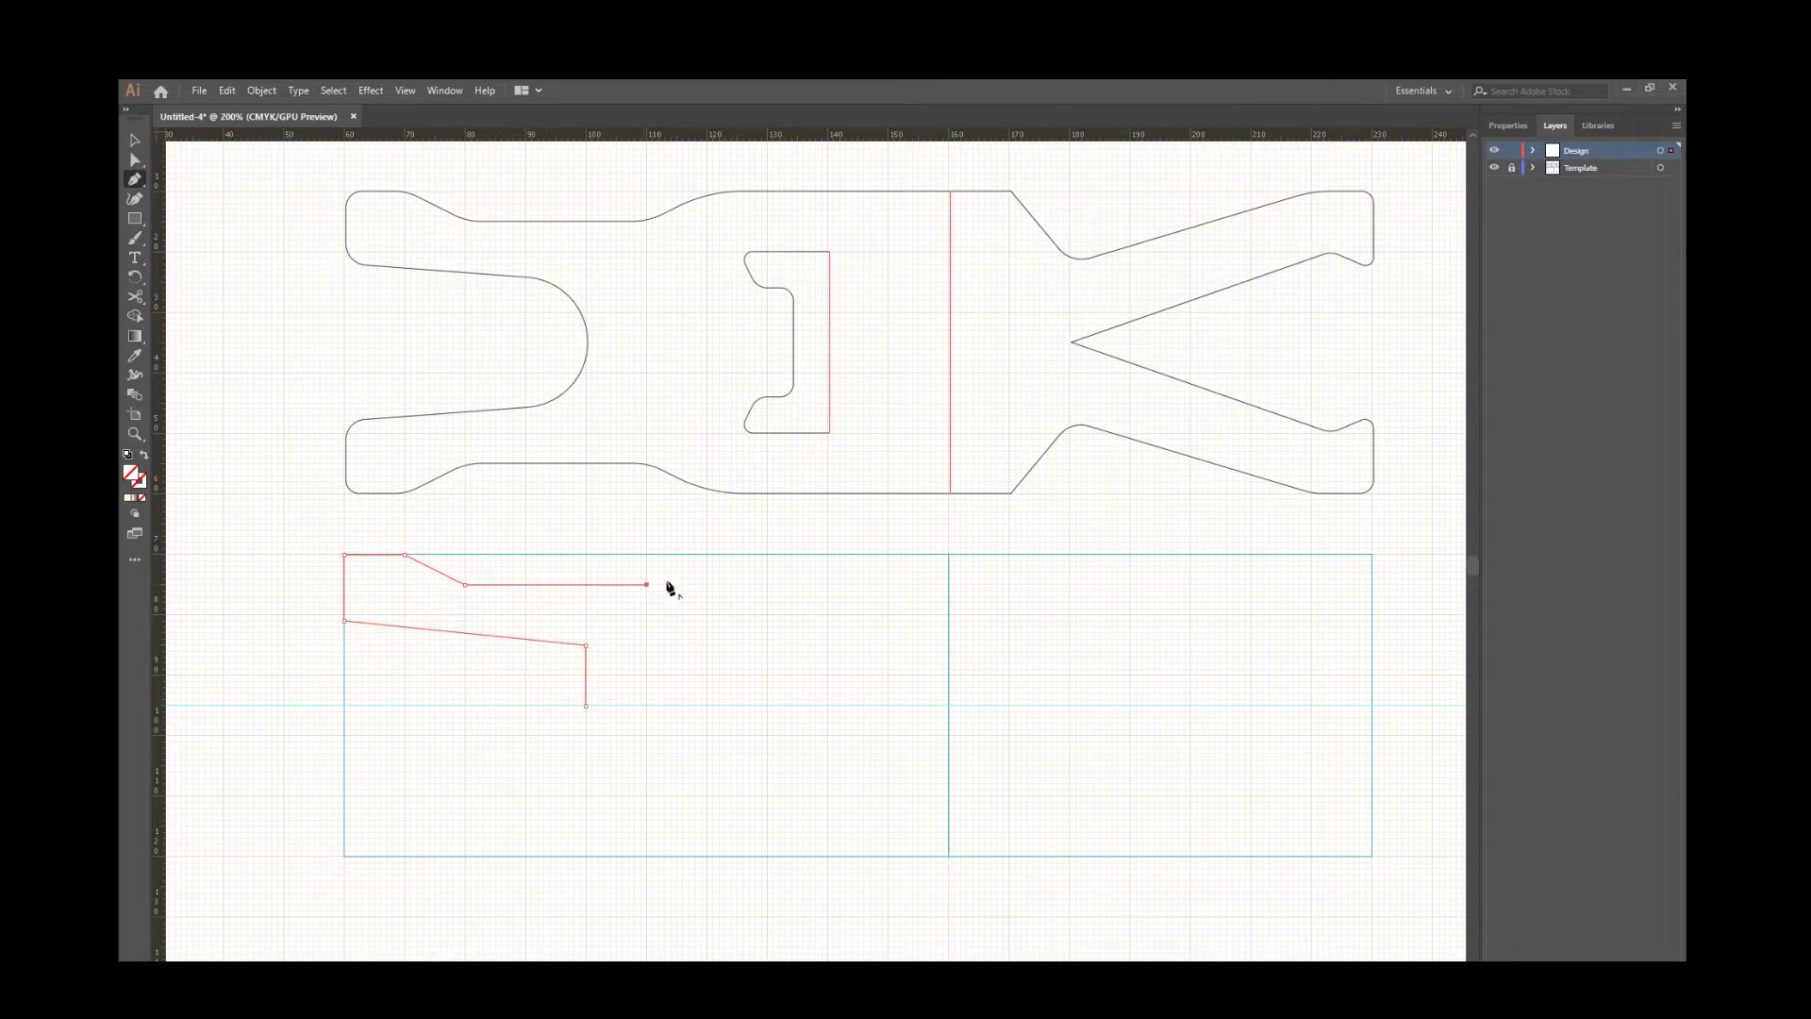
{"action": "left_click", "coordinate": [725, 555]}
{"action": "left_click", "coordinate": [949, 554]}
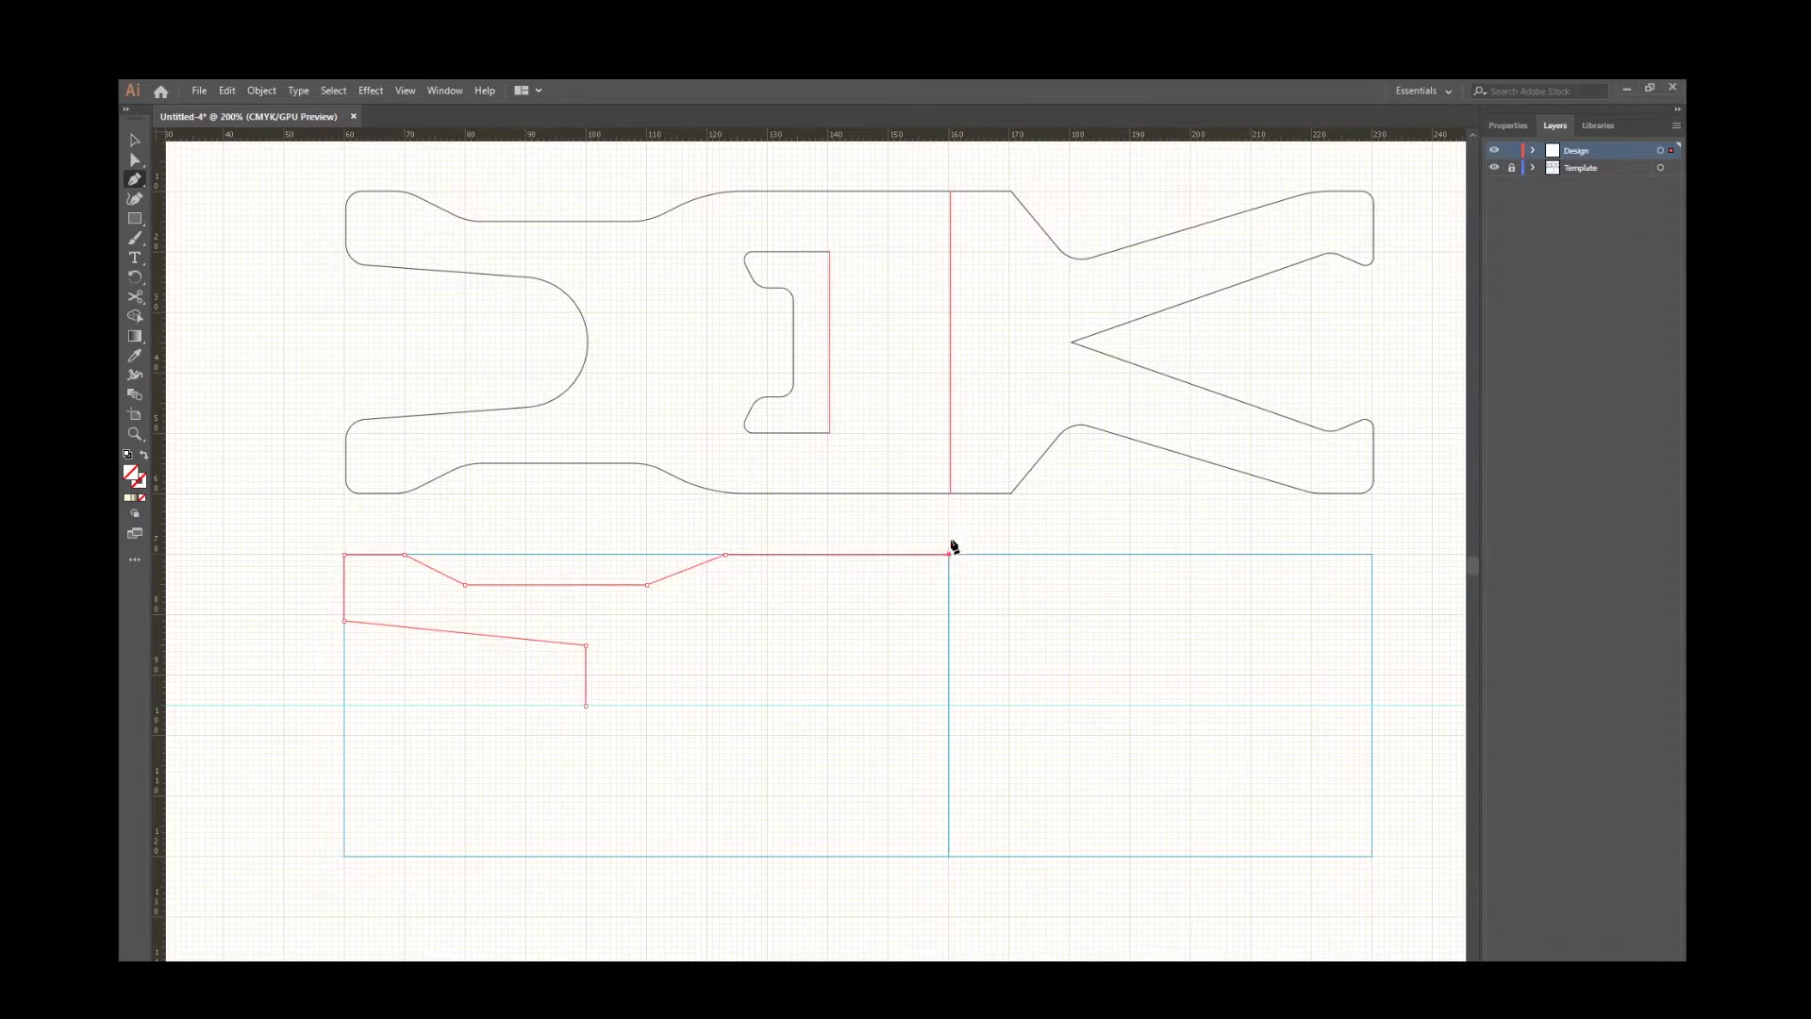
Continue the path around the upper-right leg and back to the centre guide, end it there, and select the whole path.
{"action": "left_click", "coordinate": [1010, 555]}
{"action": "left_click", "coordinate": [1071, 616]}
{"action": "left_click", "coordinate": [1372, 555]}
{"action": "left_click", "coordinate": [1372, 626]}
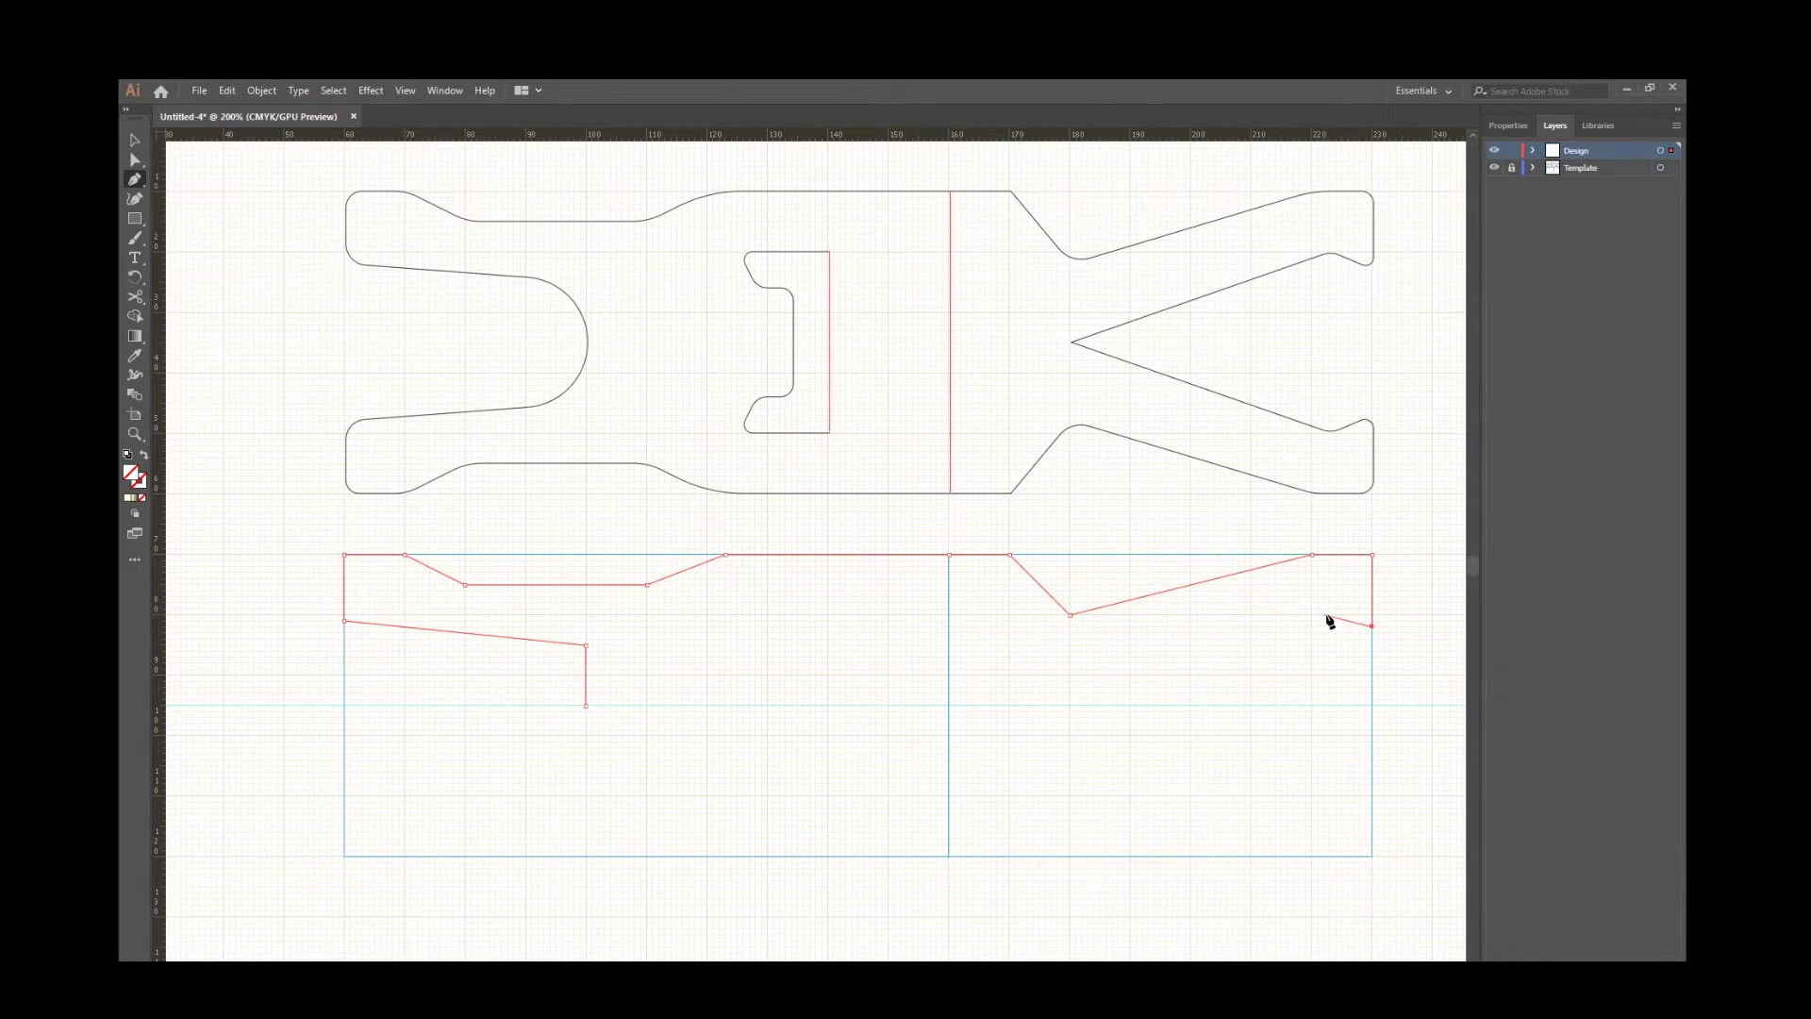
{"action": "left_click", "coordinate": [1323, 614]}
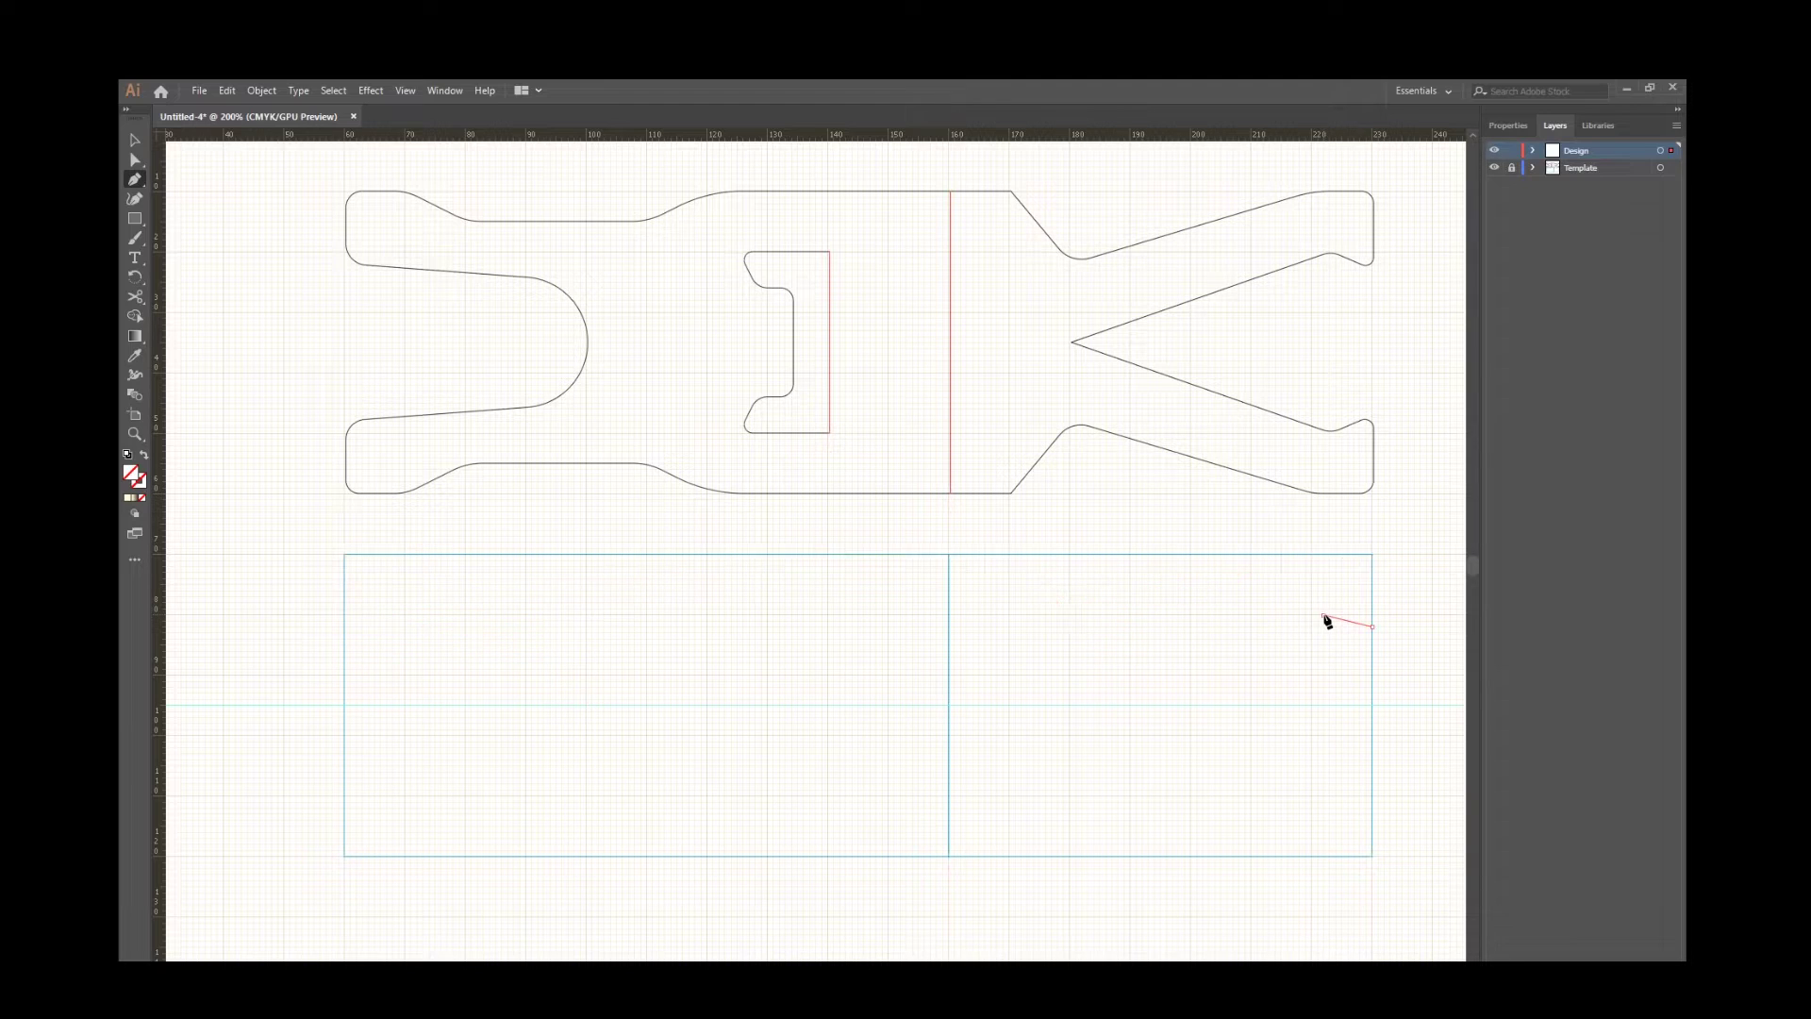
{"action": "left_click", "coordinate": [1070, 705]}
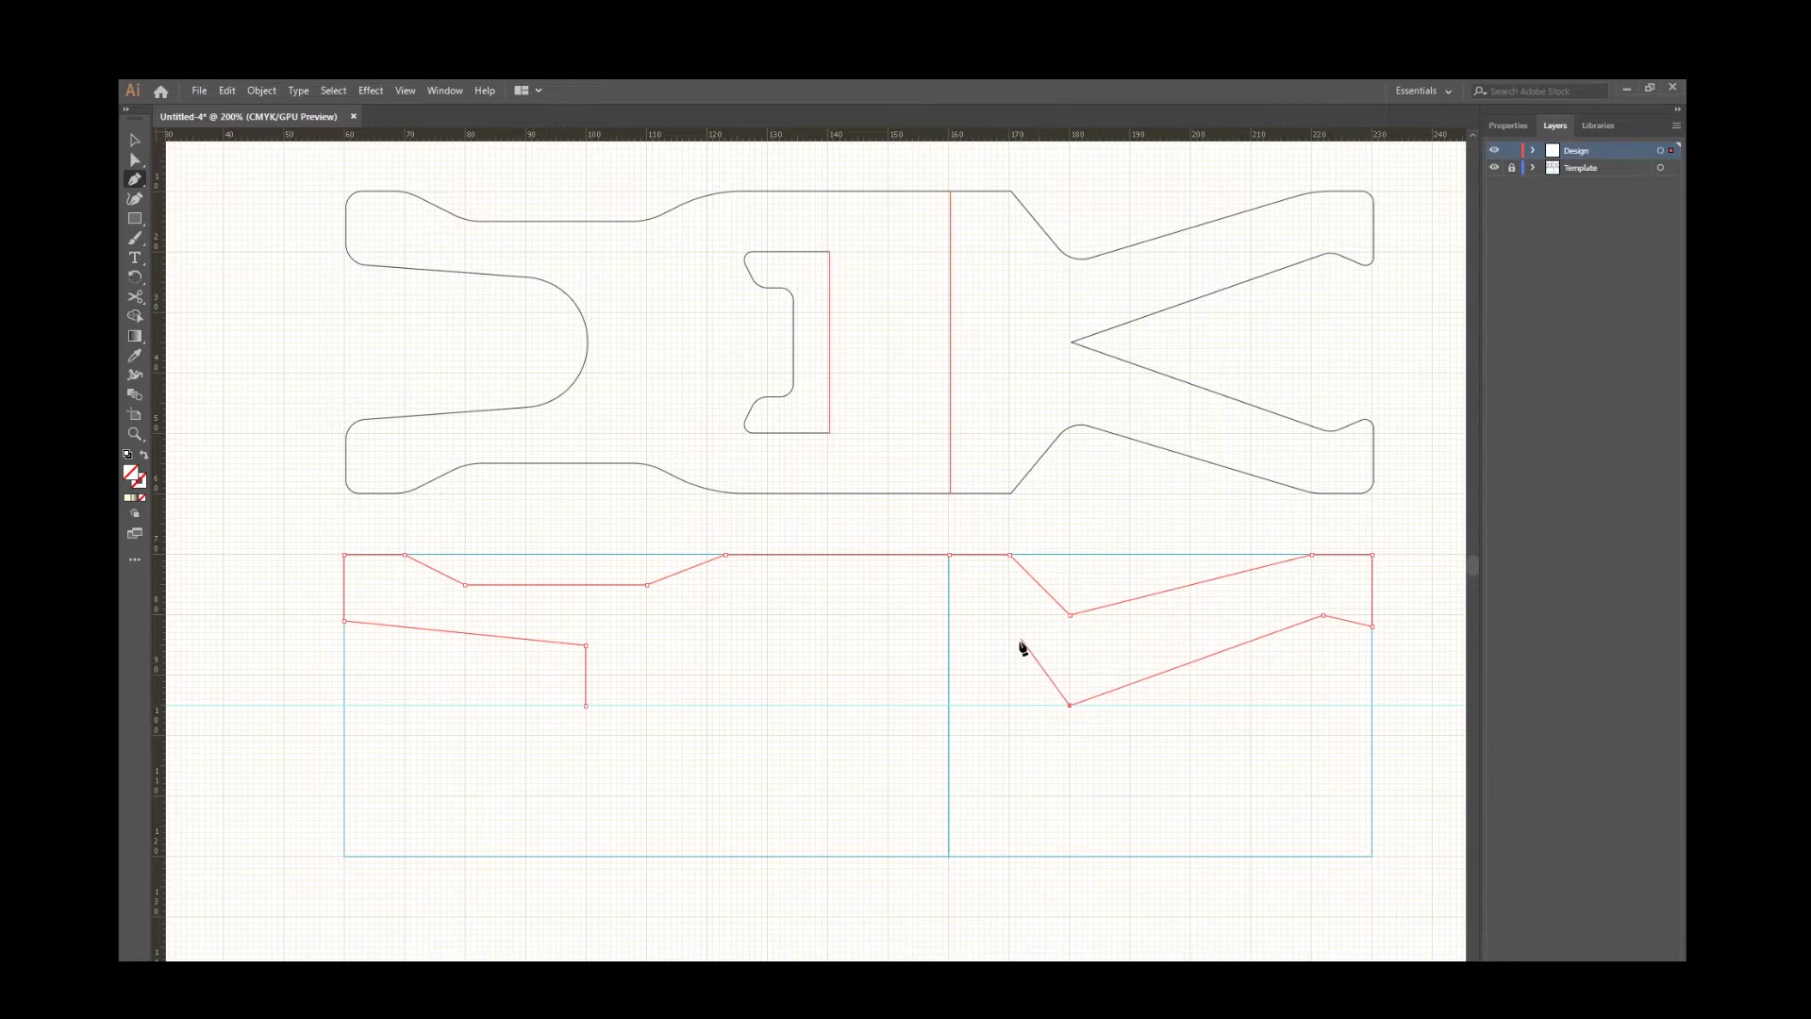
{"action": "key", "text": "Escape"}
{"action": "left_click", "coordinate": [1508, 126]}
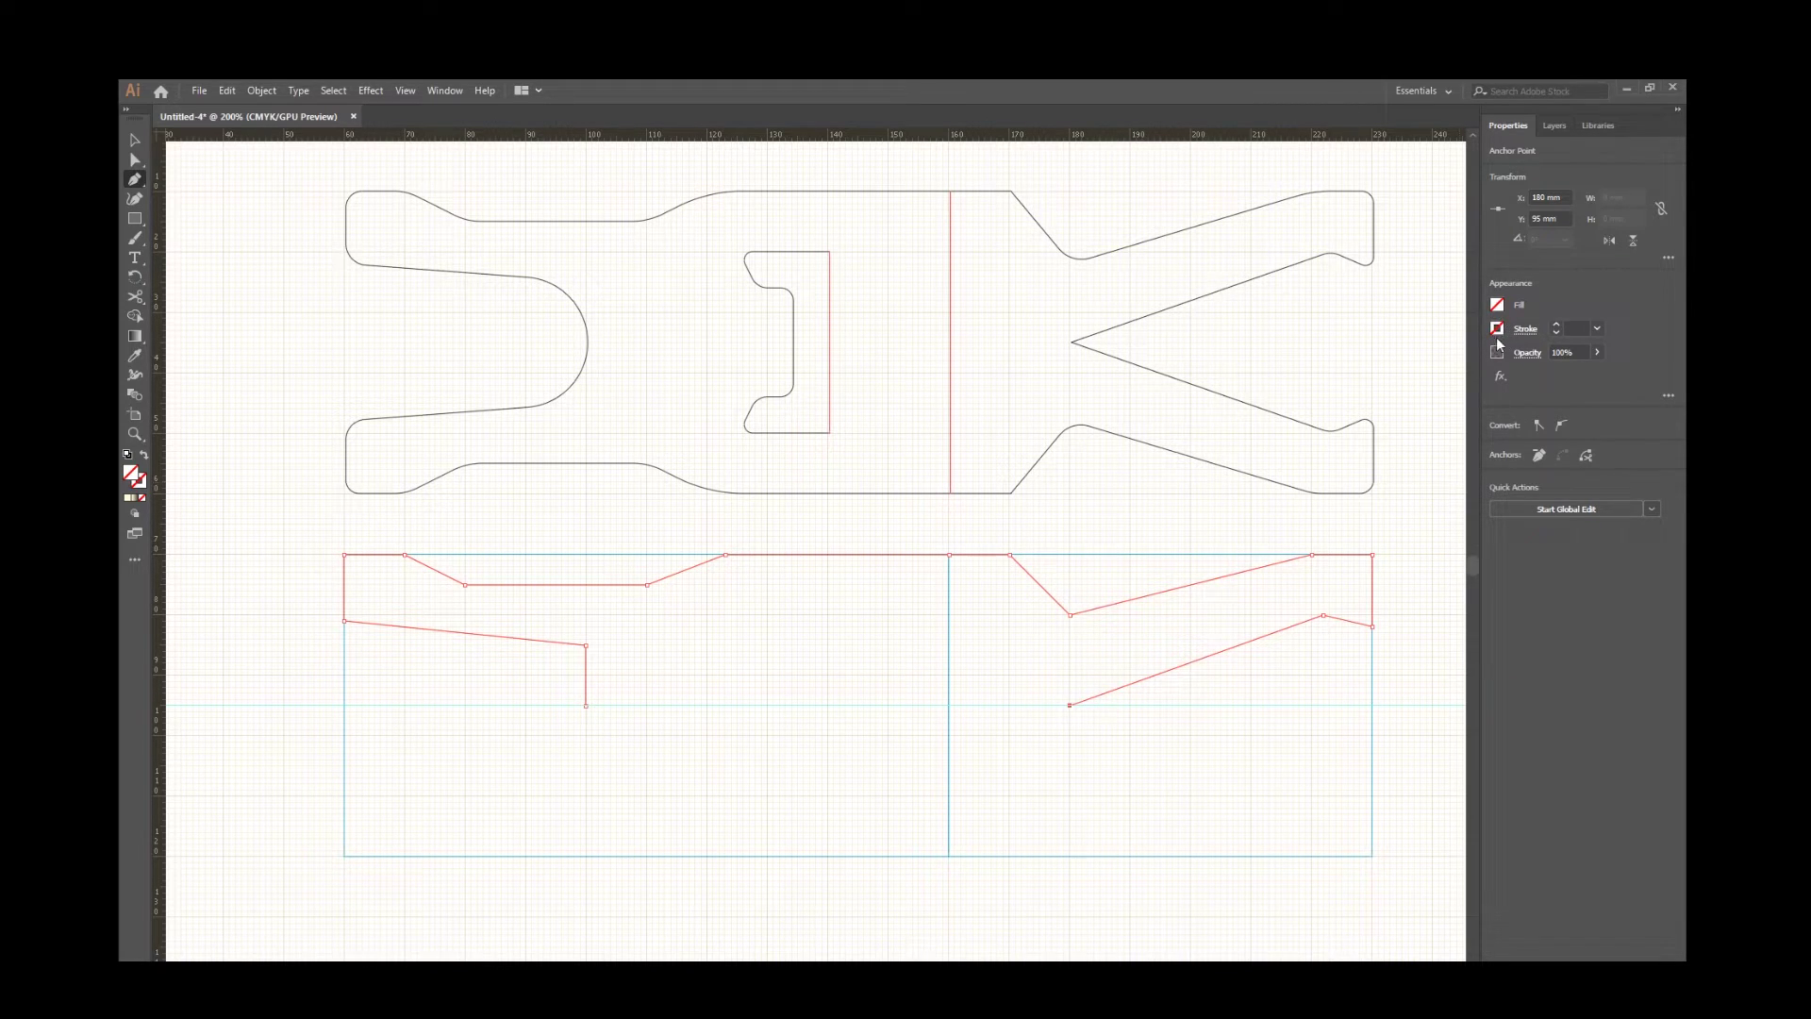
{"action": "left_click", "coordinate": [134, 140]}
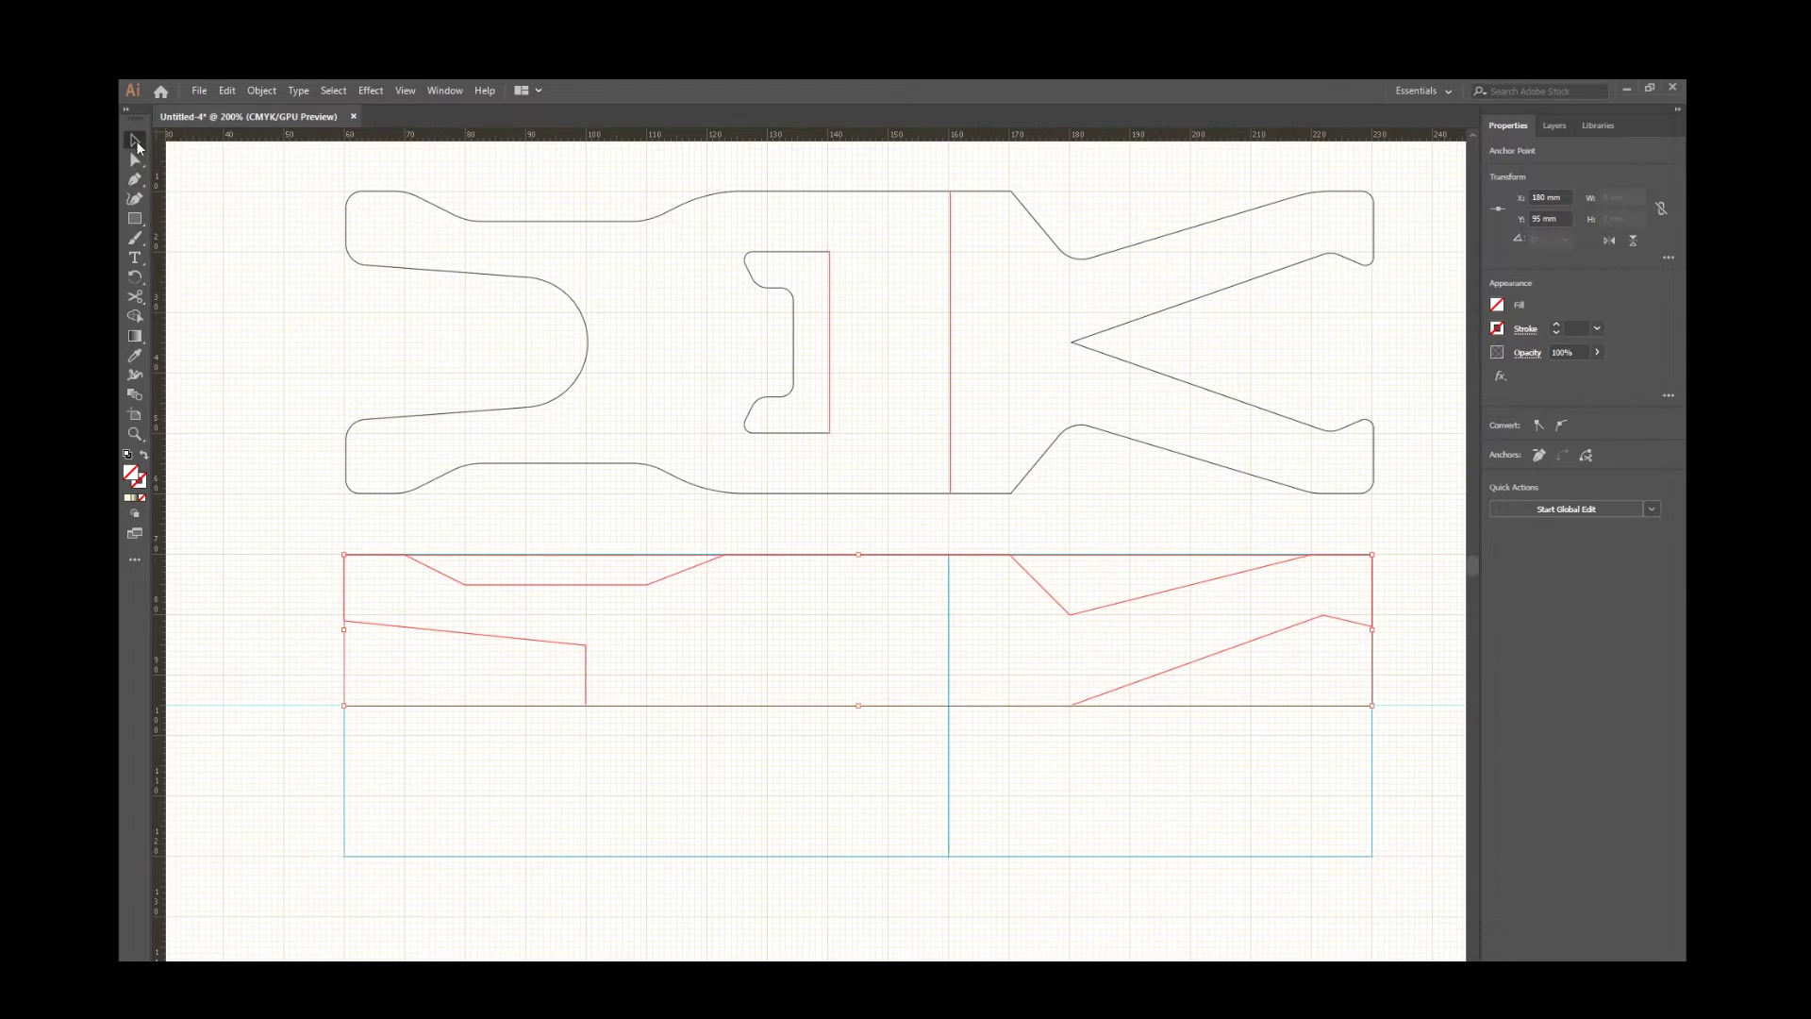
{"action": "key", "text": "Delete"}
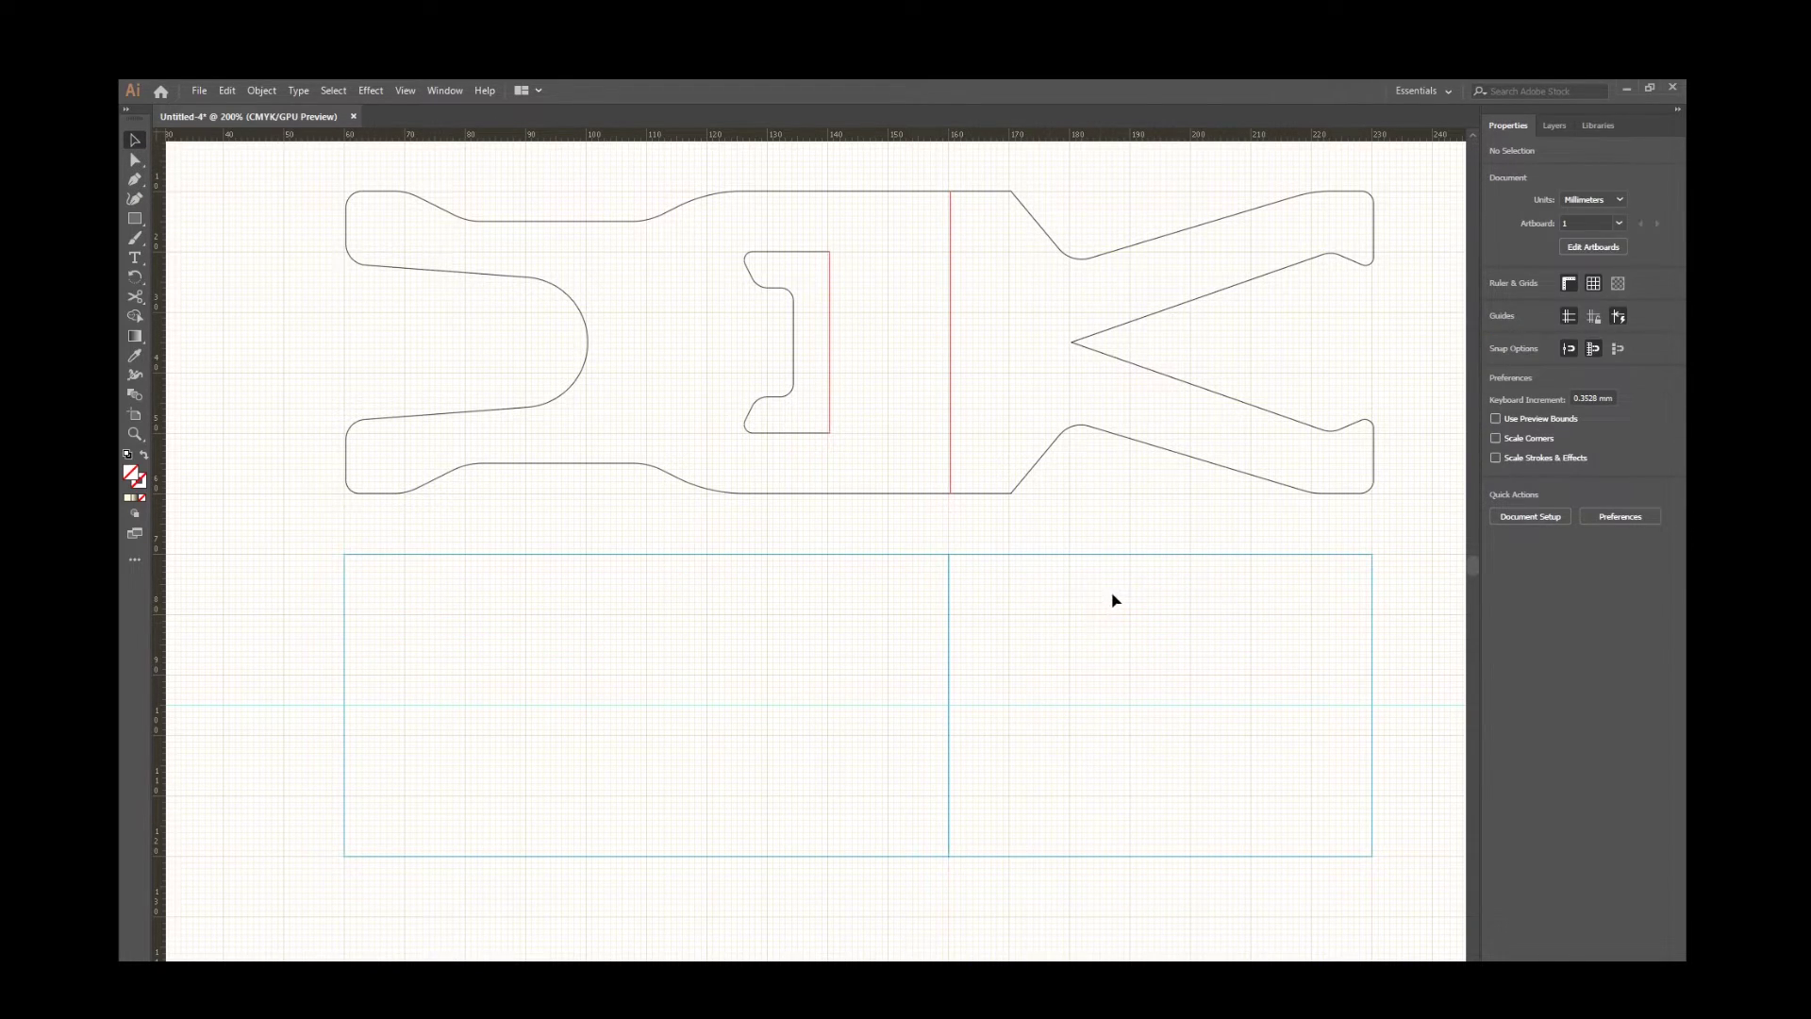
{"action": "left_click_drag", "start_coordinate": [1106, 585], "coordinate": [1066, 651]}
{"action": "key", "text": "ctrl+z"}
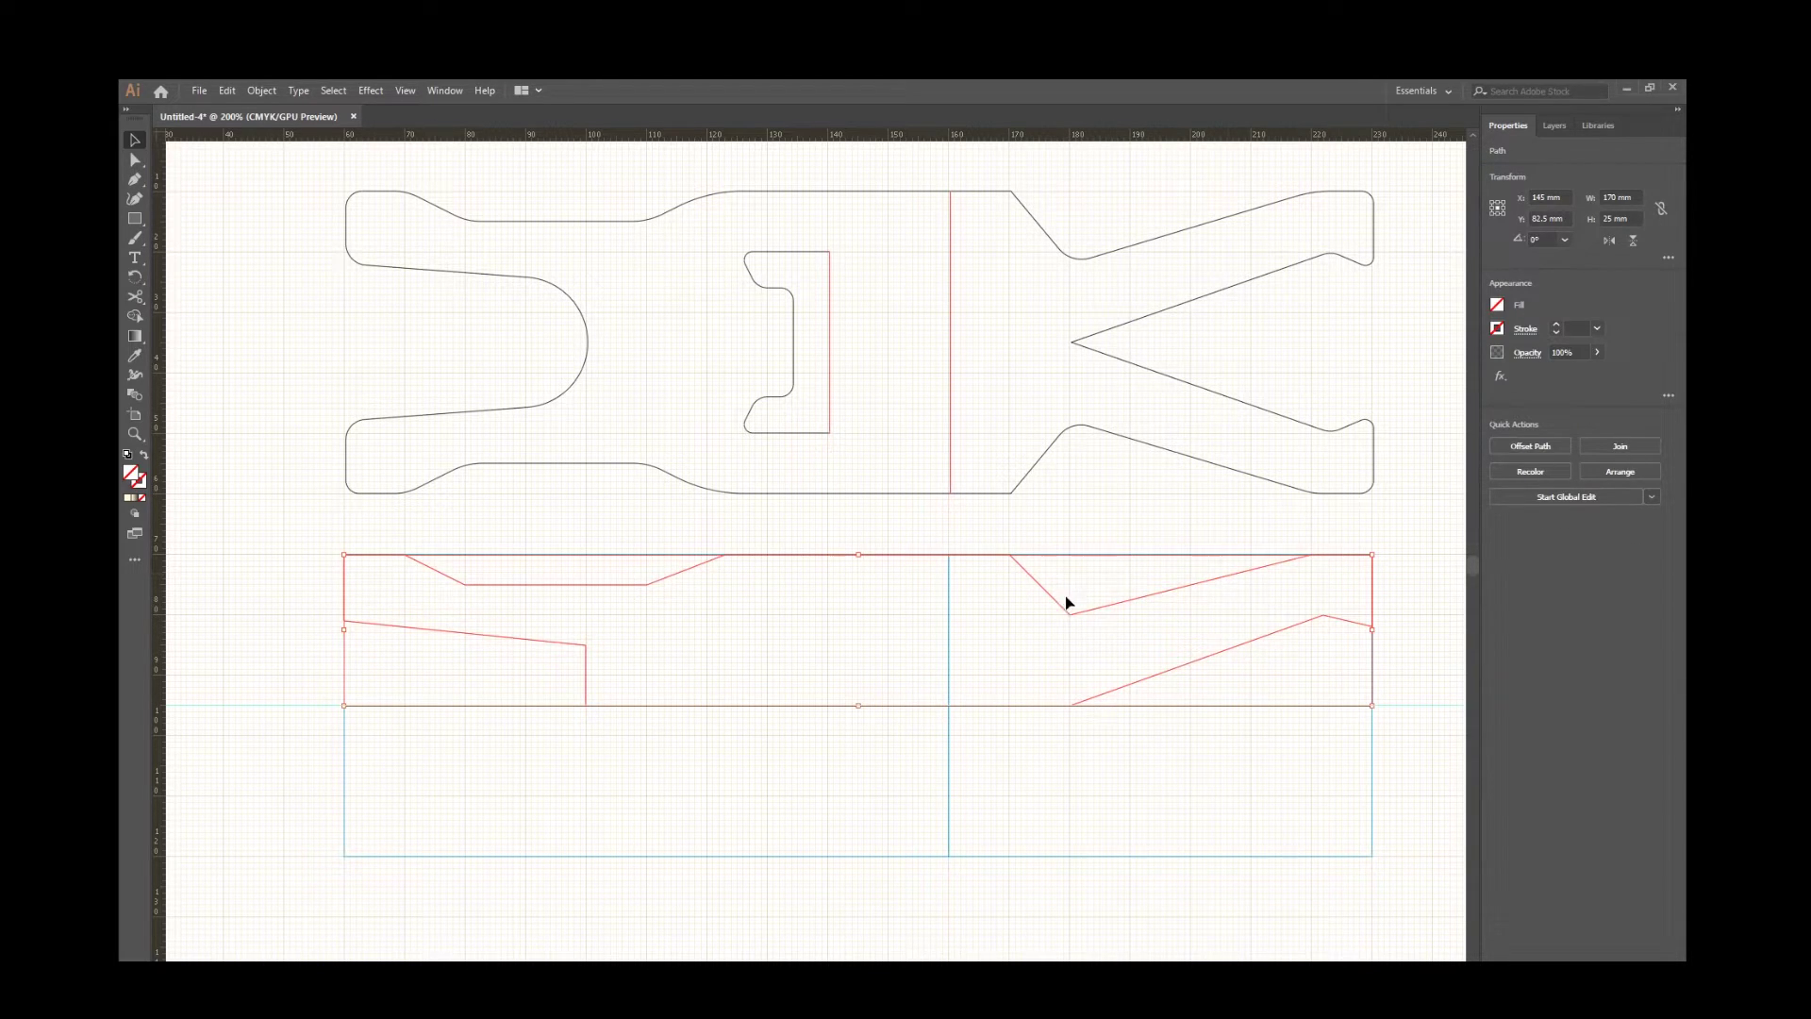
Give the half-outline path a black stroke with a weight of 0.25 pt.
{"action": "left_click", "coordinate": [1498, 328]}
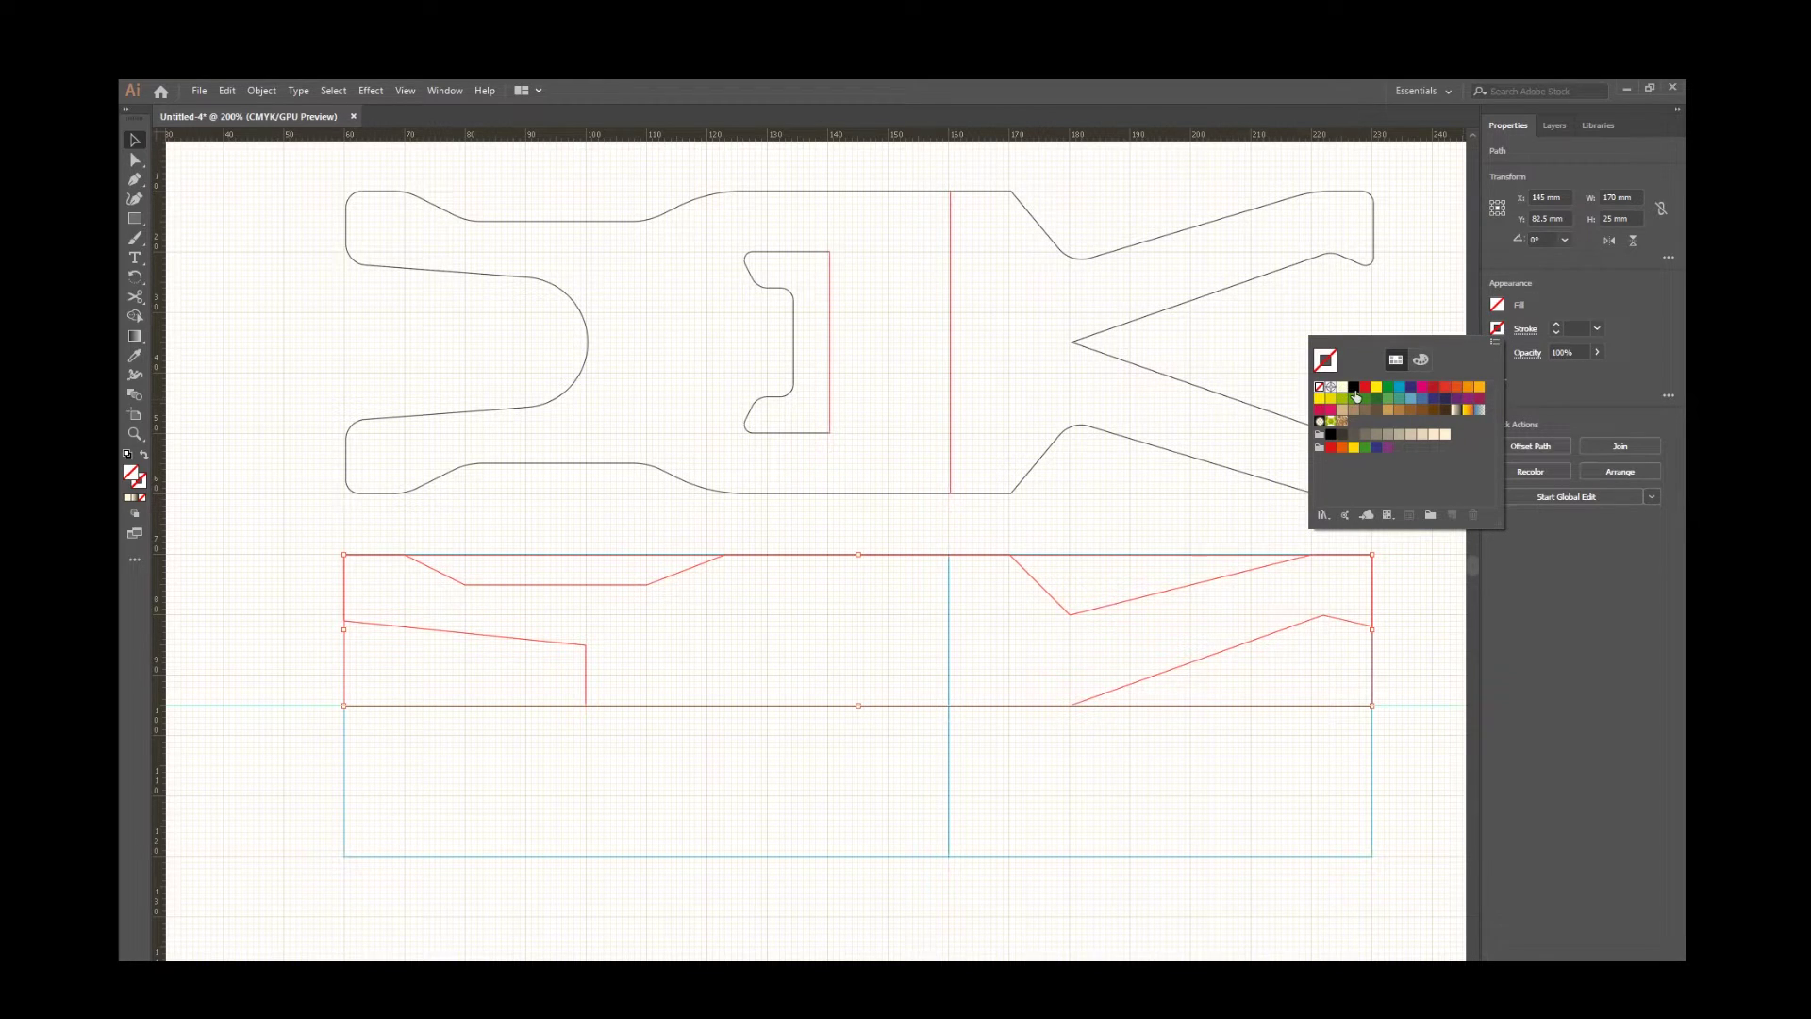
{"action": "left_click", "coordinate": [1355, 389]}
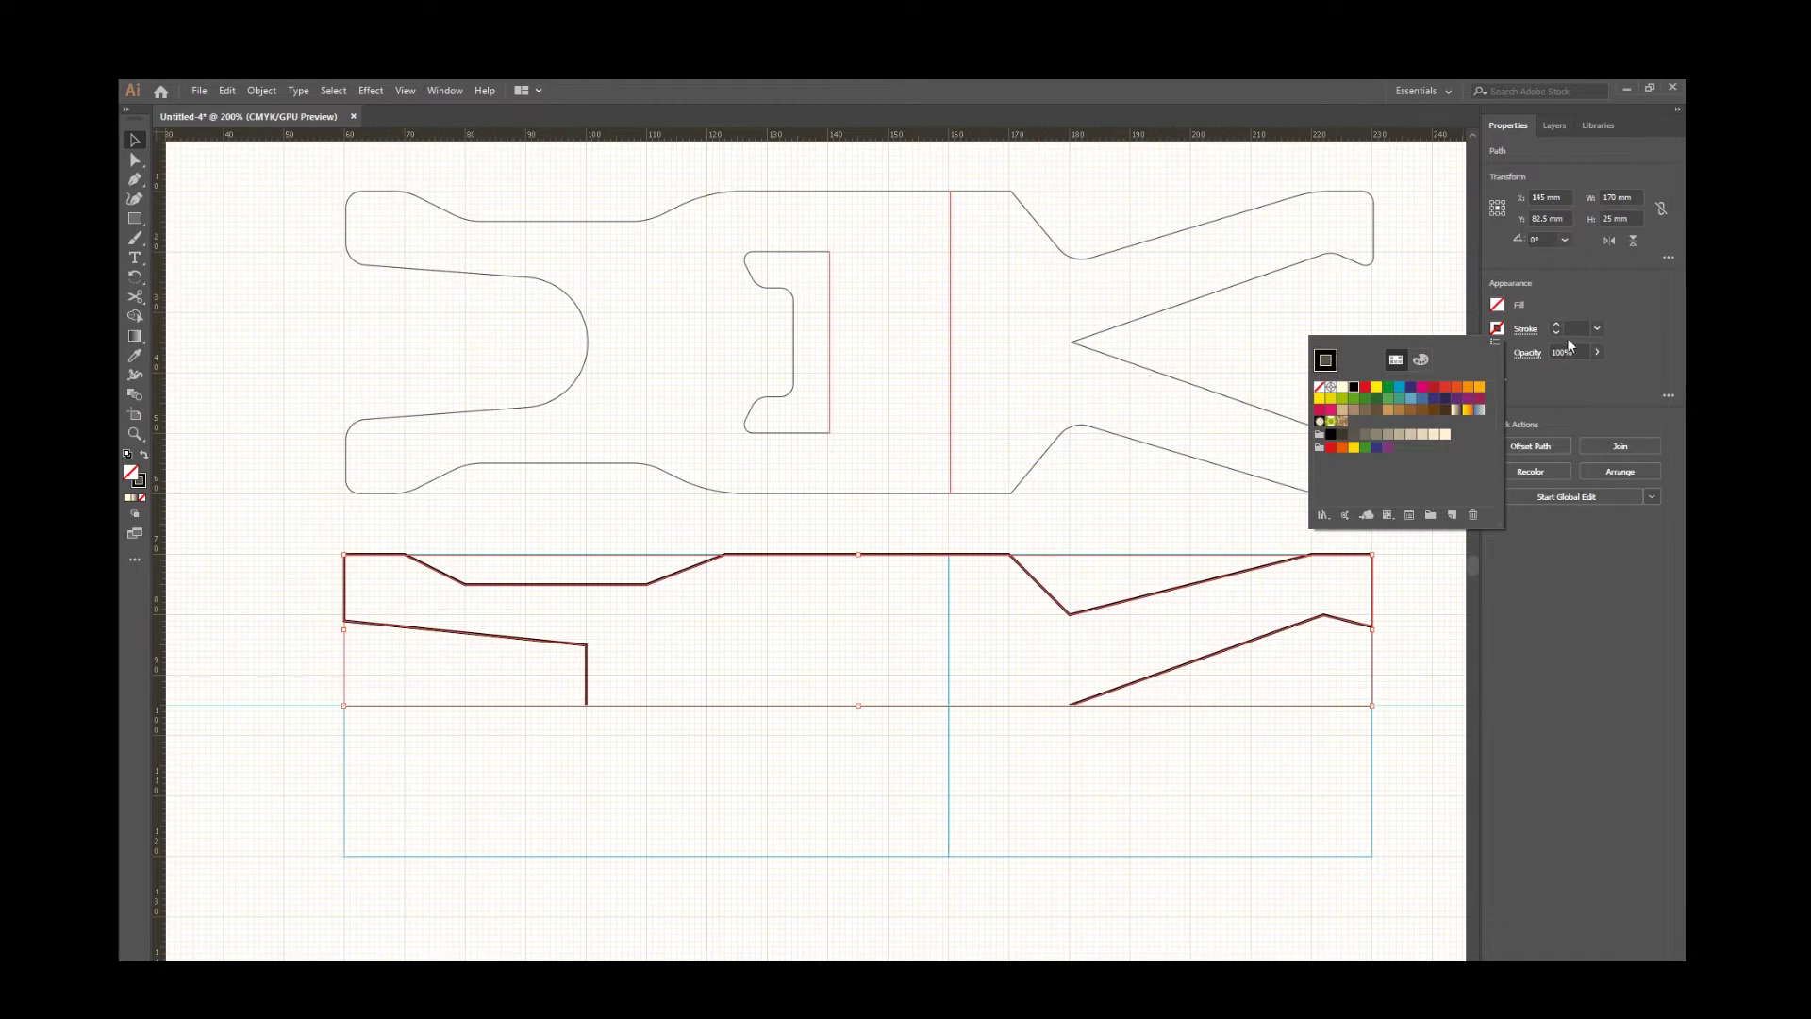
{"action": "left_click", "coordinate": [1595, 327]}
{"action": "left_click", "coordinate": [1600, 330]}
{"action": "left_click", "coordinate": [1617, 347]}
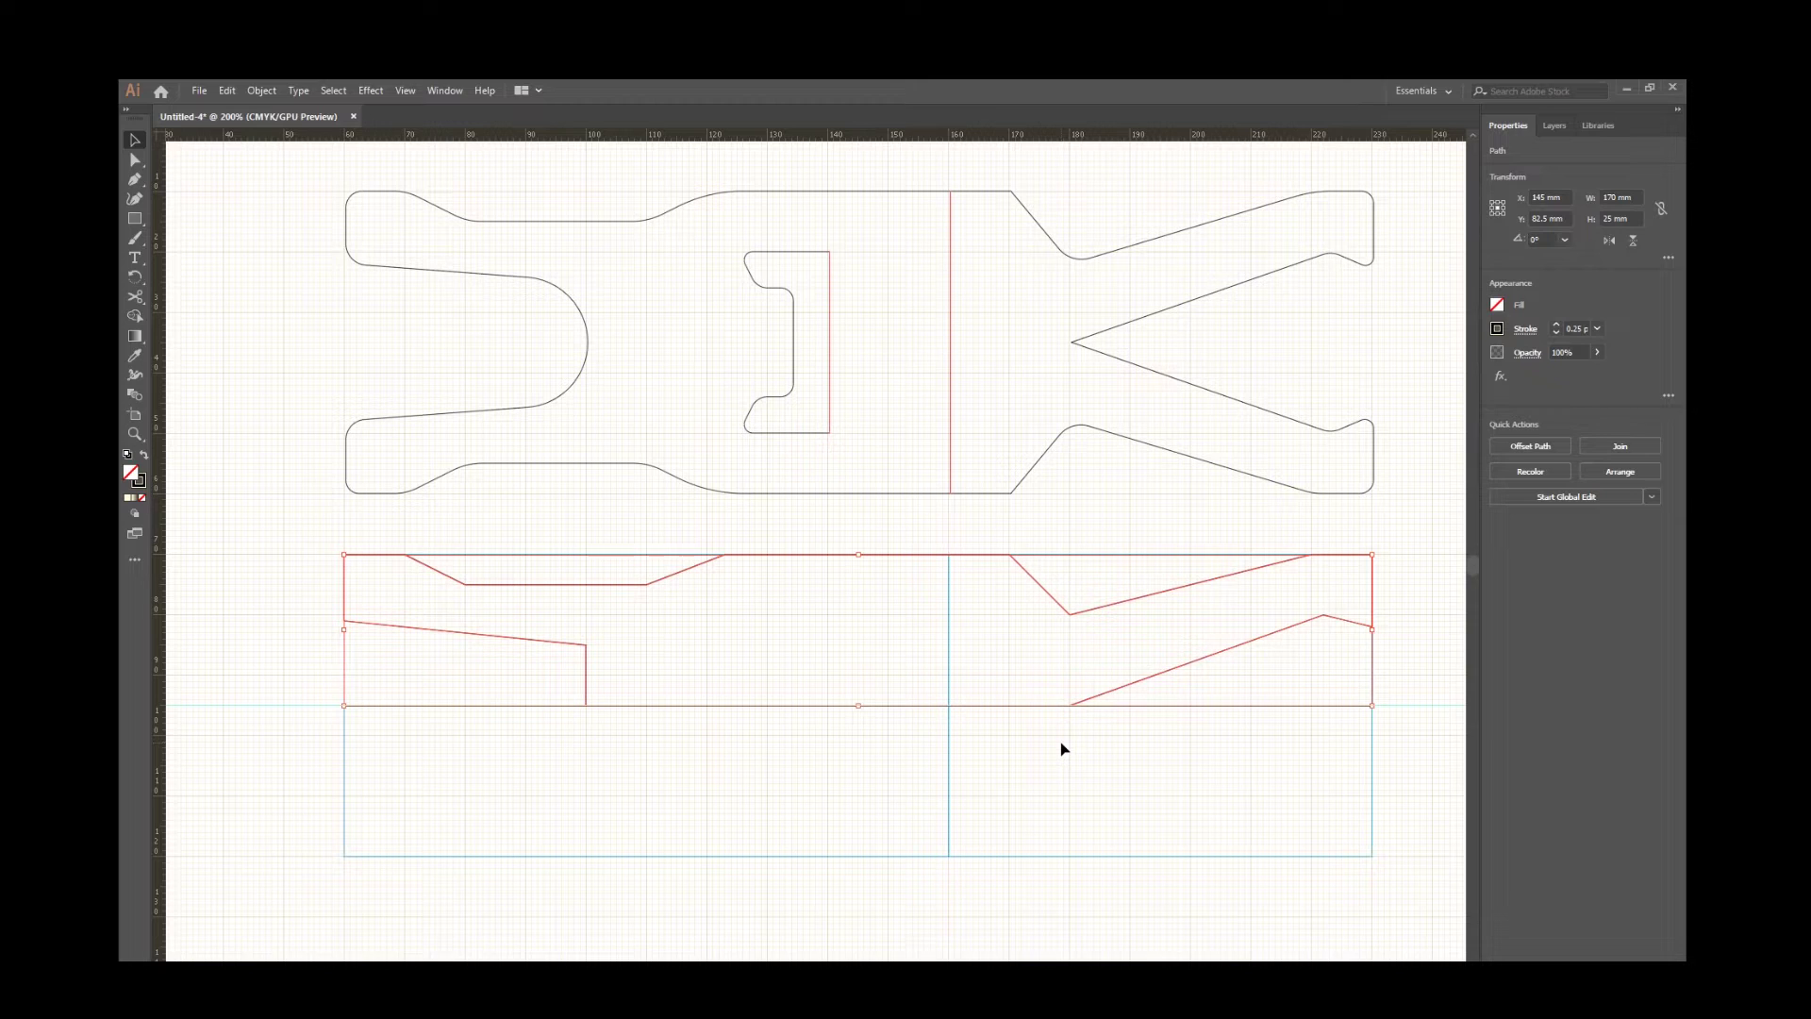
Move only the valley anchor at X 180 mm, between the body and the upper-right leg, 2 mm down to Y 82 mm.
{"action": "key", "text": "a"}
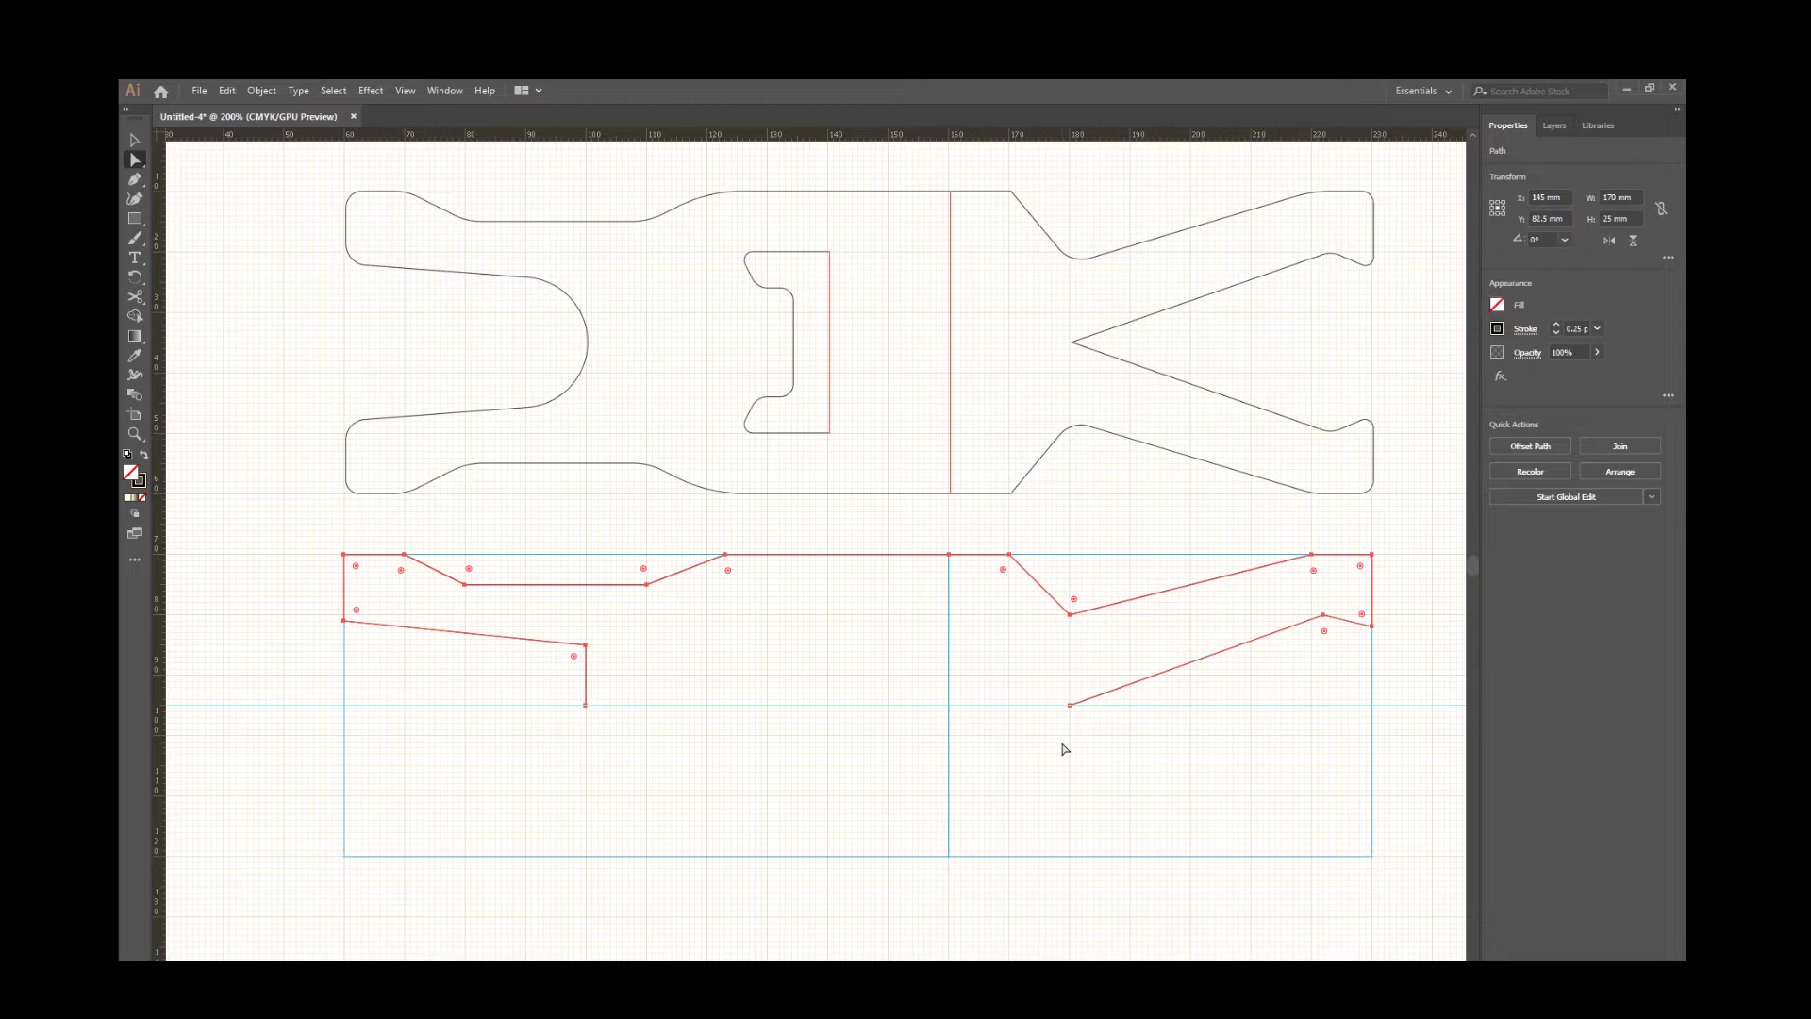
{"action": "left_click", "coordinate": [1064, 749]}
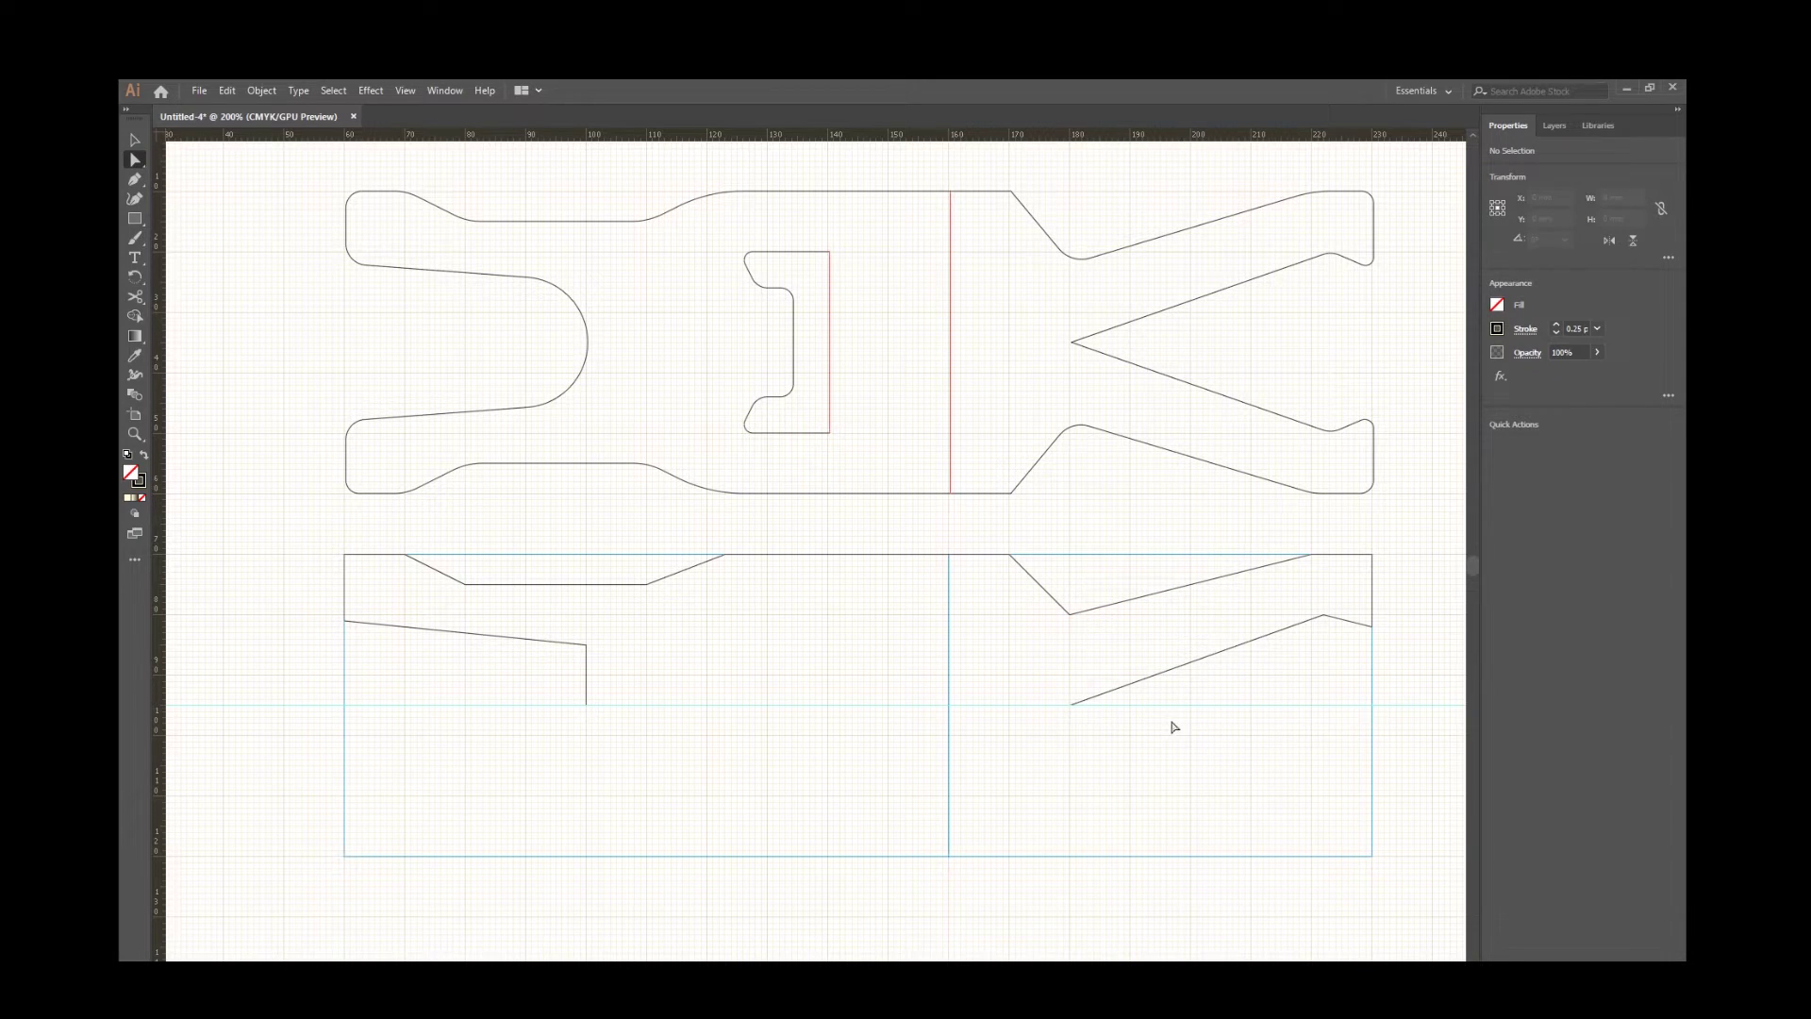
{"action": "left_click", "coordinate": [1071, 616]}
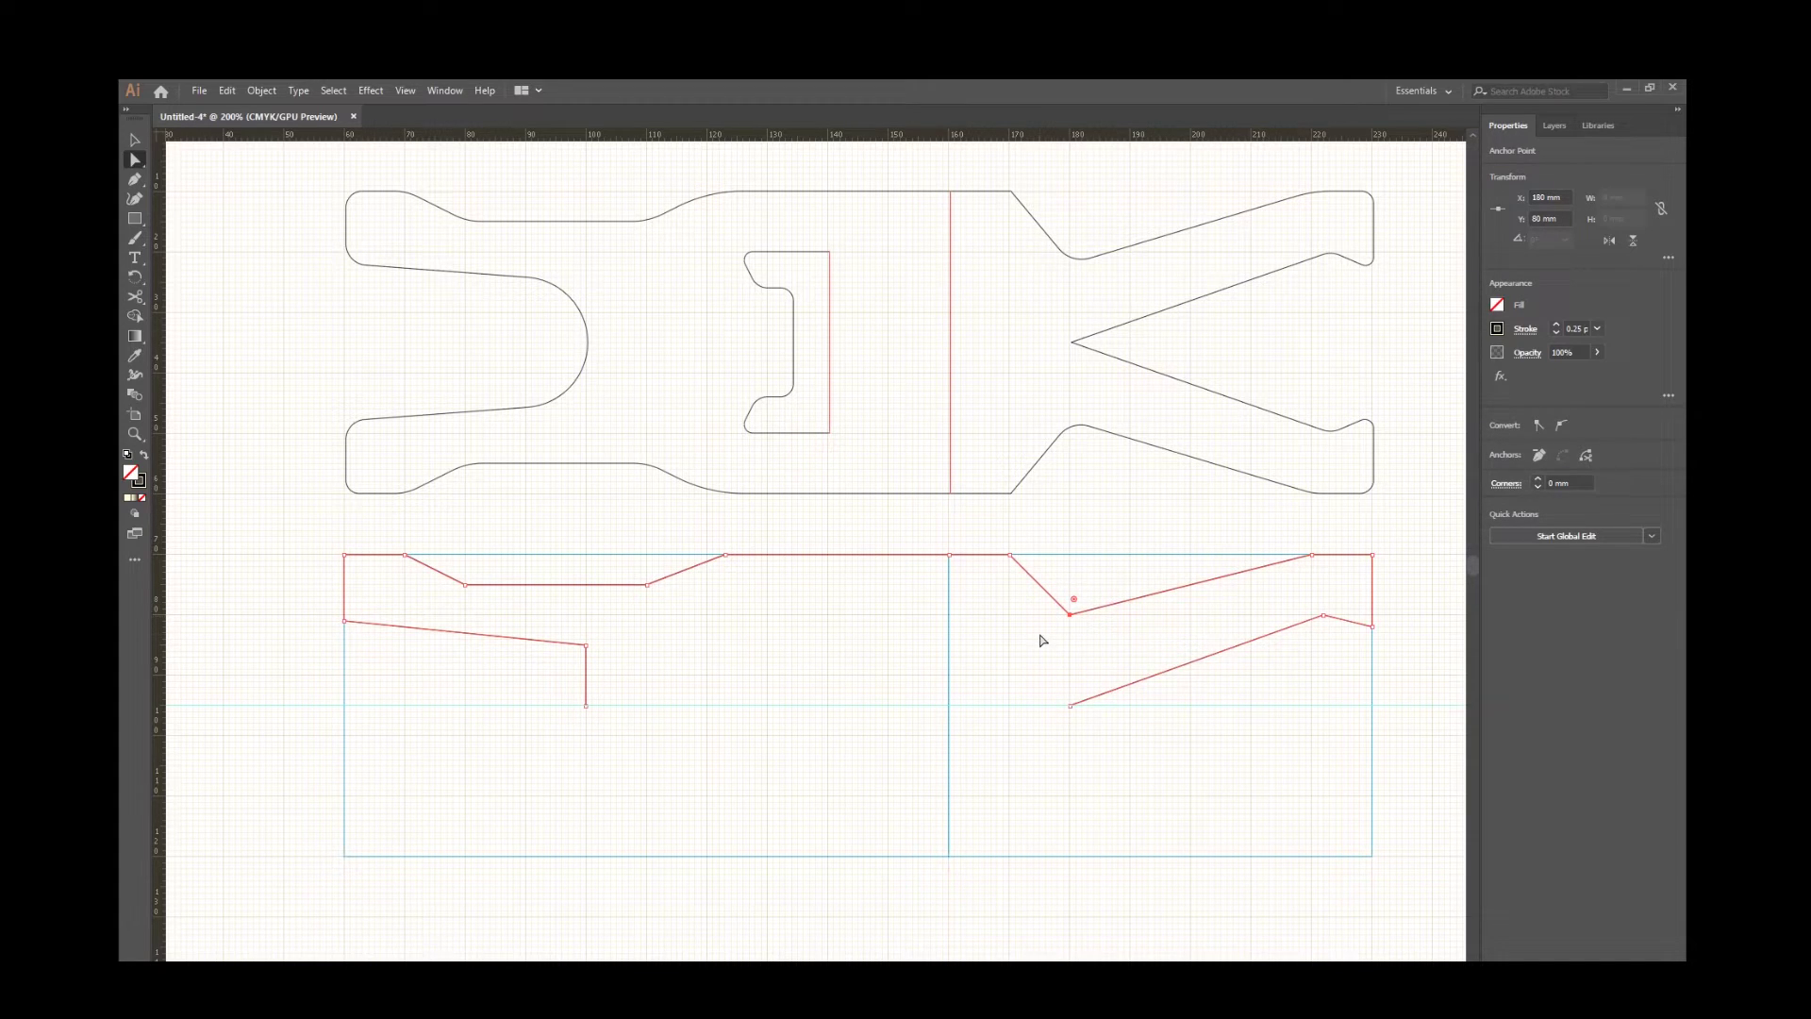
{"action": "key", "text": "Down"}
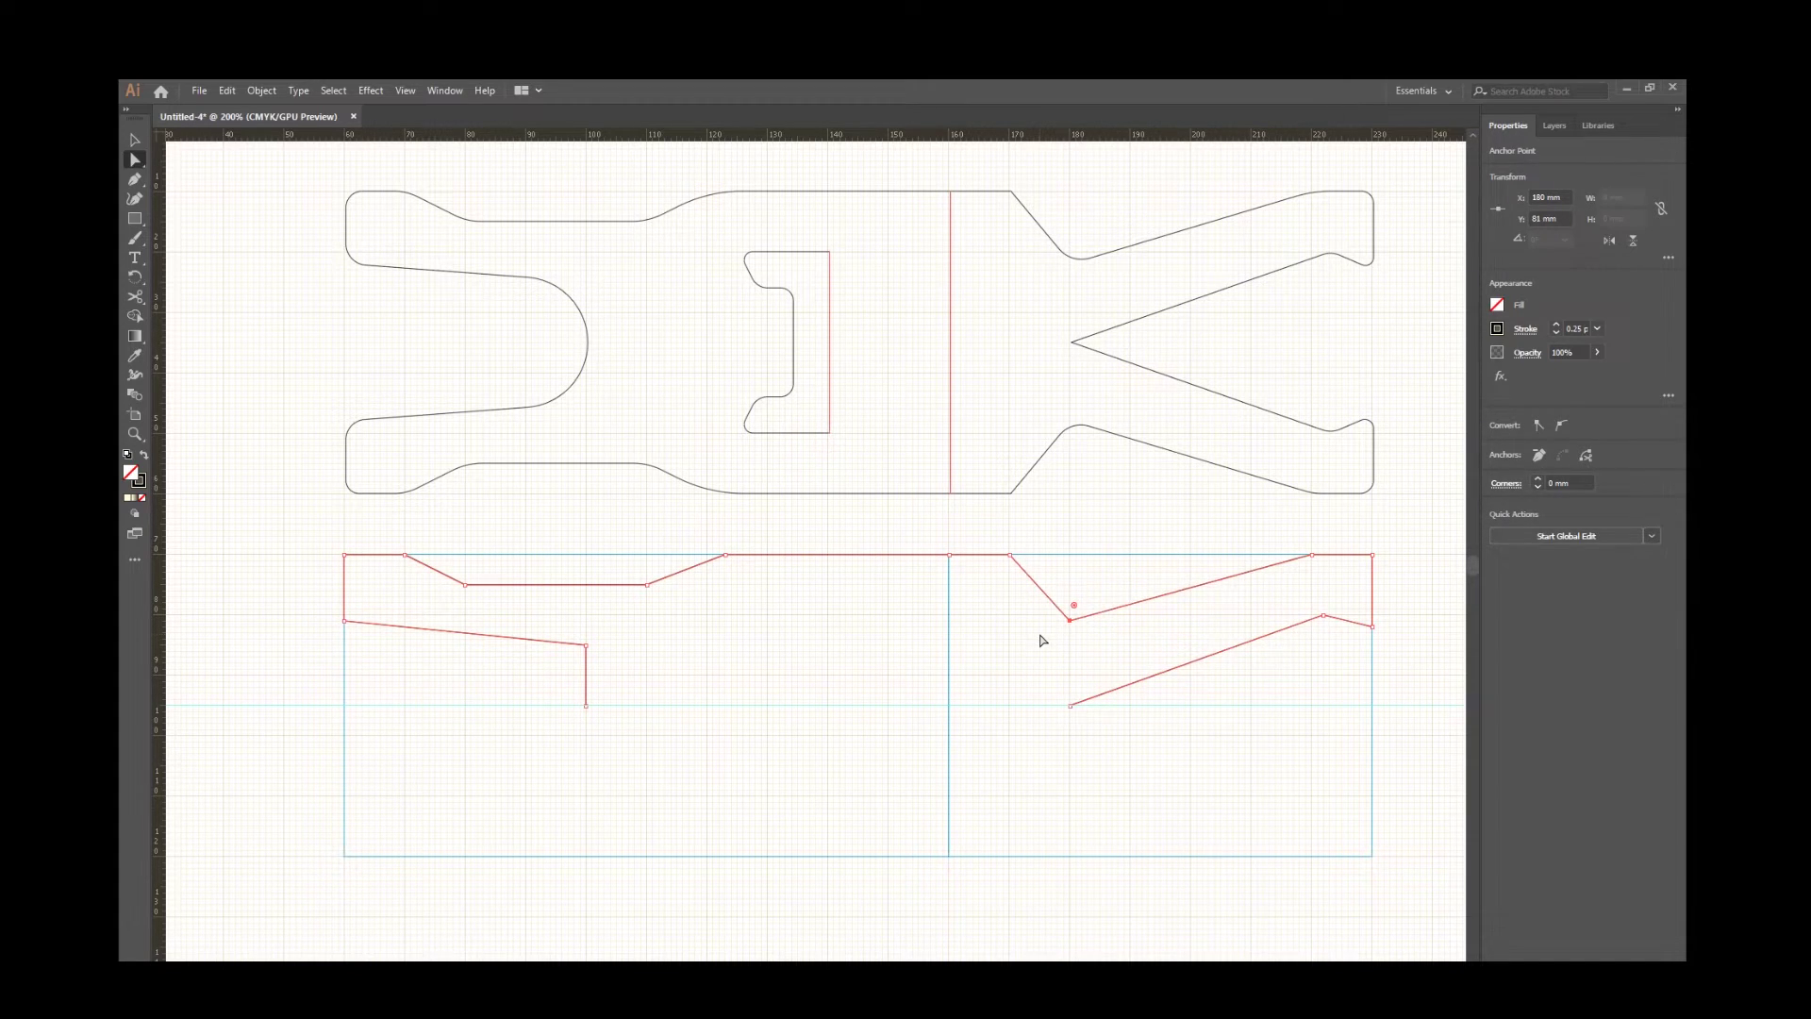
{"action": "key", "text": "Down"}
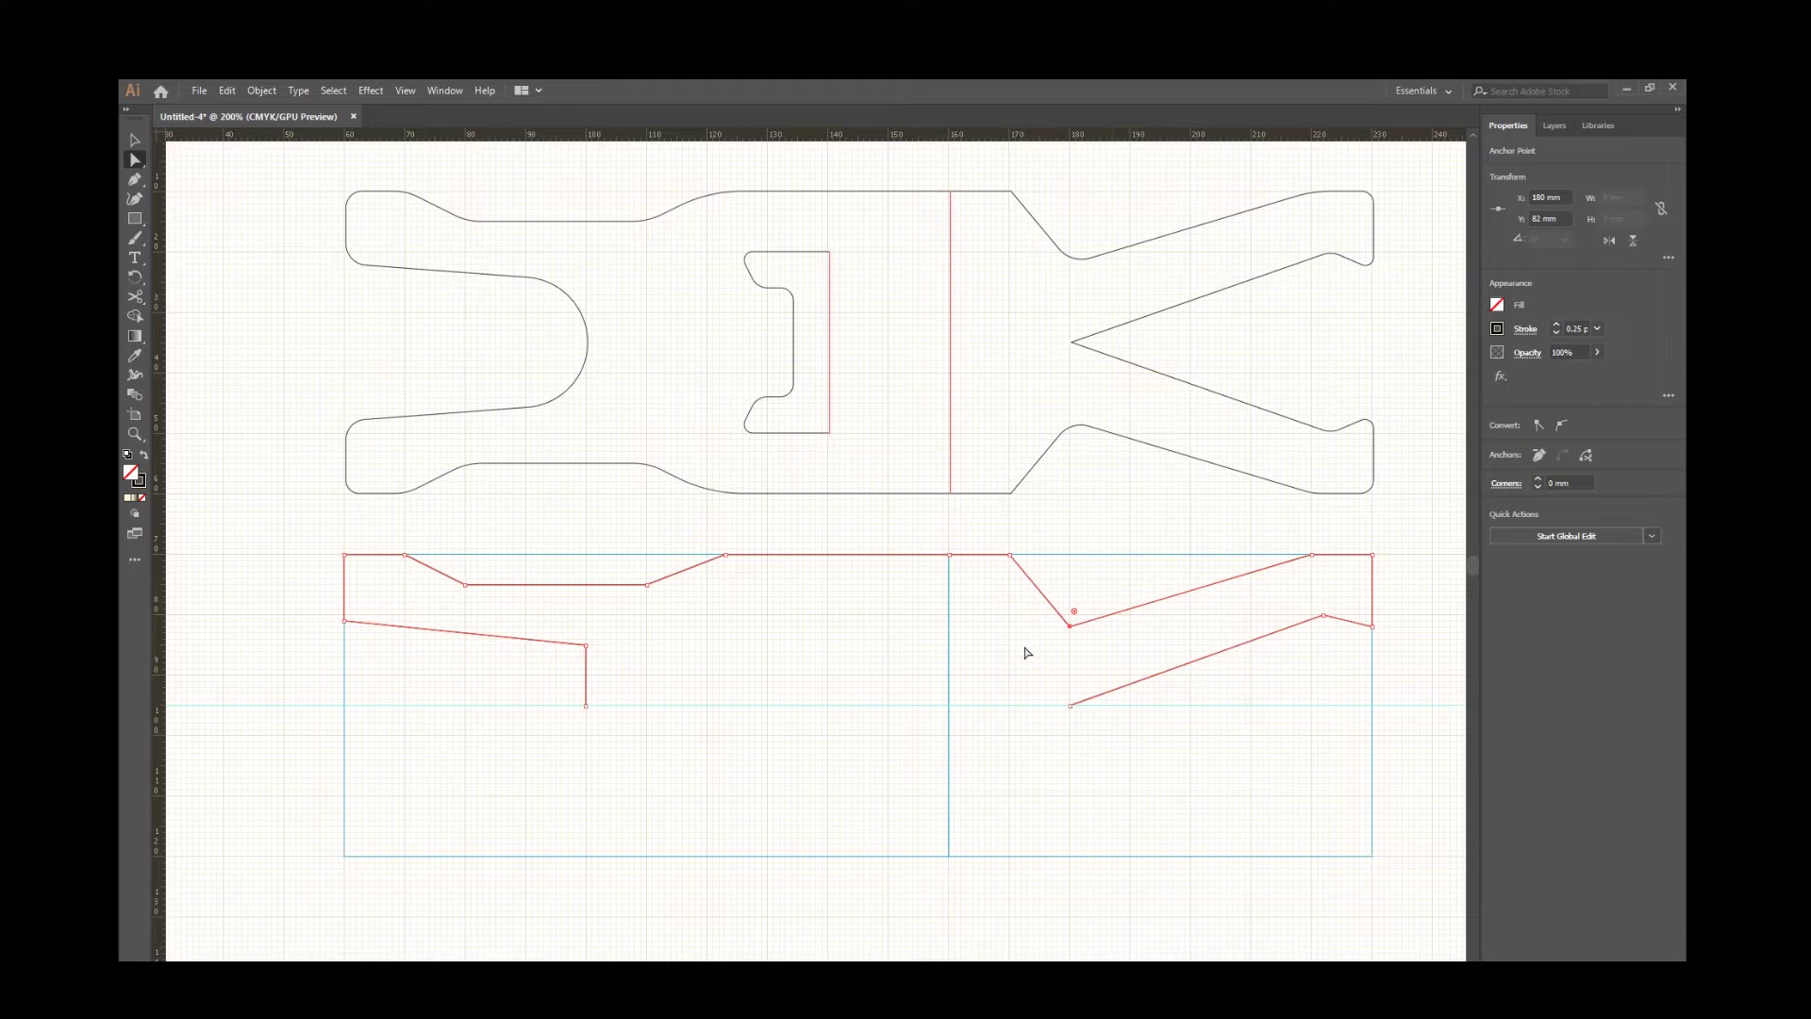
{"action": "left_click", "coordinate": [844, 655]}
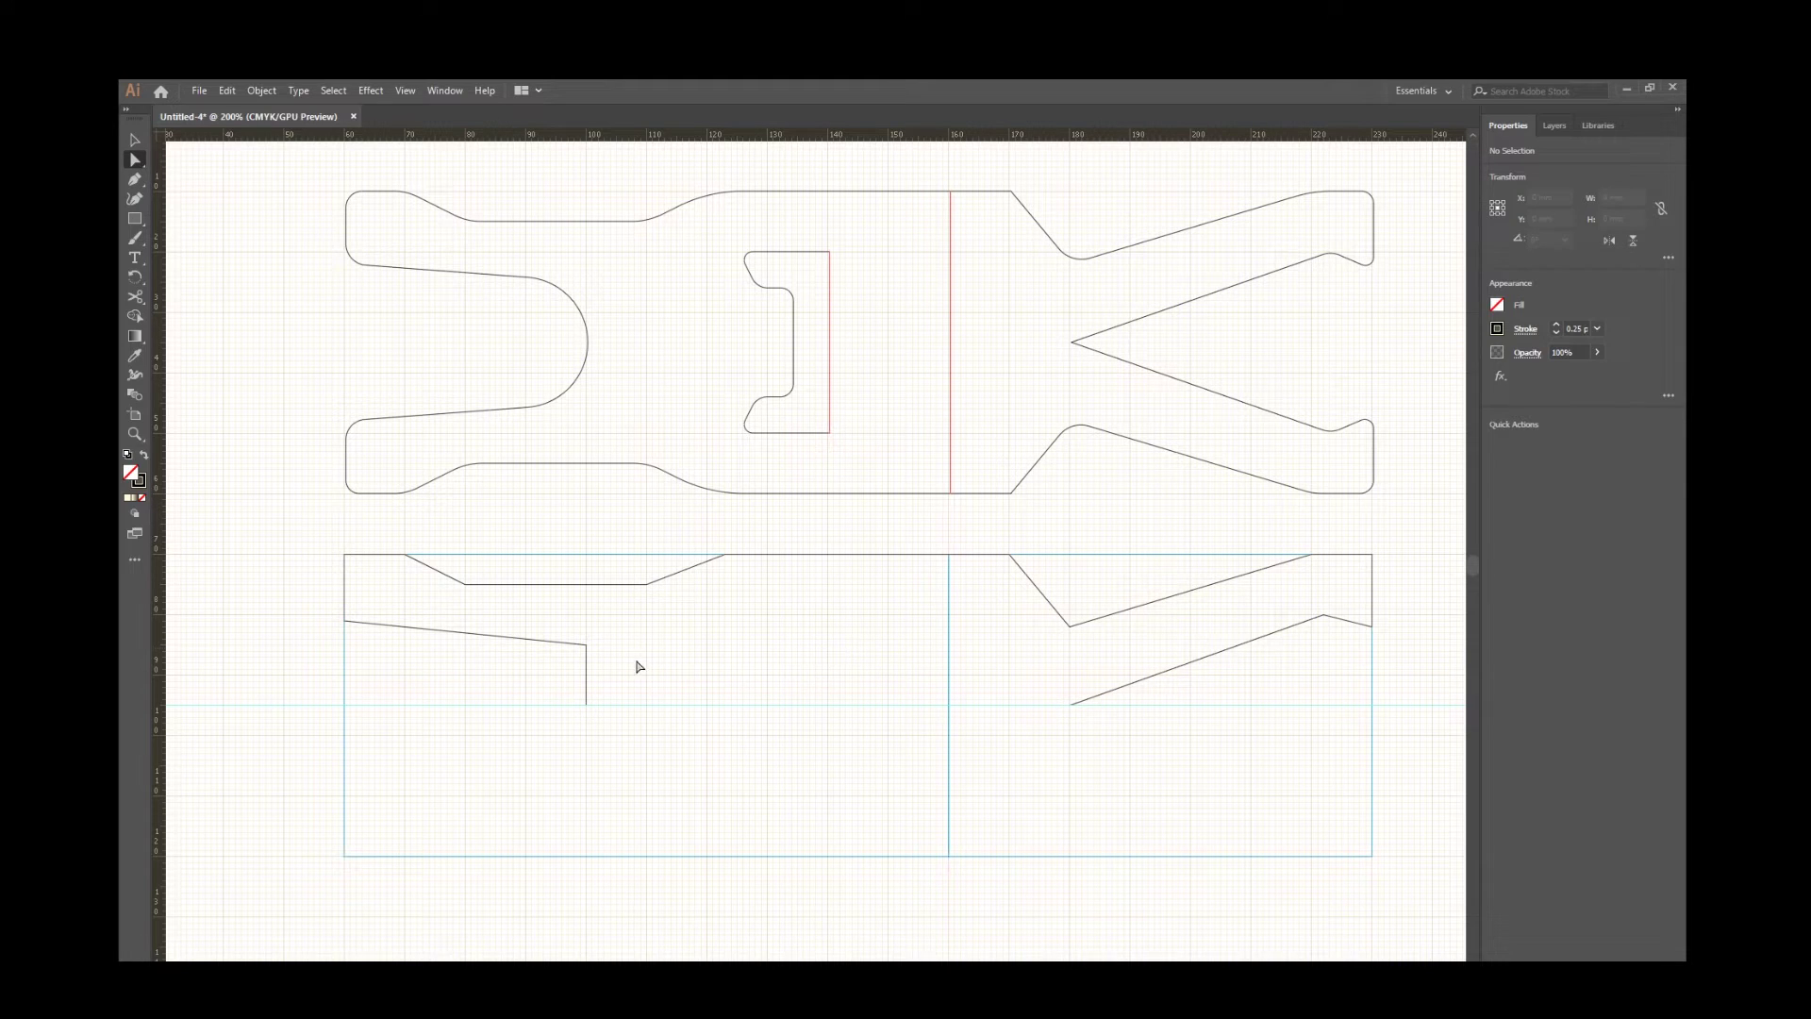
Round the half-outline's inner left corner to a radius of 11.05 mm, then round both corners at the upper-left leg's end.
{"action": "left_click", "coordinate": [586, 646]}
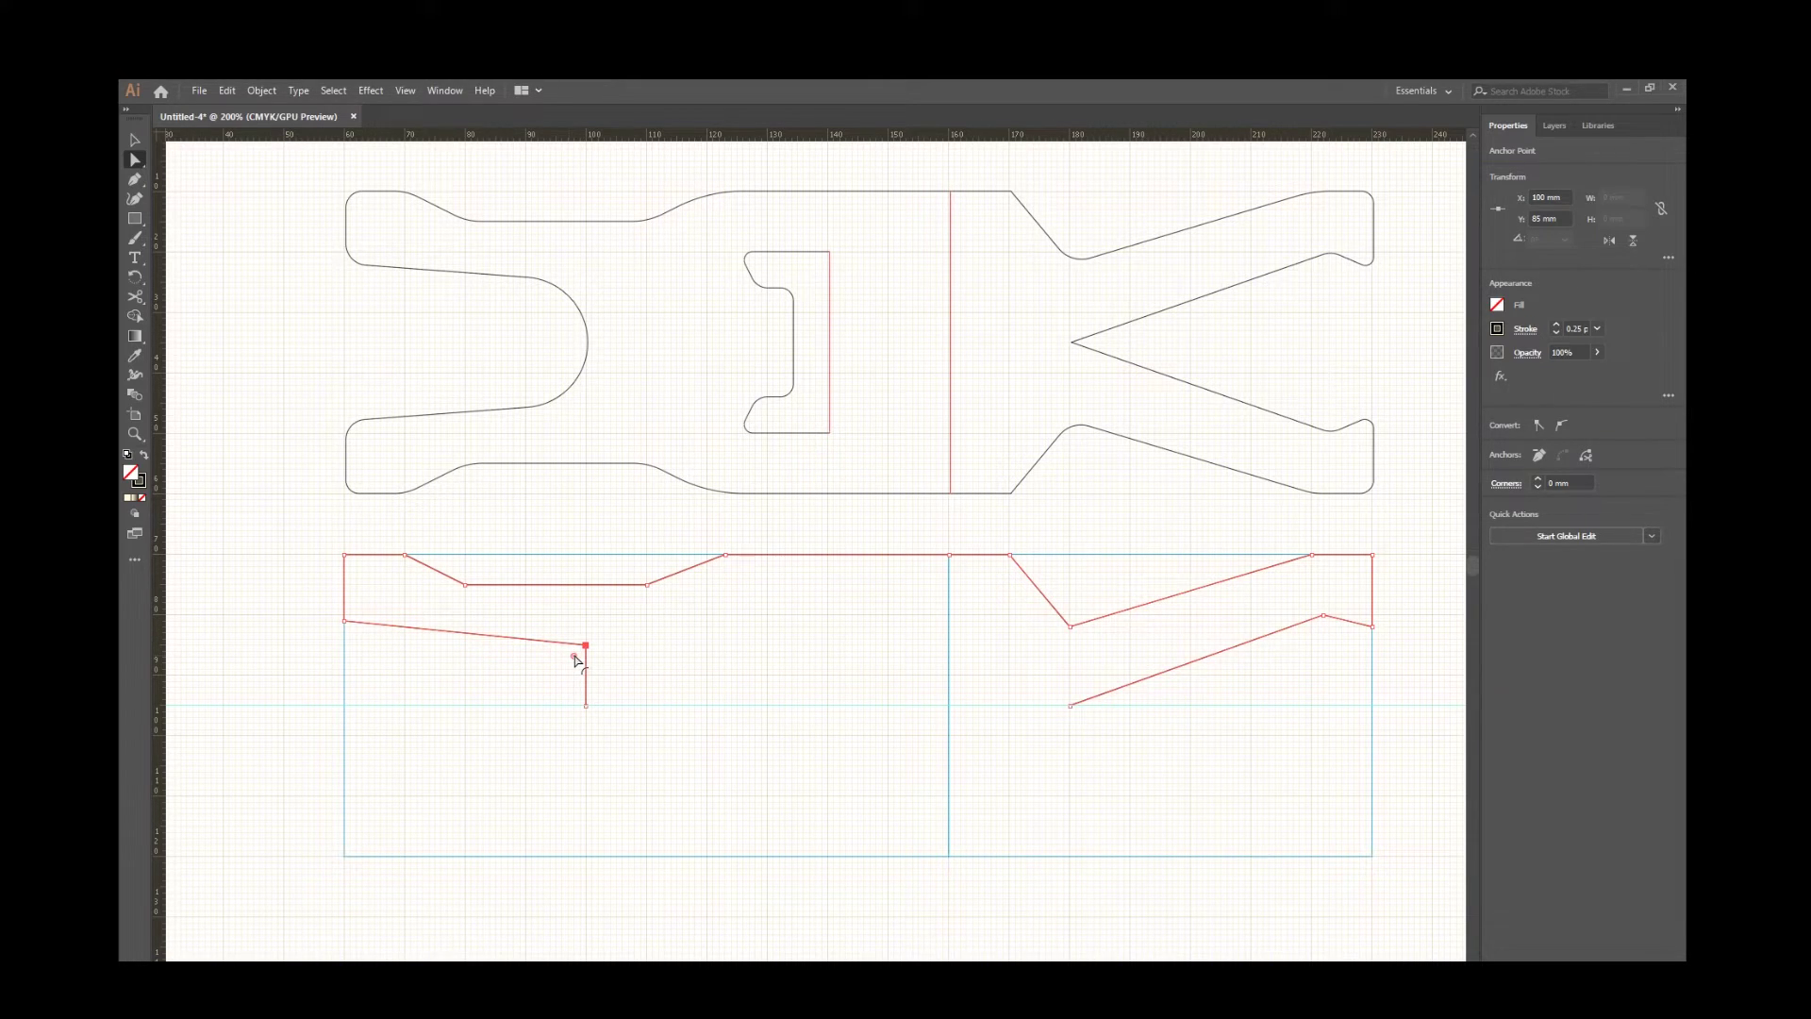
{"action": "left_click_drag", "start_coordinate": [574, 657], "coordinate": [501, 693]}
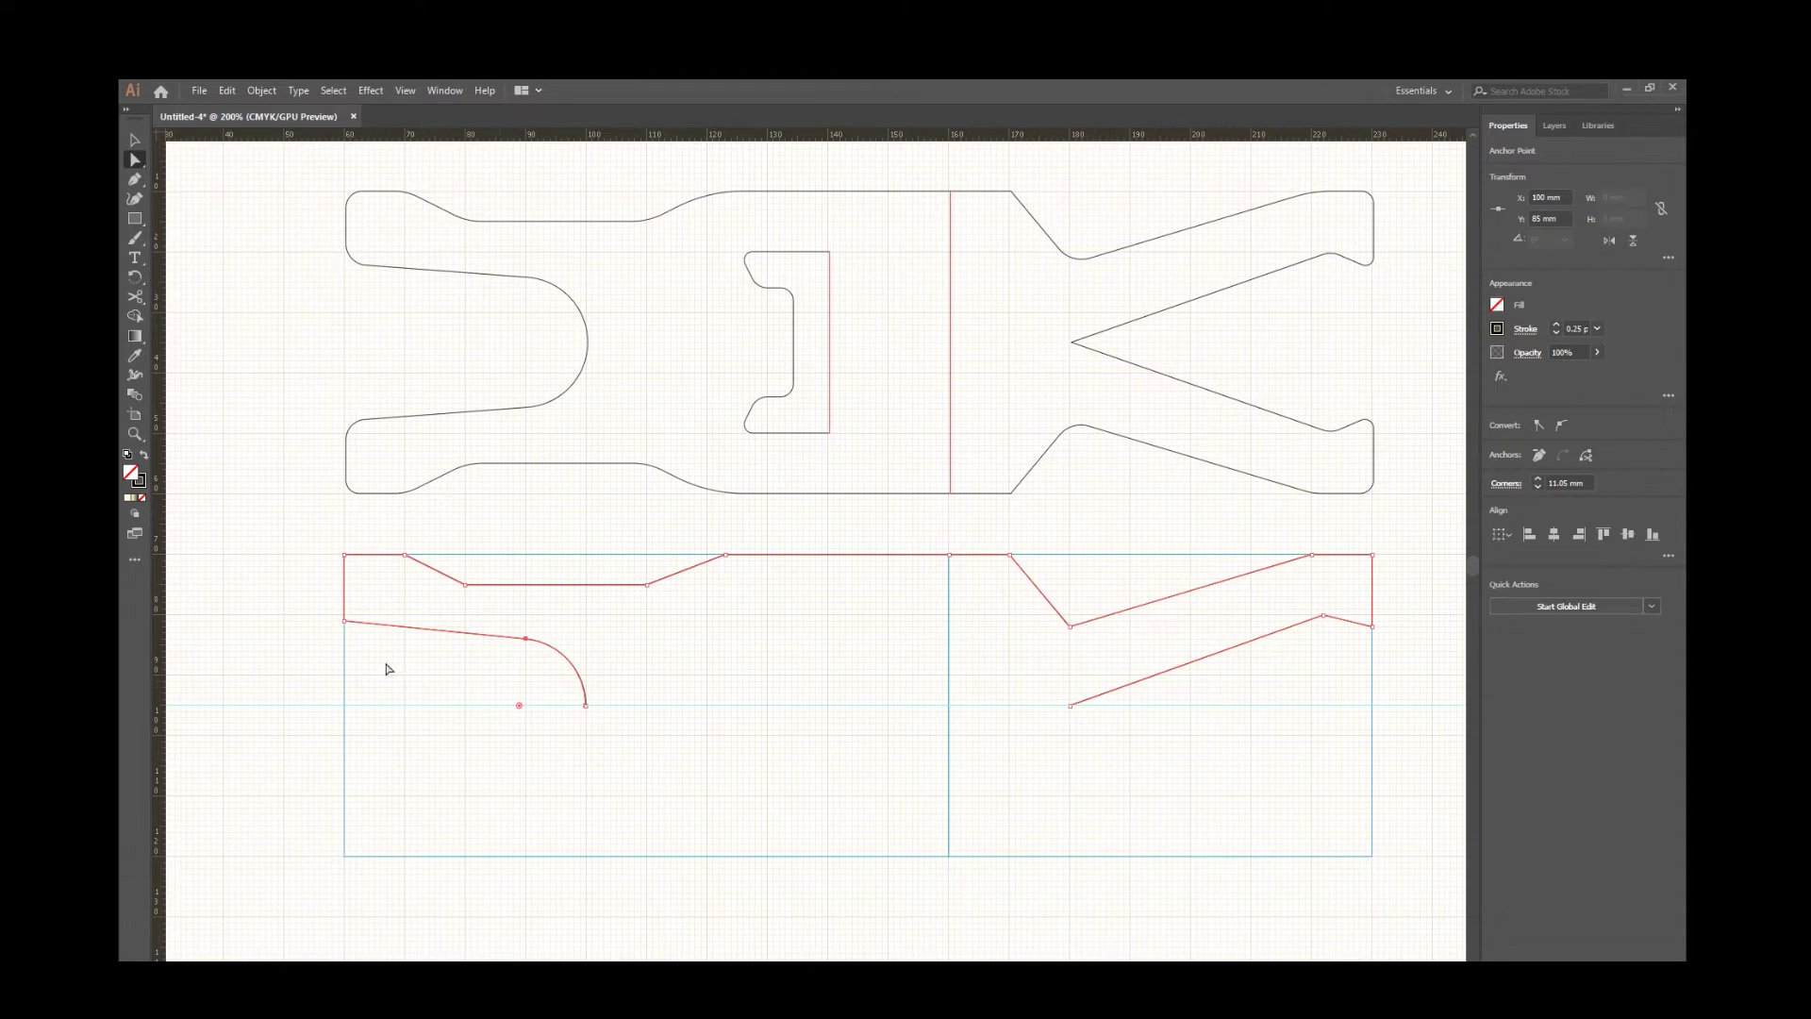
{"action": "left_click", "coordinate": [346, 619]}
{"action": "left_click_drag", "start_coordinate": [358, 611], "coordinate": [488, 508]}
{"action": "left_click", "coordinate": [345, 554]}
Round the four bends of the 5 mm dip along the half-outline's upper edge to match the template's curves.
{"action": "left_click", "coordinate": [404, 555]}
{"action": "left_click", "coordinate": [466, 584]}
{"action": "left_click", "coordinate": [647, 585]}
{"action": "left_click_drag", "start_coordinate": [641, 570], "coordinate": [632, 505]}
{"action": "left_click", "coordinate": [725, 557]}
{"action": "left_click_drag", "start_coordinate": [727, 569], "coordinate": [791, 693]}
Round the valley corner beside the upper-right leg and that leg's four end corners, giving the inner bend a radius of 8.84 mm.
{"action": "left_click", "coordinate": [1071, 626]}
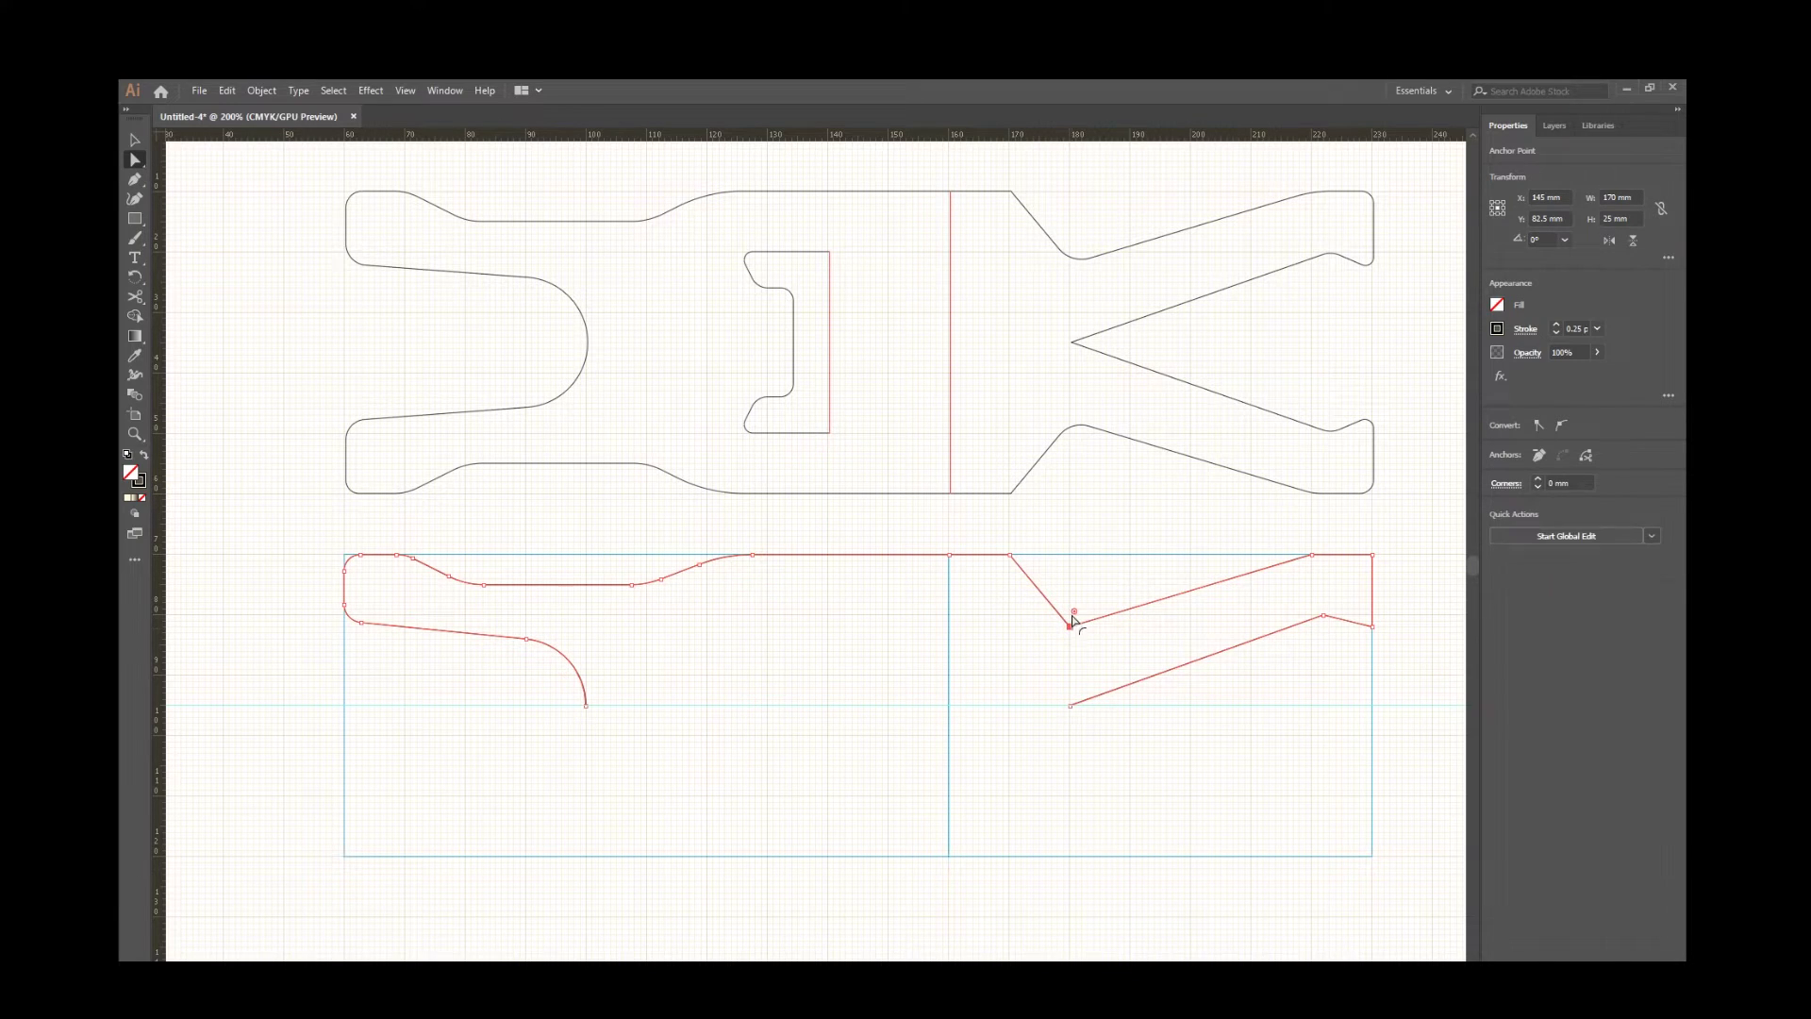
{"action": "left_click_drag", "start_coordinate": [1078, 614], "coordinate": [1079, 593]}
{"action": "left_click", "coordinate": [1312, 555]}
{"action": "left_click_drag", "start_coordinate": [1315, 574], "coordinate": [1377, 681]}
{"action": "left_click", "coordinate": [1373, 556]}
{"action": "left_click_drag", "start_coordinate": [1367, 566], "coordinate": [1328, 672]}
{"action": "left_click", "coordinate": [1373, 626]}
{"action": "left_click", "coordinate": [1324, 615]}
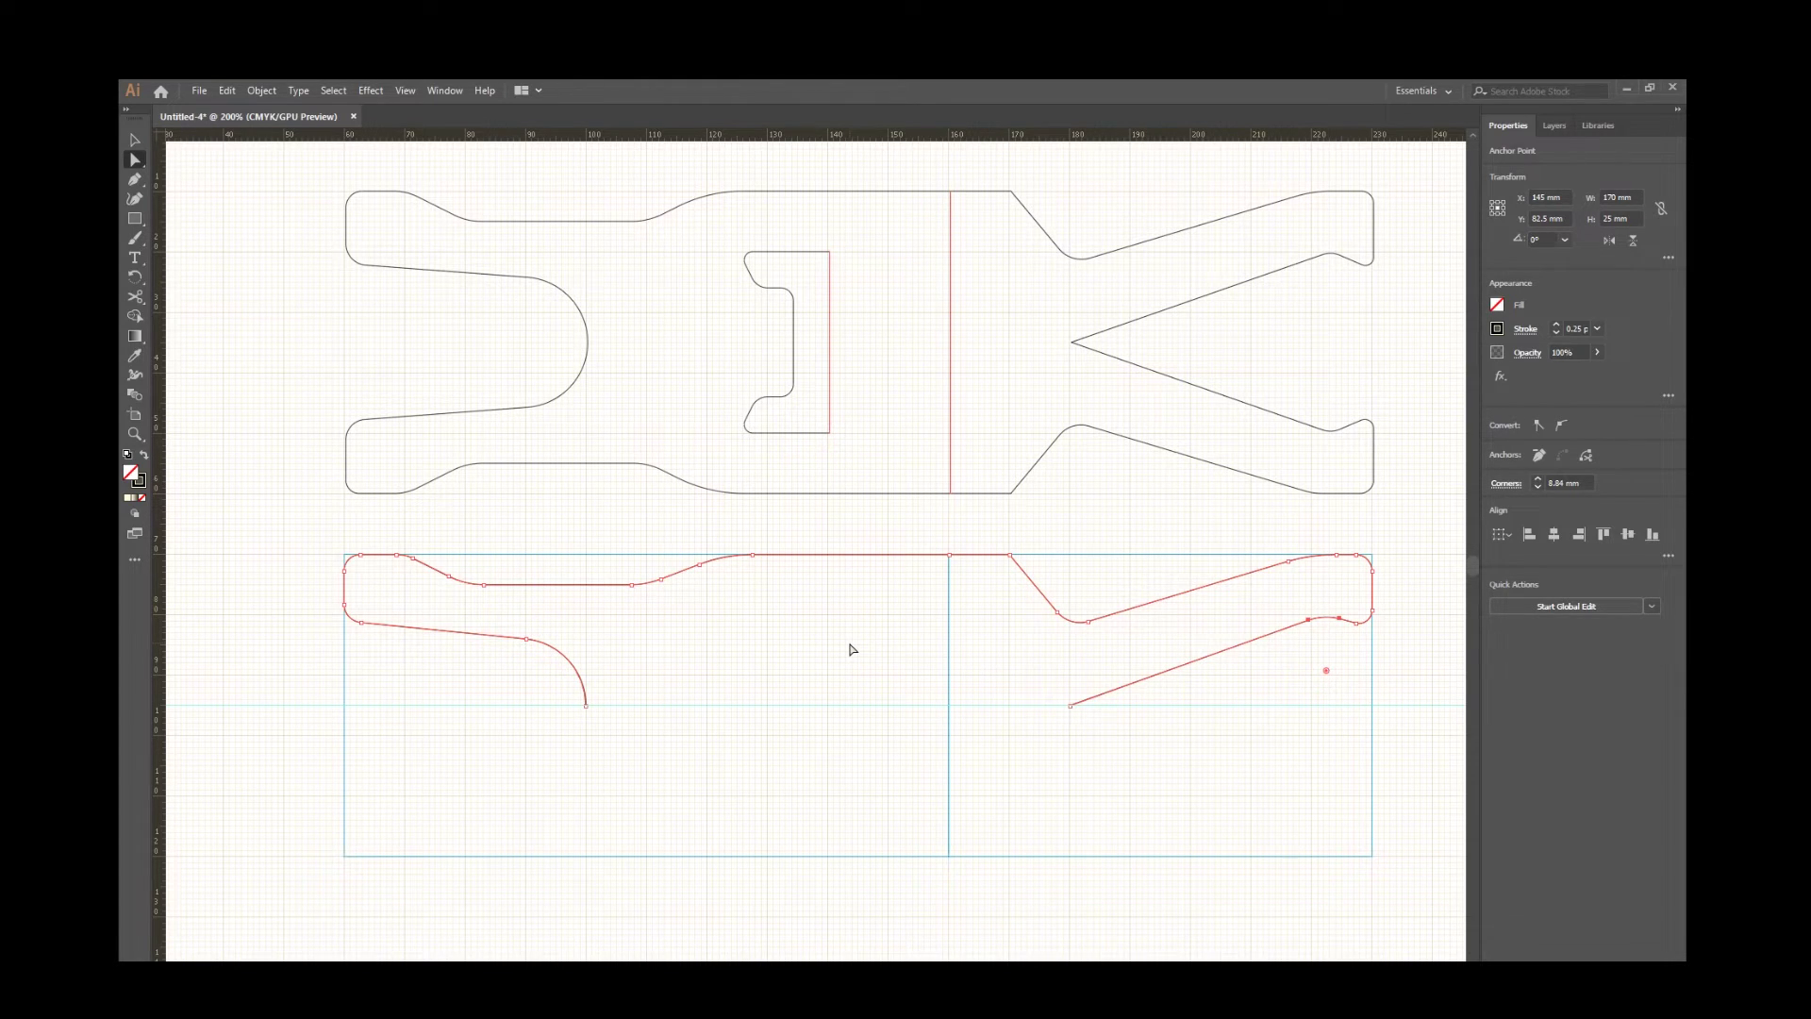
{"action": "left_click", "coordinate": [267, 554]}
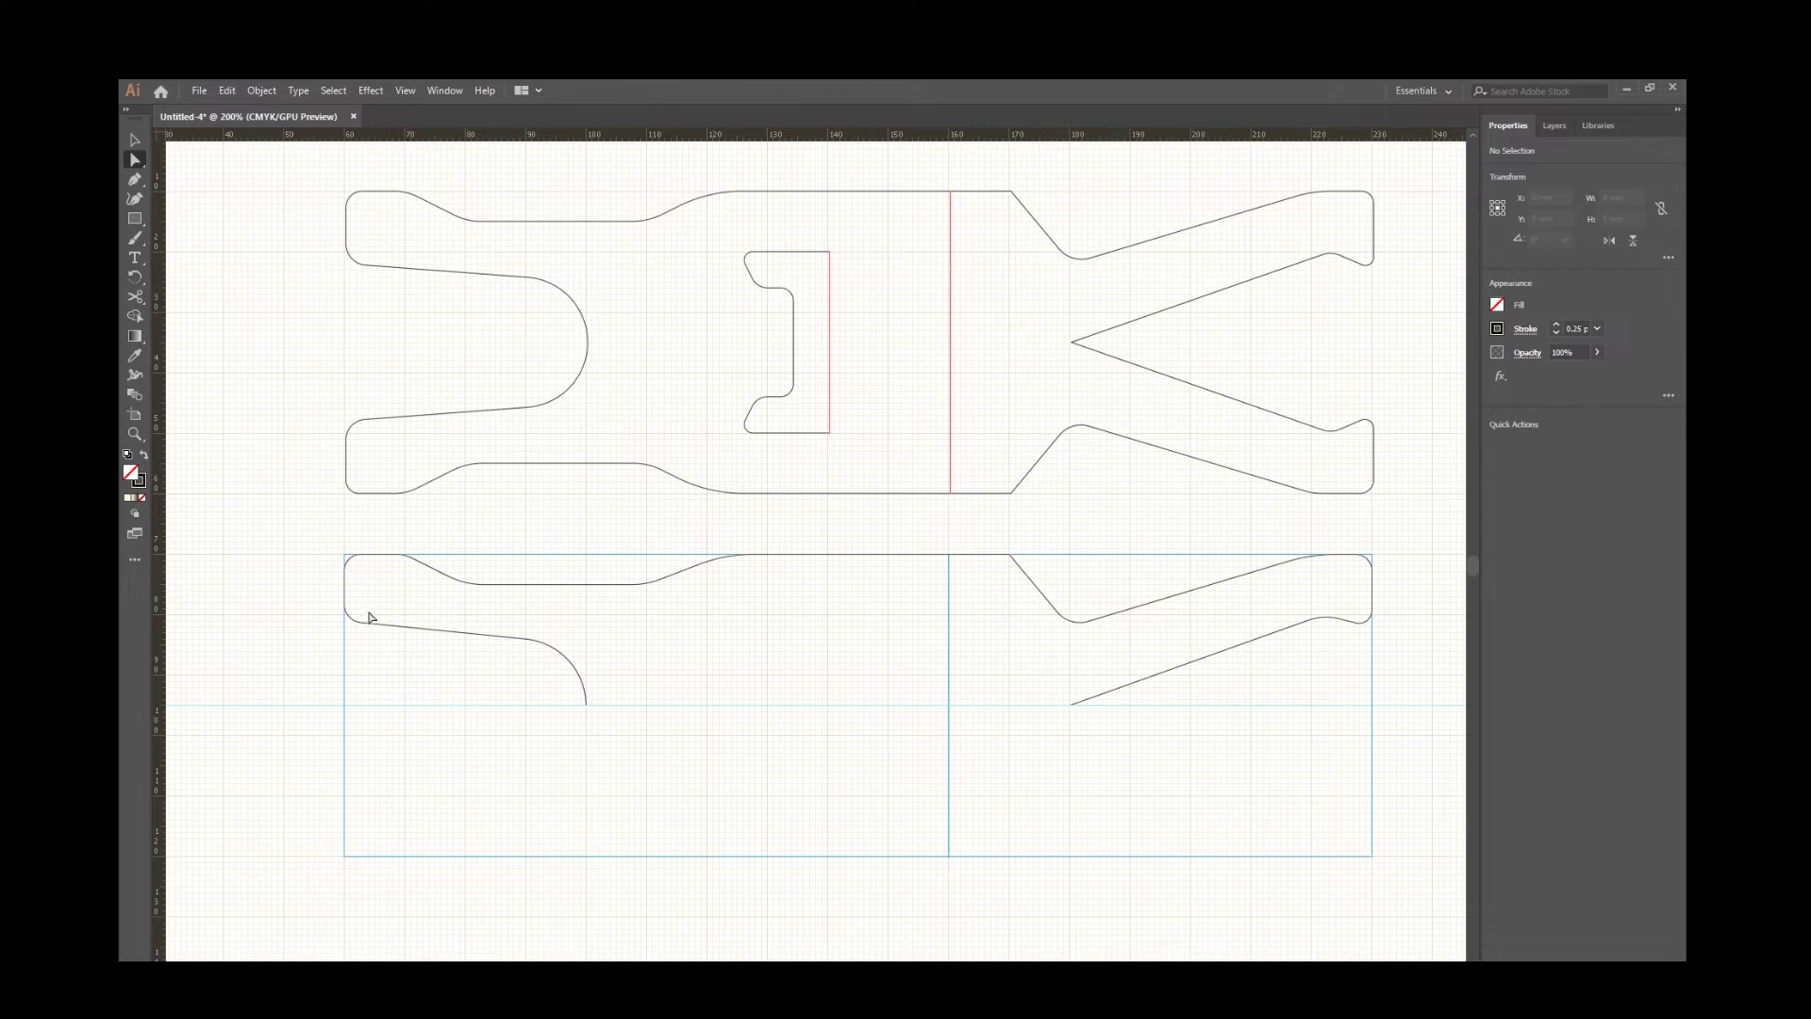
Select the rounded half-outline path and create a copy of it reflected across the horizontal axis.
{"action": "key", "text": "v"}
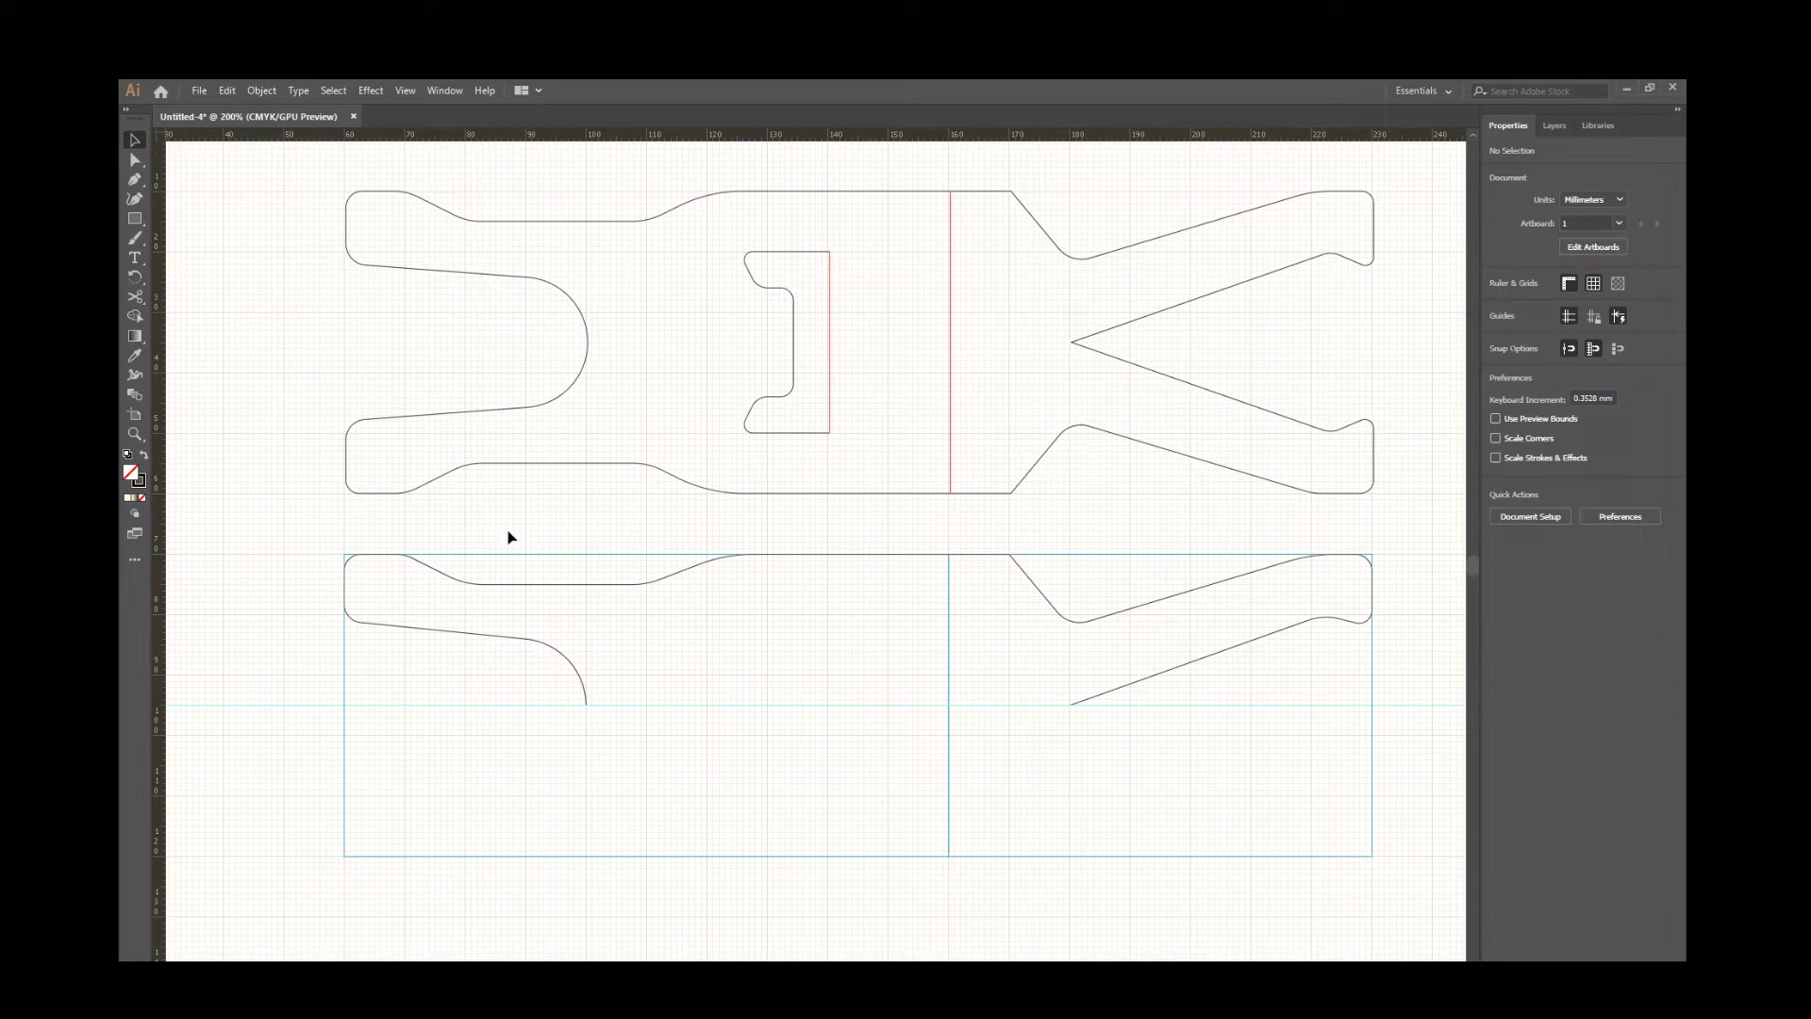
{"action": "left_click", "coordinate": [507, 632]}
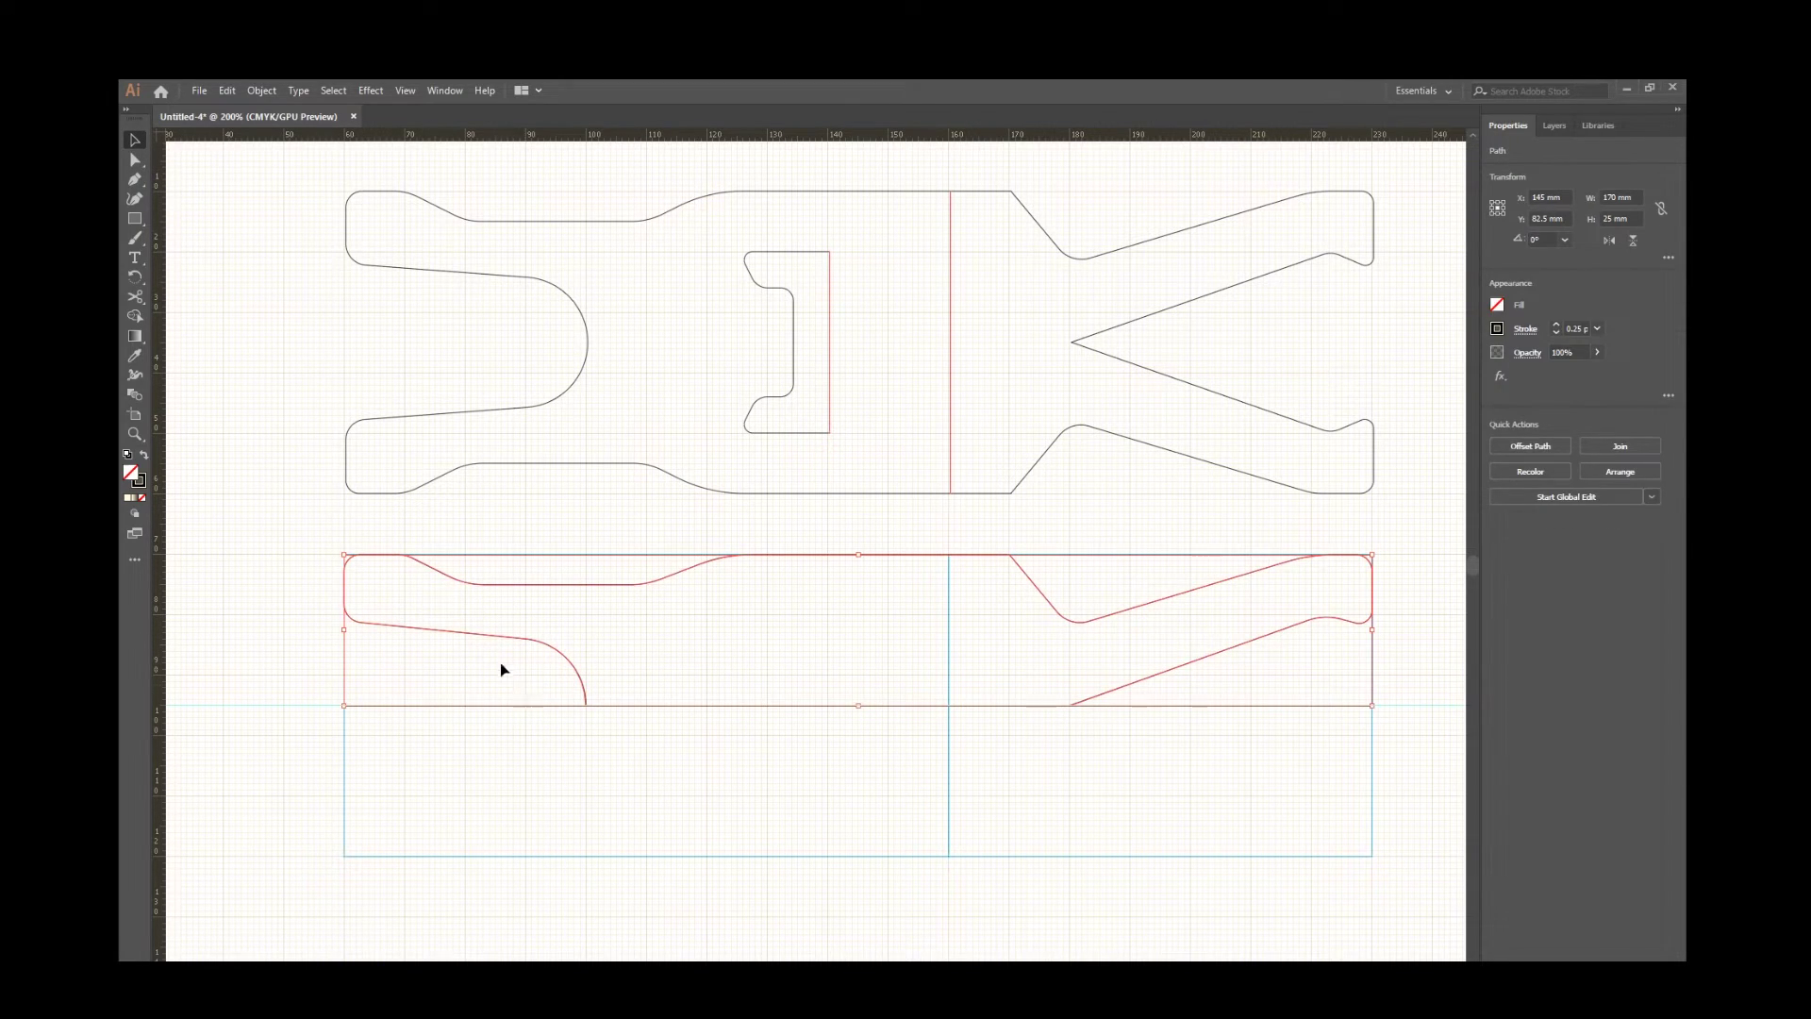
{"action": "left_click", "coordinate": [258, 90]}
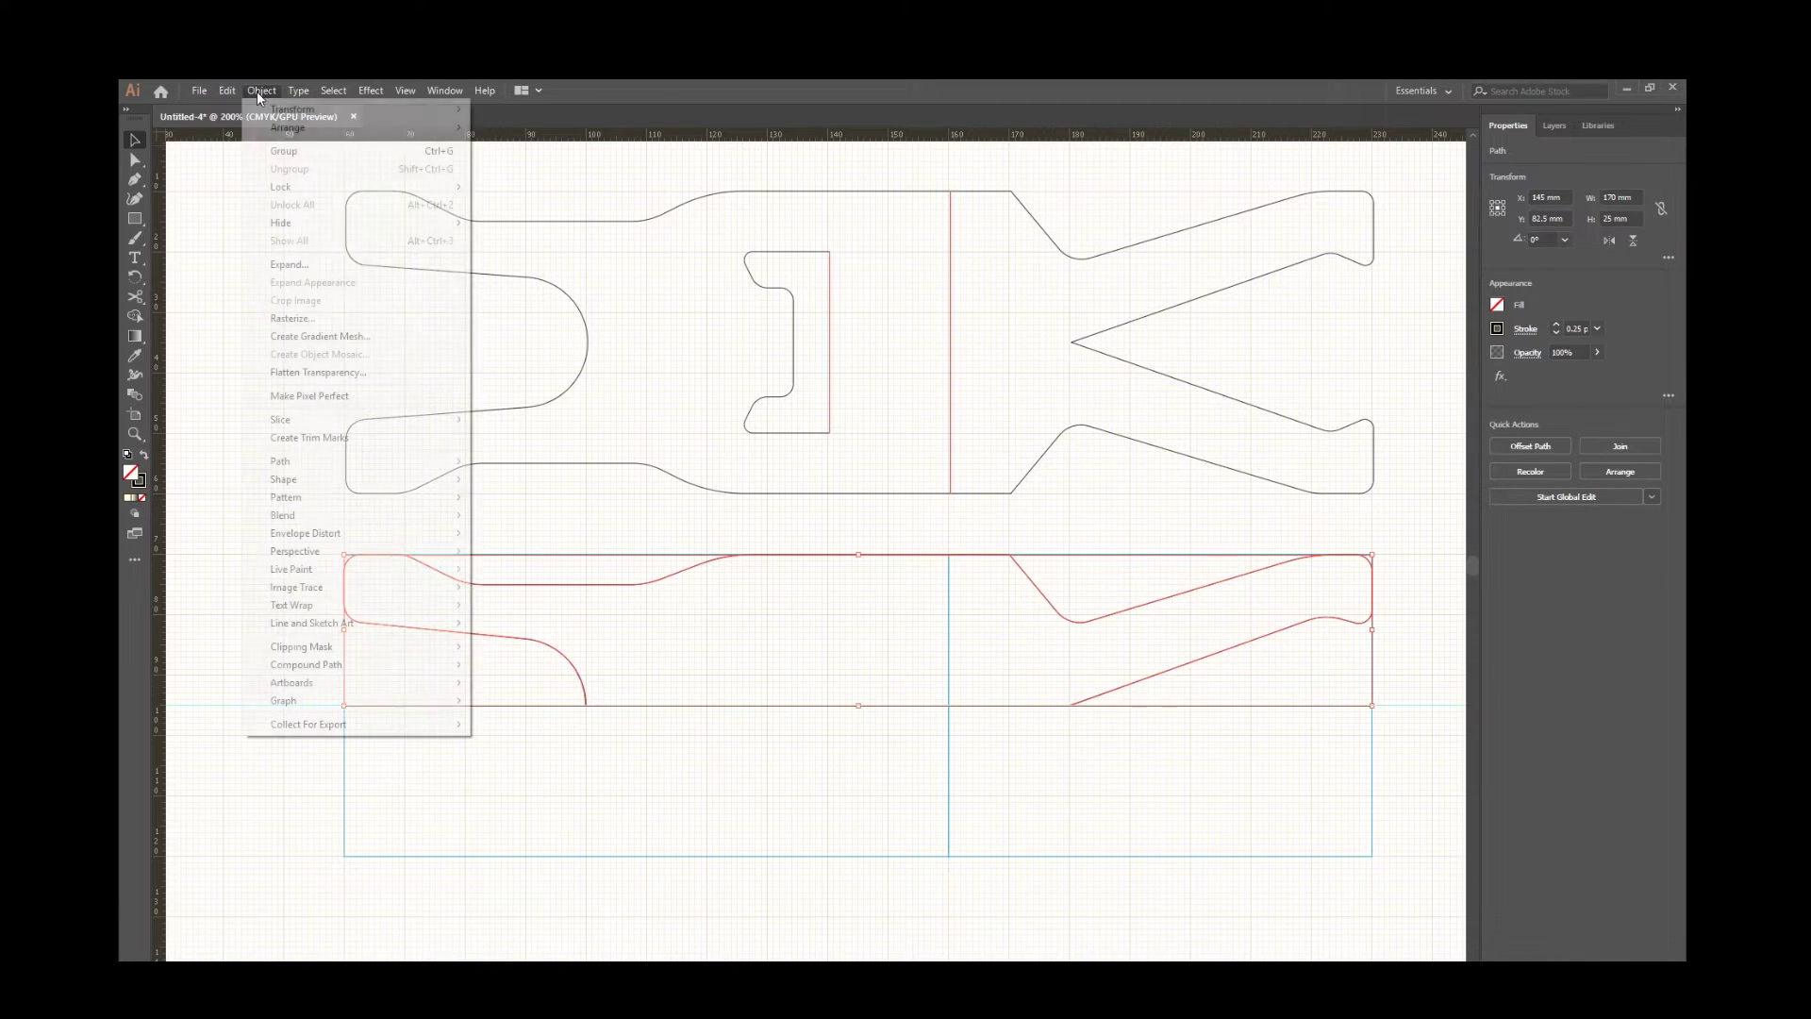
{"action": "mouse_move", "coordinate": [307, 110]}
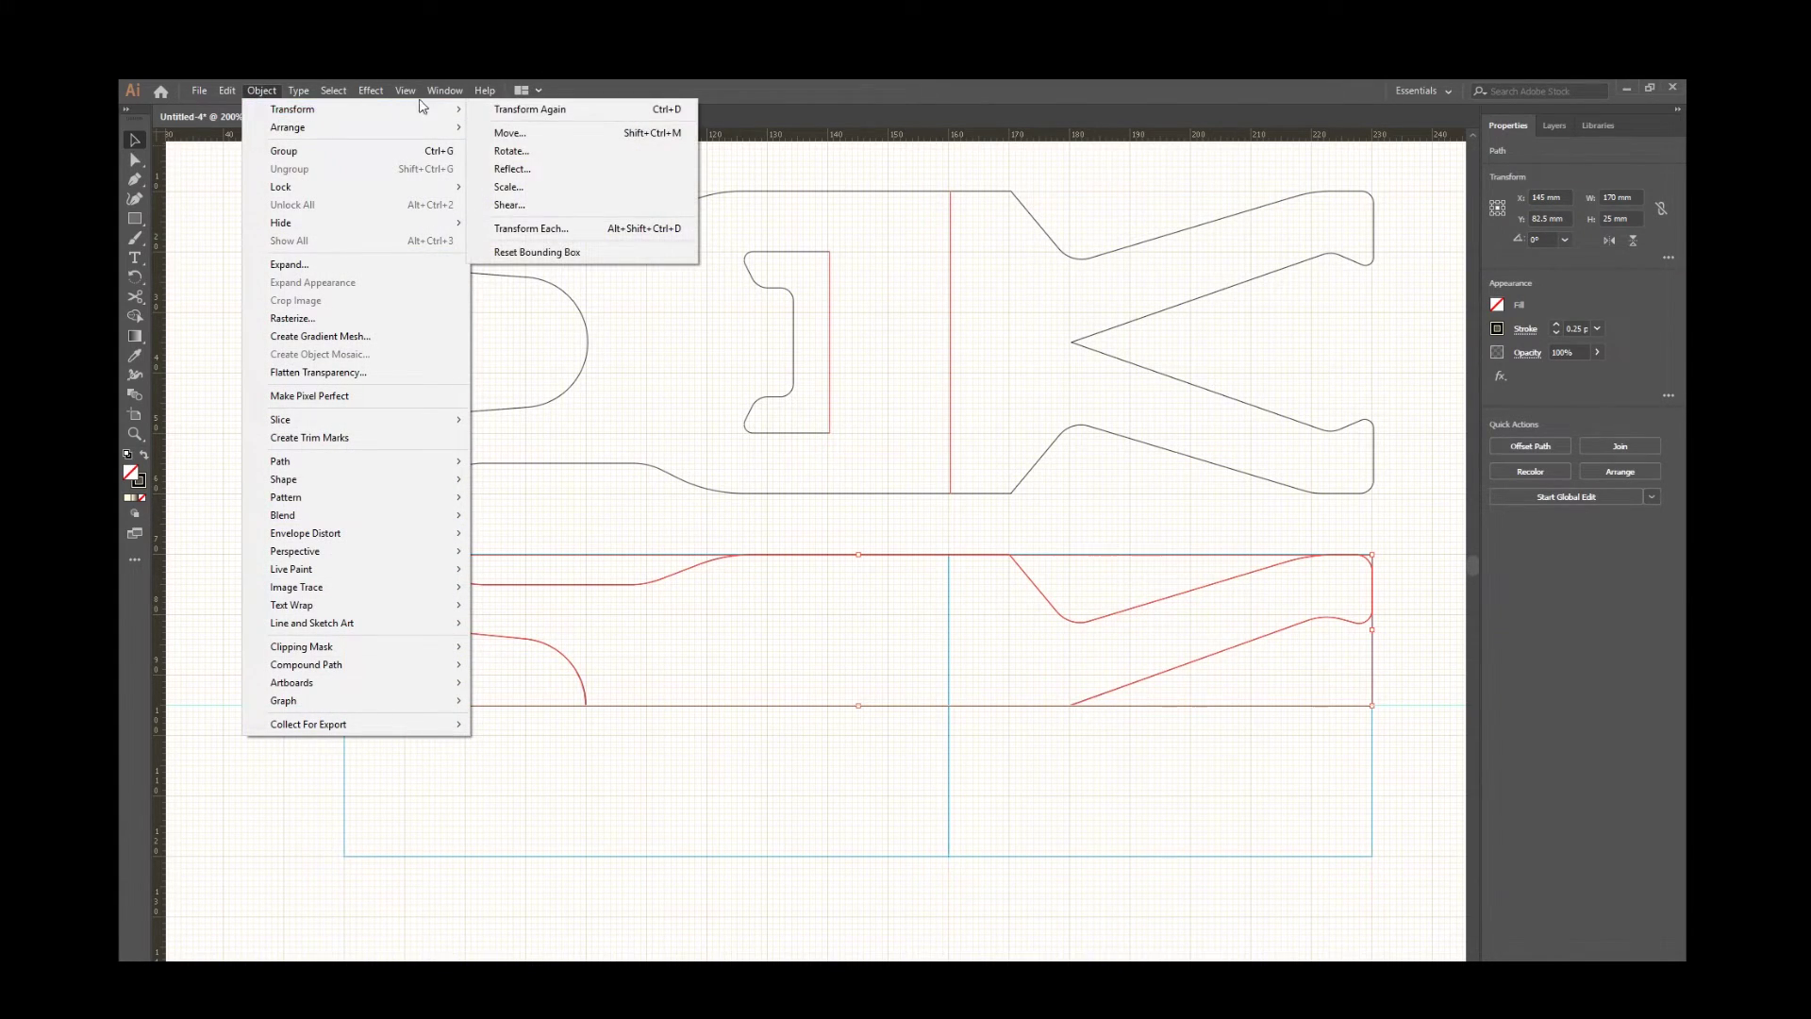
{"action": "left_click", "coordinate": [537, 170]}
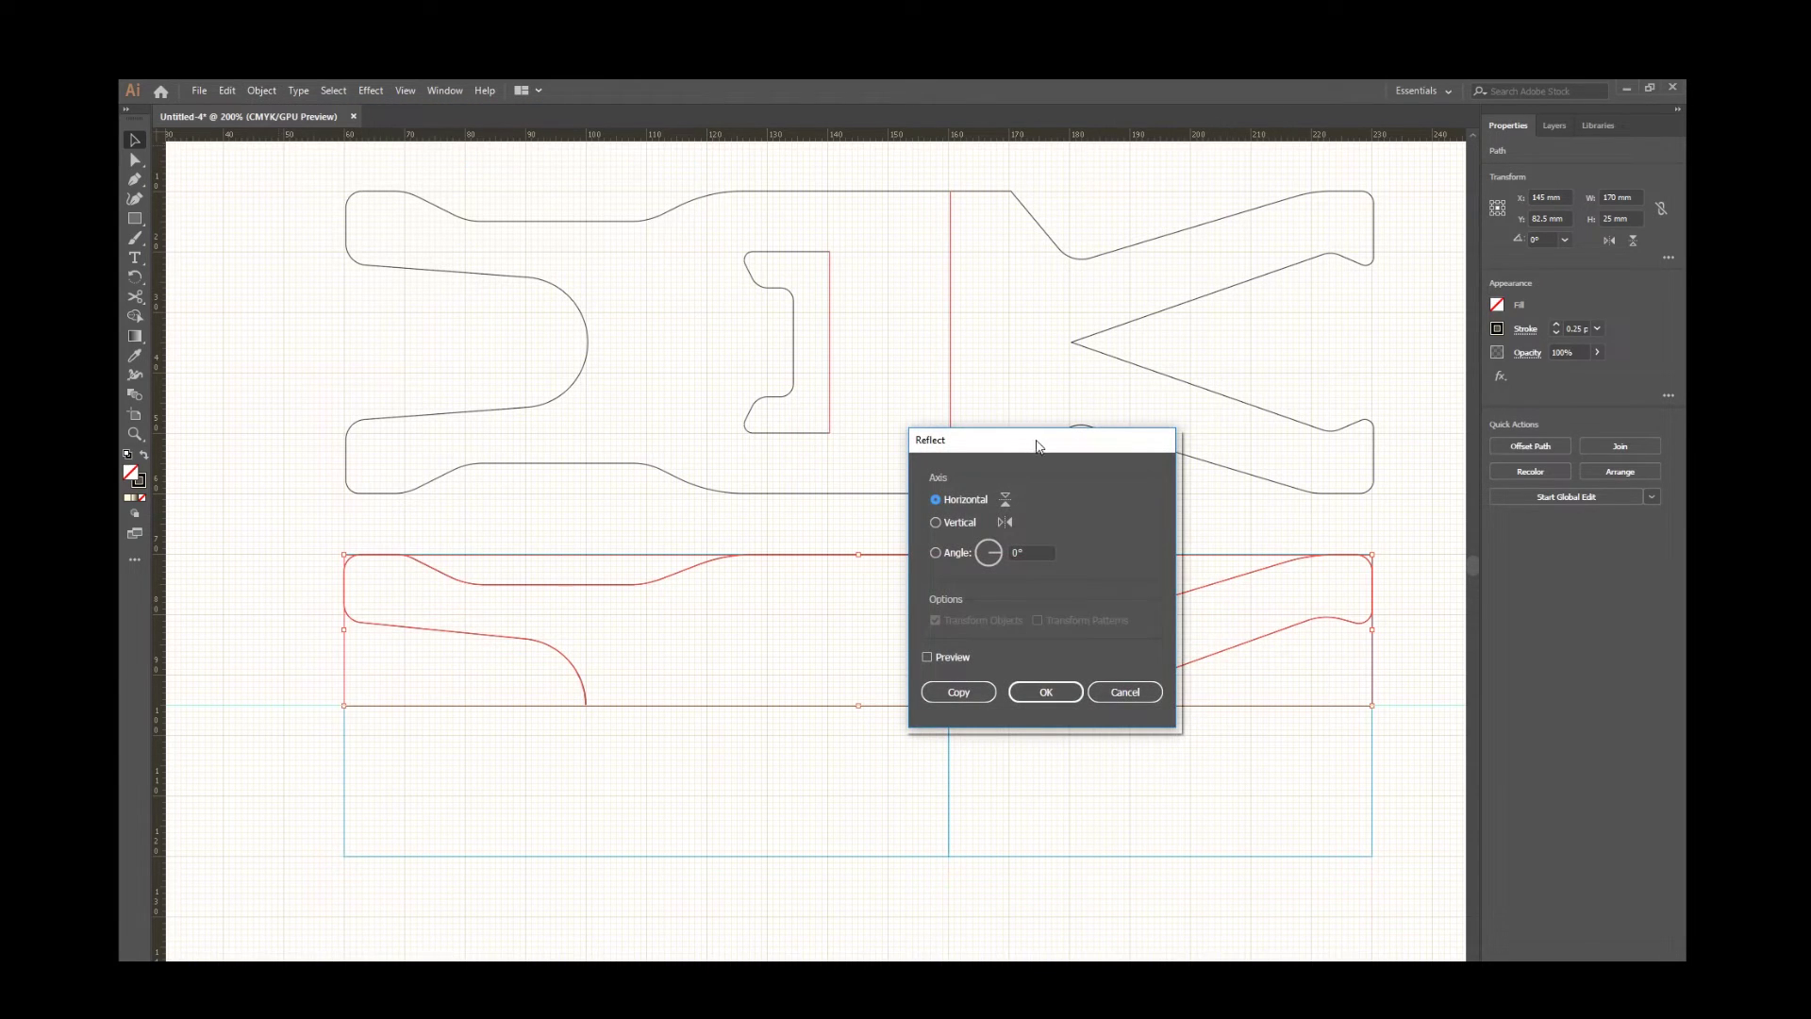
{"action": "left_click_drag", "start_coordinate": [1031, 439], "coordinate": [1149, 401]}
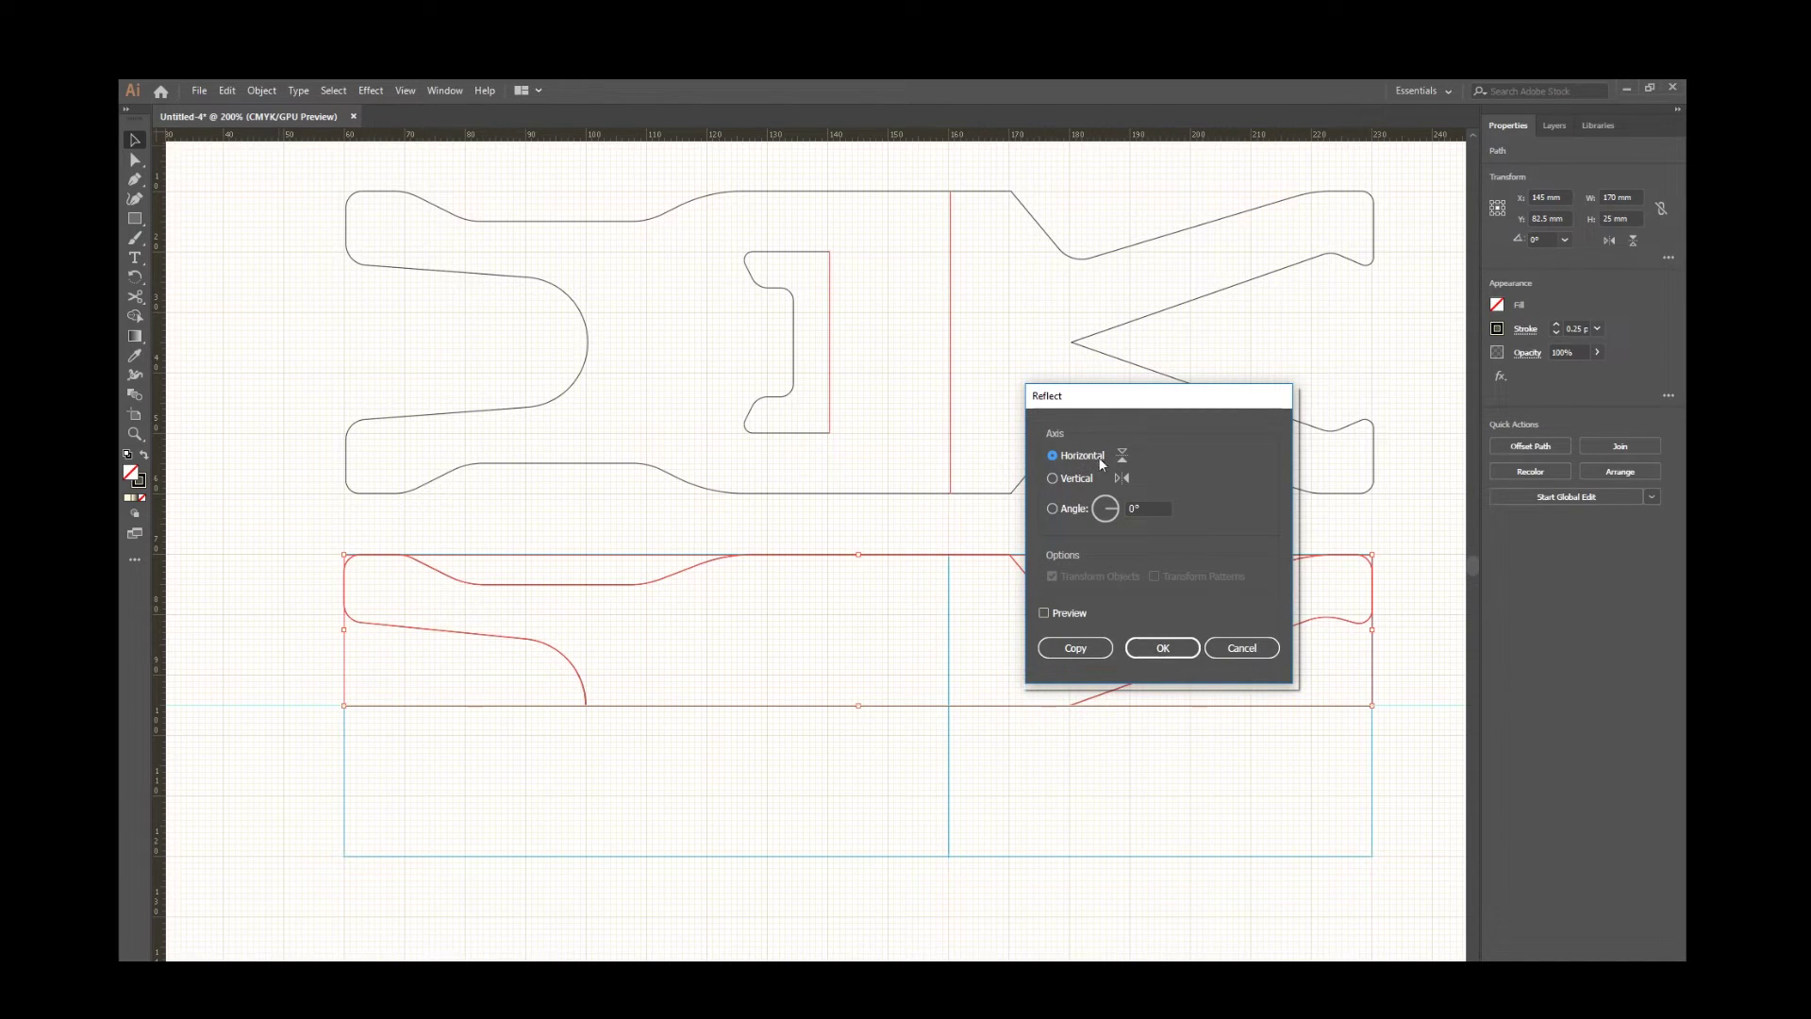
{"action": "left_click", "coordinate": [1160, 650]}
{"action": "left_click", "coordinate": [1075, 649]}
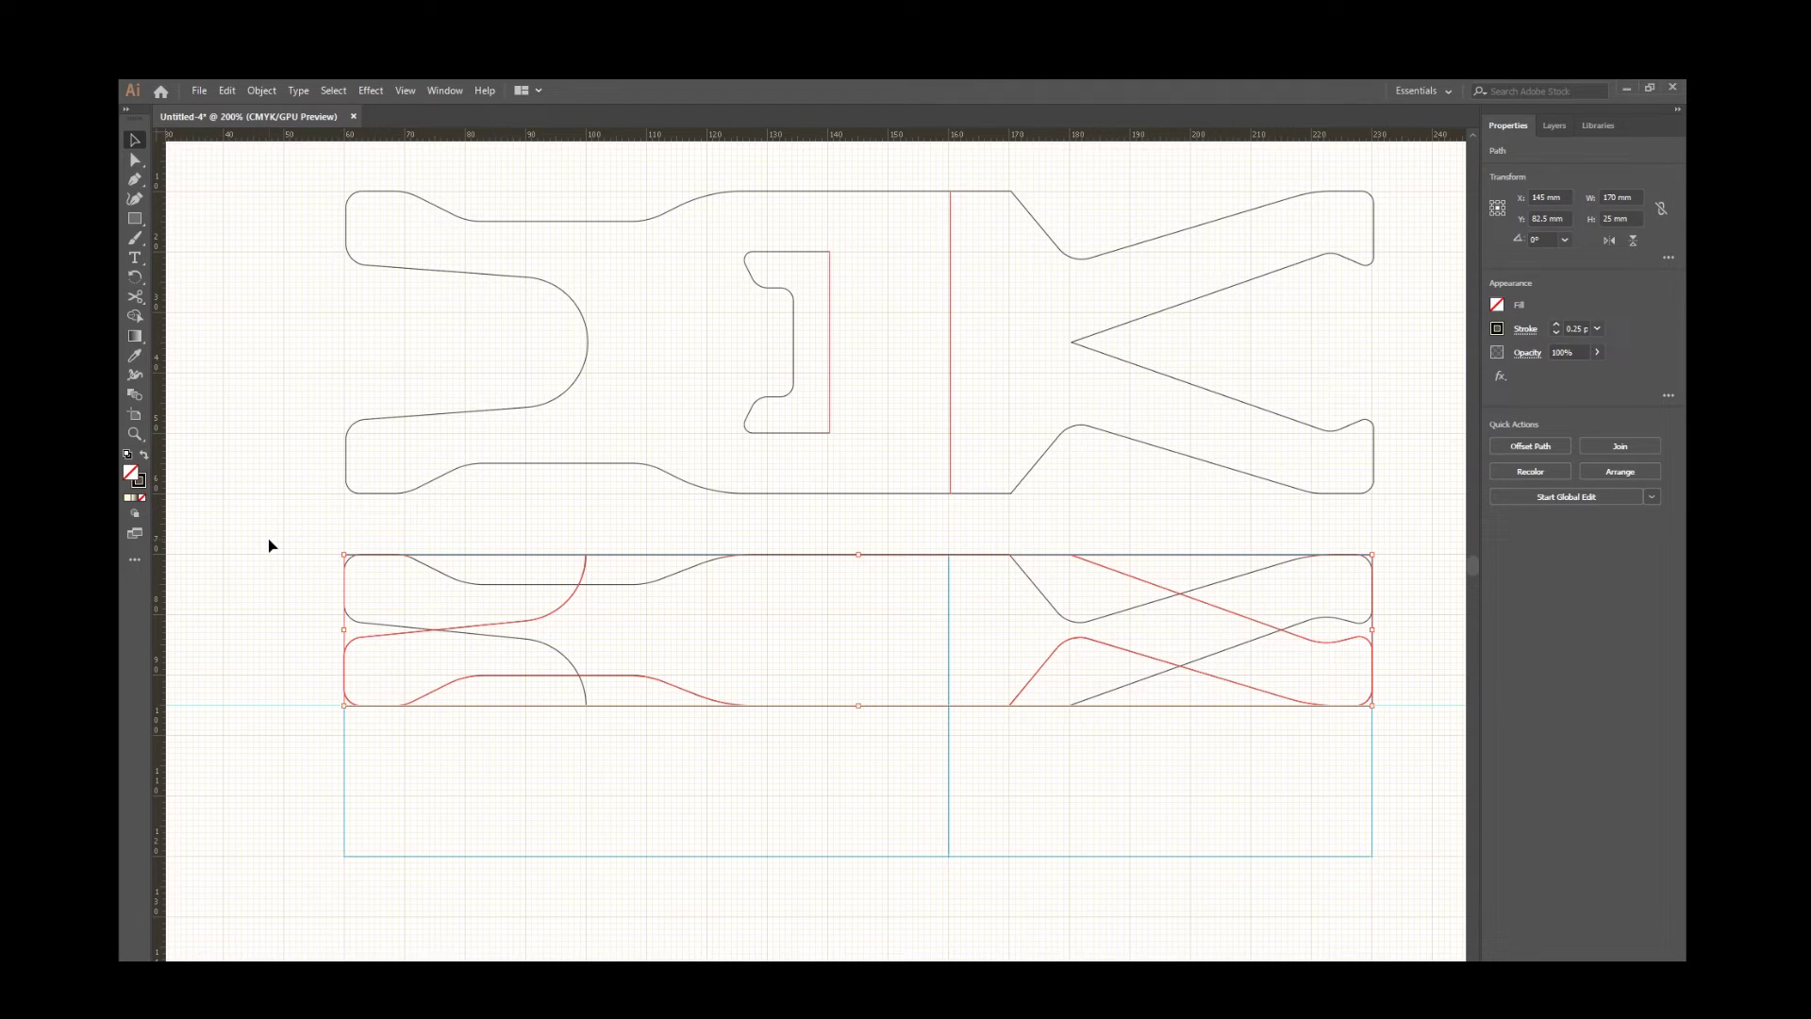
Move the reflected copy 25 mm down to Y 107.5 mm so it meets the original at the centre guide, and deselect it.
{"action": "key", "text": "Down"}
{"action": "key", "text": "Down"}
{"action": "key", "text": "Down"}
{"action": "key", "text": "Down"}
{"action": "key", "text": "Down"}
{"action": "key", "text": "Down"}
{"action": "key", "text": "Down"}
{"action": "key", "text": "Down"}
{"action": "key", "text": "Down"}
{"action": "key", "text": "Down"}
{"action": "key", "text": "Down"}
{"action": "key", "text": "Down"}
{"action": "key", "text": "Down"}
{"action": "key", "text": "Down"}
{"action": "key", "text": "Down"}
{"action": "key", "text": "Down"}
{"action": "key", "text": "Down"}
{"action": "key", "text": "Down"}
{"action": "key", "text": "Down"}
{"action": "key", "text": "Down"}
{"action": "key", "text": "Down"}
{"action": "key", "text": "Down"}
{"action": "key", "text": "Down"}
{"action": "key", "text": "Down"}
{"action": "key", "text": "Down"}
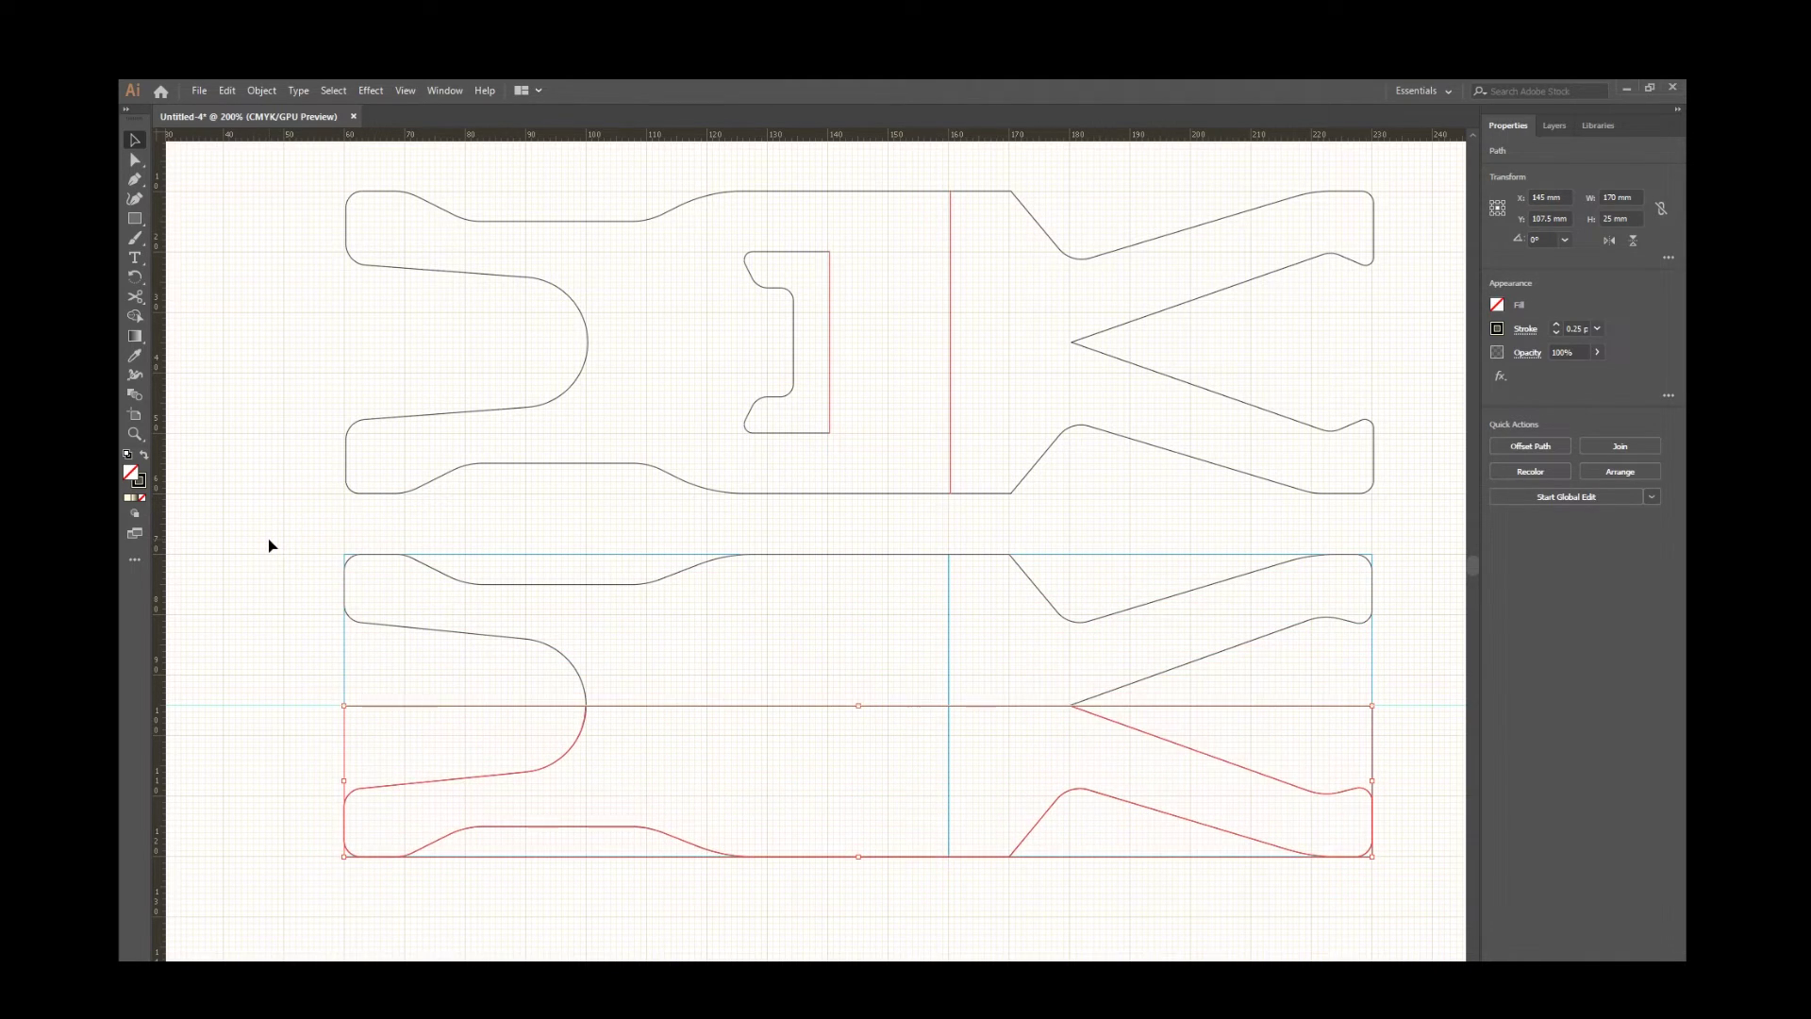
{"action": "left_click", "coordinate": [269, 545]}
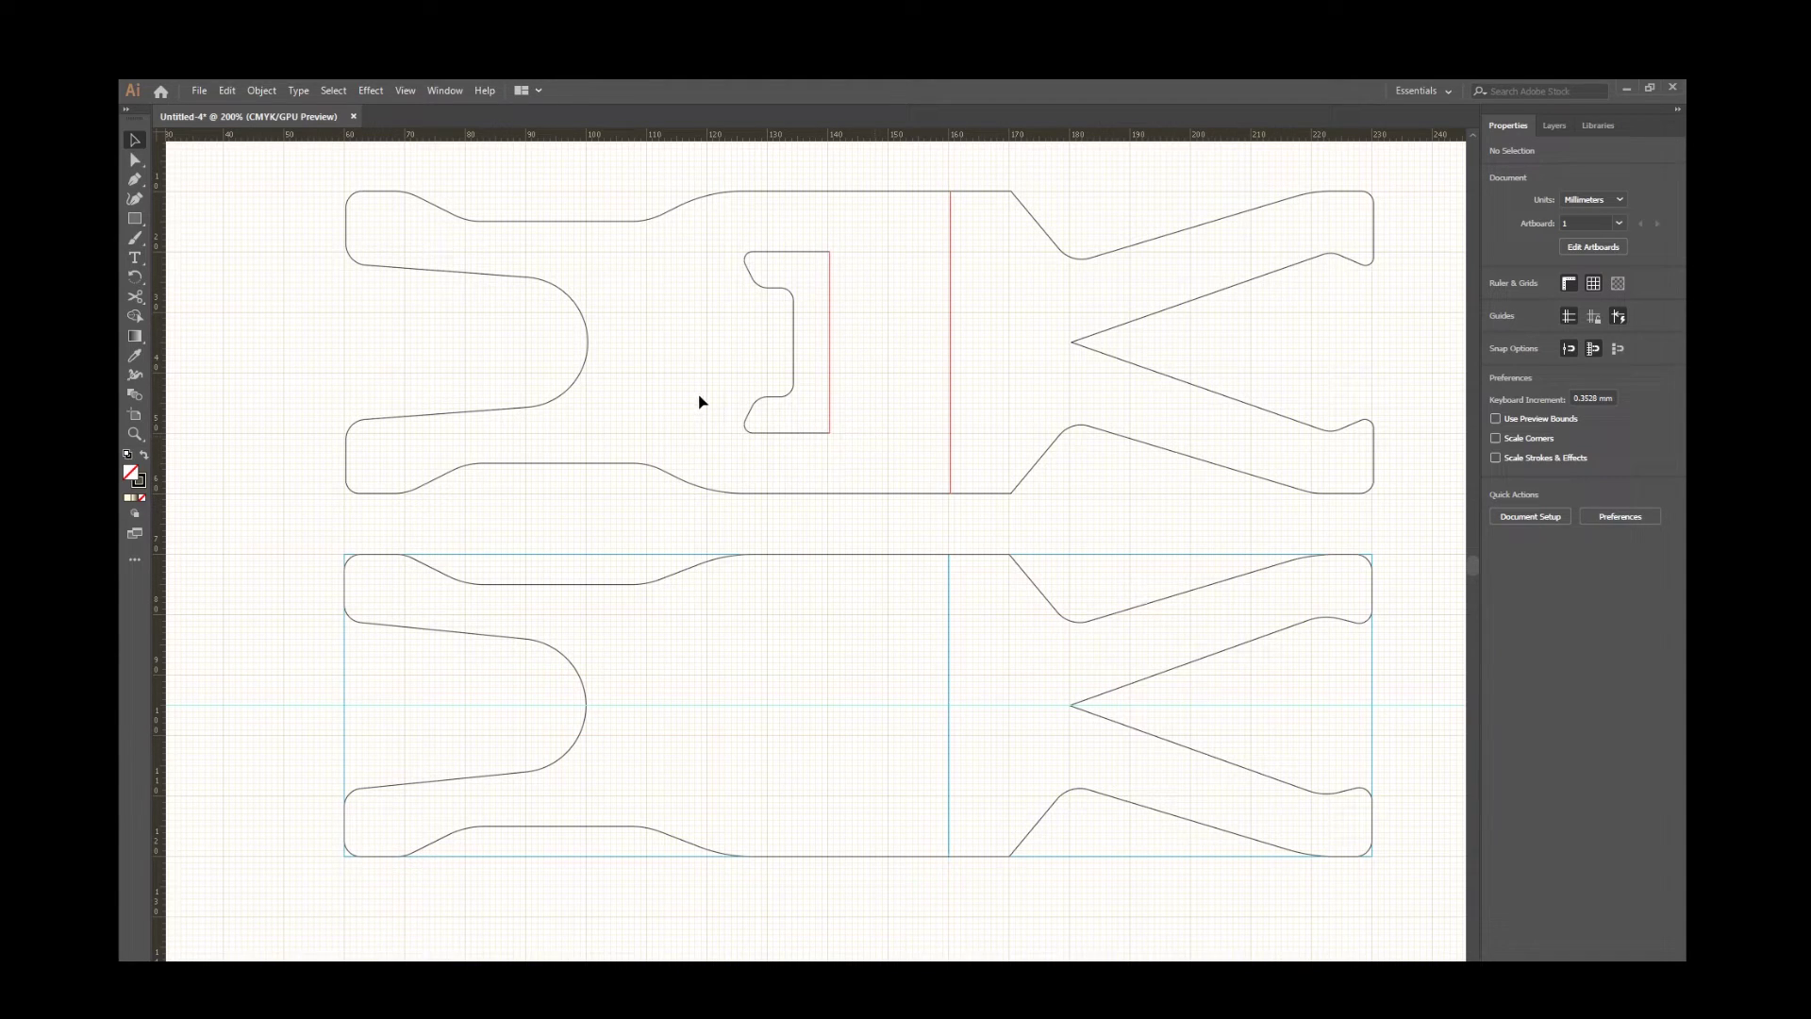
Draw a 50 mm vertical Pen line at X 160 mm from the outline's upper edge to its lower edge, and select it.
{"action": "key", "text": "p"}
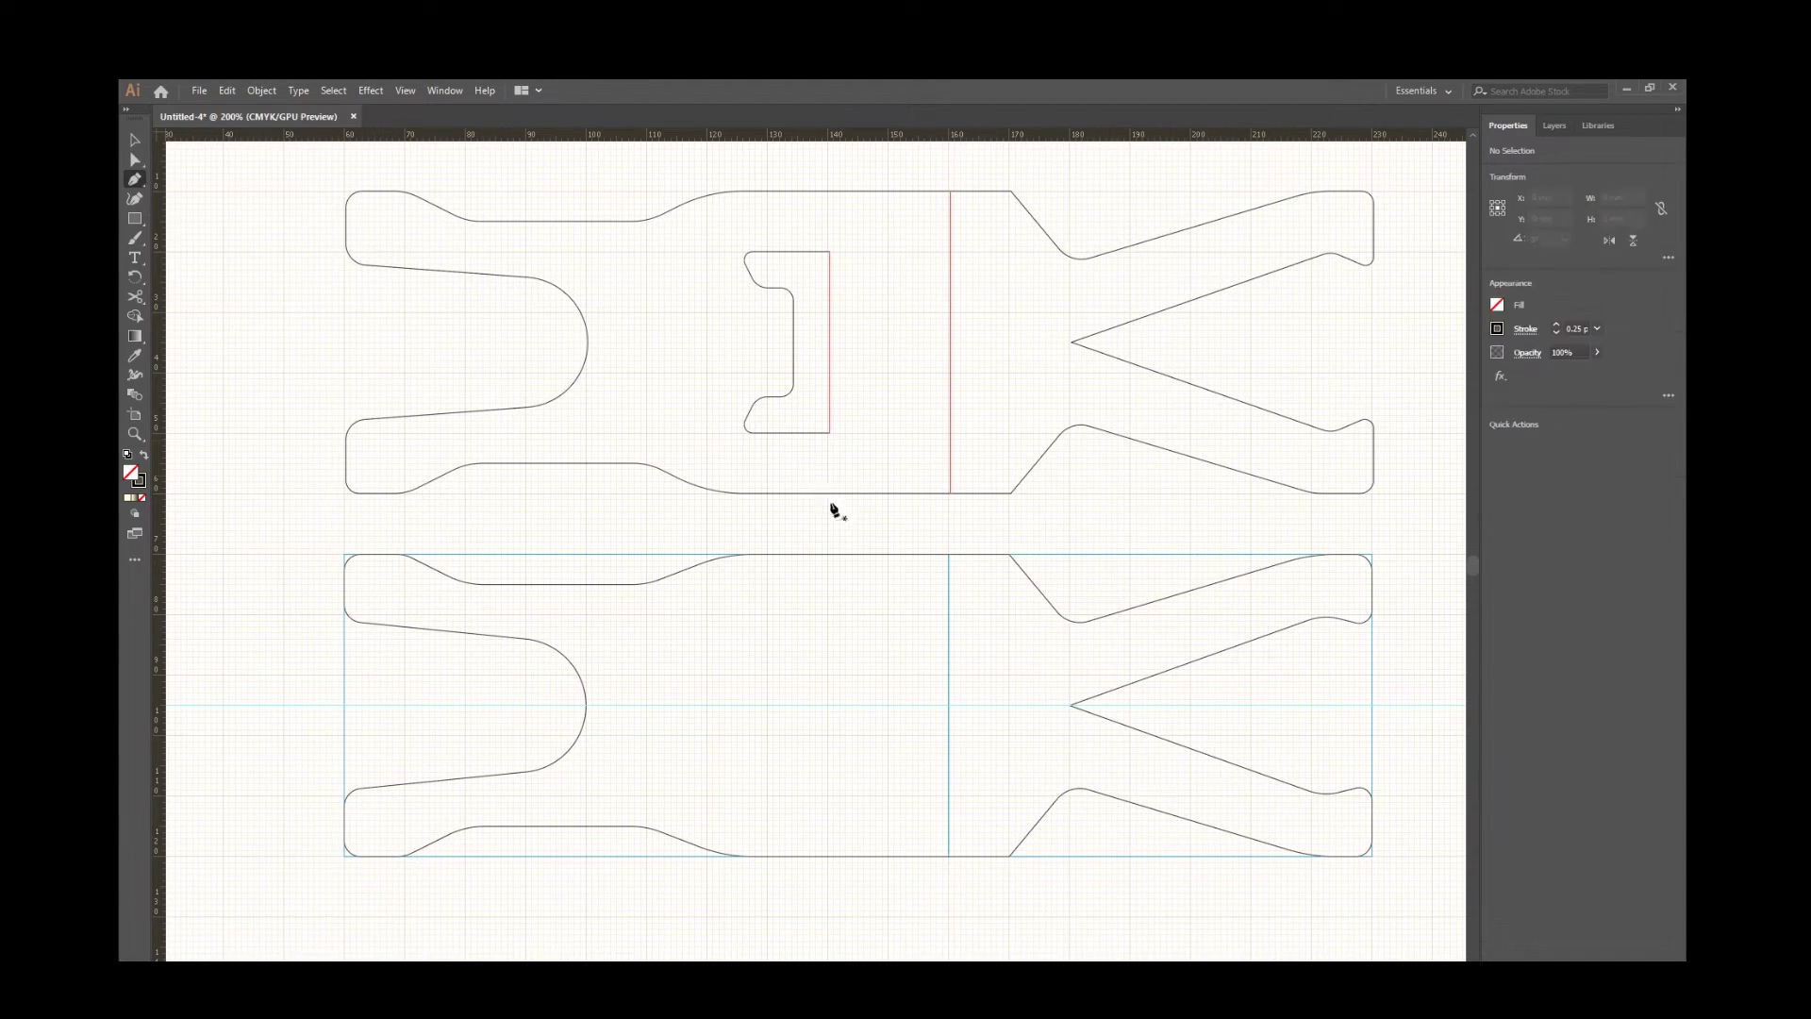
{"action": "left_click", "coordinate": [949, 556]}
{"action": "left_click", "coordinate": [950, 856]}
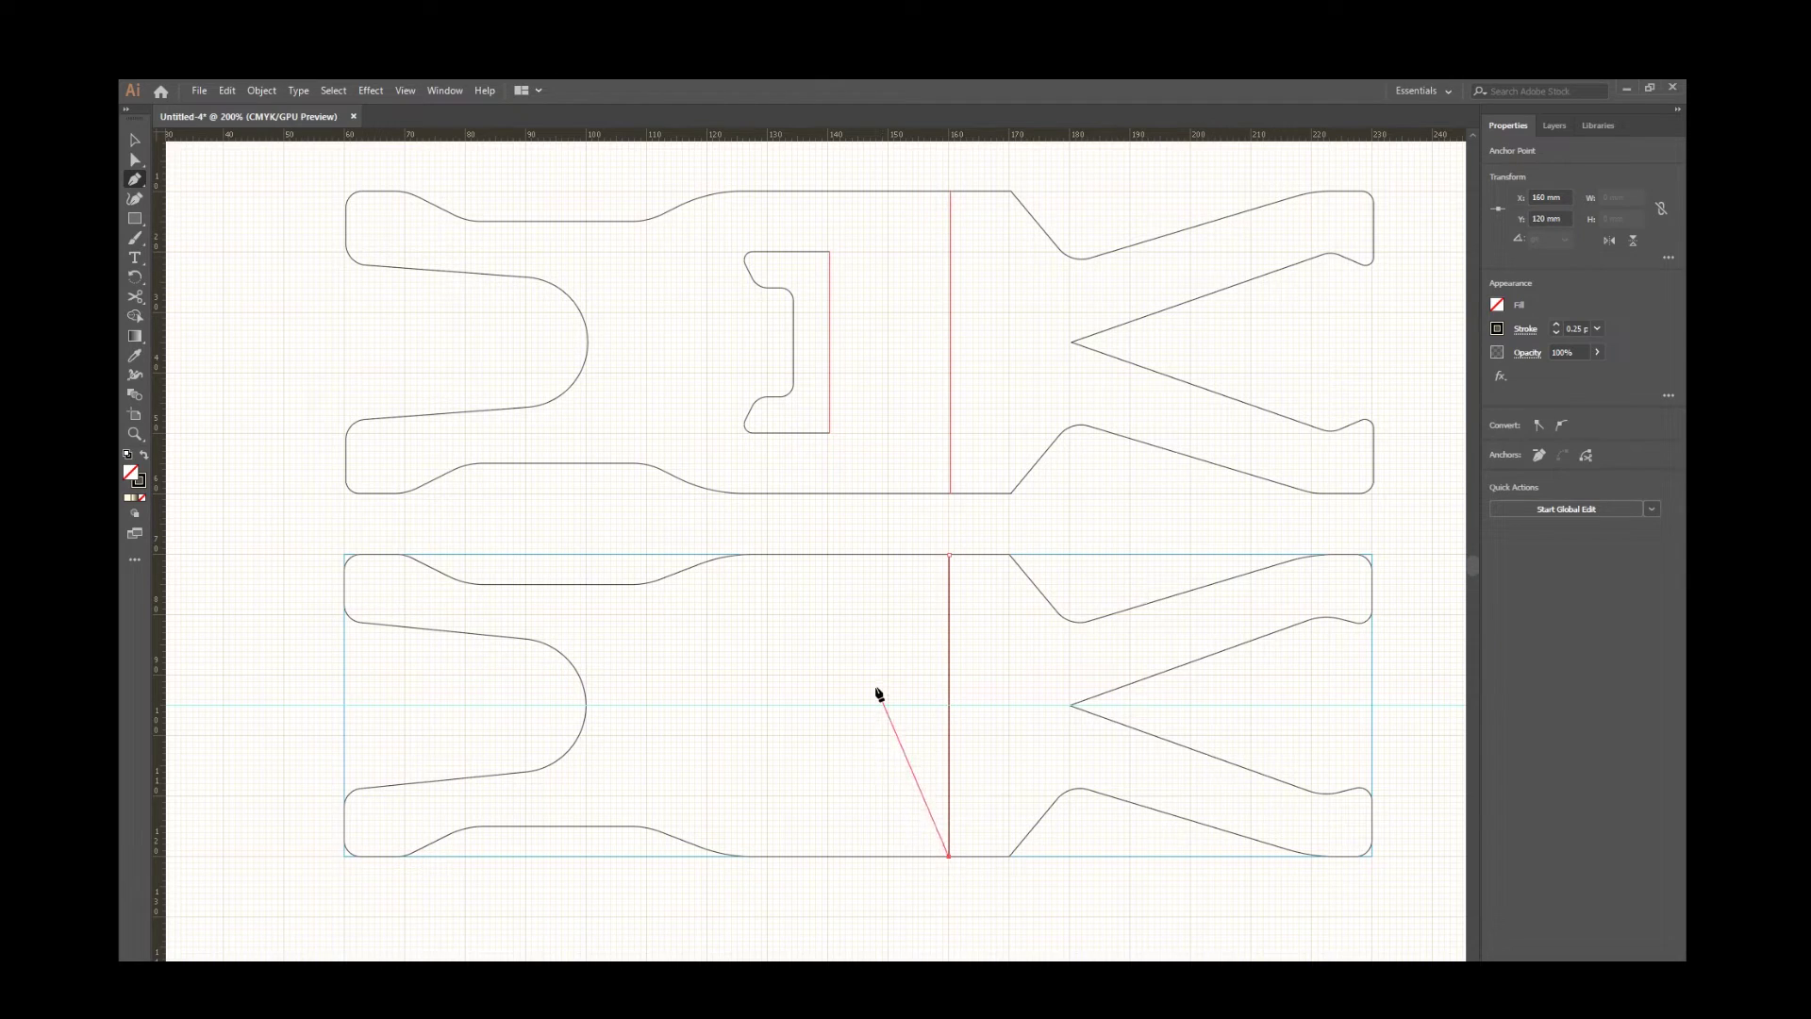
{"action": "key", "text": "Escape"}
{"action": "key", "text": "v"}
{"action": "left_click", "coordinate": [897, 654]}
{"action": "left_click_drag", "start_coordinate": [901, 632], "coordinate": [1006, 651]}
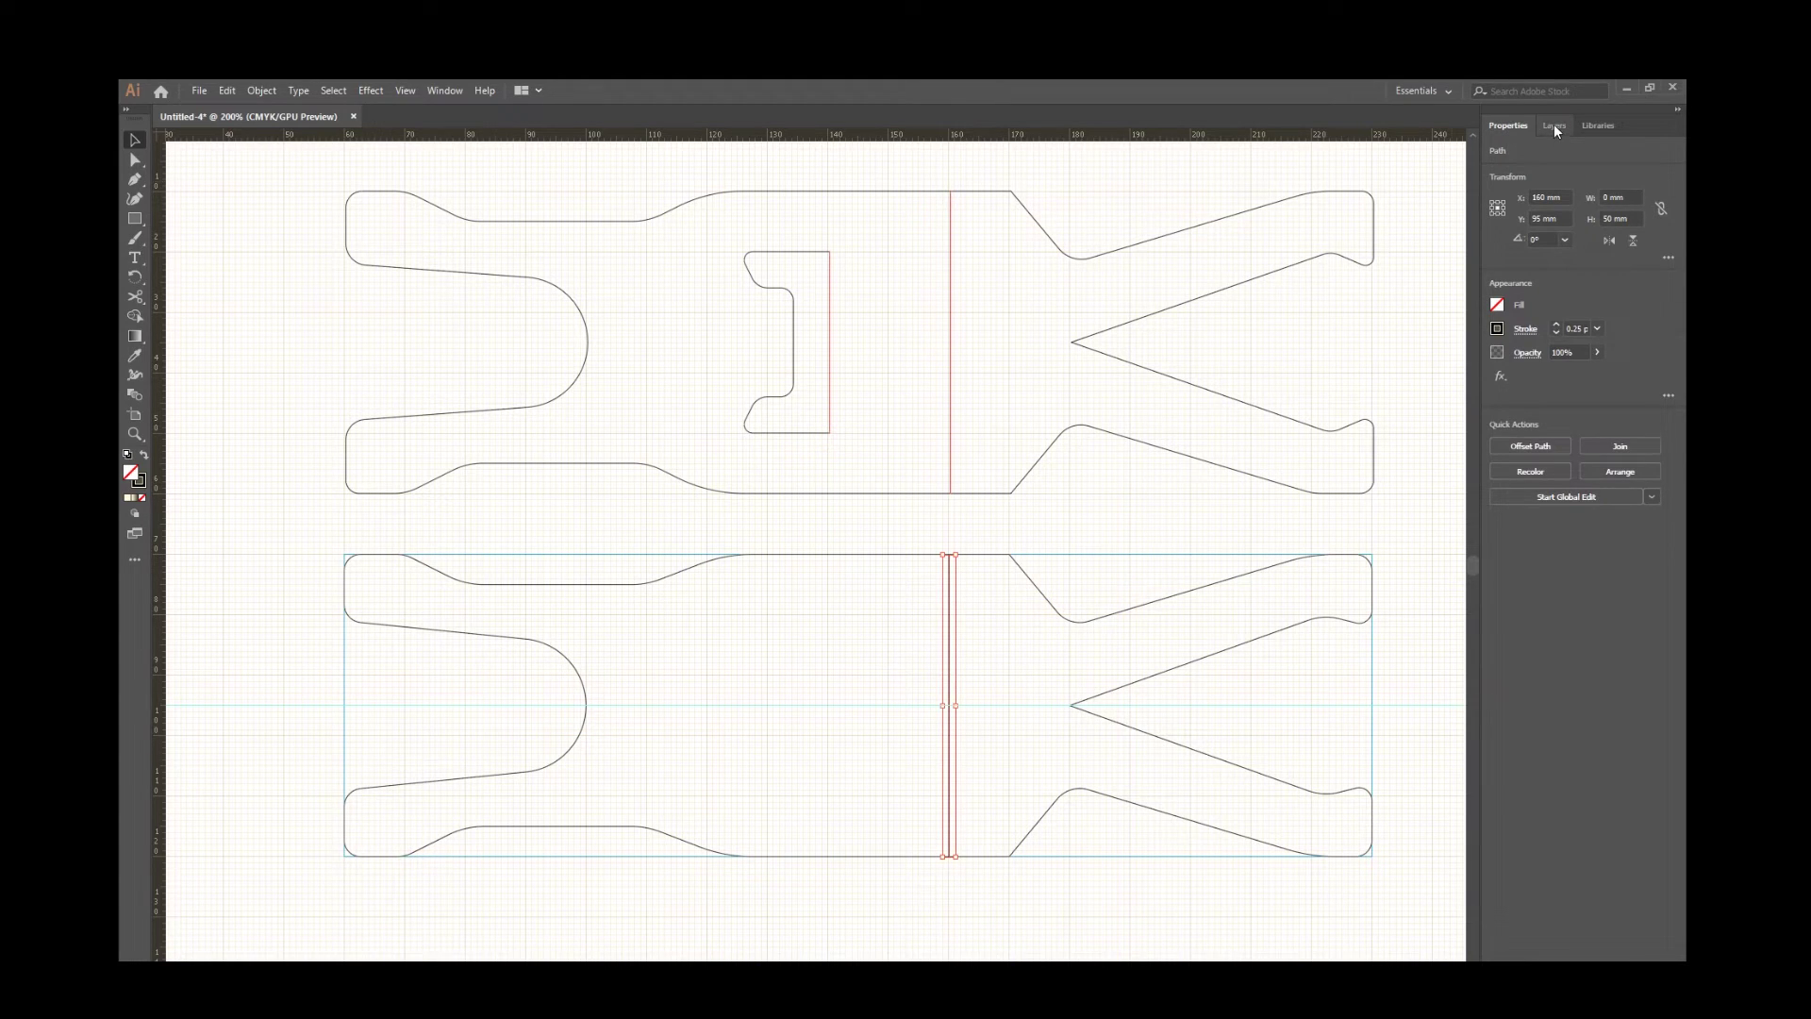
Give the vertical line at X 160 mm a red stroke and deselect it.
{"action": "left_click", "coordinate": [1497, 329]}
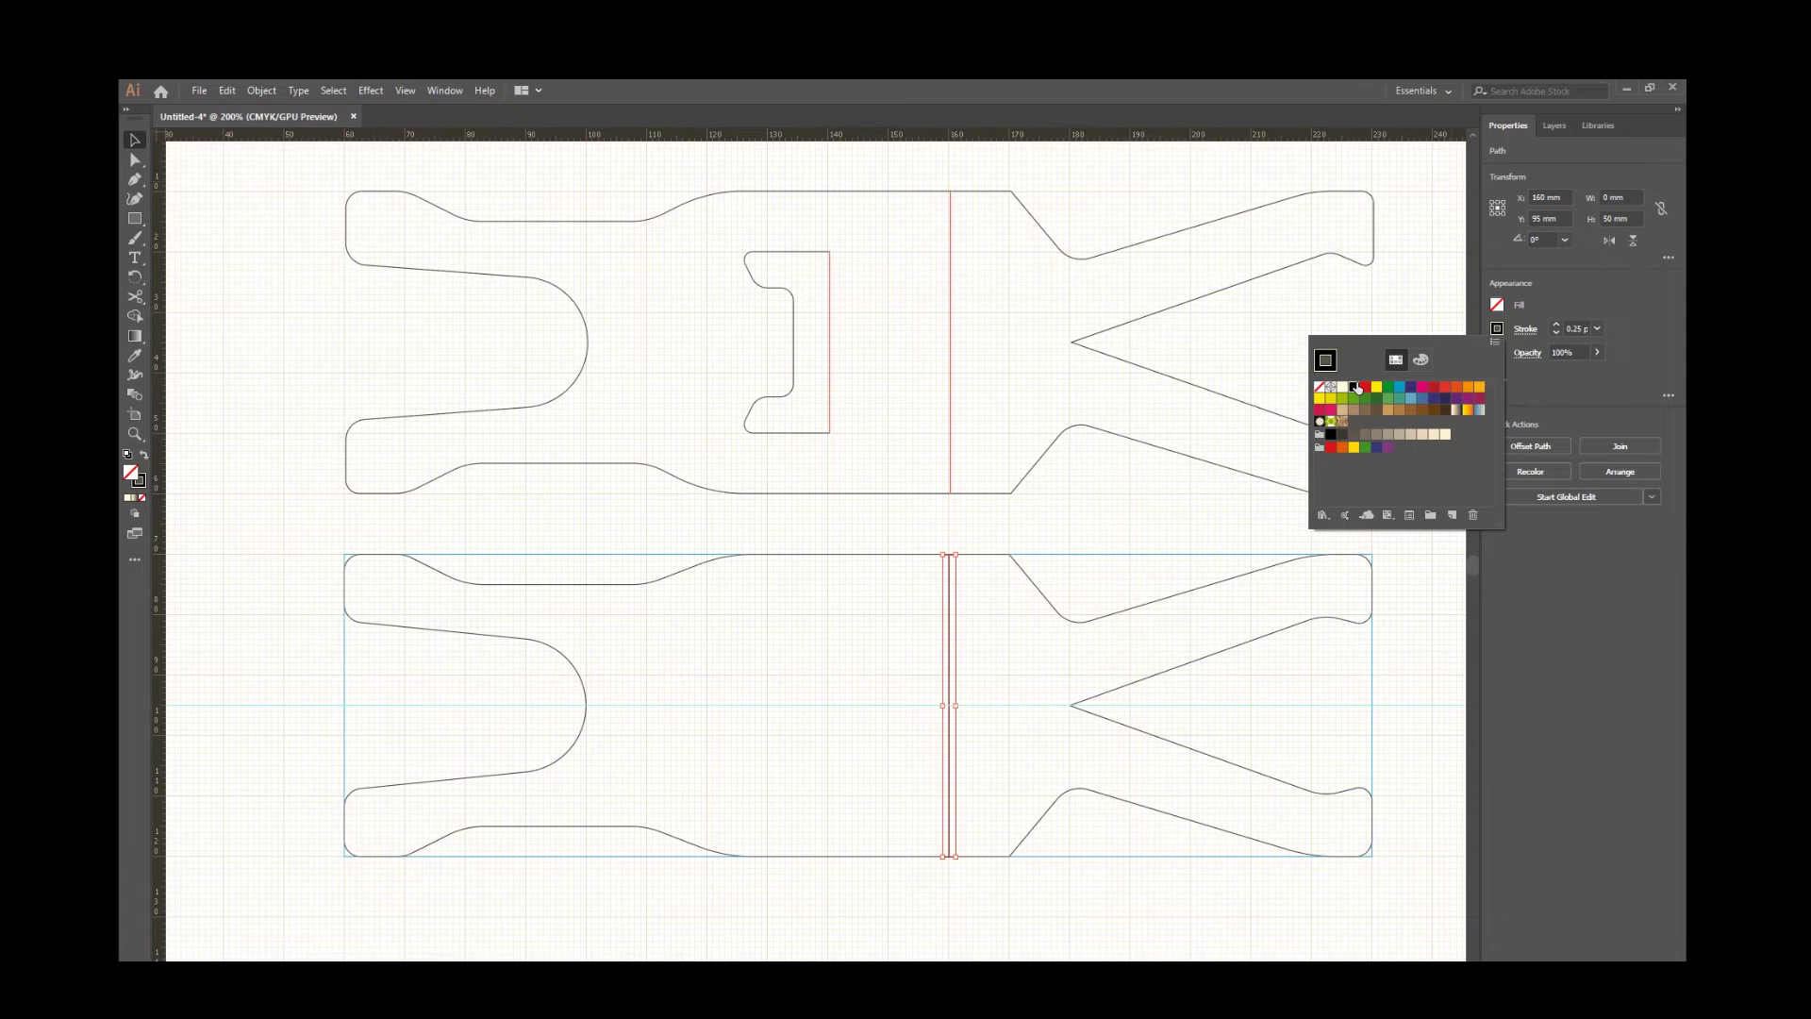
{"action": "left_click", "coordinate": [1368, 390]}
{"action": "left_click", "coordinate": [1103, 523]}
{"action": "left_click", "coordinate": [817, 615]}
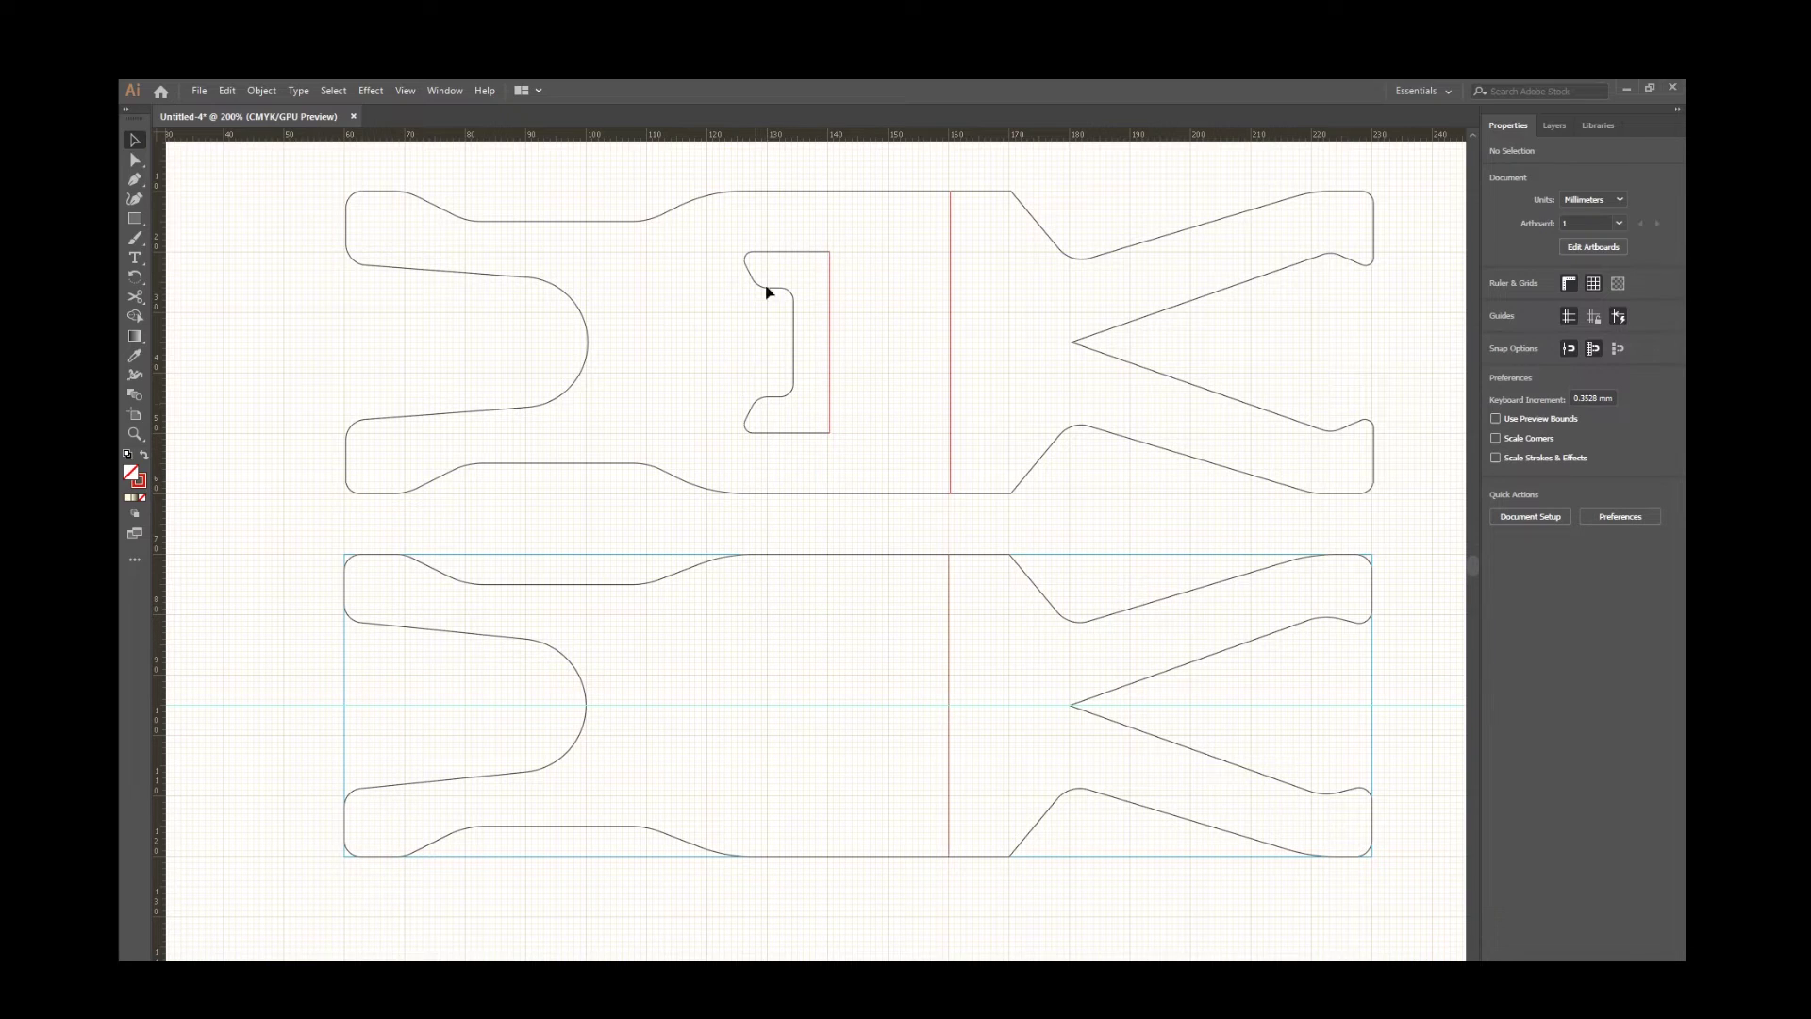
Draw the inner cutout's upper half as a black Pen path from X 140 mm: 15 mm up, 14 mm left, slanting inward, 4 mm right, down to the guide.
{"action": "key", "text": "p"}
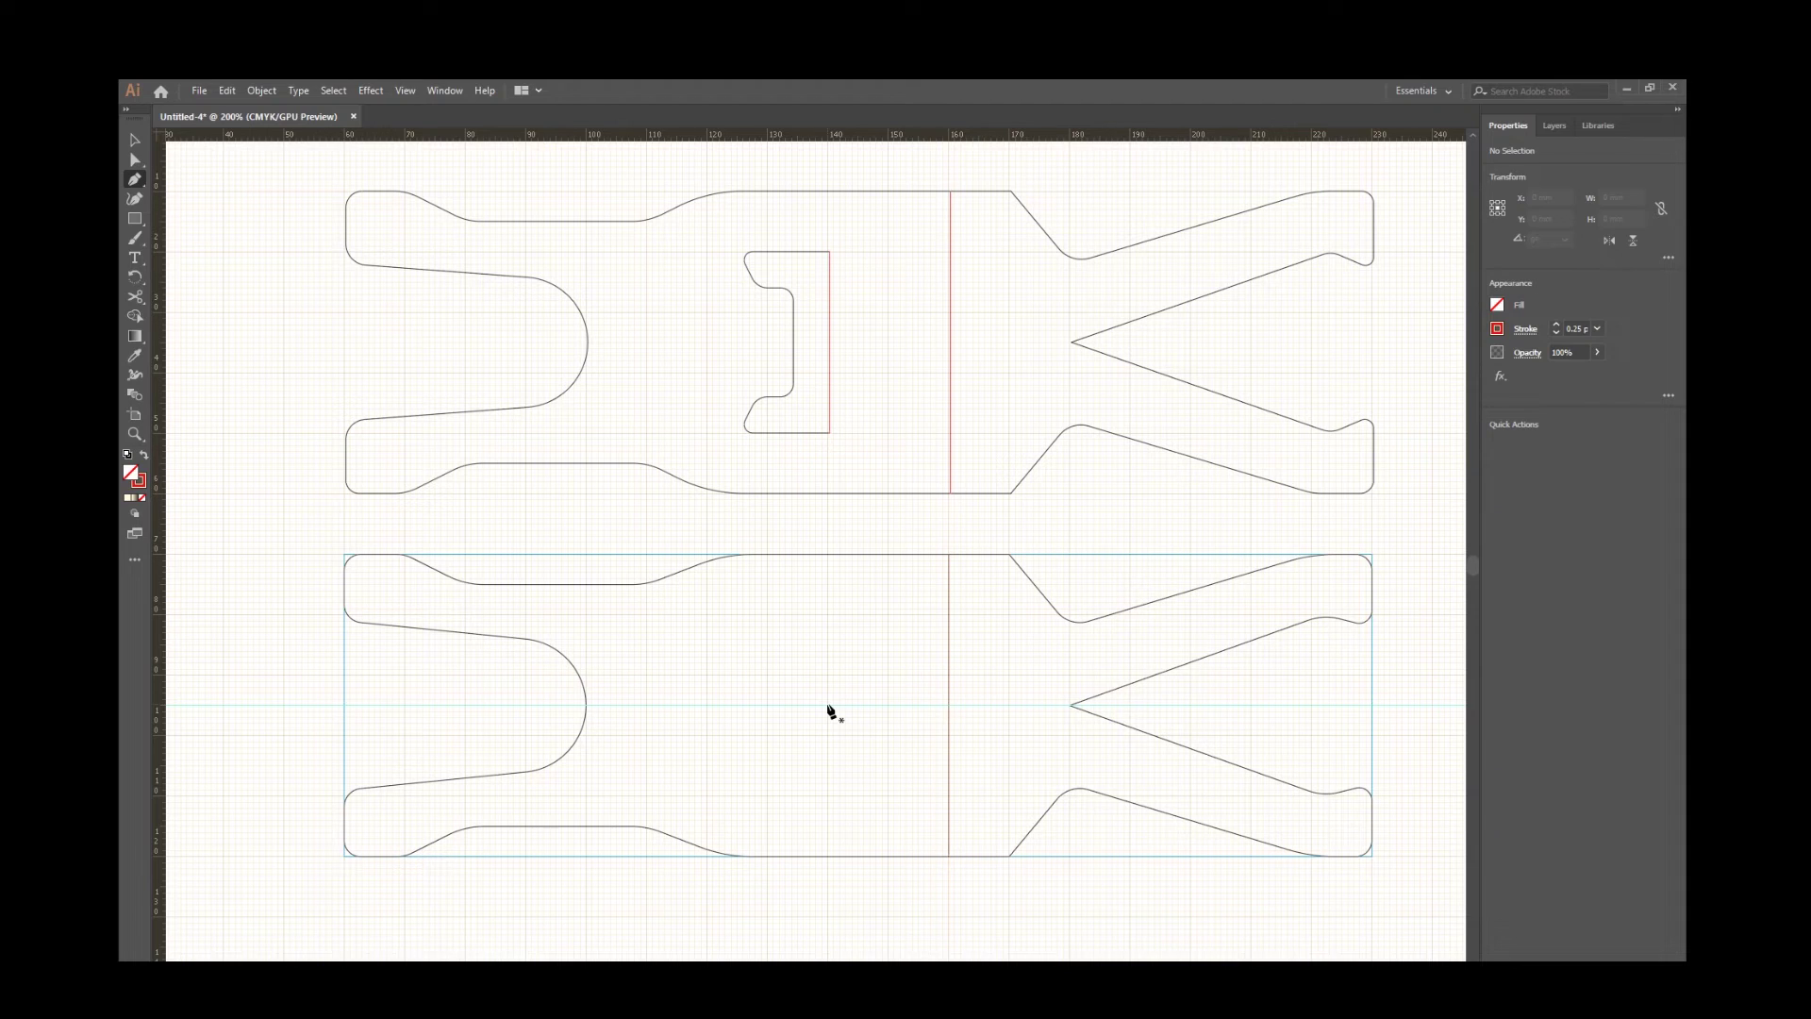
{"action": "left_click", "coordinate": [1499, 332]}
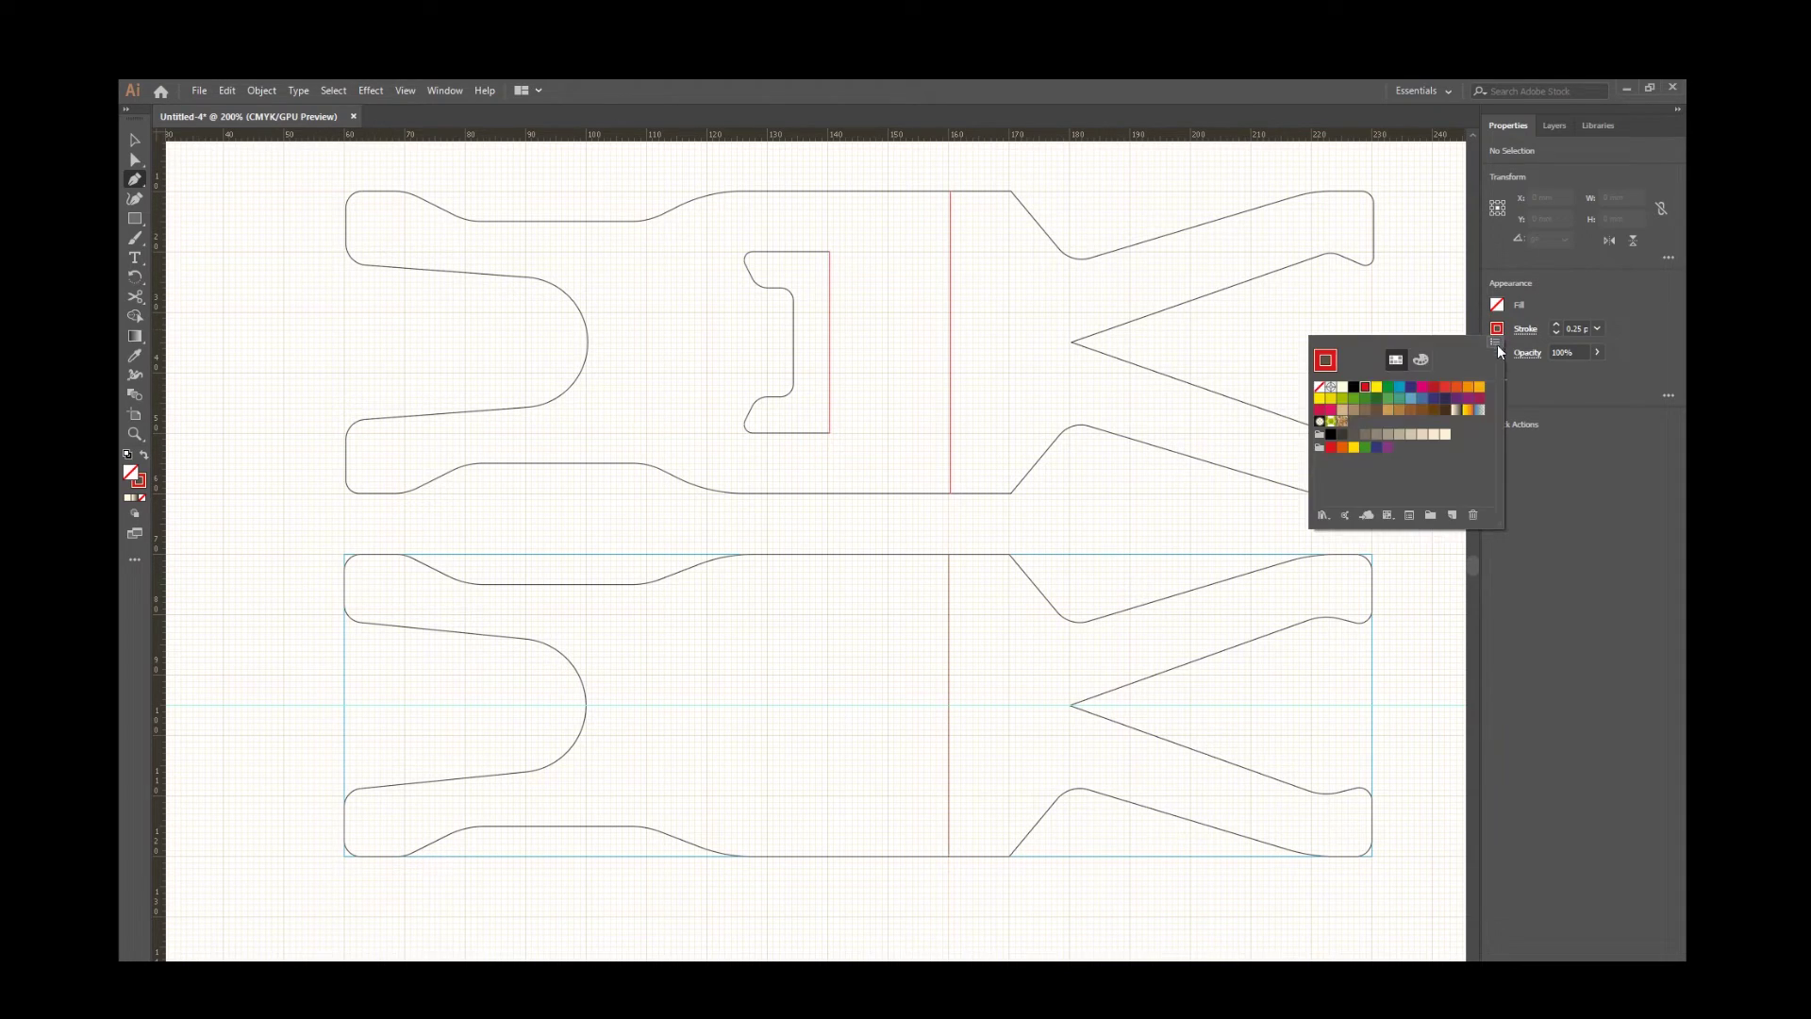
{"action": "left_click", "coordinate": [1354, 387]}
{"action": "left_click", "coordinate": [808, 671]}
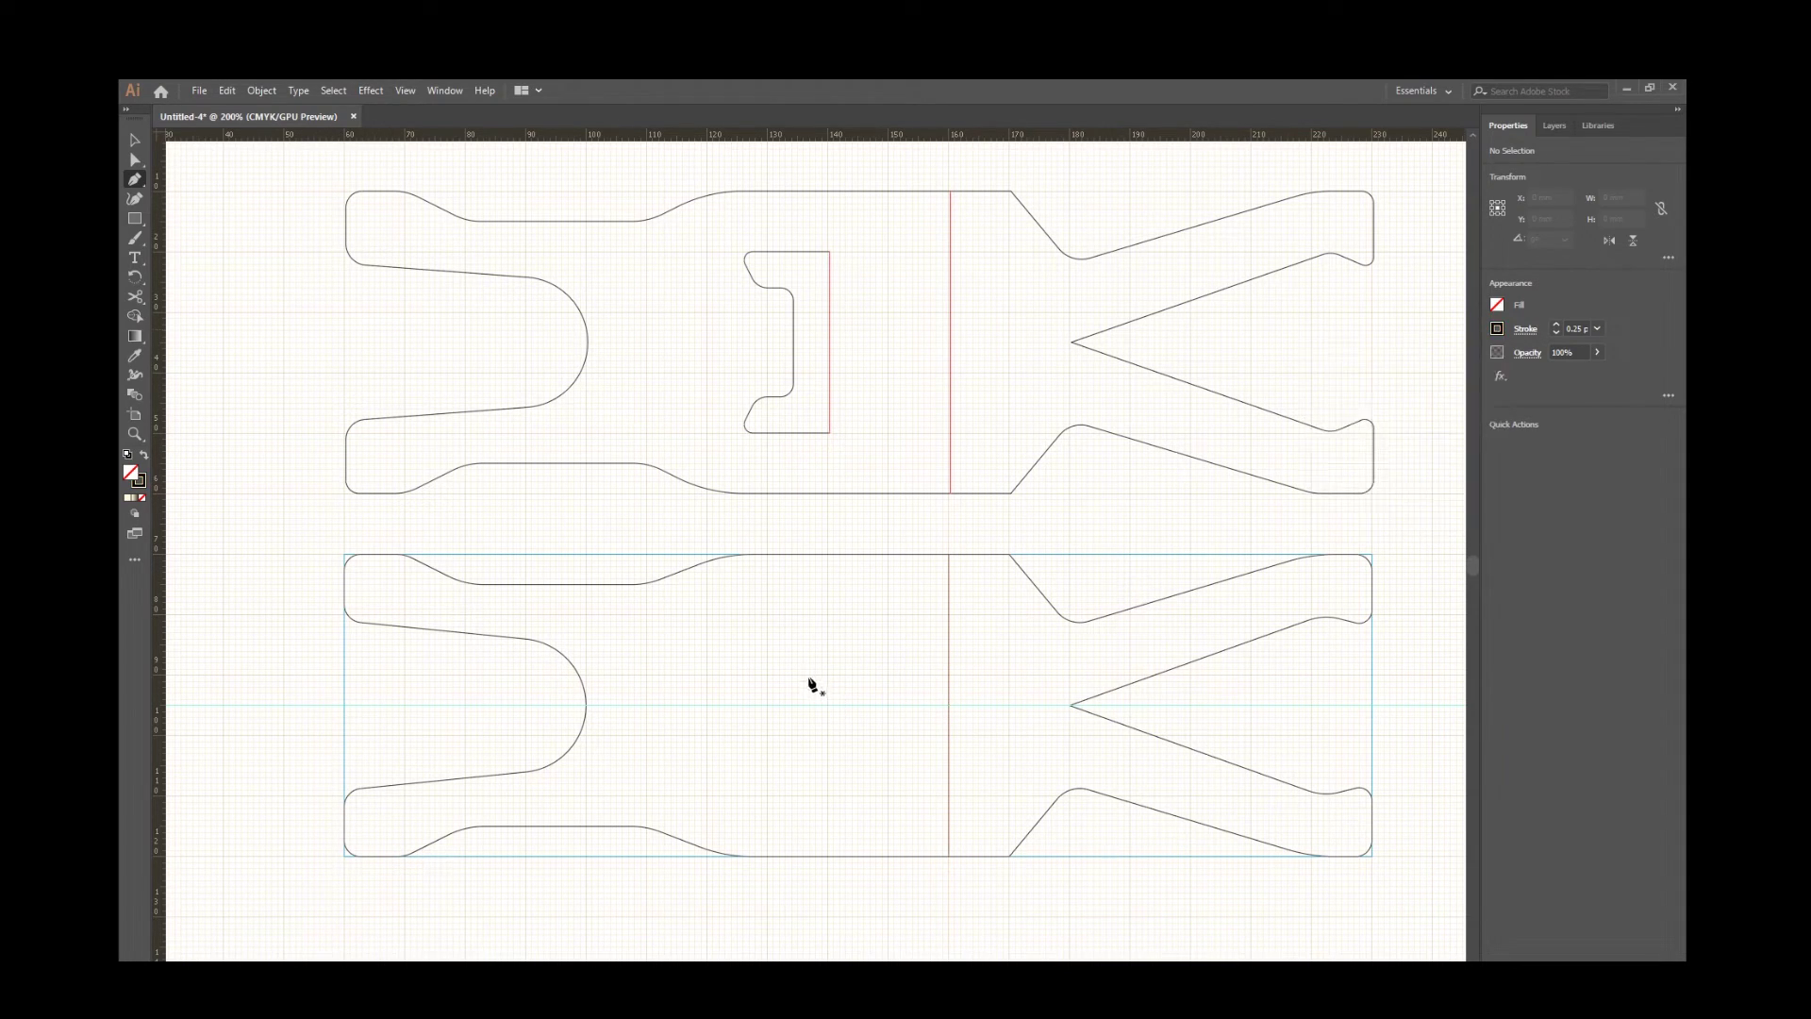
{"action": "left_click", "coordinate": [827, 705]}
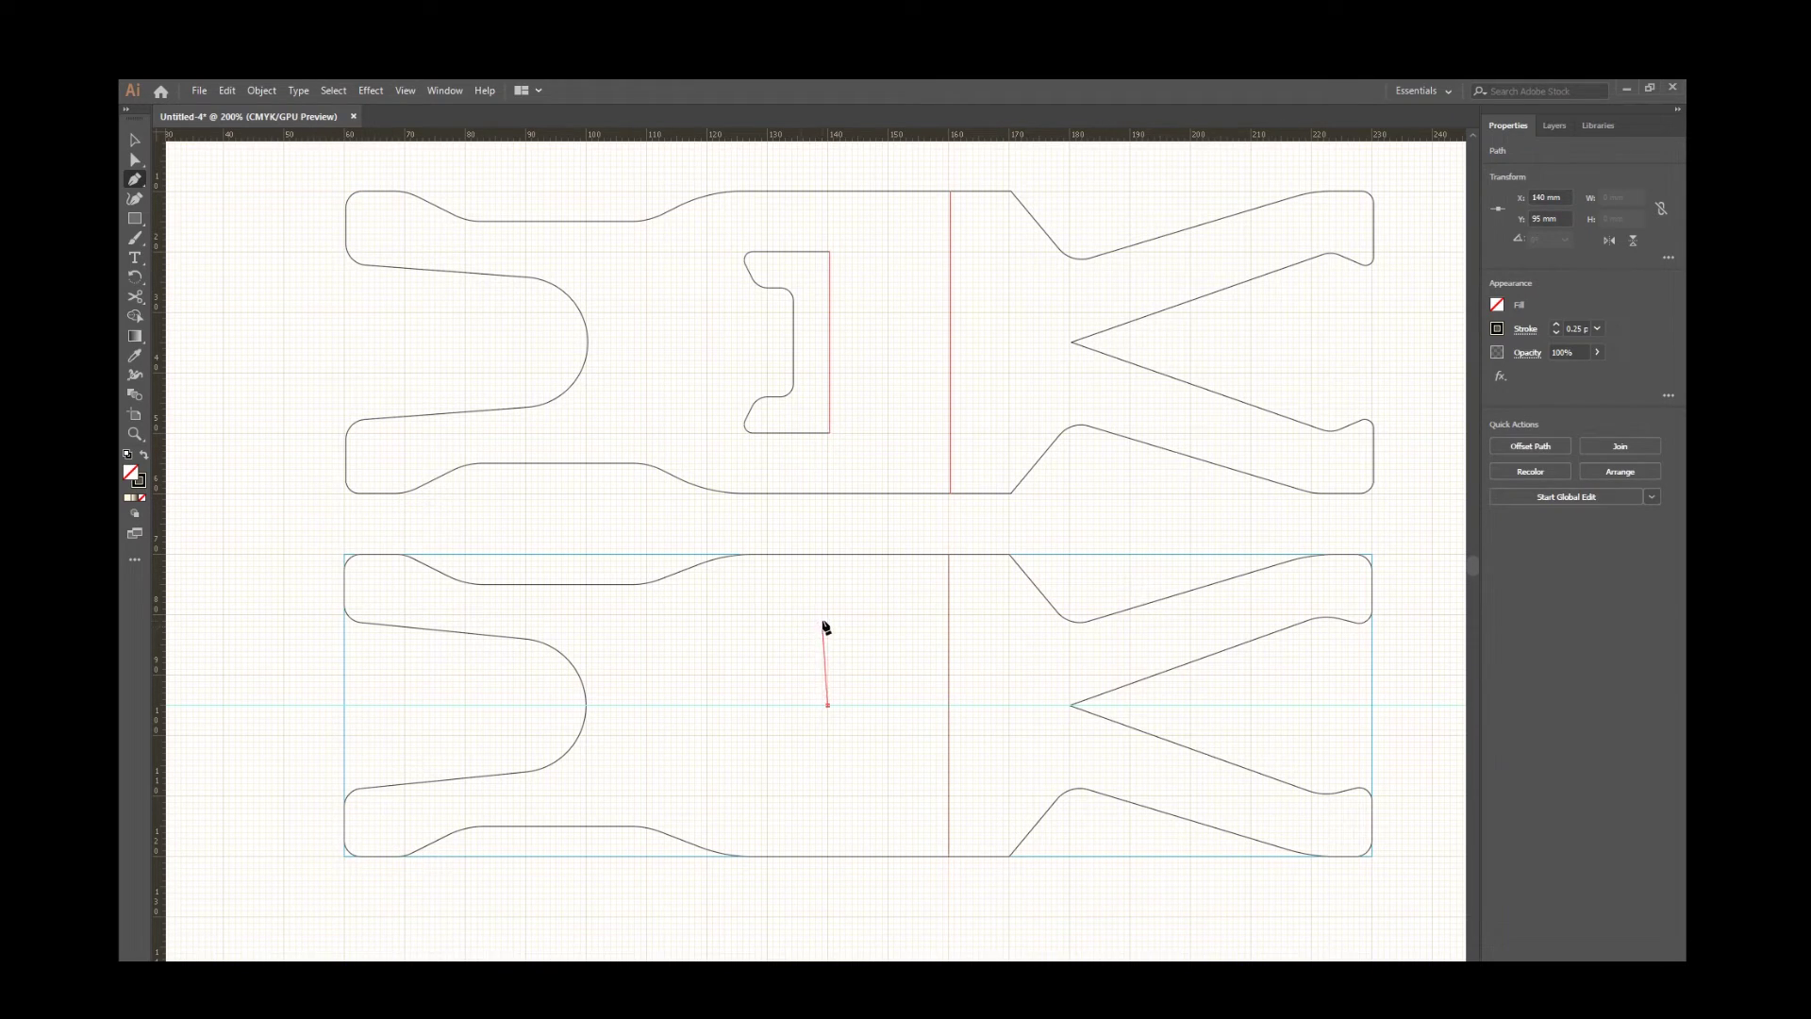
{"action": "left_click", "coordinate": [828, 614]}
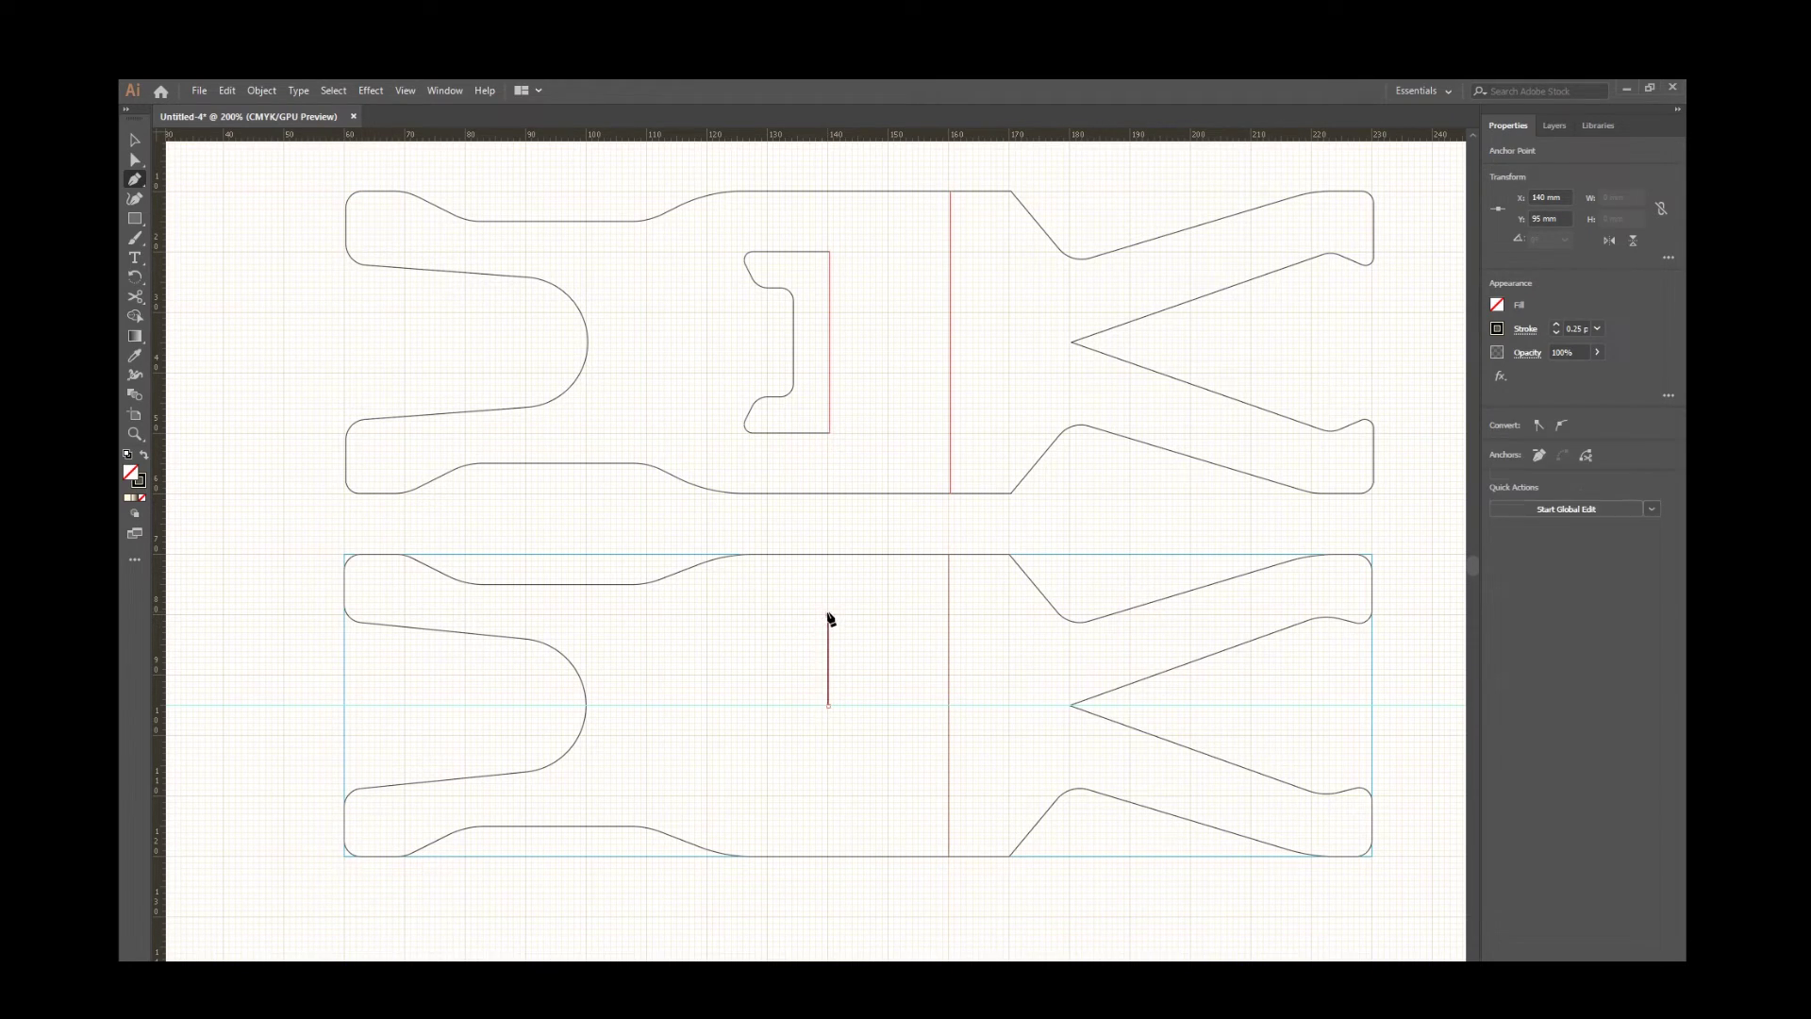
{"action": "left_click", "coordinate": [744, 615]}
{"action": "left_click", "coordinate": [767, 650]}
{"action": "left_click", "coordinate": [791, 650]}
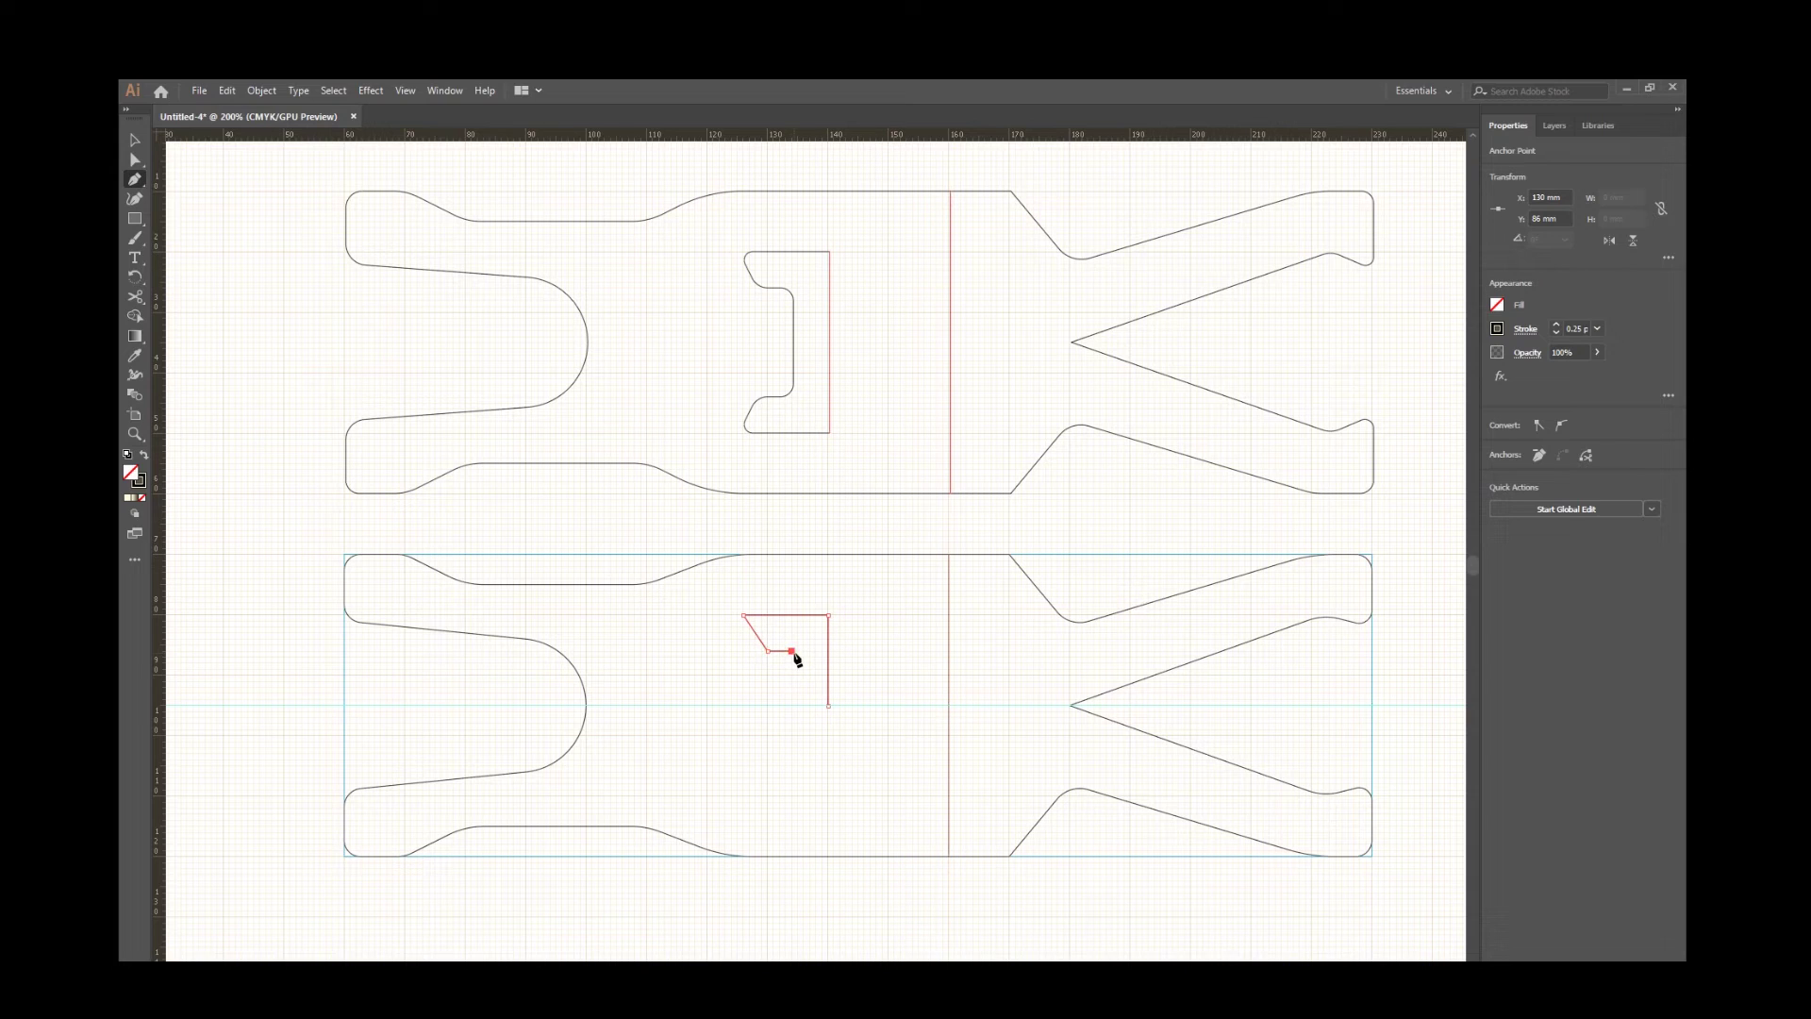
{"action": "left_click", "coordinate": [790, 704]}
{"action": "key", "text": "Escape"}
Try to create a copy of the half-cutout path reflected across the horizontal axis.
{"action": "key", "text": "v"}
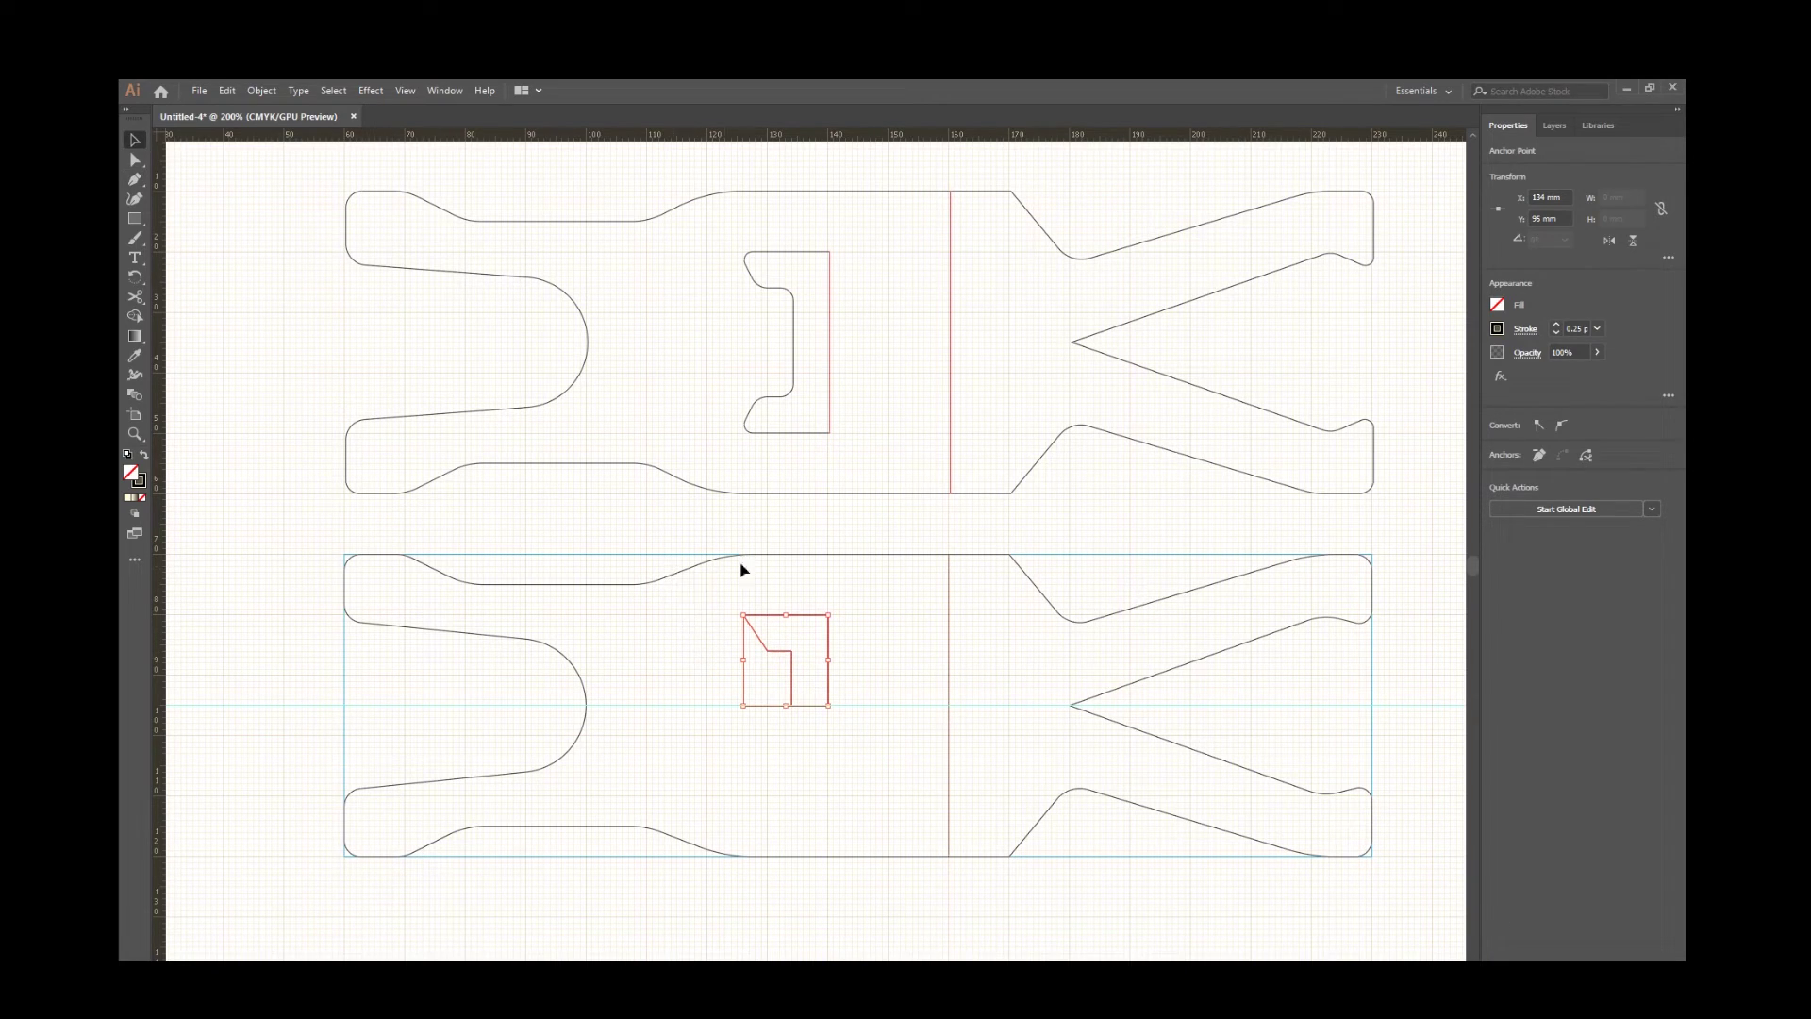
{"action": "left_click", "coordinate": [262, 90]}
{"action": "mouse_move", "coordinate": [459, 111]}
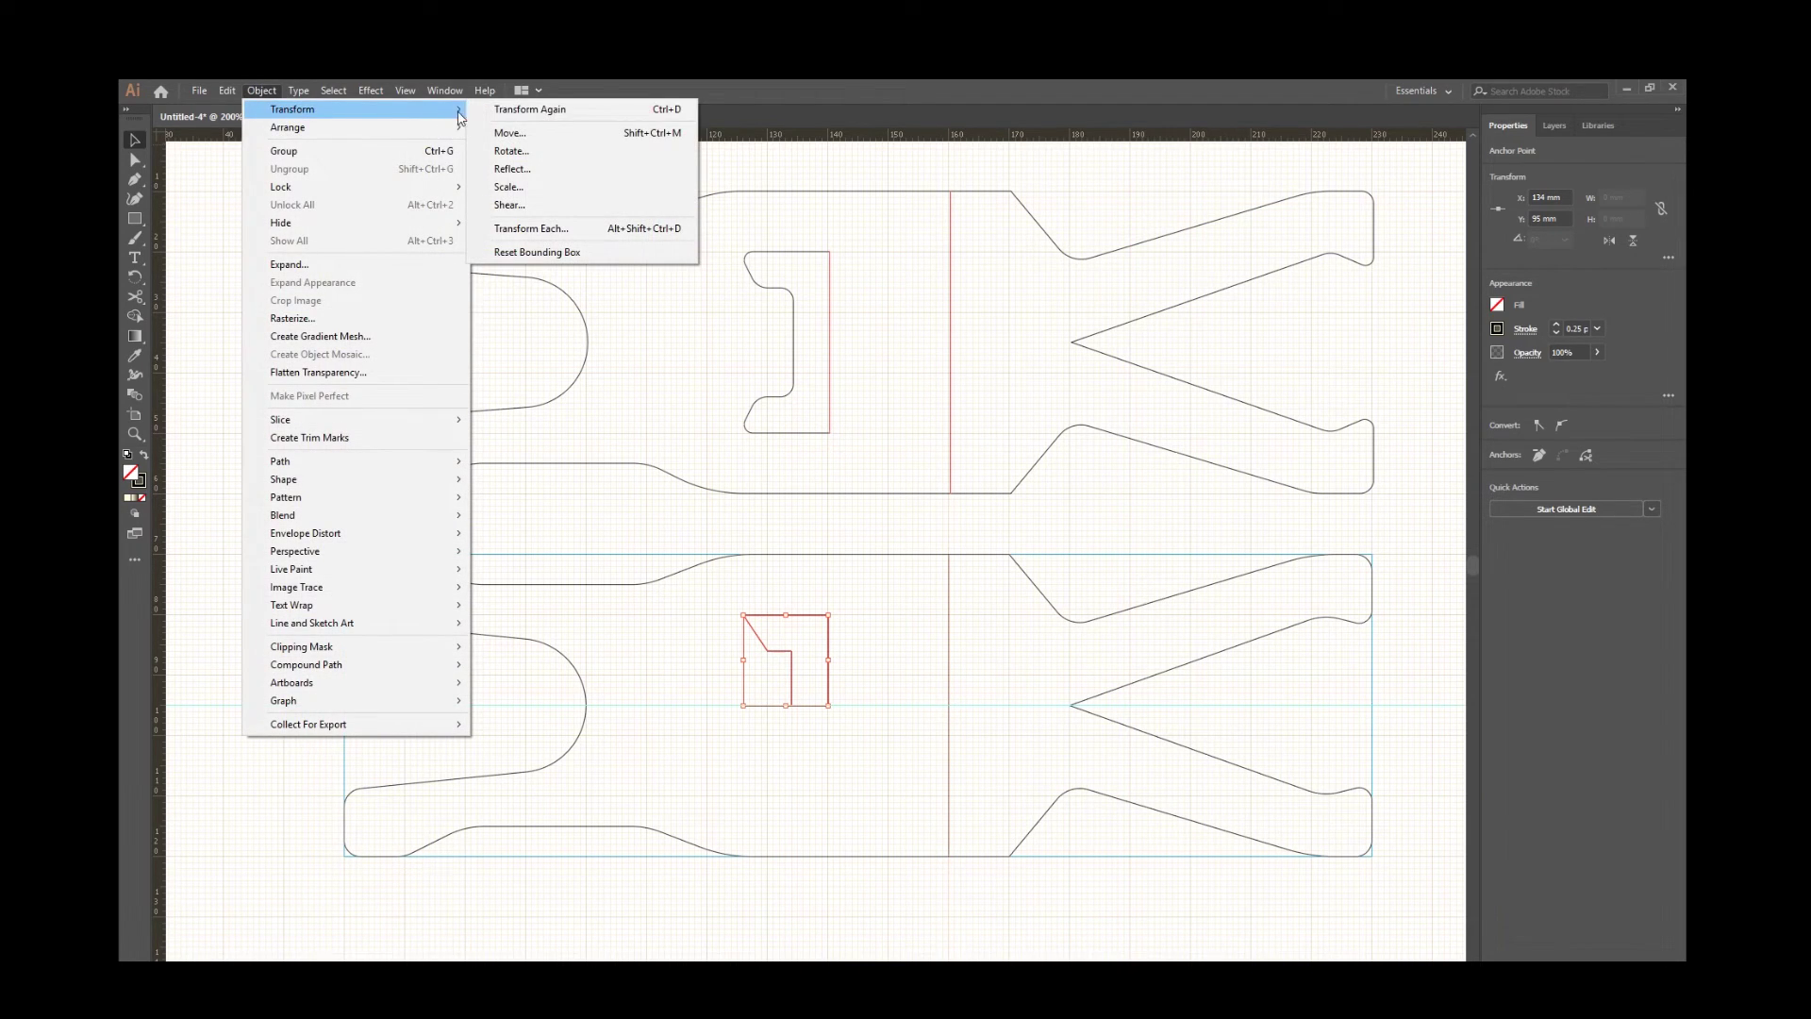
{"action": "left_click", "coordinate": [536, 175]}
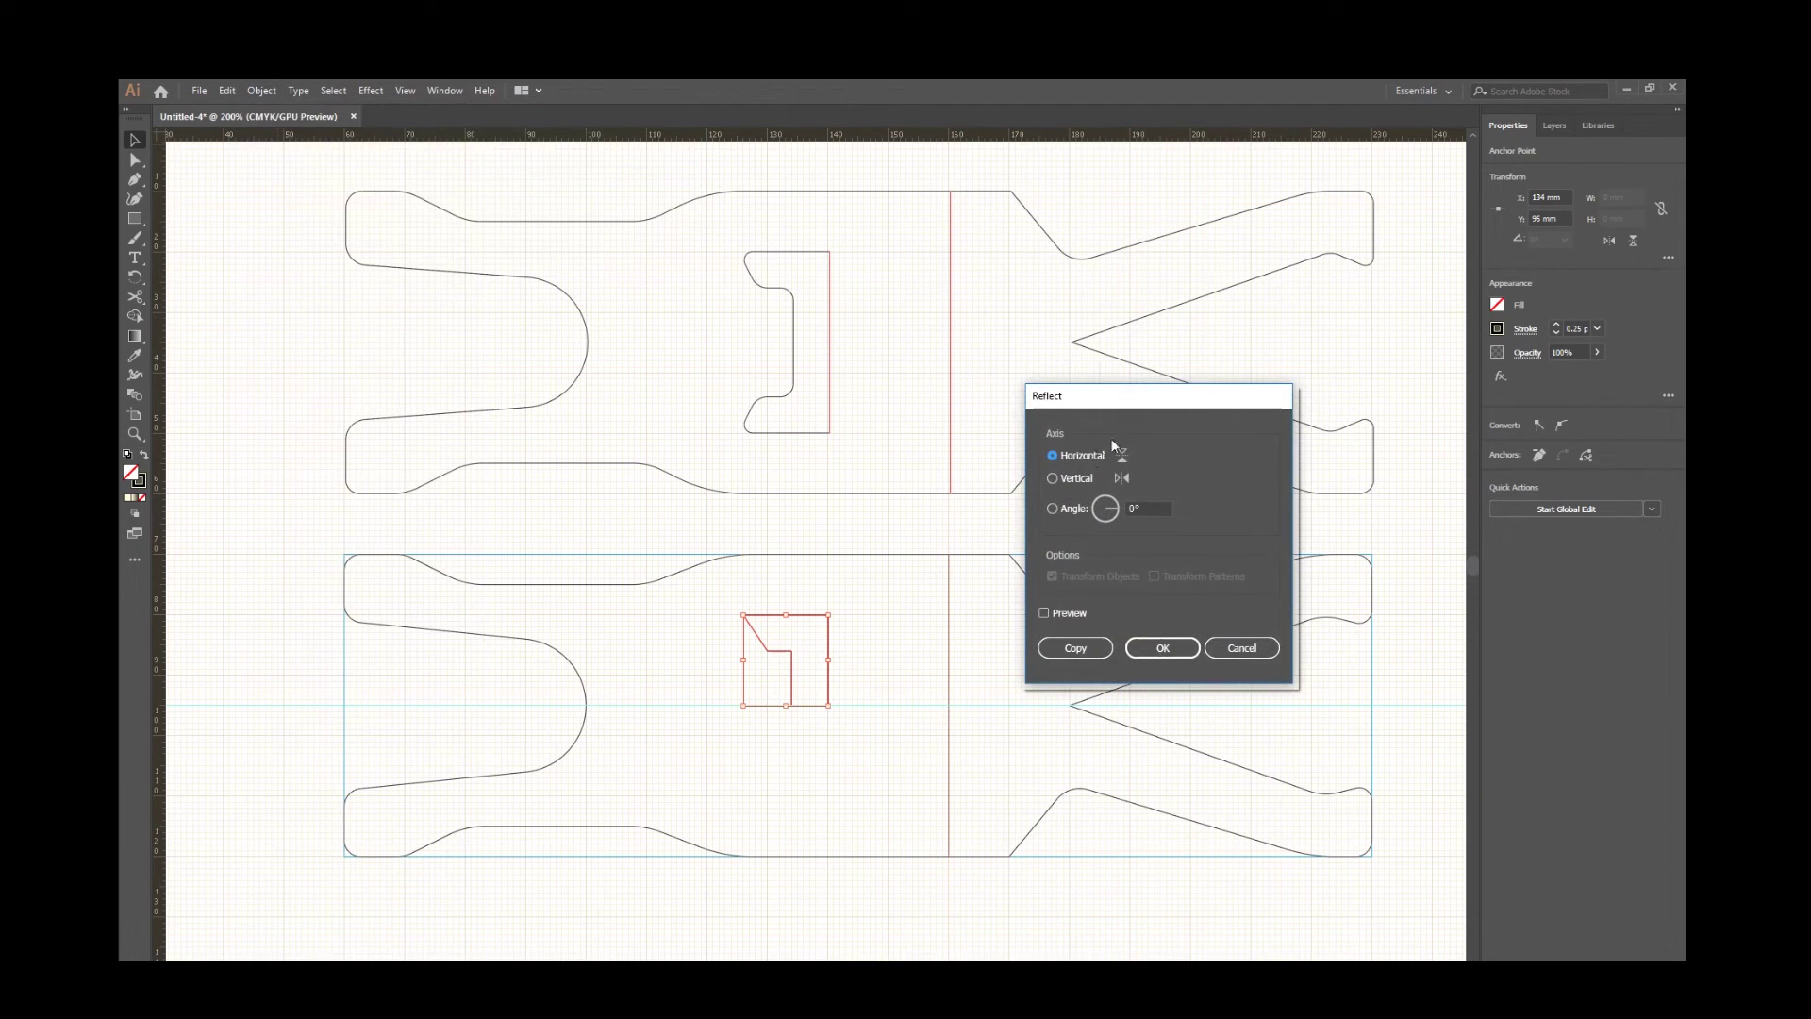
{"action": "left_click", "coordinate": [1075, 648]}
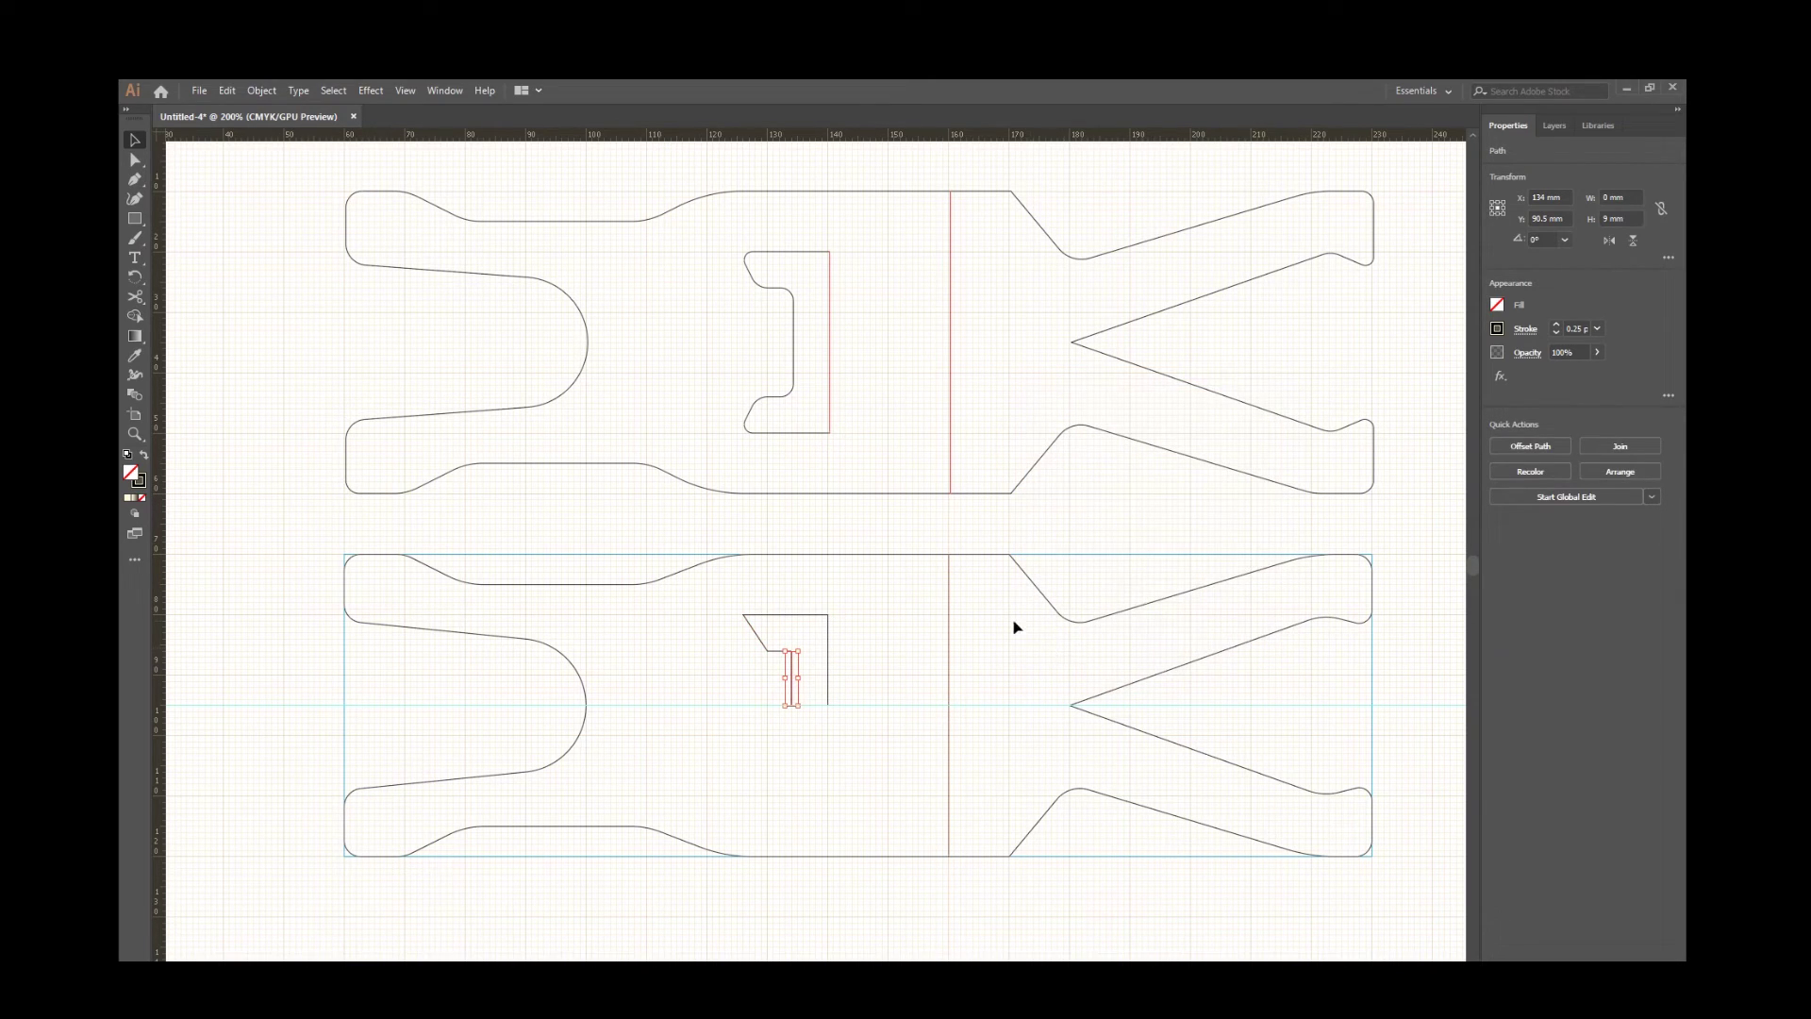
Join the segments of the cutout's upper half into one path and deselect it.
{"action": "key", "text": "ctrl+j"}
{"action": "left_click", "coordinate": [265, 422]}
{"action": "left_click", "coordinate": [137, 139]}
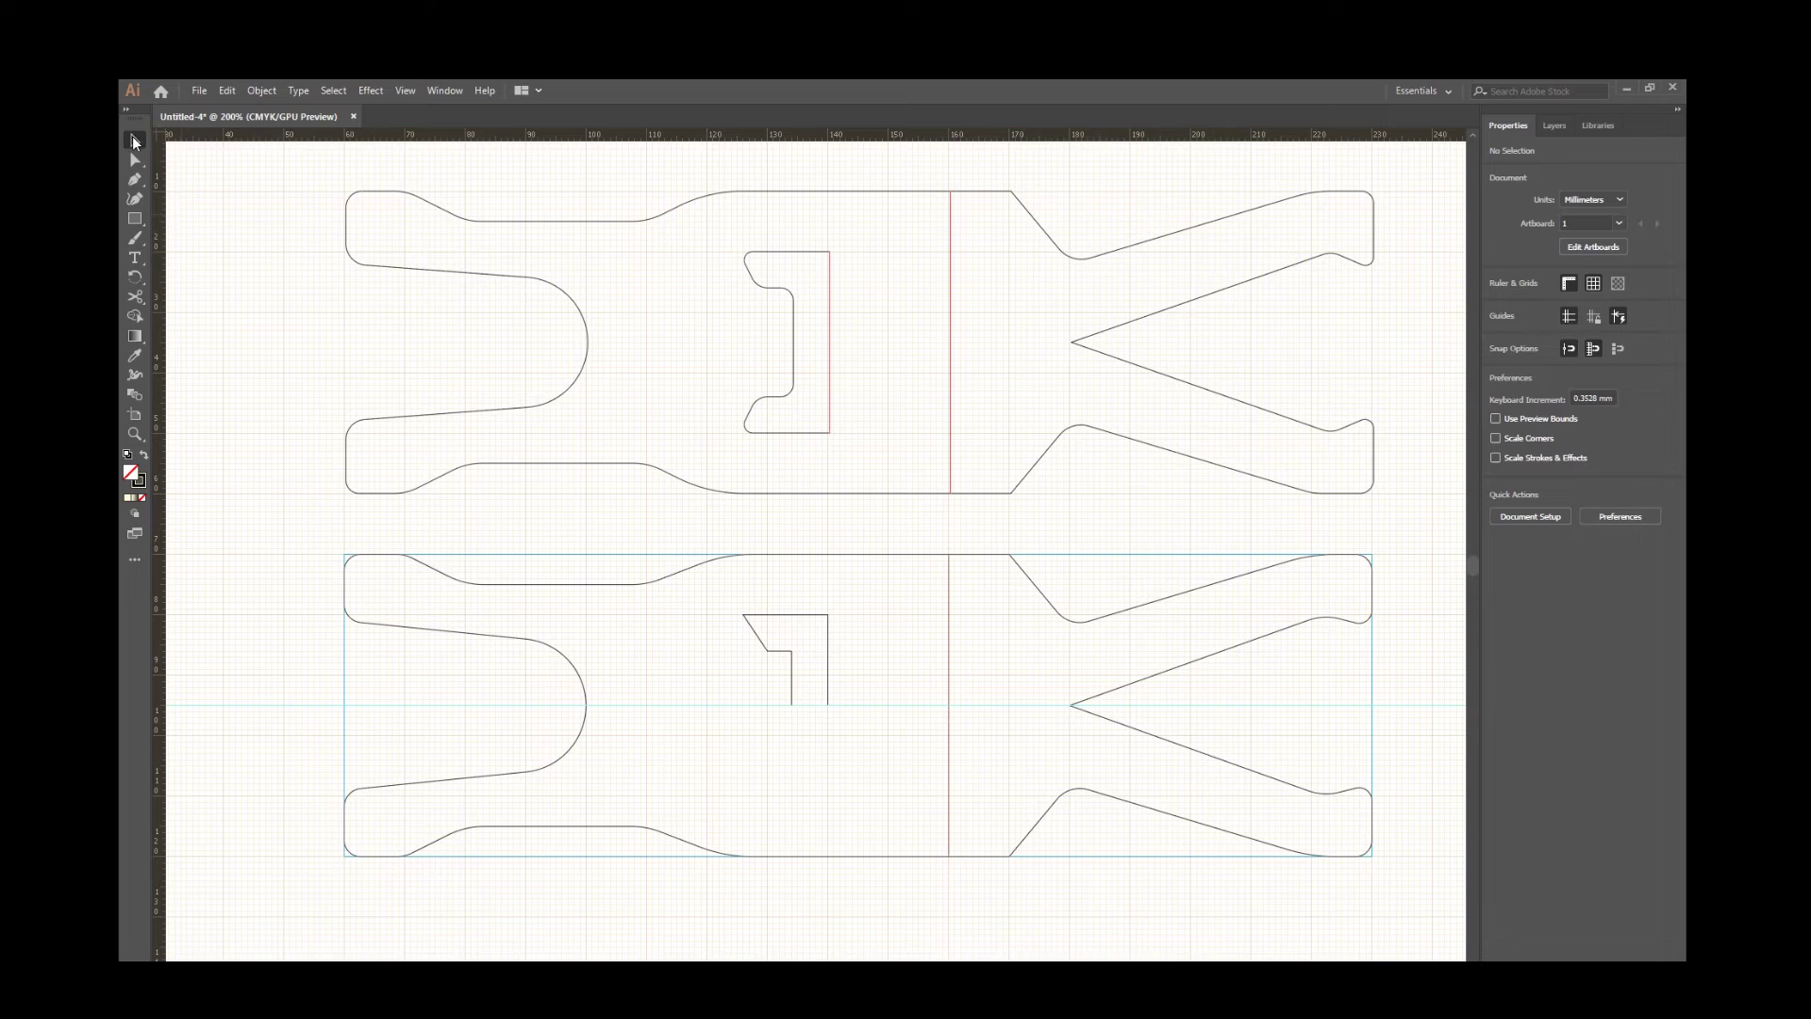
Create a copy of the cutout's joined upper half reflected across the horizontal axis.
{"action": "left_click", "coordinate": [827, 639]}
{"action": "left_click", "coordinate": [262, 91]}
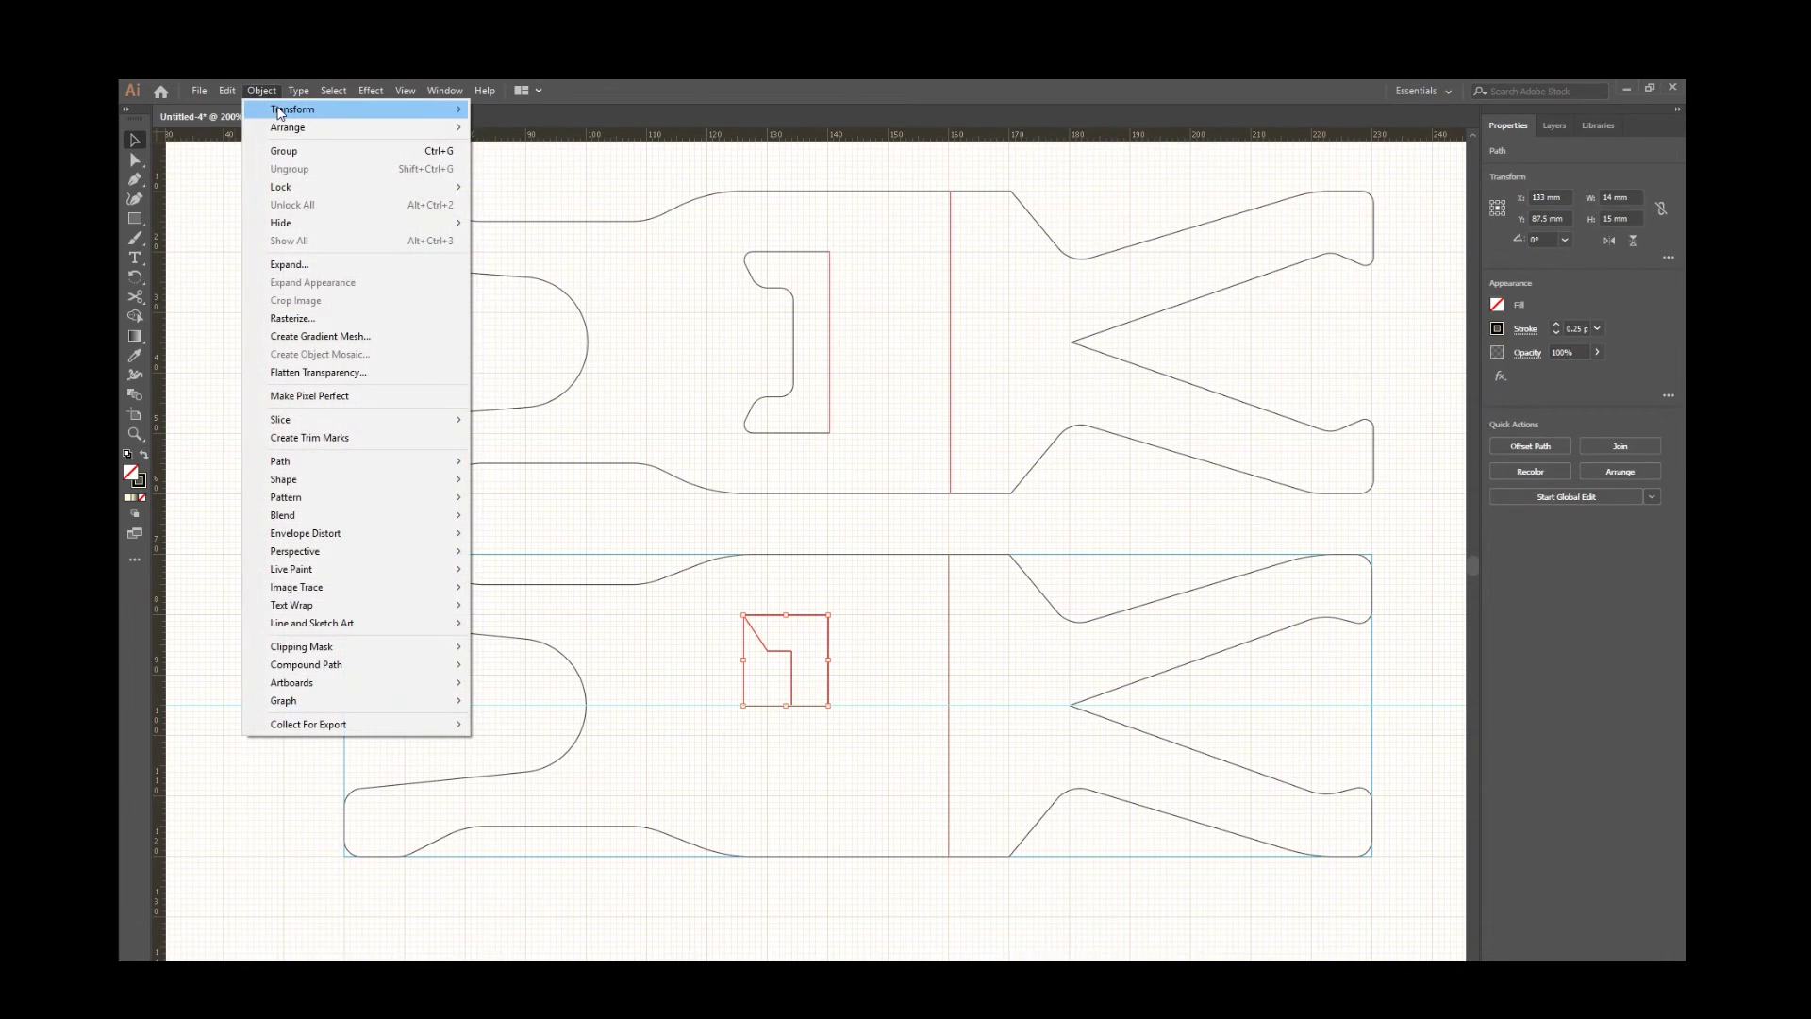
{"action": "mouse_move", "coordinate": [283, 111]}
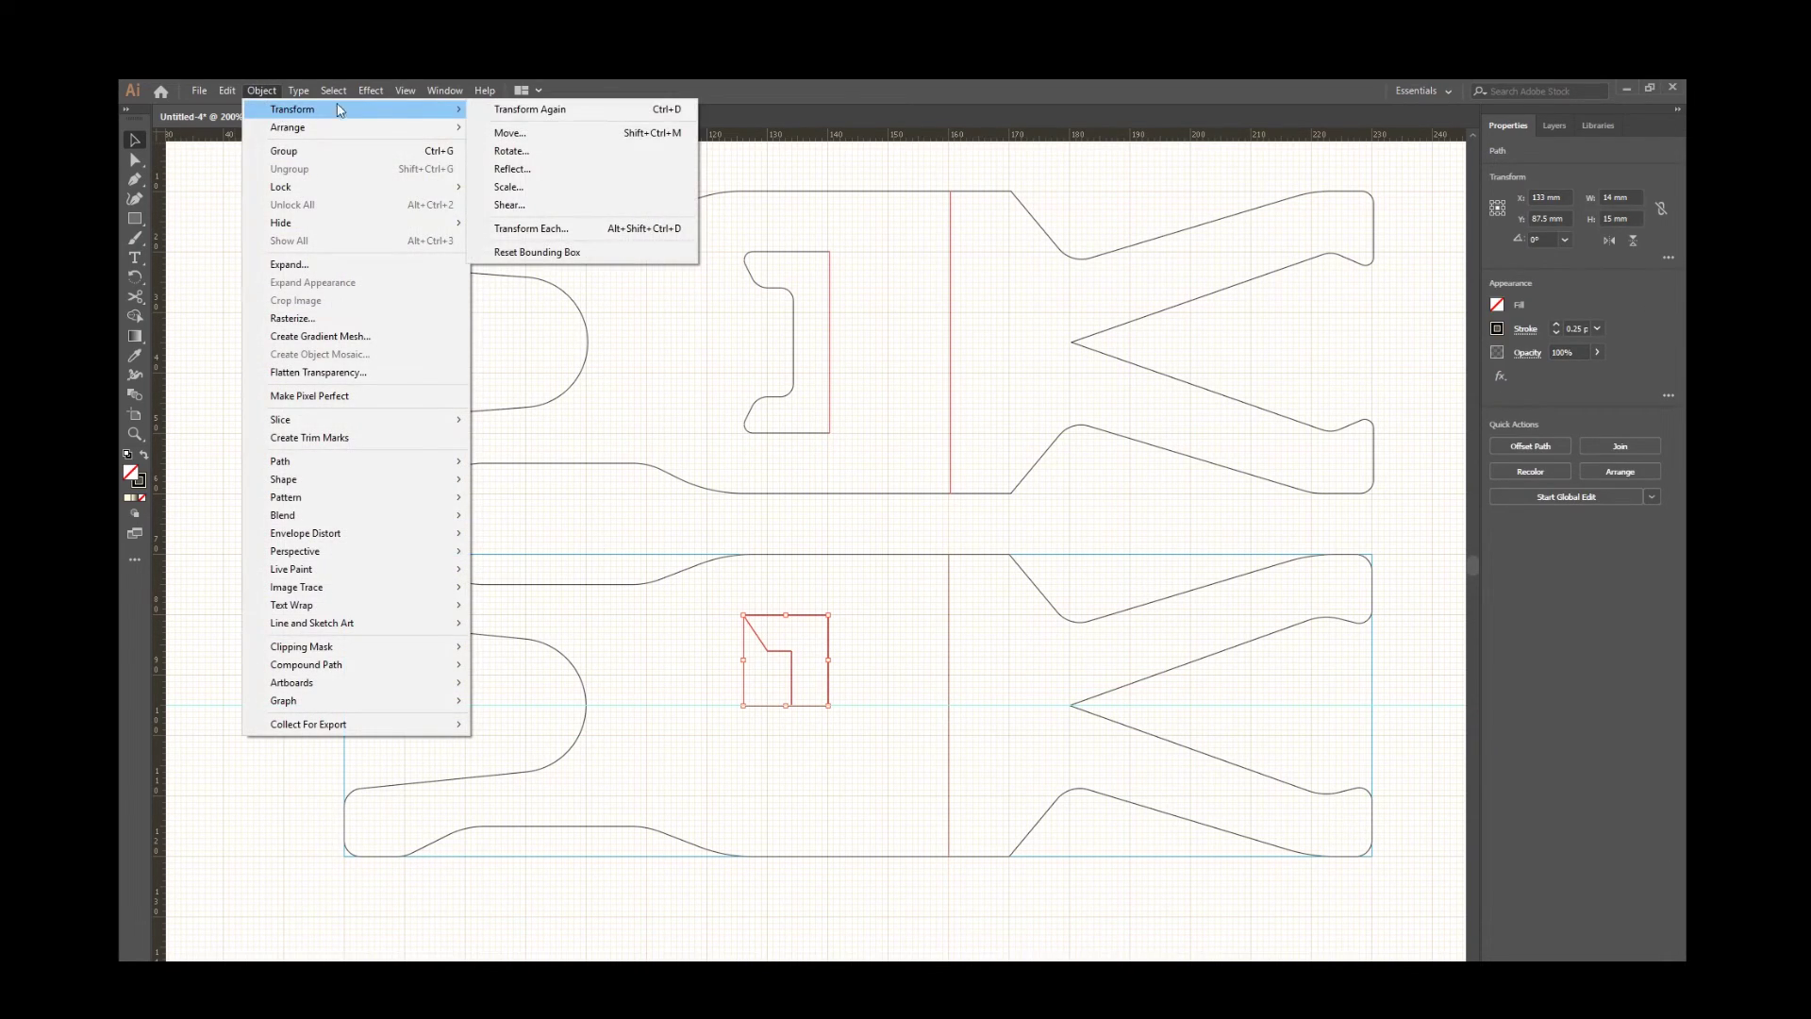
{"action": "left_click", "coordinate": [561, 168]}
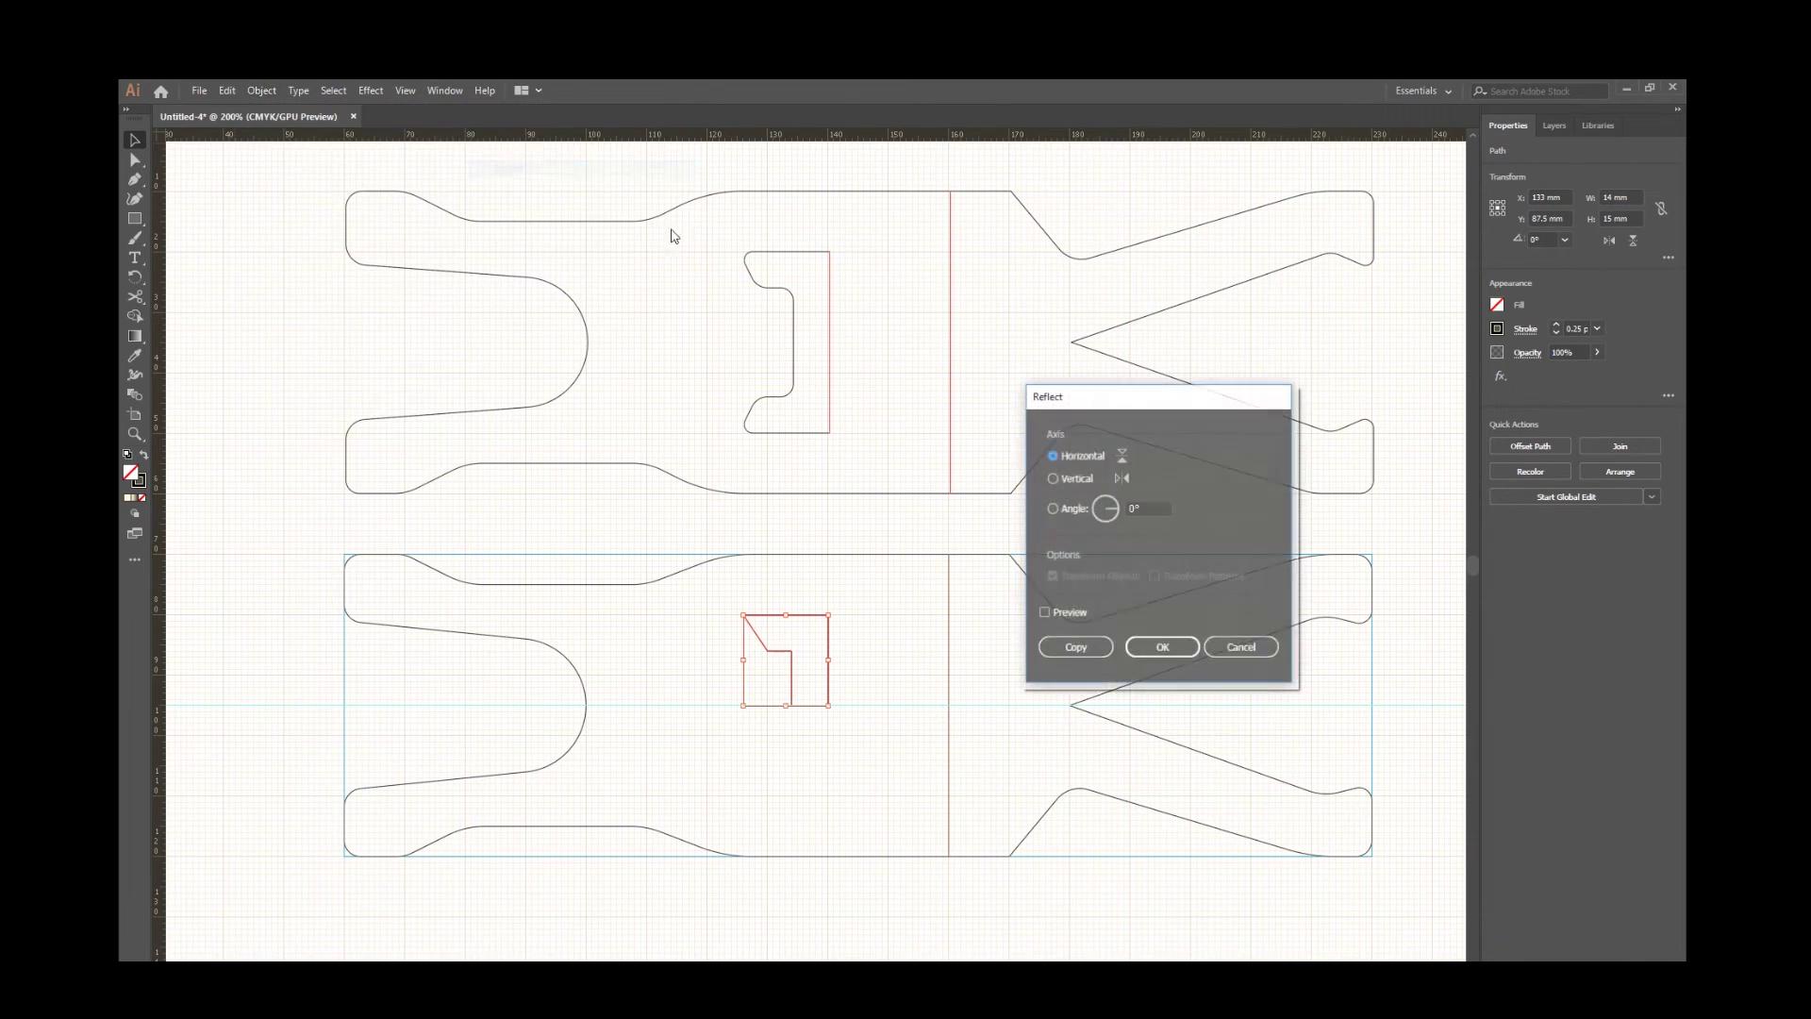
{"action": "left_click", "coordinate": [1059, 647]}
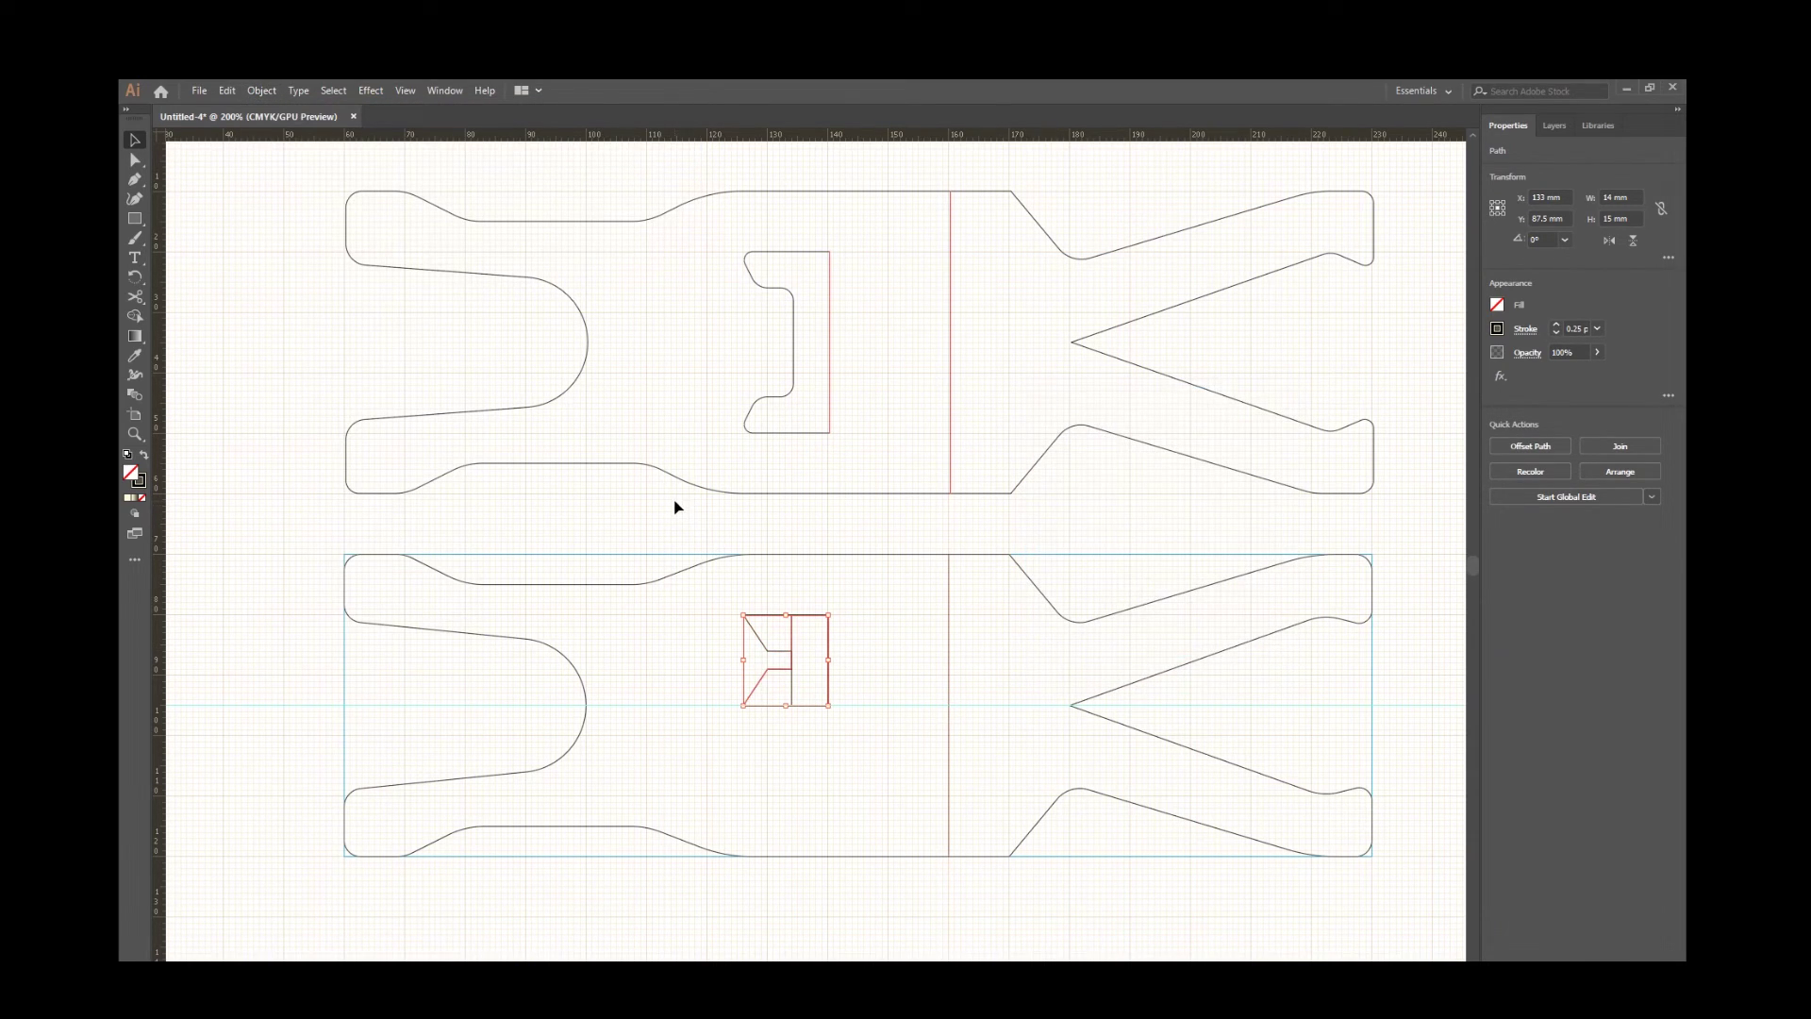
Move the reflected copy down 15 mm so its open ends meet the upper half at the guide, and deselect it.
{"action": "key", "text": "Down"}
{"action": "key", "text": "Down"}
{"action": "key", "text": "Down"}
{"action": "key", "text": "Down"}
{"action": "key", "text": "Down"}
{"action": "key", "text": "Down"}
{"action": "key", "text": "Down"}
{"action": "key", "text": "Down"}
{"action": "key", "text": "Down"}
{"action": "key", "text": "Down"}
{"action": "key", "text": "Down"}
{"action": "key", "text": "Down"}
{"action": "key", "text": "Down"}
{"action": "key", "text": "Down"}
{"action": "key", "text": "Down"}
{"action": "left_click", "coordinate": [677, 663]}
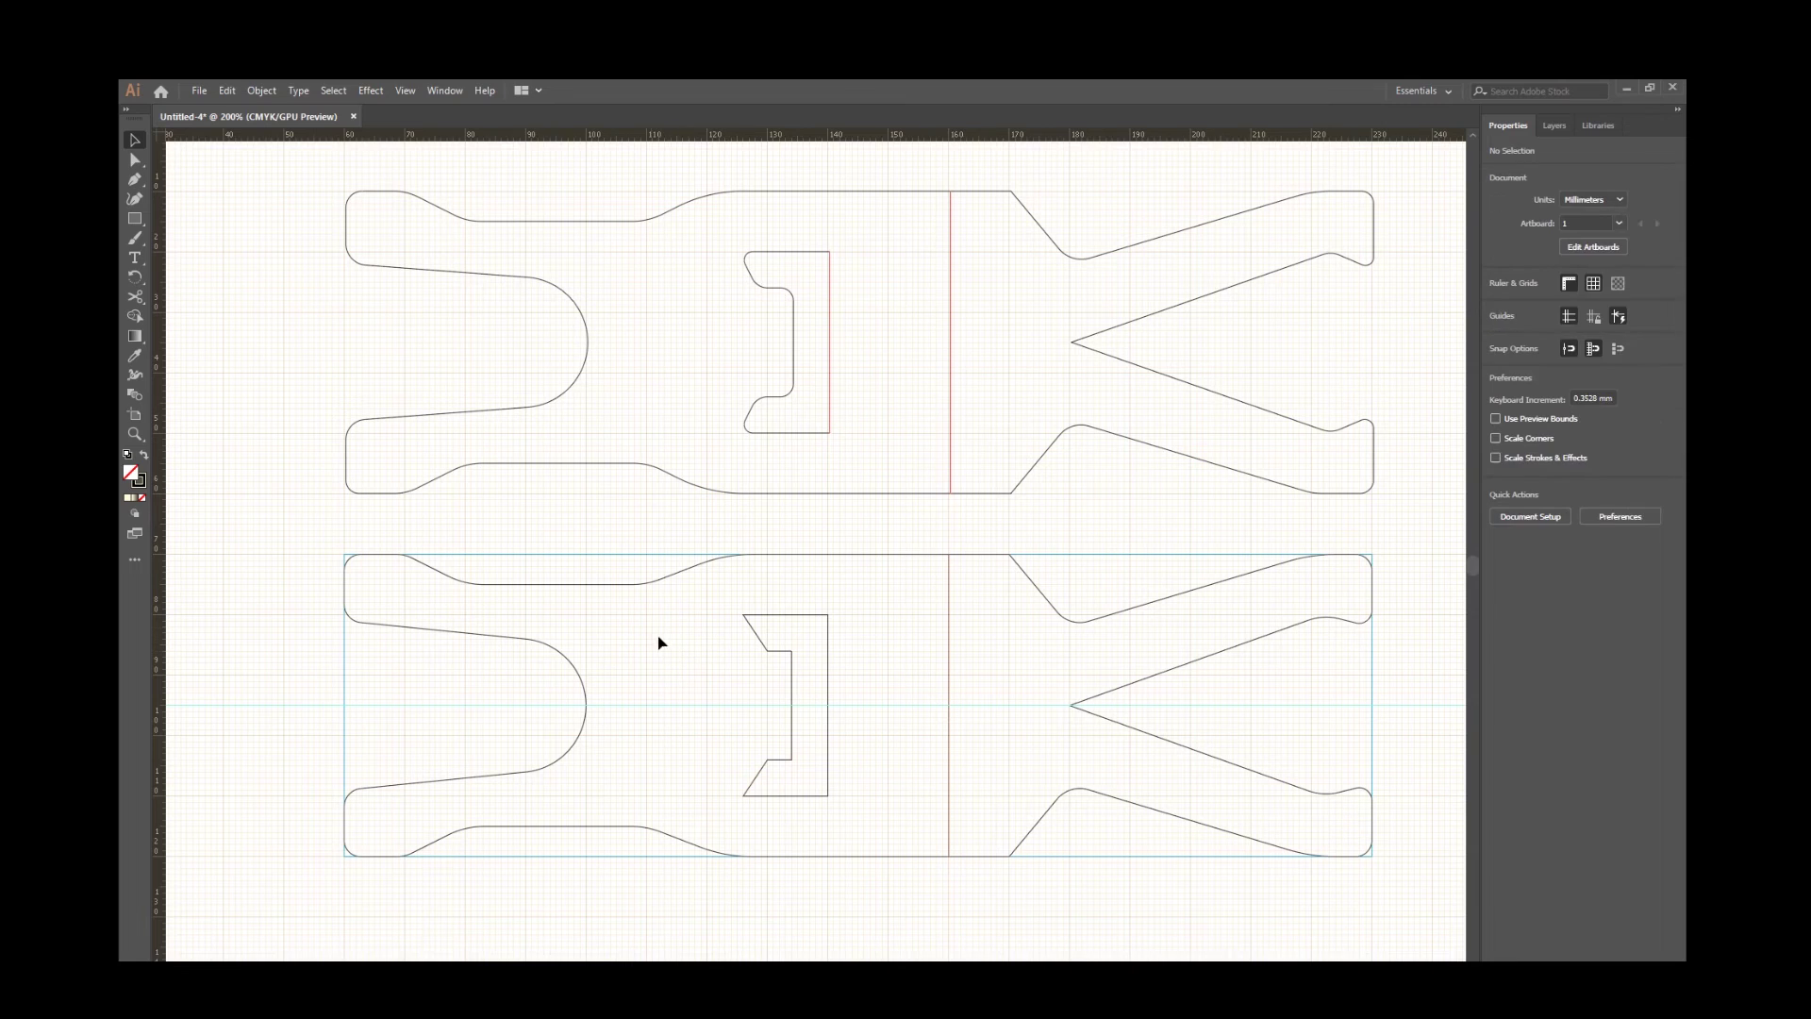
Round the outer tip and the two inner corners of the cutout's upper half.
{"action": "key", "text": "a"}
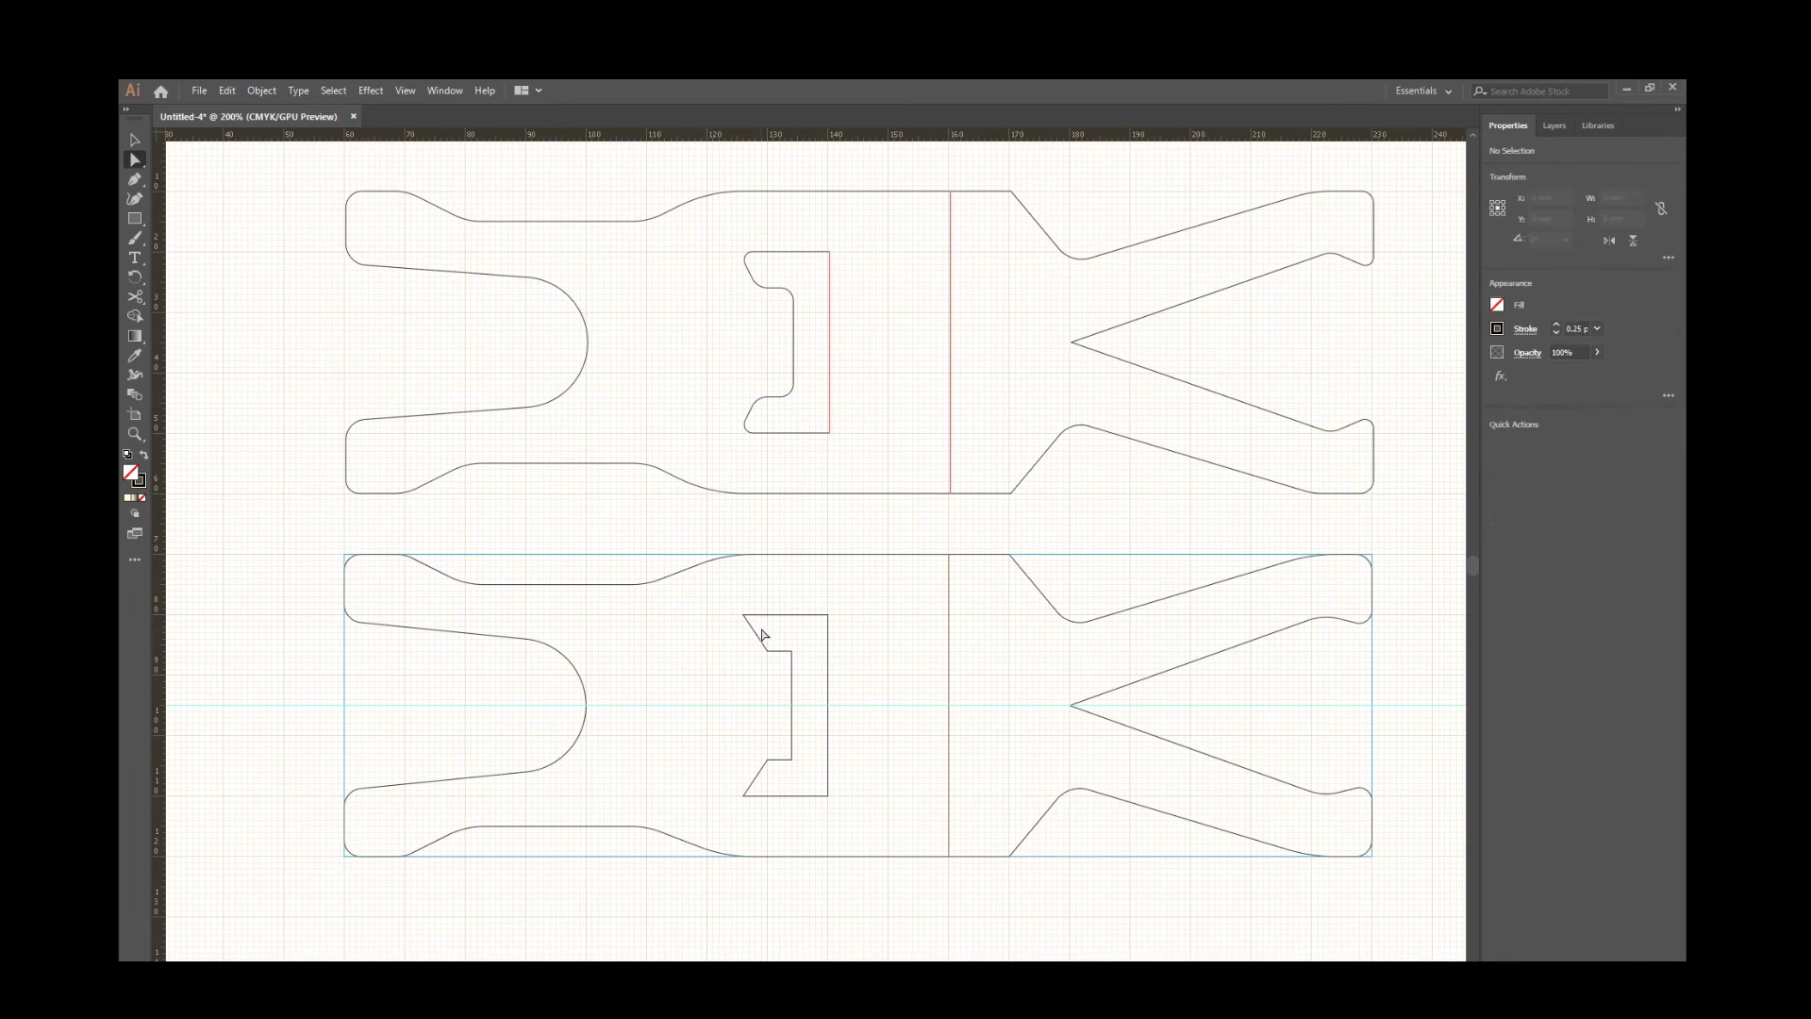
{"action": "left_click", "coordinate": [744, 616]}
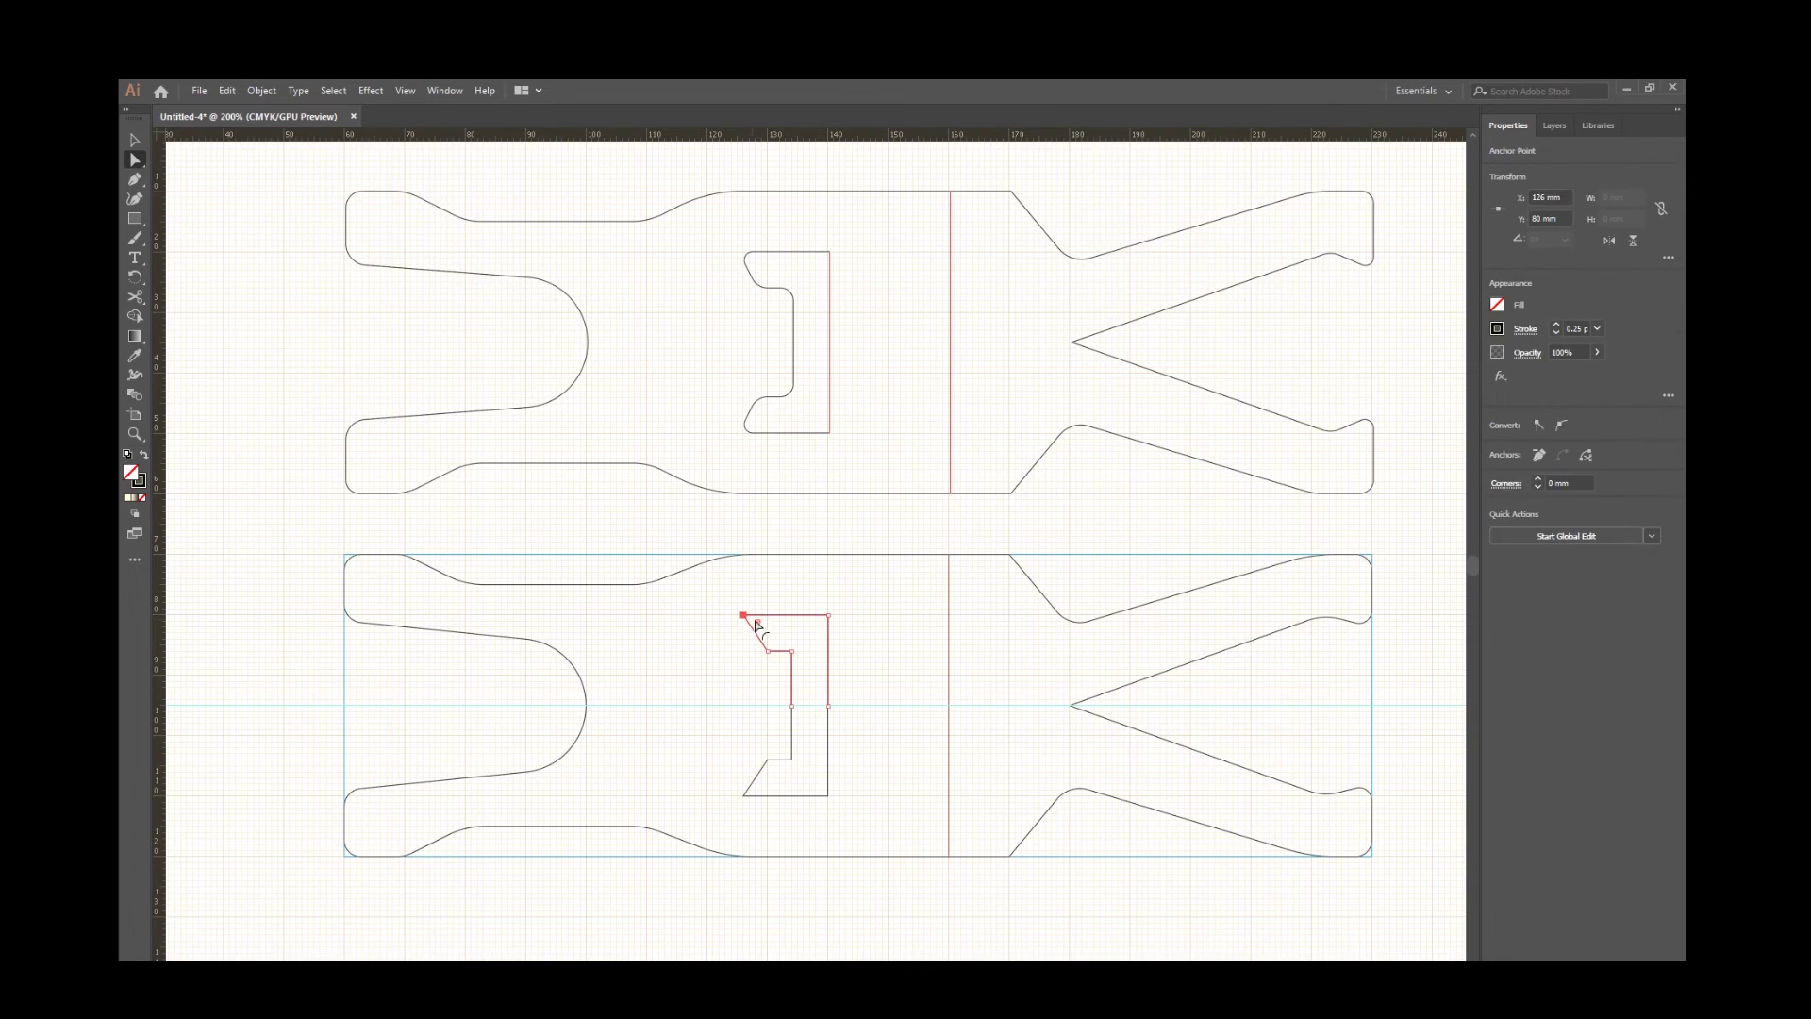
{"action": "left_click_drag", "start_coordinate": [758, 623], "coordinate": [787, 673]}
{"action": "left_click", "coordinate": [769, 650]}
{"action": "left_click", "coordinate": [792, 651]}
Round the two inner corners of the cutout's lower half, the one at the slanted edge to about 2.88 mm.
{"action": "left_click", "coordinate": [791, 760]}
{"action": "left_click_drag", "start_coordinate": [781, 751], "coordinate": [779, 782]}
{"action": "left_click", "coordinate": [769, 760]}
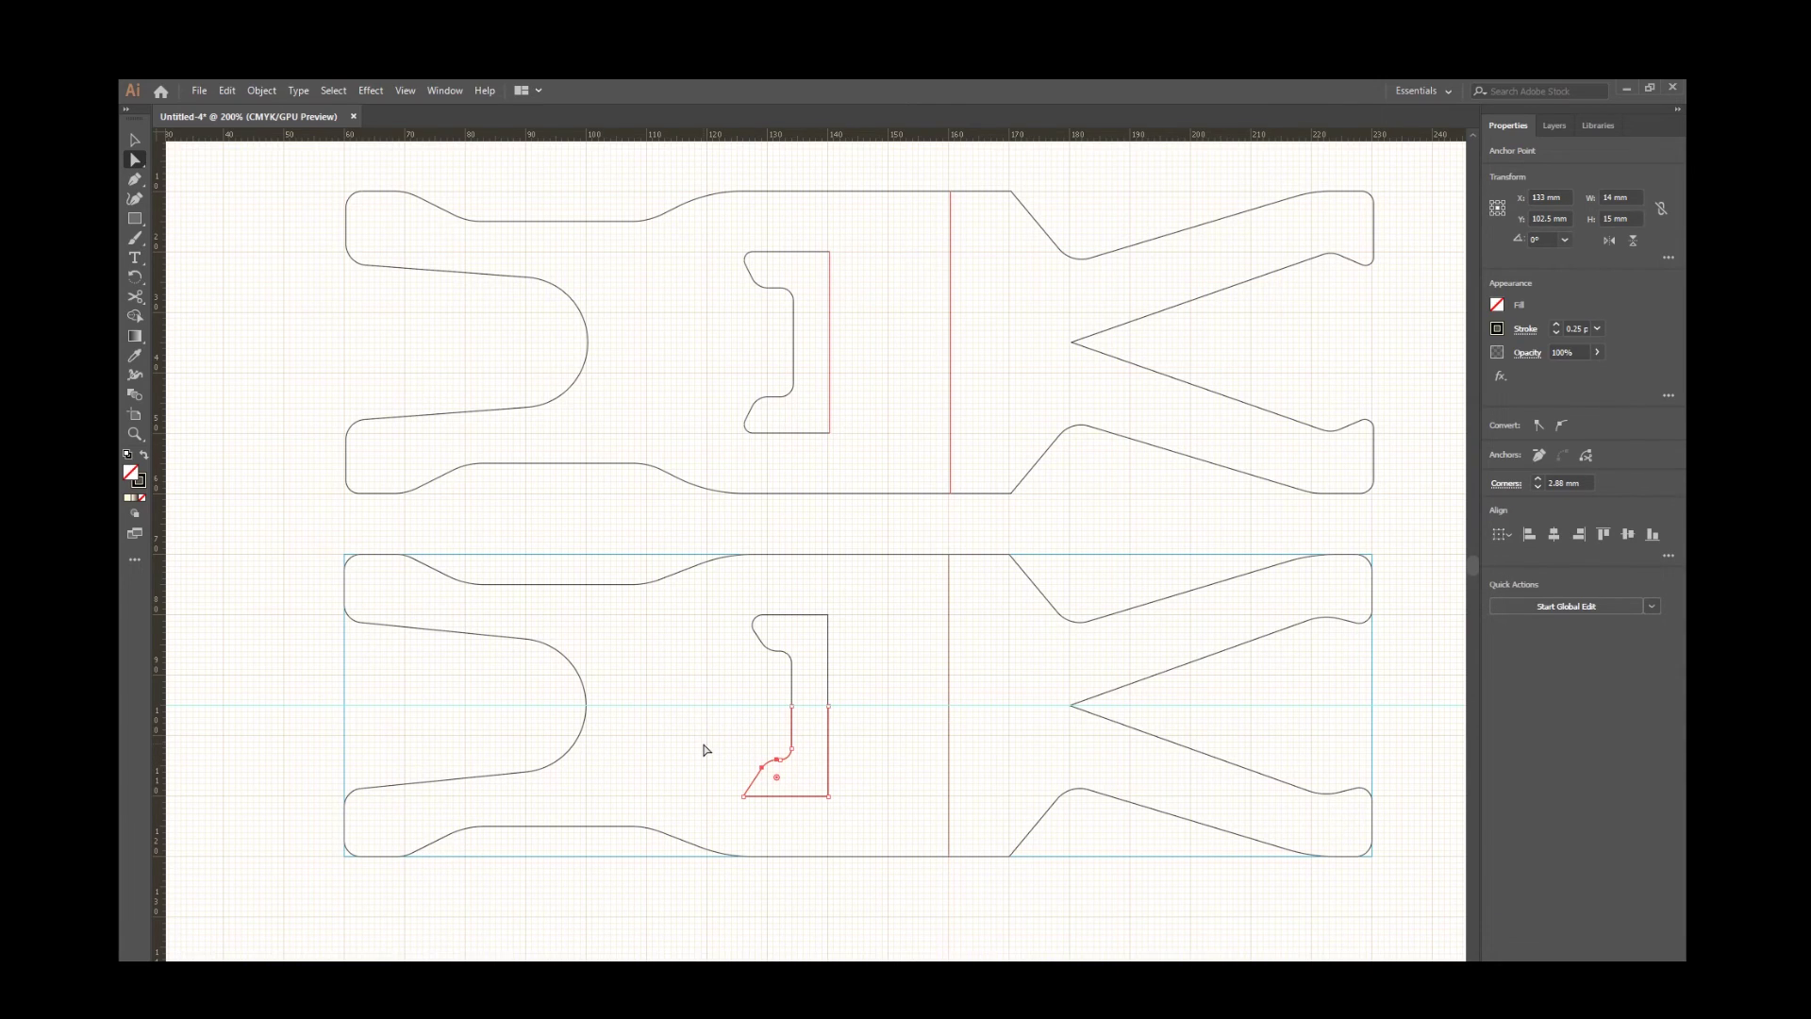
{"action": "left_click", "coordinate": [1586, 482]}
{"action": "left_click", "coordinate": [1577, 488]}
{"action": "mouse_move", "coordinate": [1576, 488]}
{"action": "left_mouse_down"}
{"action": "mouse_move", "coordinate": [1592, 487]}
{"action": "mouse_move", "coordinate": [1555, 490]}
{"action": "mouse_move", "coordinate": [1592, 496]}
{"action": "left_mouse_up"}
Round the outer tip of the cutout's lower half to about 1.59 mm and deselect the path.
{"action": "left_click", "coordinate": [745, 796]}
{"action": "left_click_drag", "start_coordinate": [760, 792], "coordinate": [763, 795]}
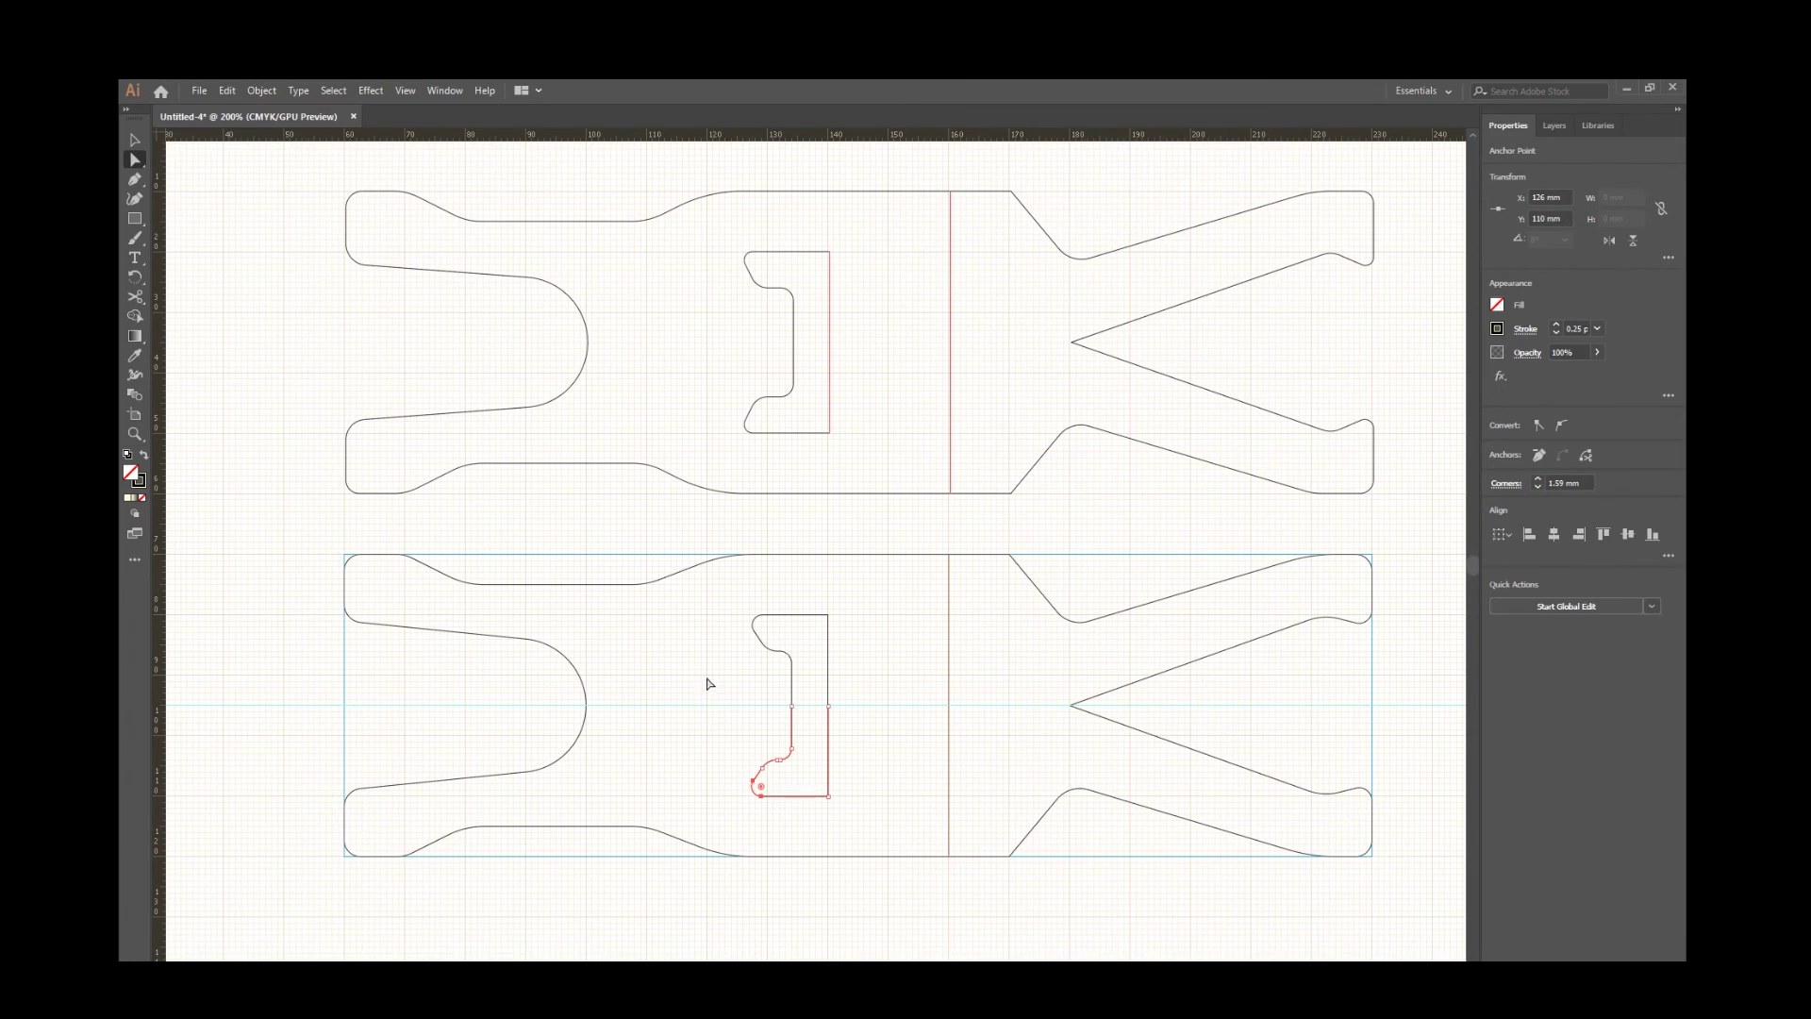
{"action": "key", "text": "v"}
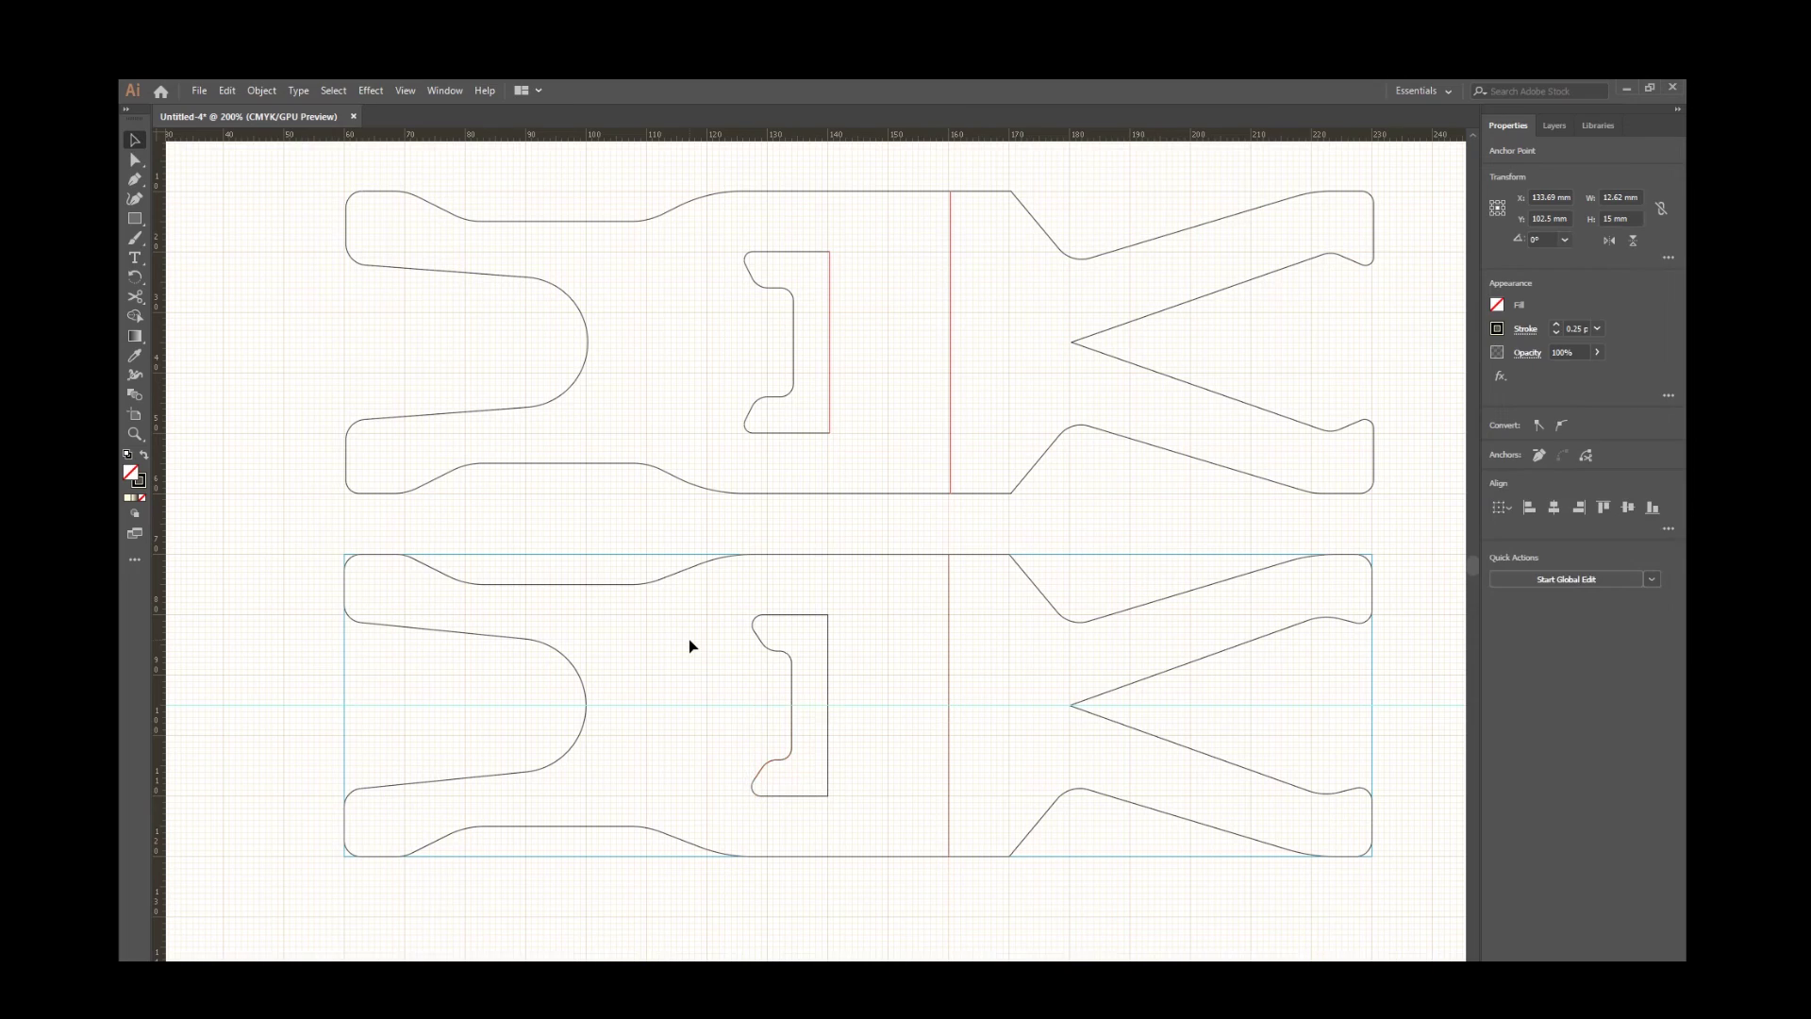
{"action": "left_click", "coordinate": [681, 653]}
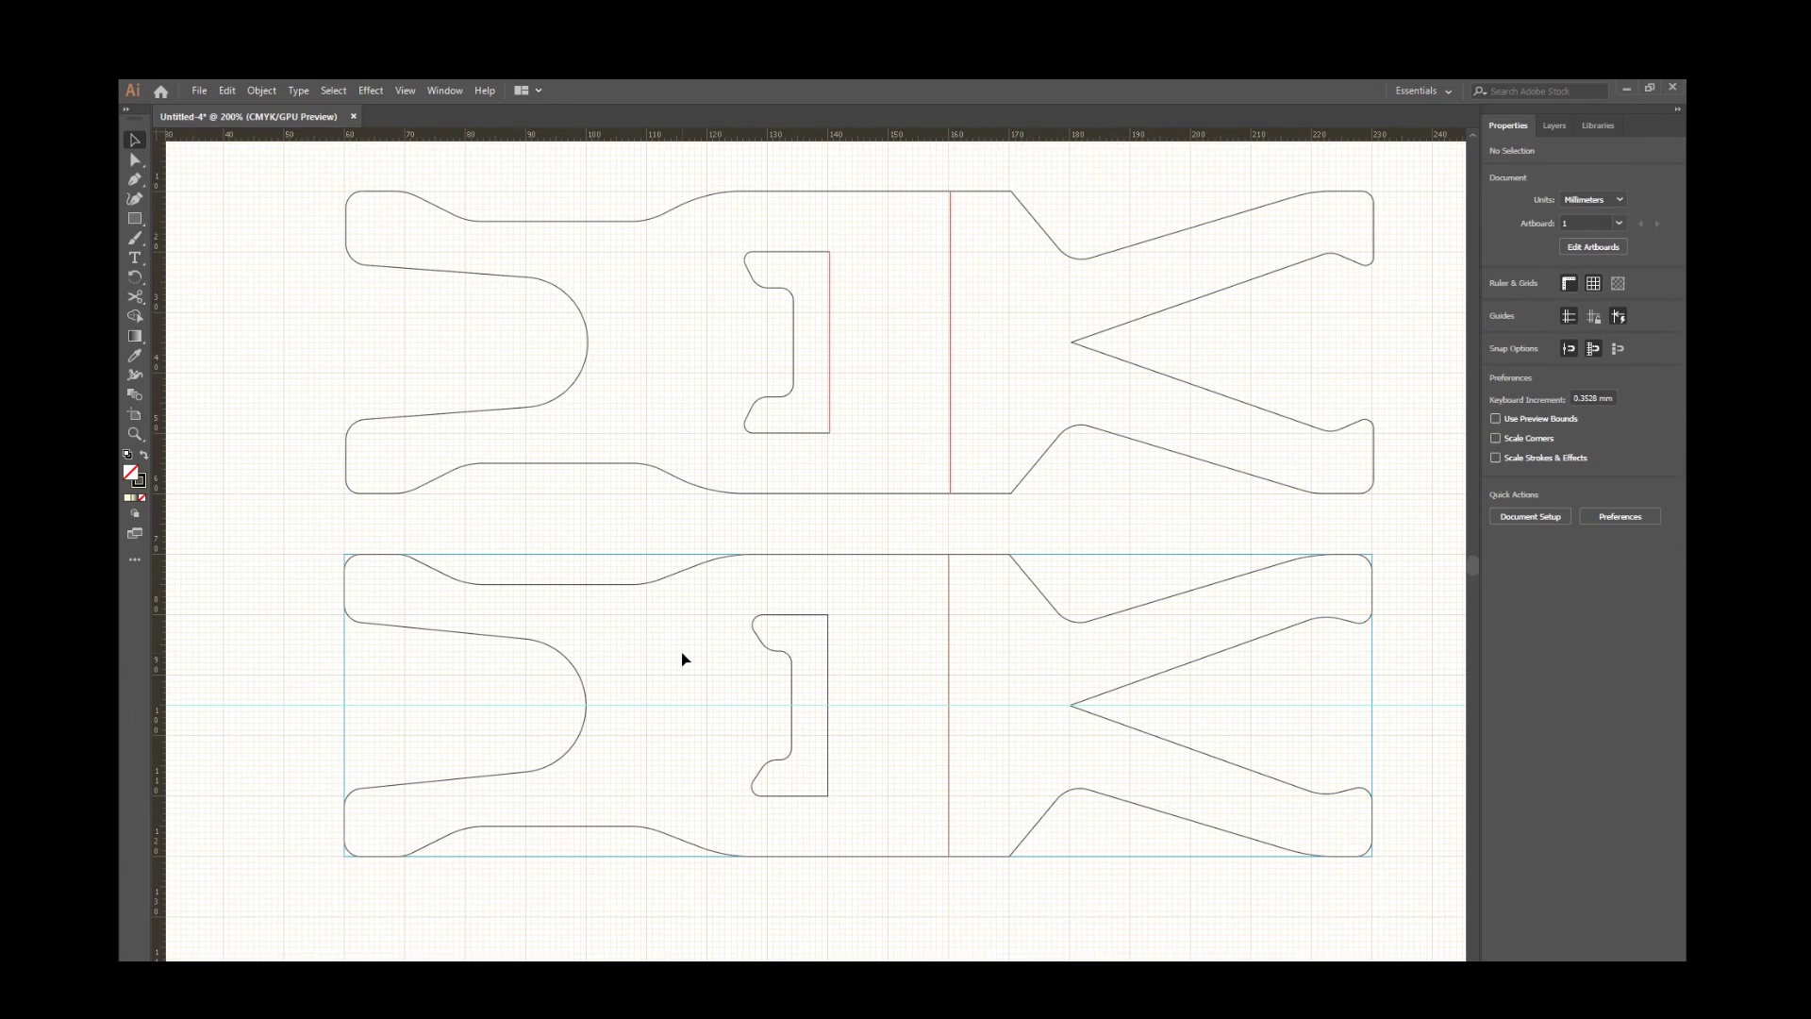
Cut the cutout paths with the Scissors tool at both ends of the vertical edge at X 140 mm, and select the separated segments.
{"action": "left_click", "coordinate": [829, 680]}
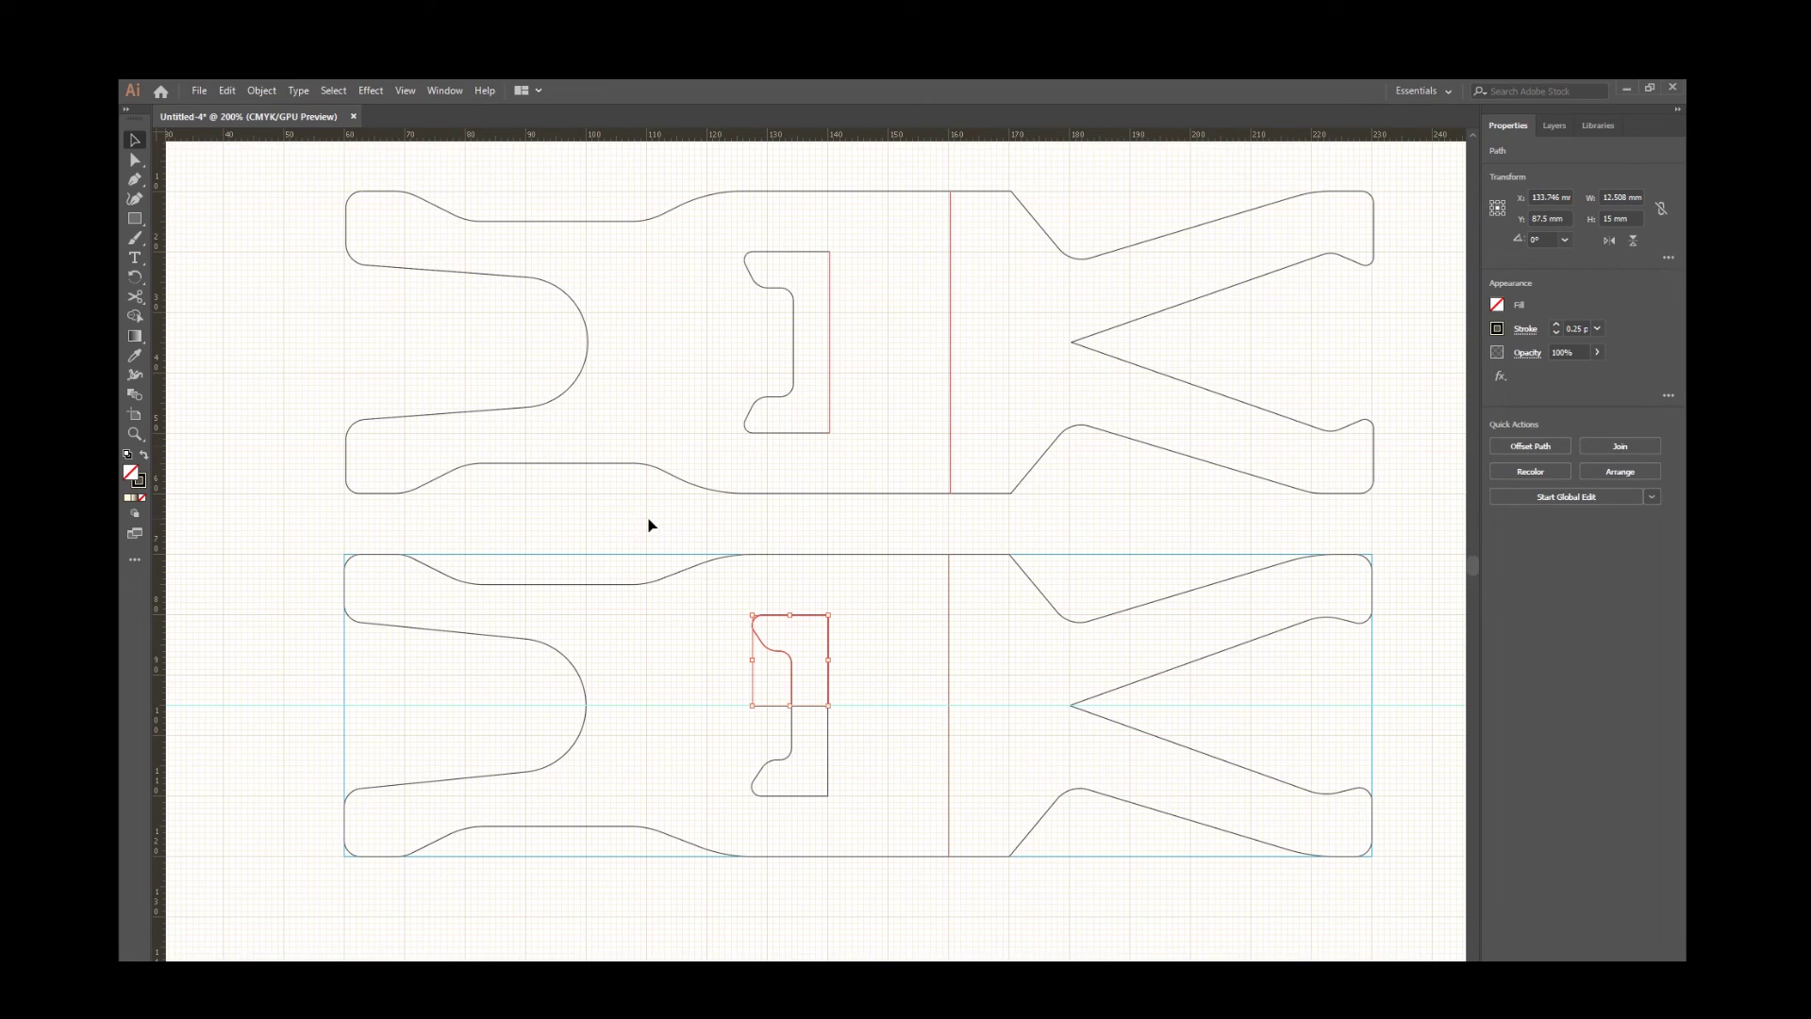
{"action": "key", "text": "c"}
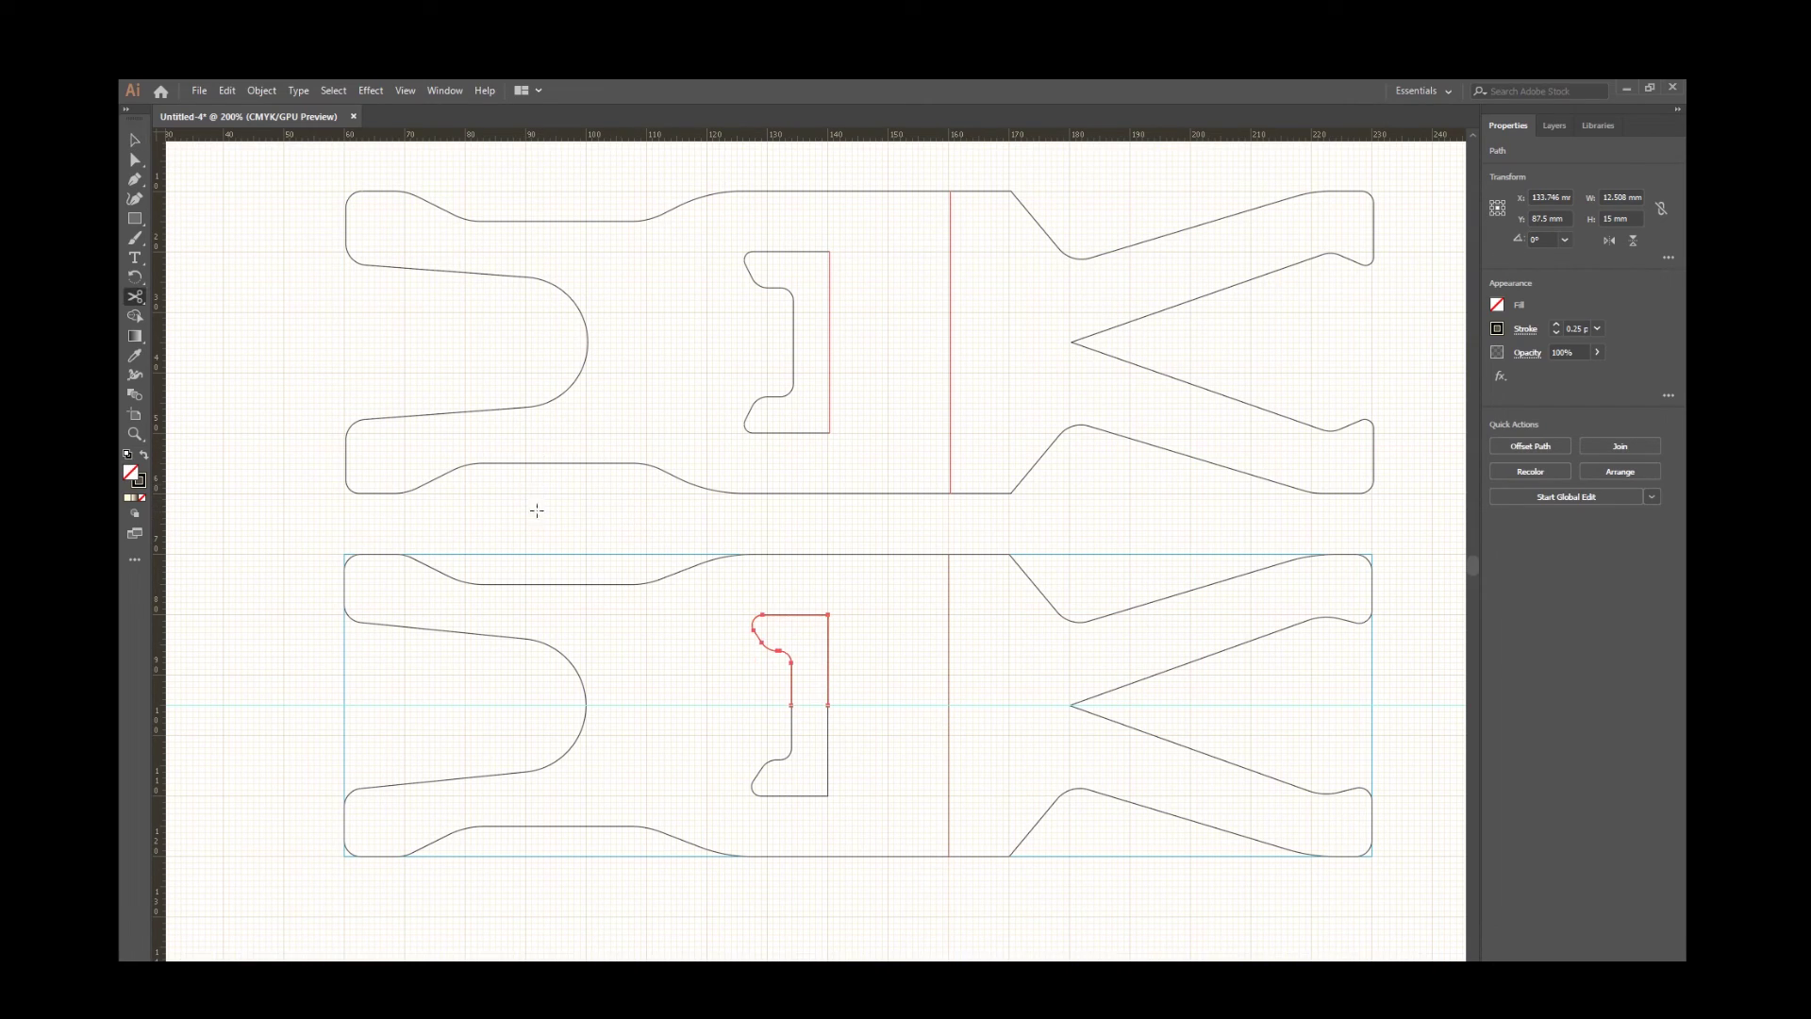
{"action": "left_click", "coordinate": [143, 300]}
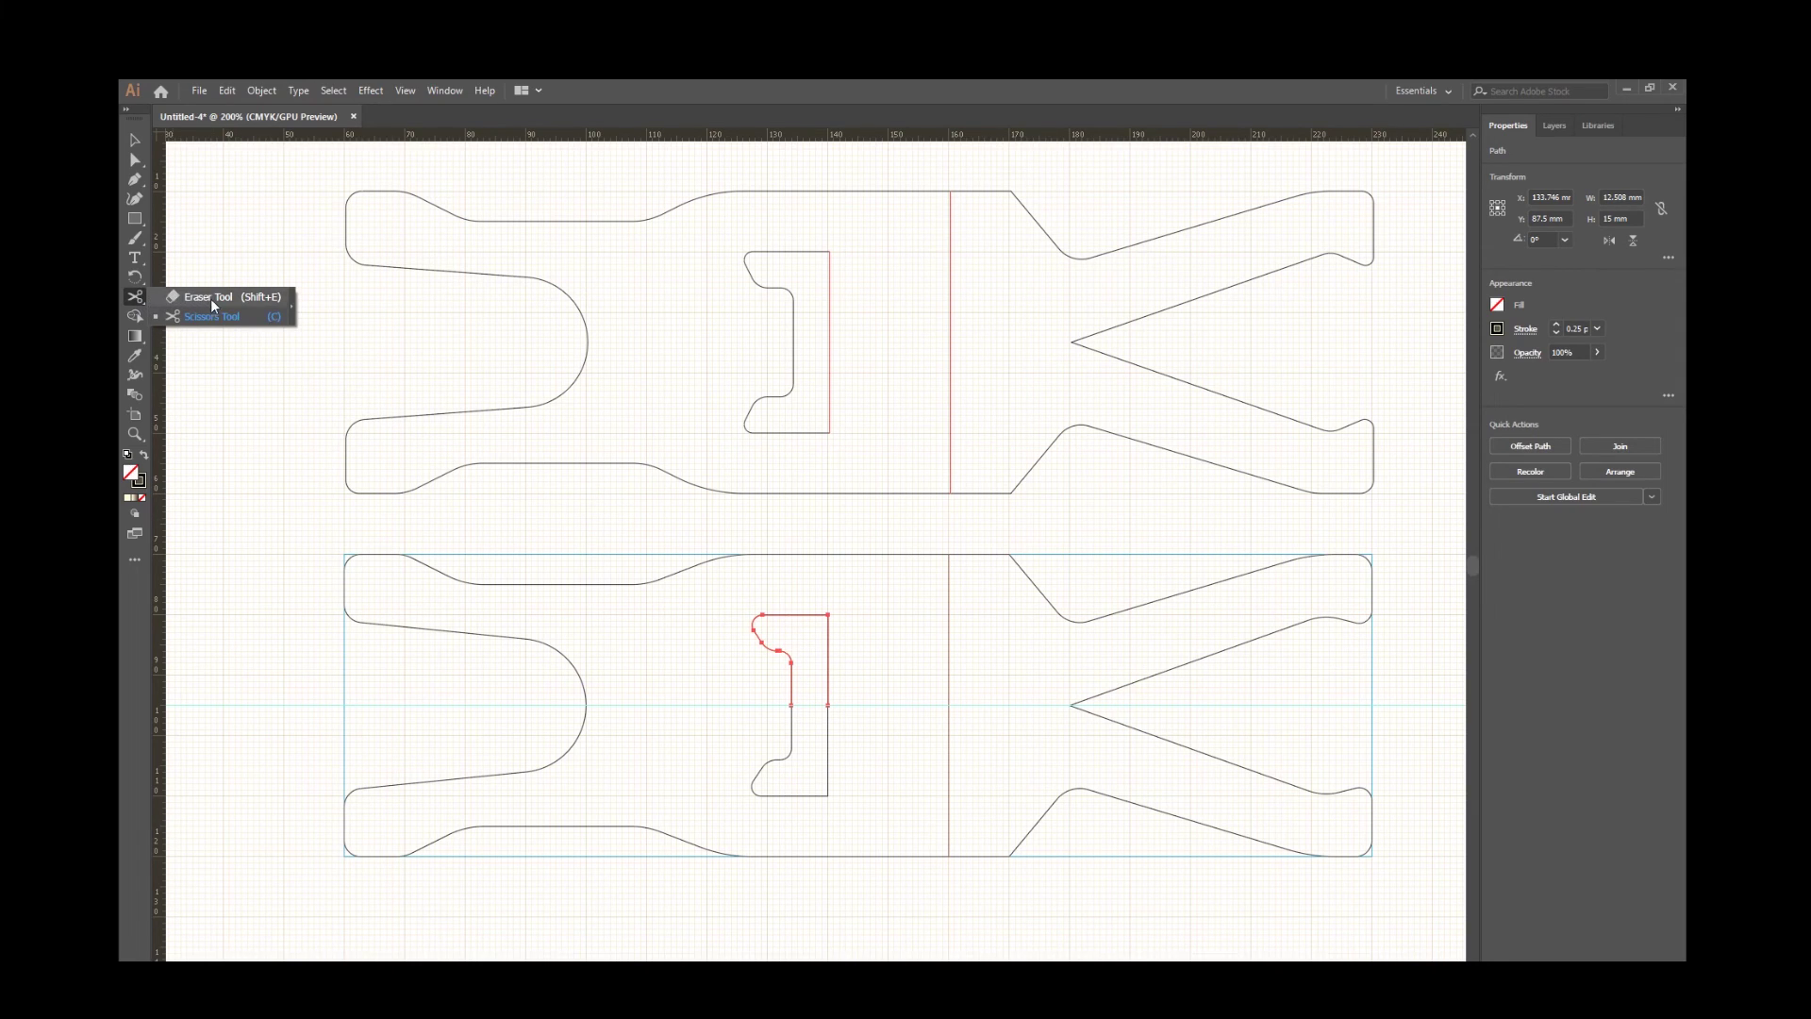
{"action": "left_click", "coordinate": [211, 316]}
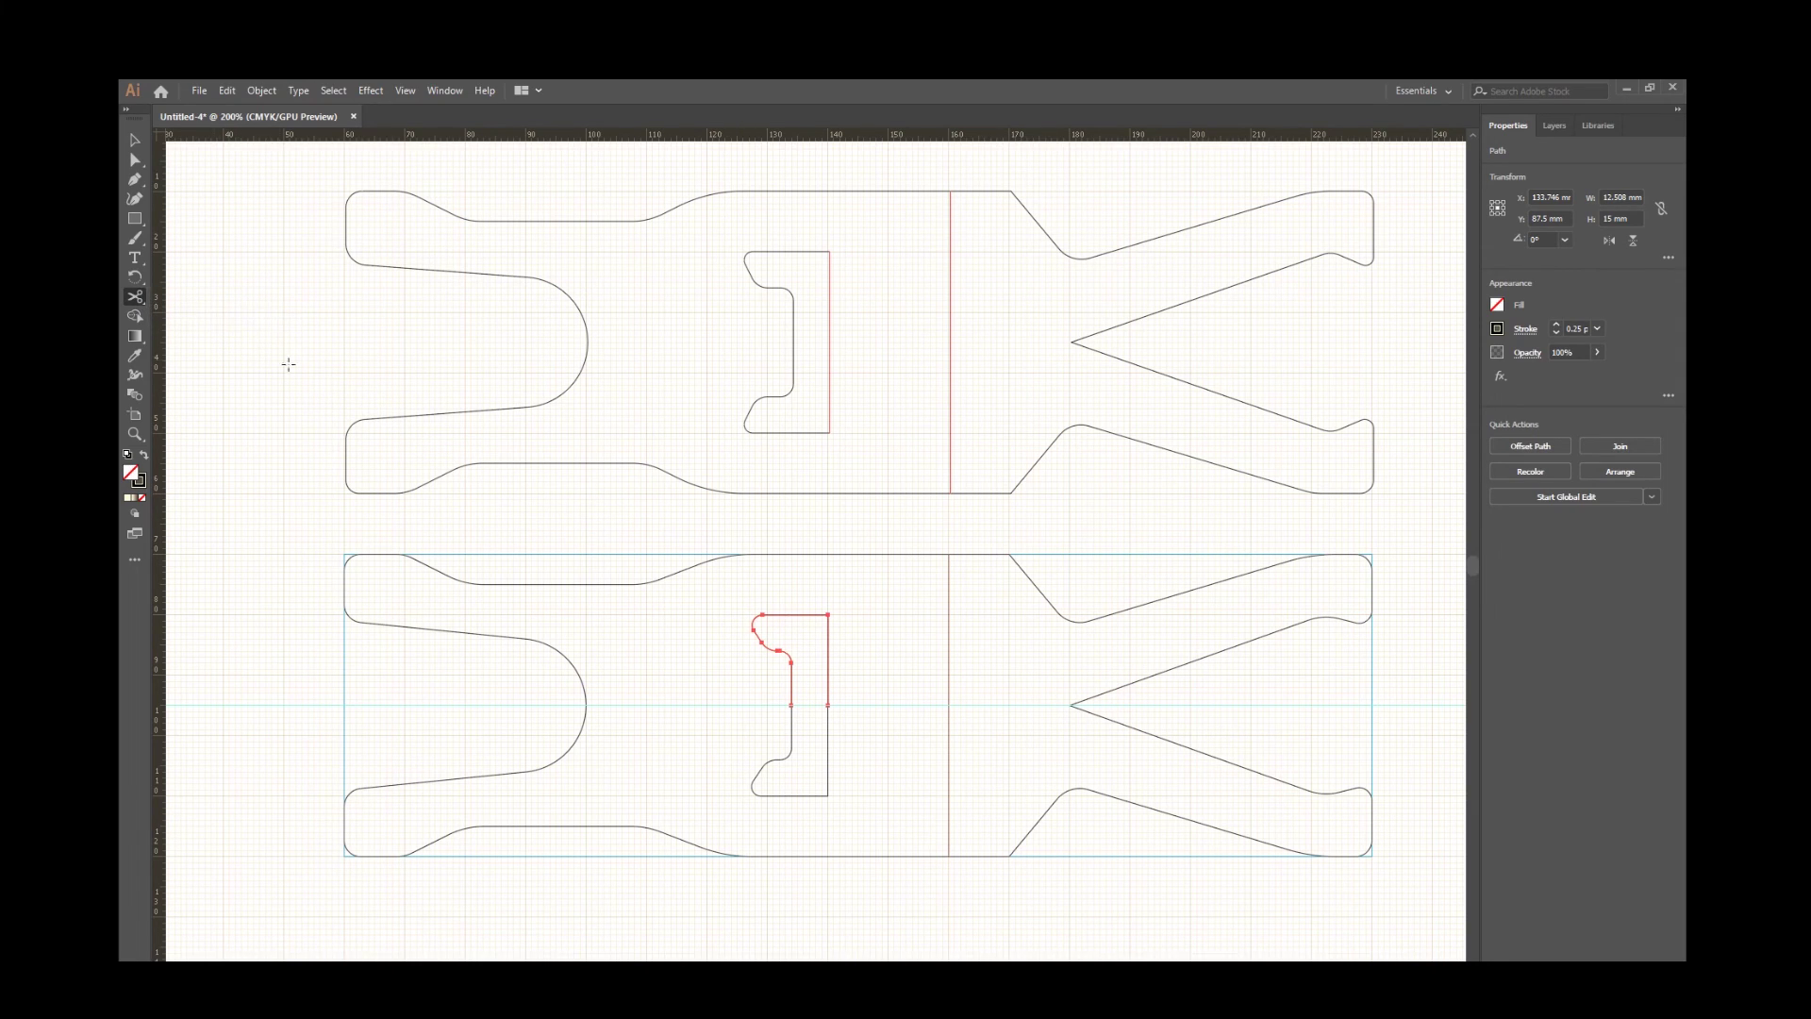
{"action": "left_click", "coordinate": [828, 614]}
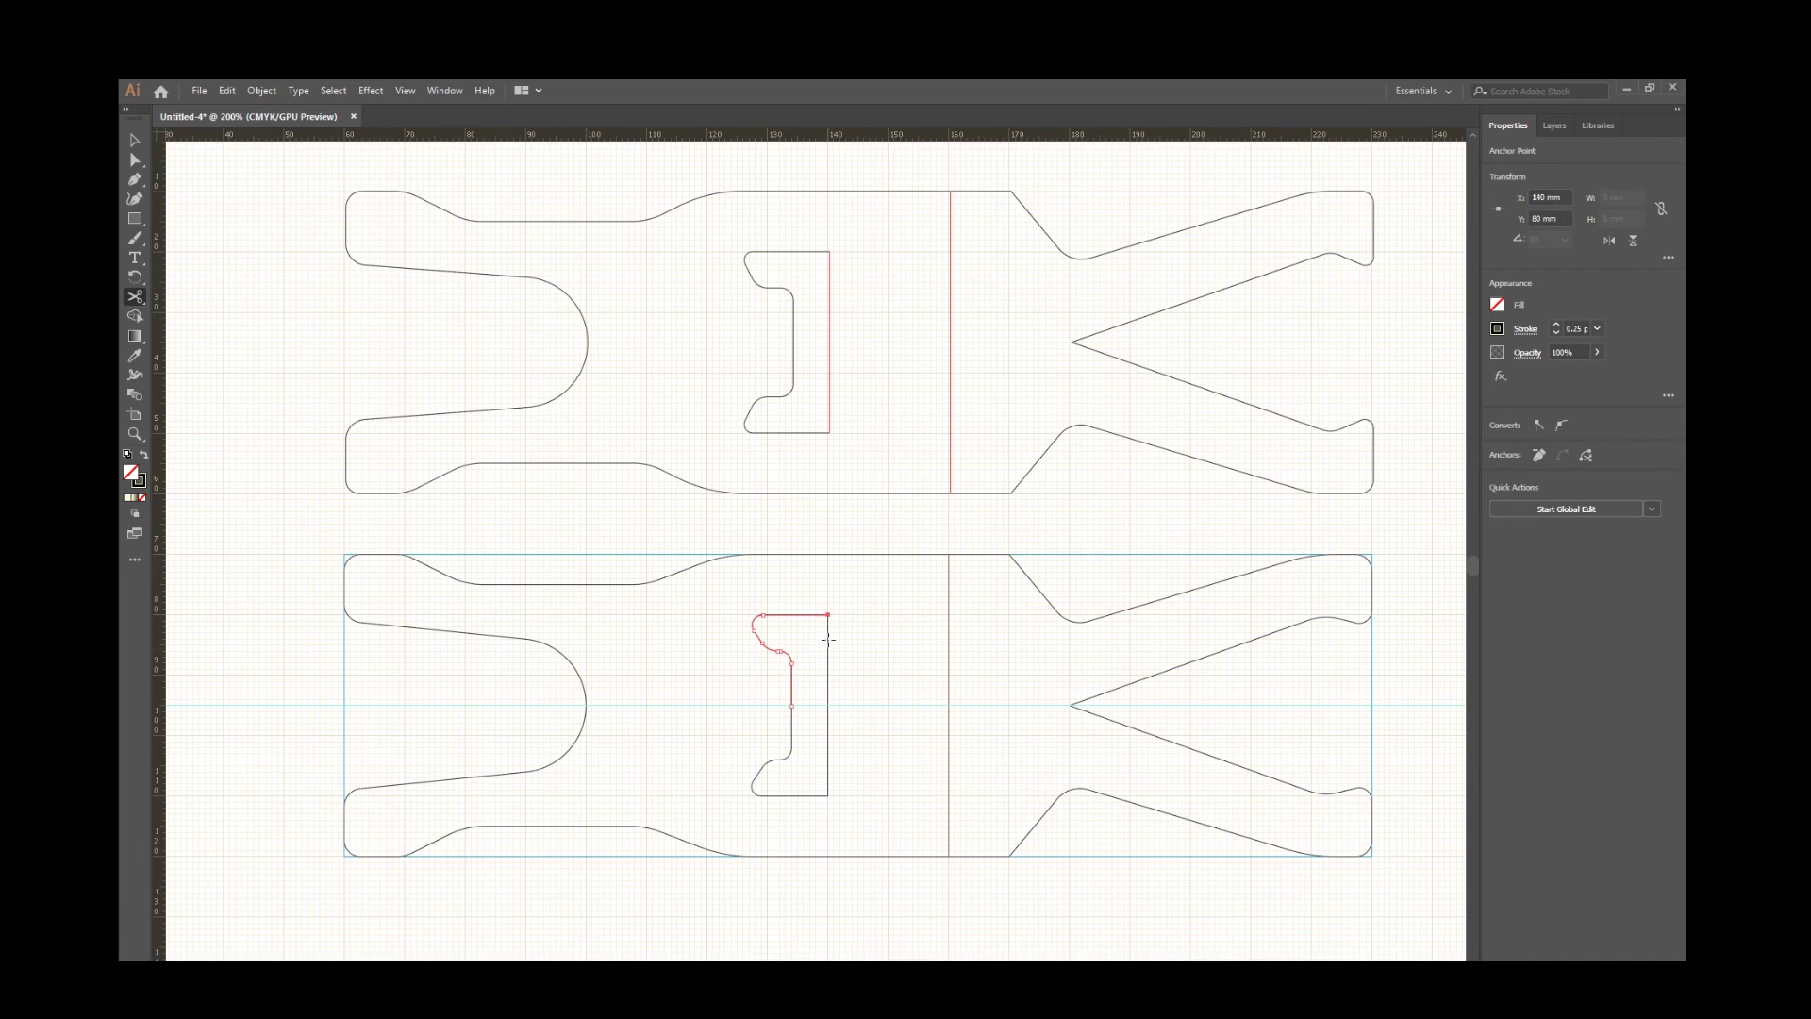
{"action": "left_click", "coordinate": [828, 797]}
{"action": "key", "text": "v"}
{"action": "left_click", "coordinate": [886, 660]}
{"action": "left_click", "coordinate": [829, 660]}
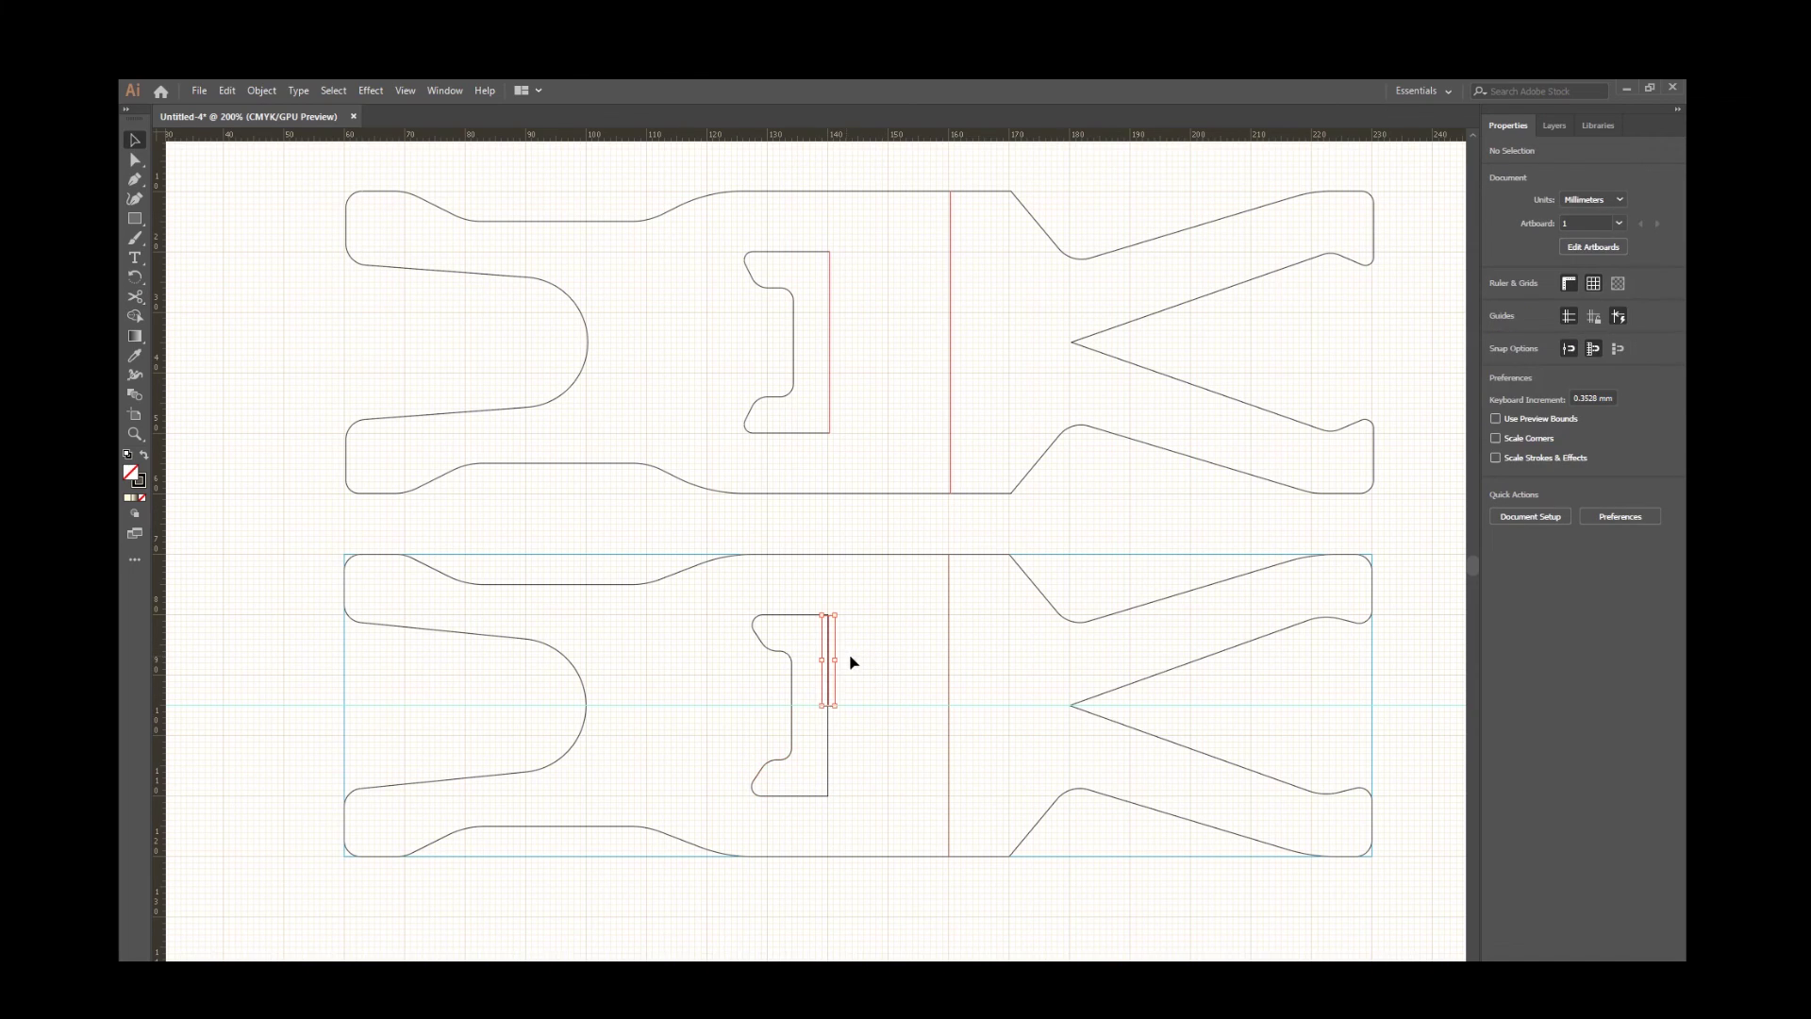
{"action": "left_click_drag", "start_coordinate": [829, 661], "coordinate": [826, 751]}
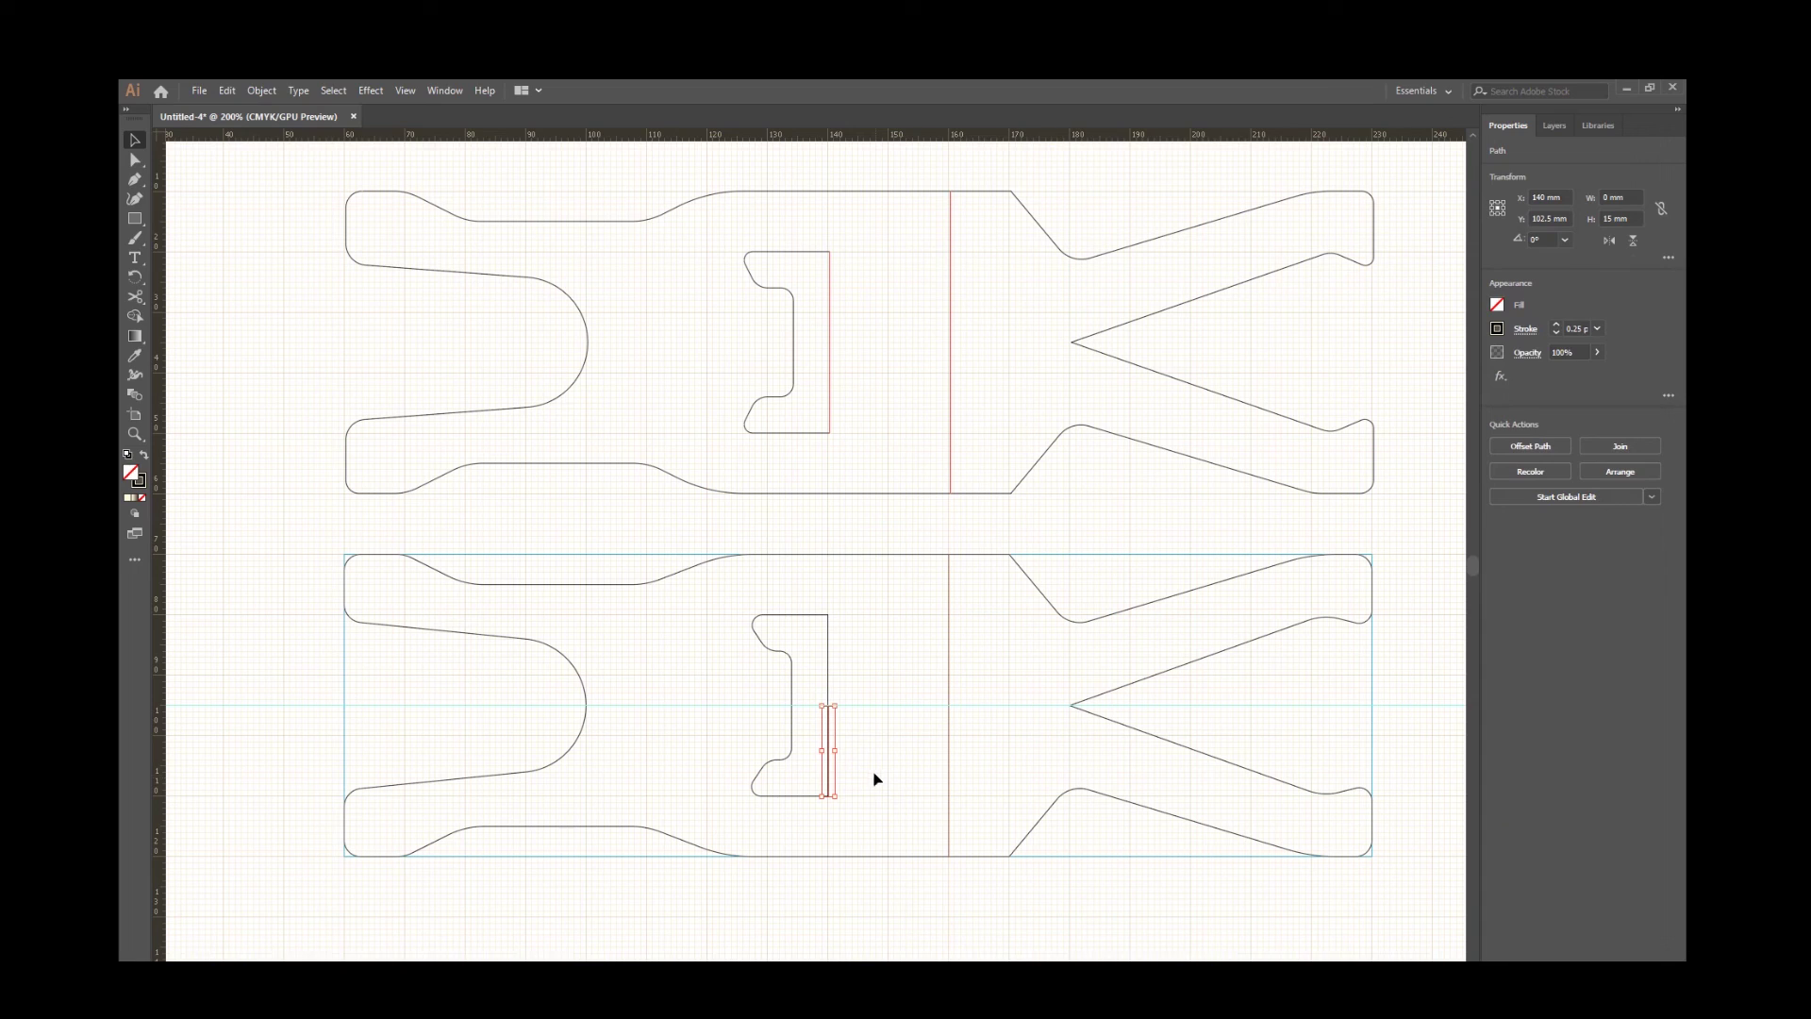
Select both halves of the cutout's vertical edge at X 140 mm without the guide, give them a red stroke and deselect them.
{"action": "left_click", "coordinate": [865, 677]}
{"action": "left_click_drag", "start_coordinate": [812, 676], "coordinate": [849, 747]}
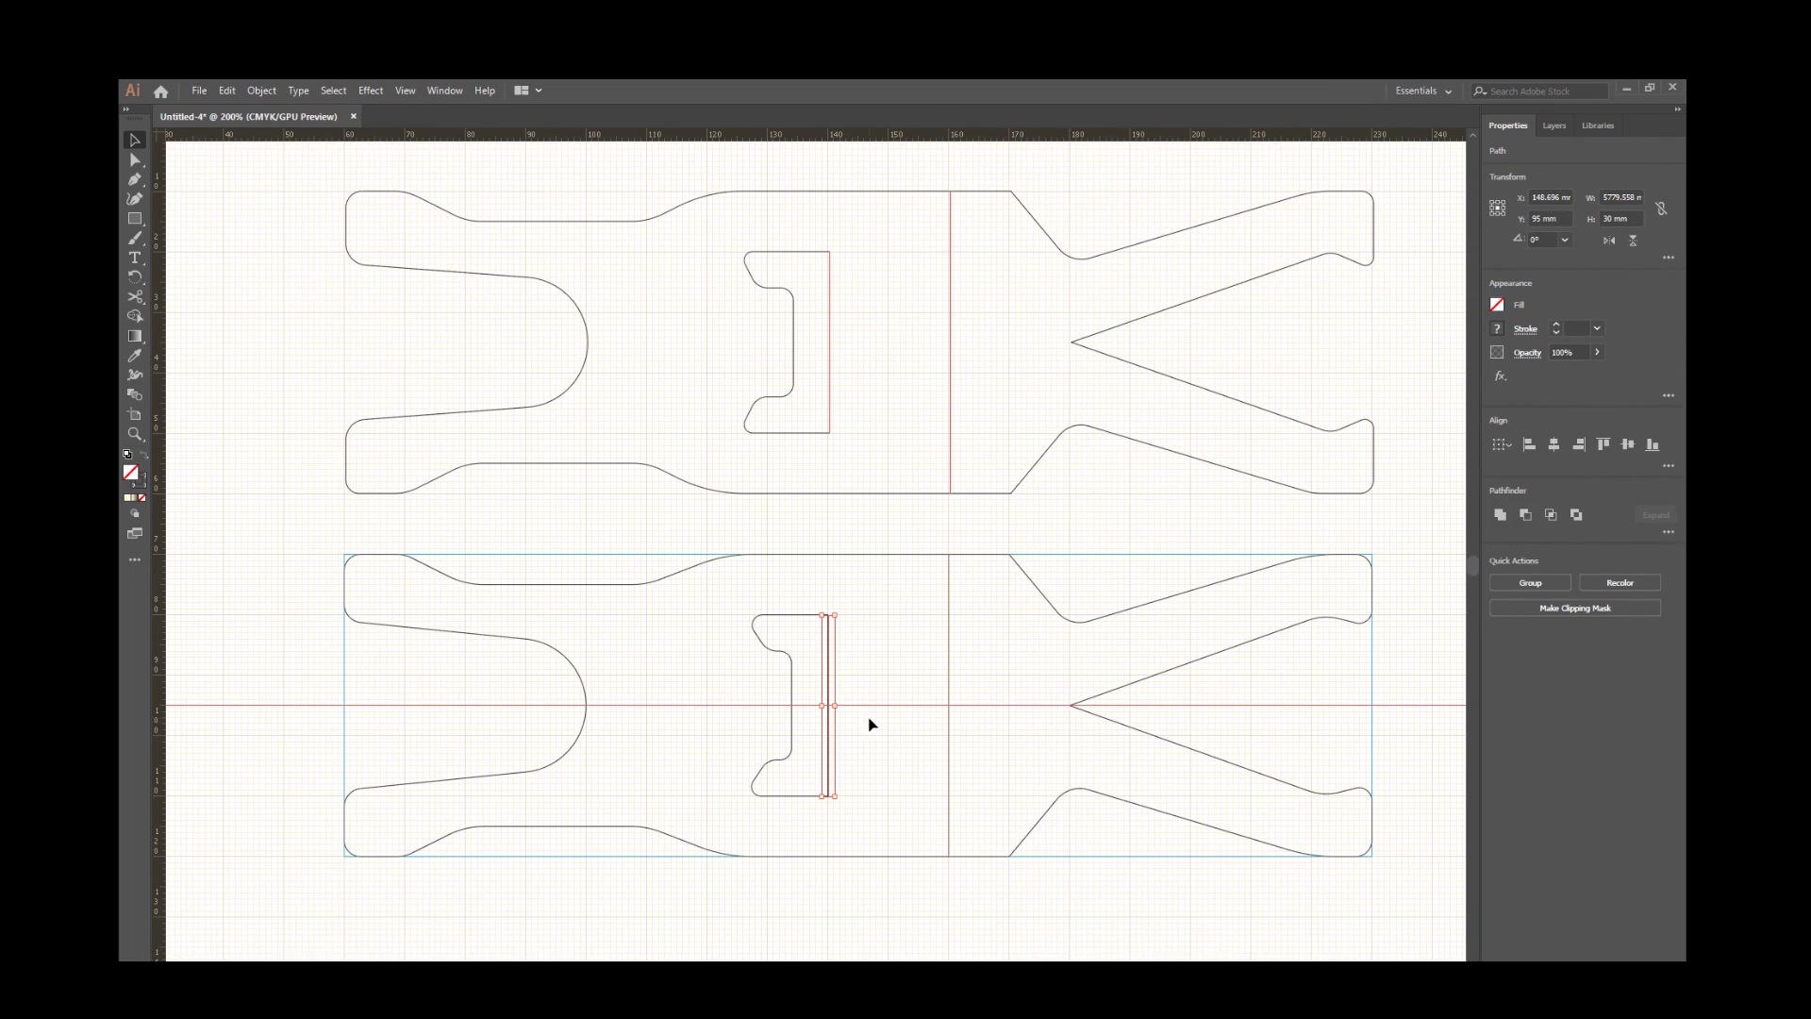
{"action": "left_click", "coordinate": [869, 705], "text": "shift"}
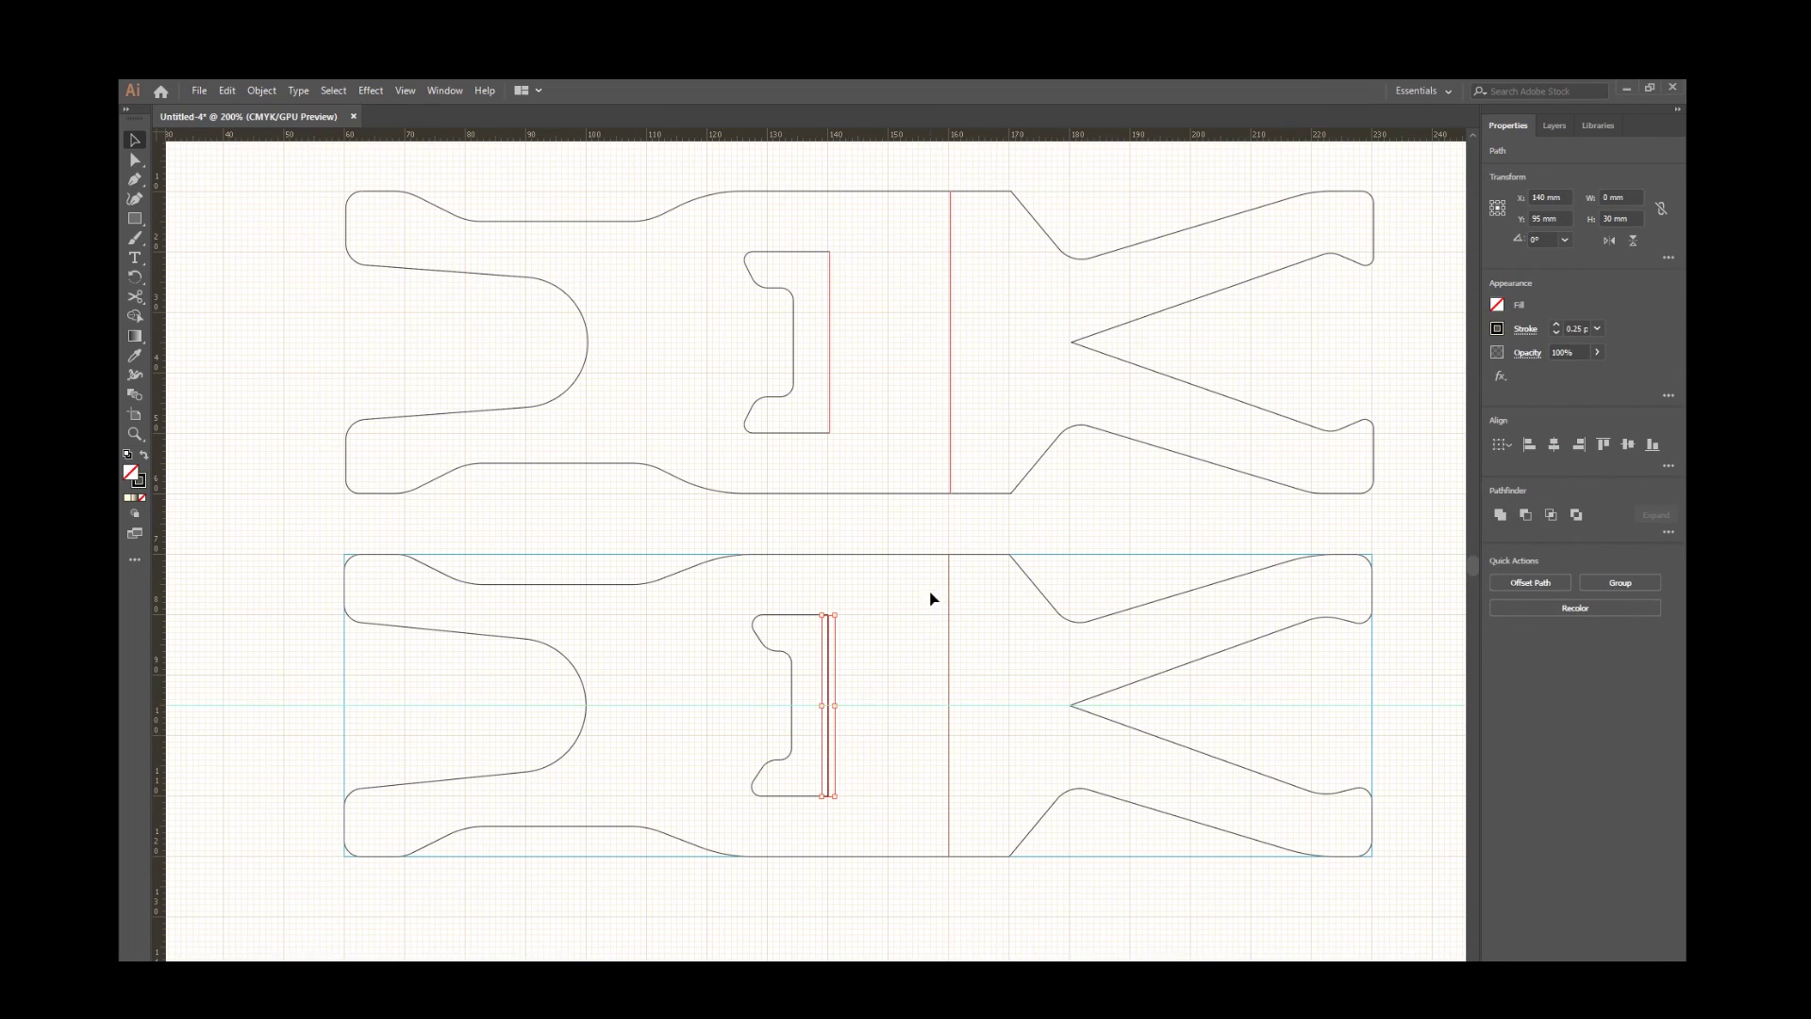
{"action": "left_click", "coordinate": [1499, 329]}
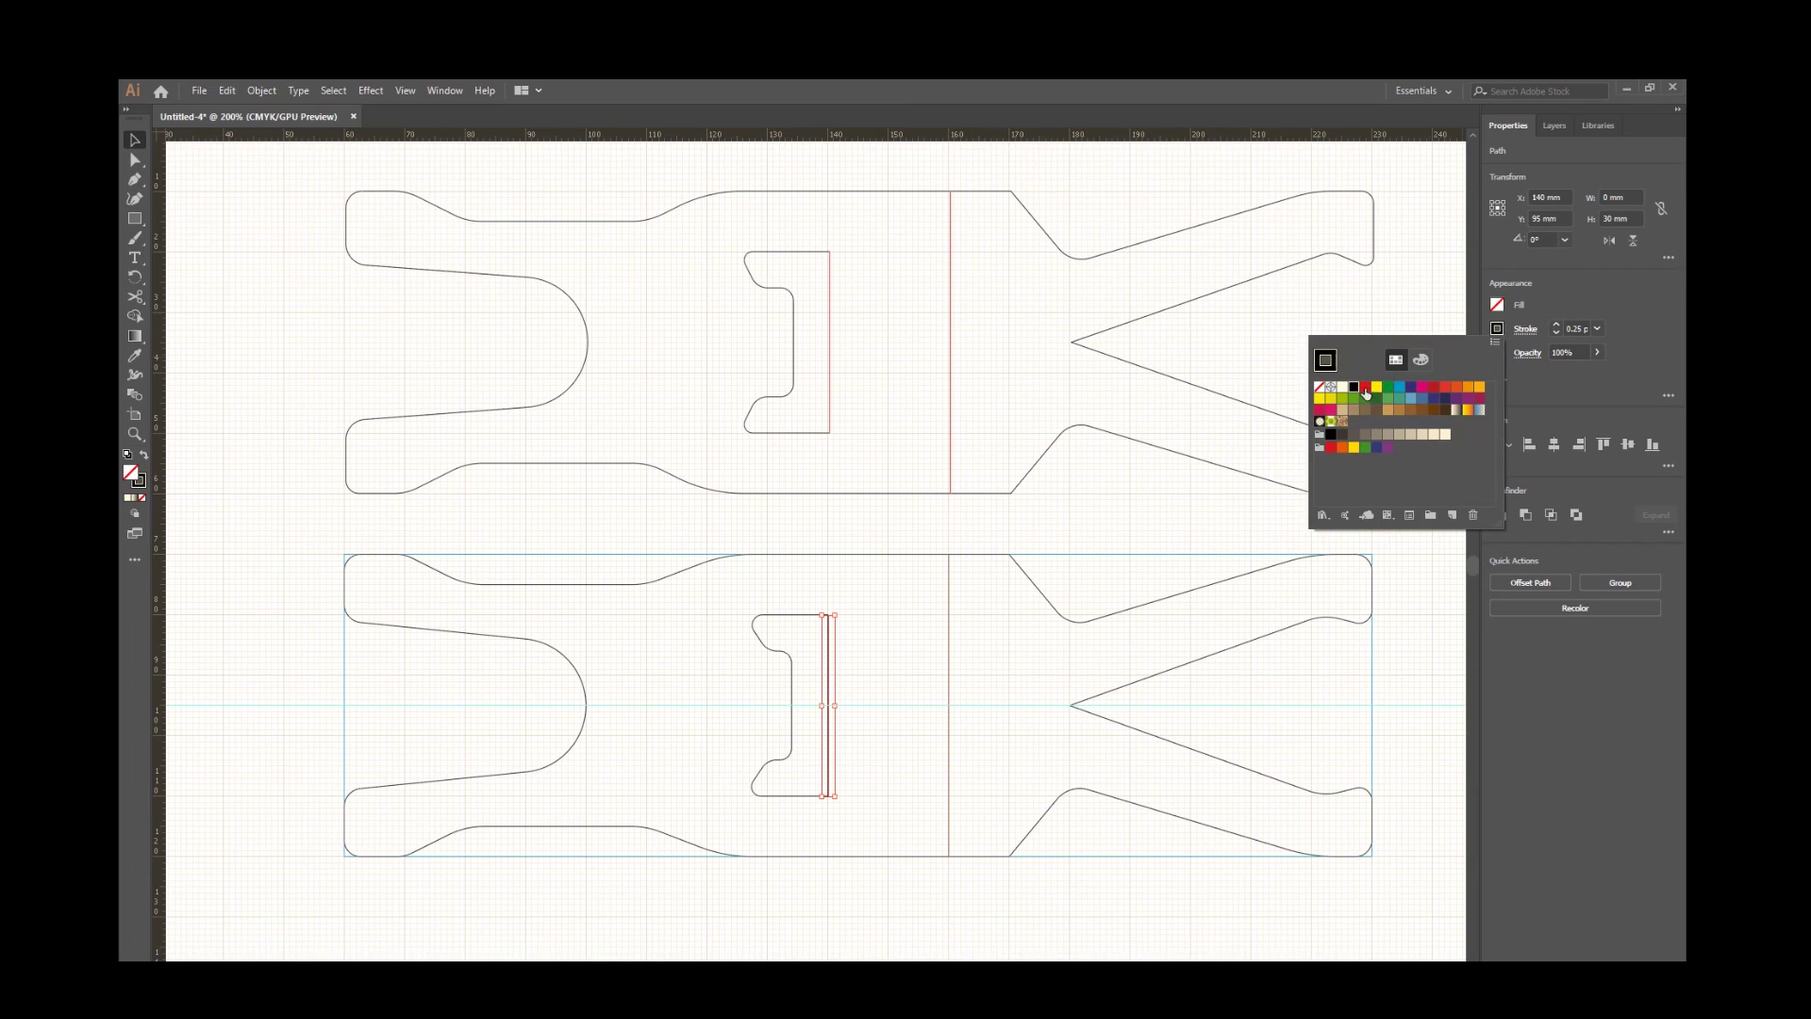
{"action": "left_click", "coordinate": [1366, 392]}
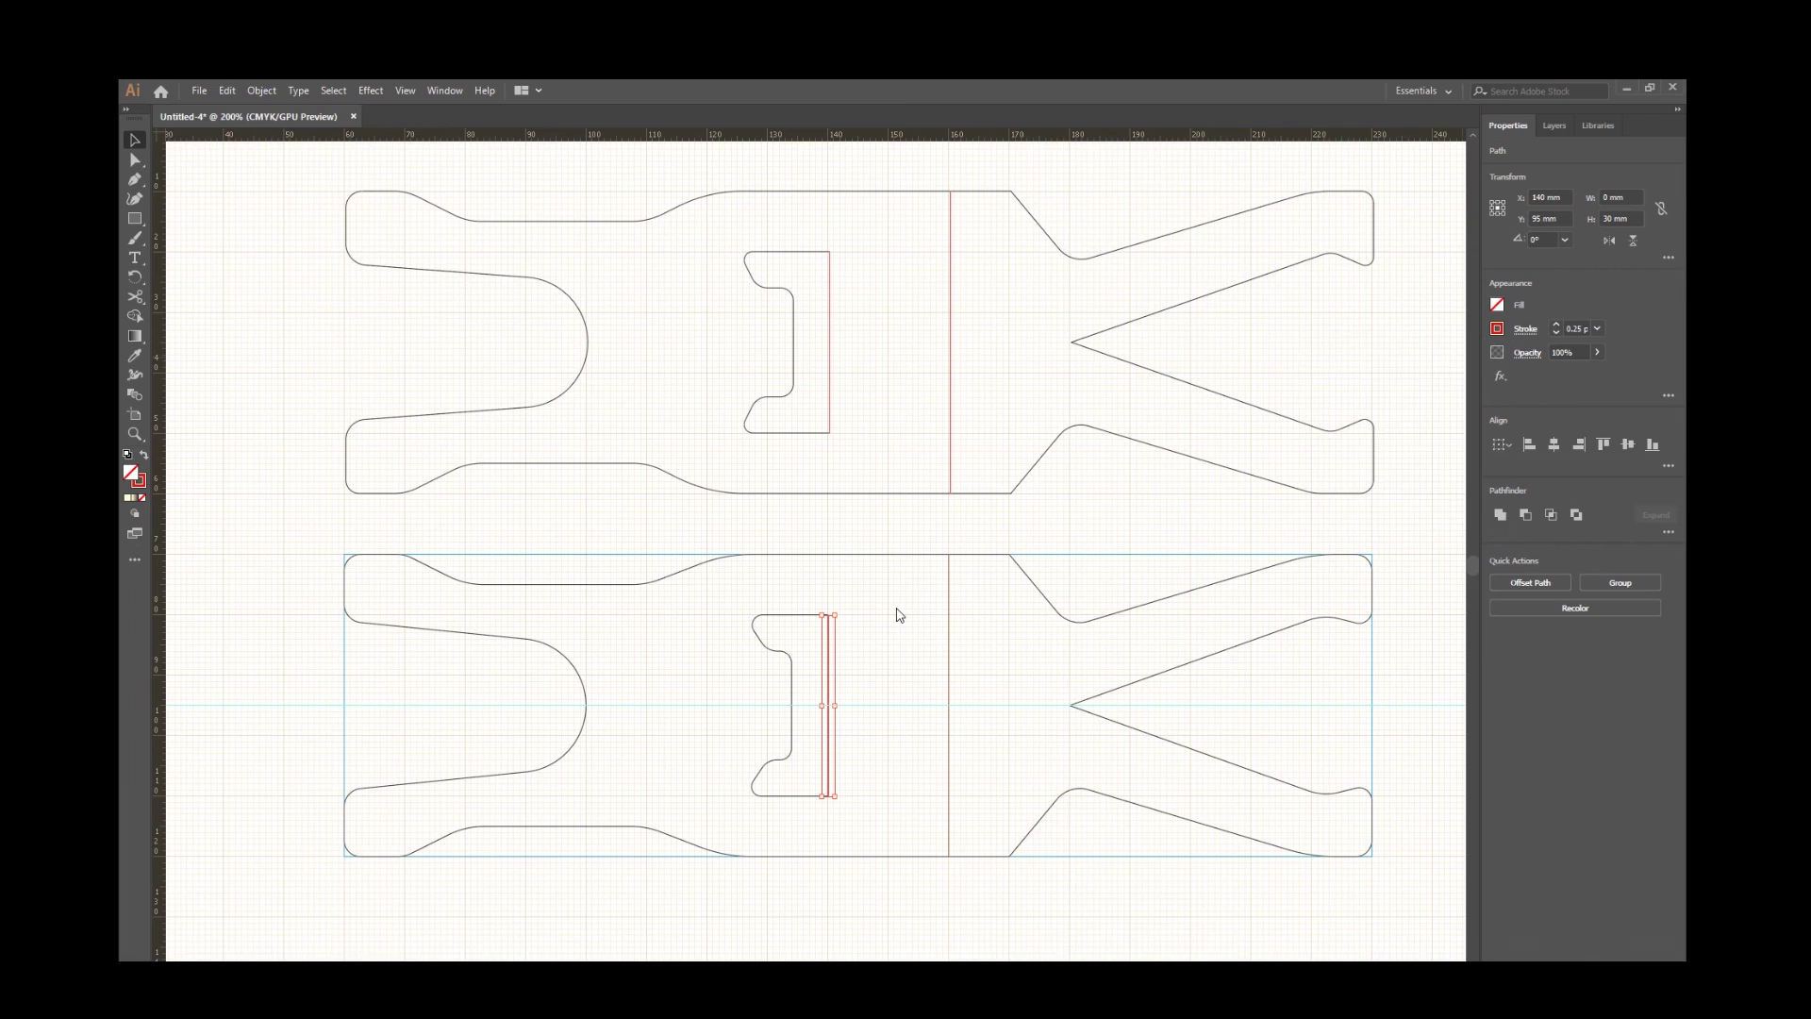
{"action": "left_click", "coordinate": [207, 683]}
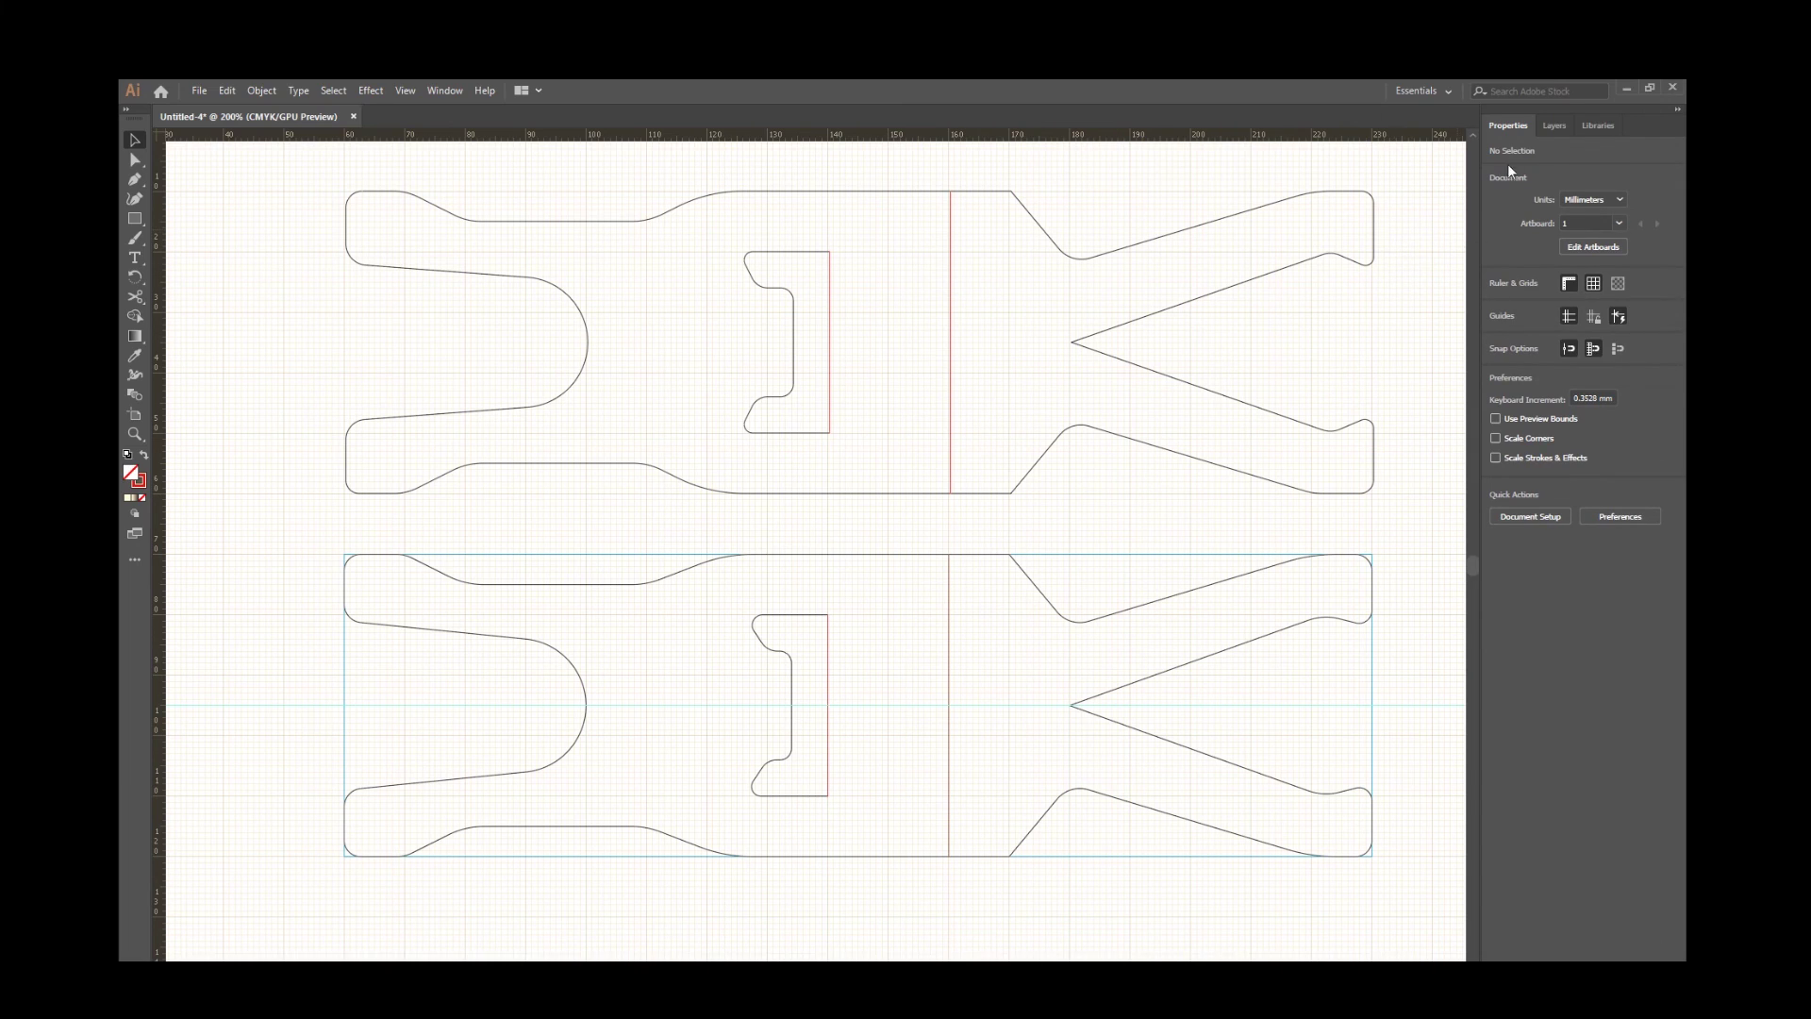
Hide the Template layer and delete the horizontal guide running through the design.
{"action": "left_click", "coordinate": [1555, 128]}
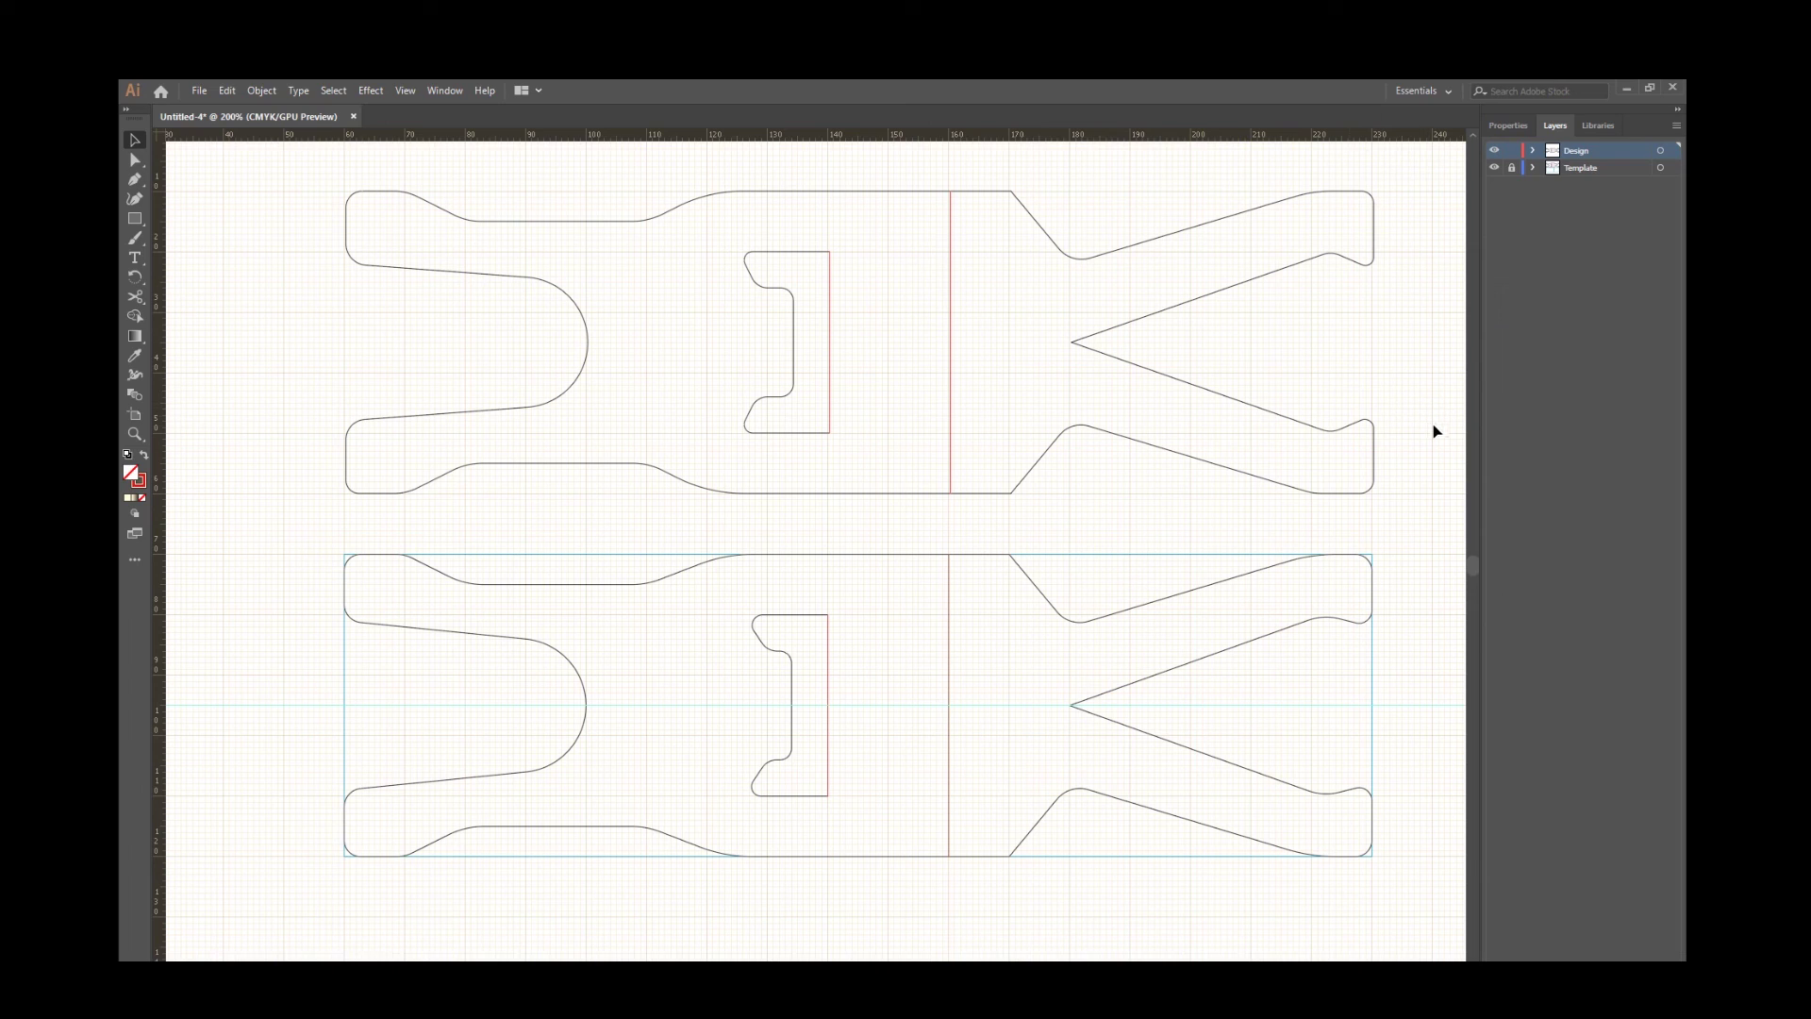
{"action": "scroll", "coordinate": [1117, 686], "scroll_direction": "down", "scroll_amount": 1}
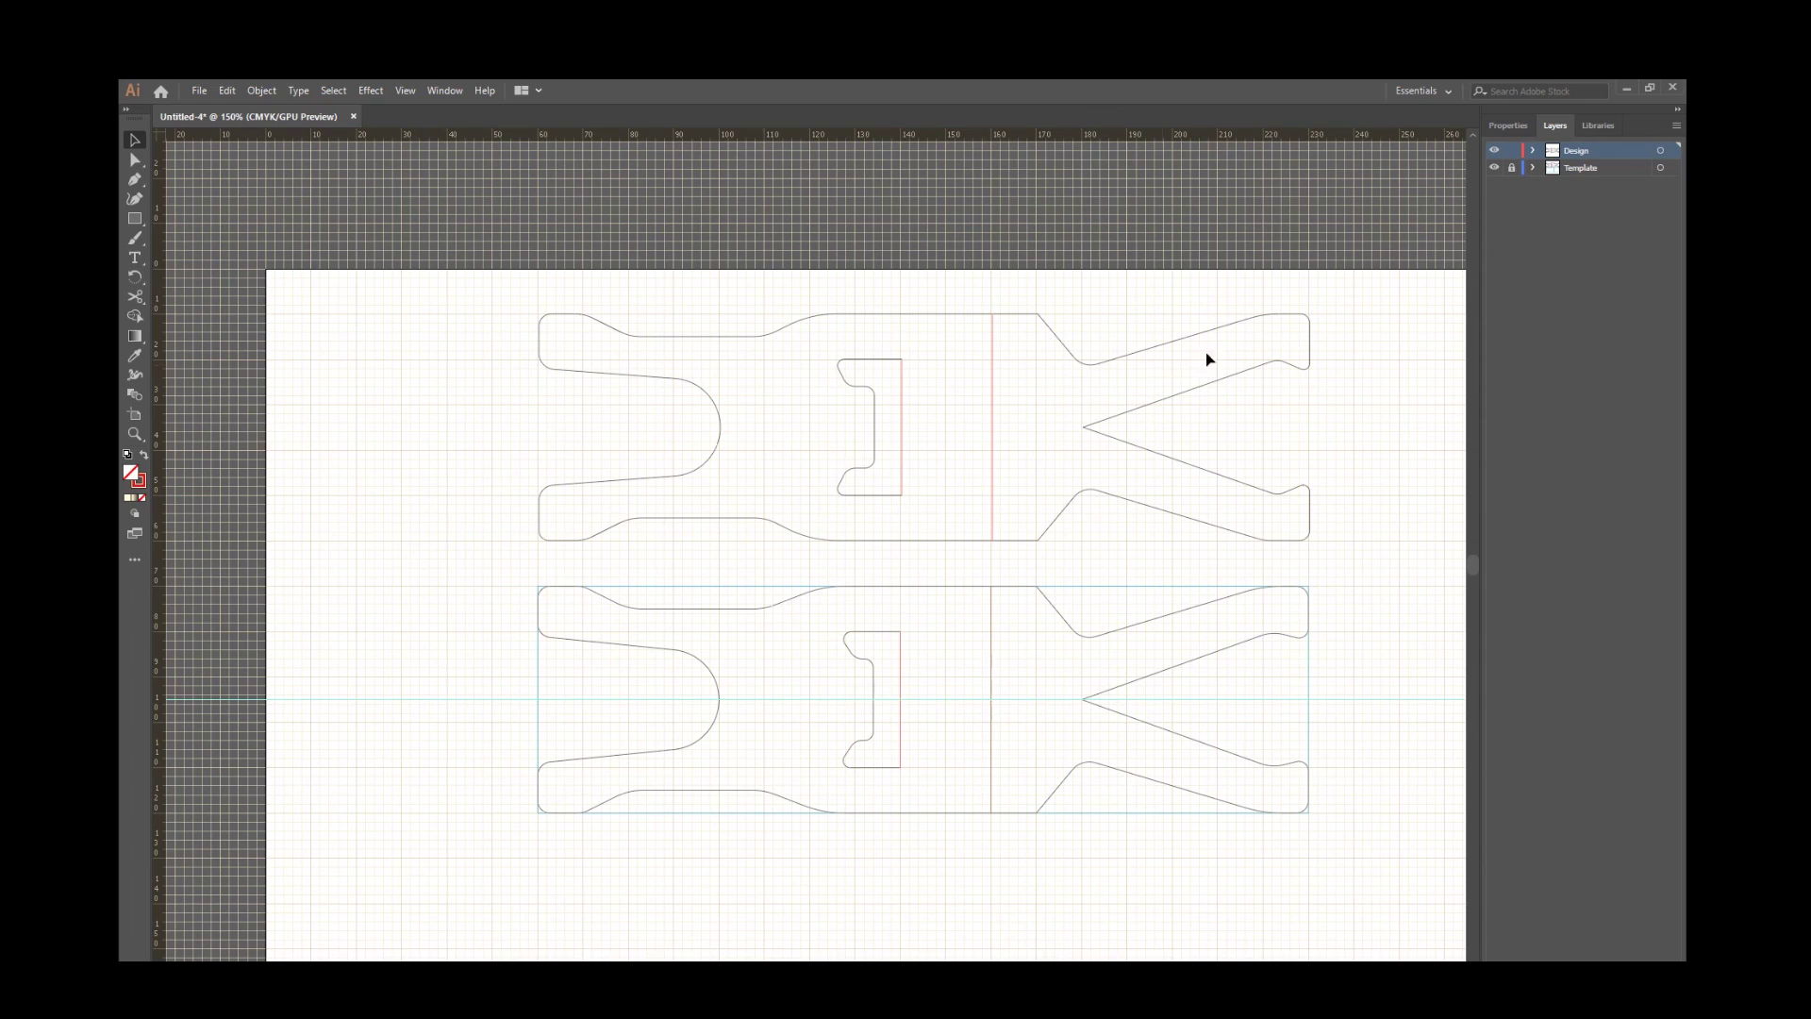
{"action": "left_click", "coordinate": [1496, 168]}
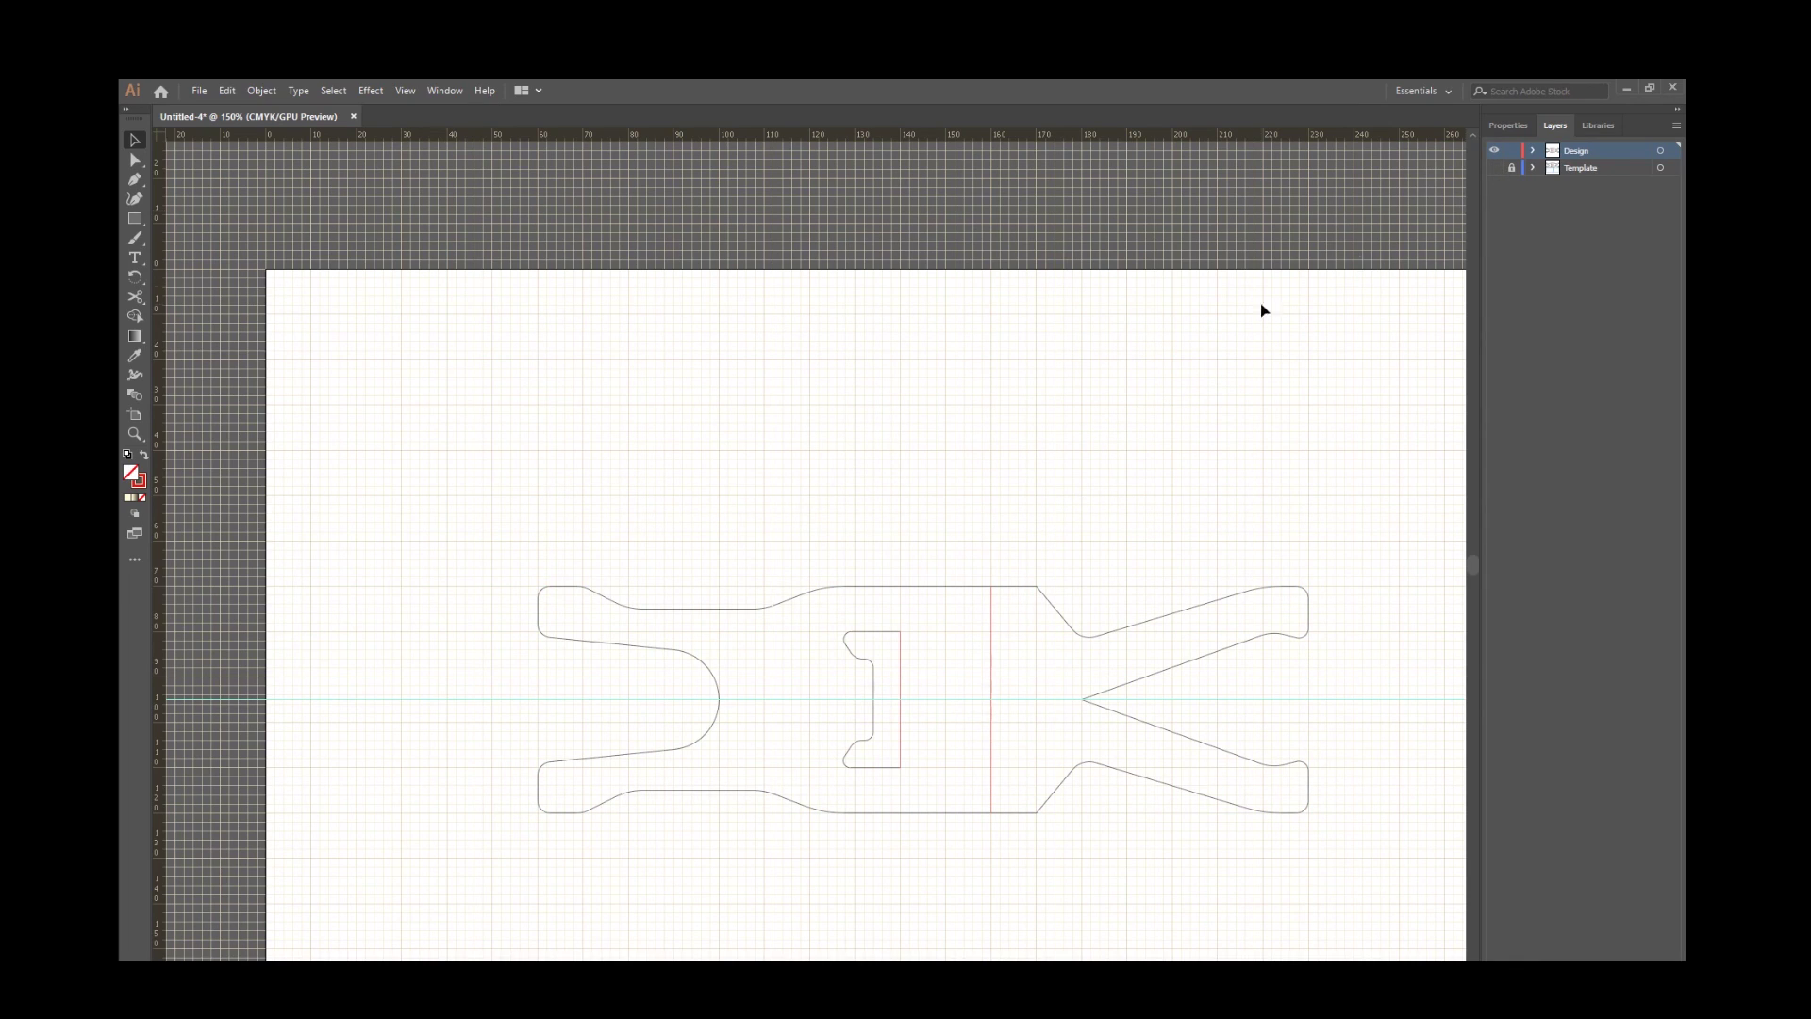
{"action": "left_click_drag", "start_coordinate": [304, 634], "coordinate": [344, 772]}
{"action": "key", "text": "Delete"}
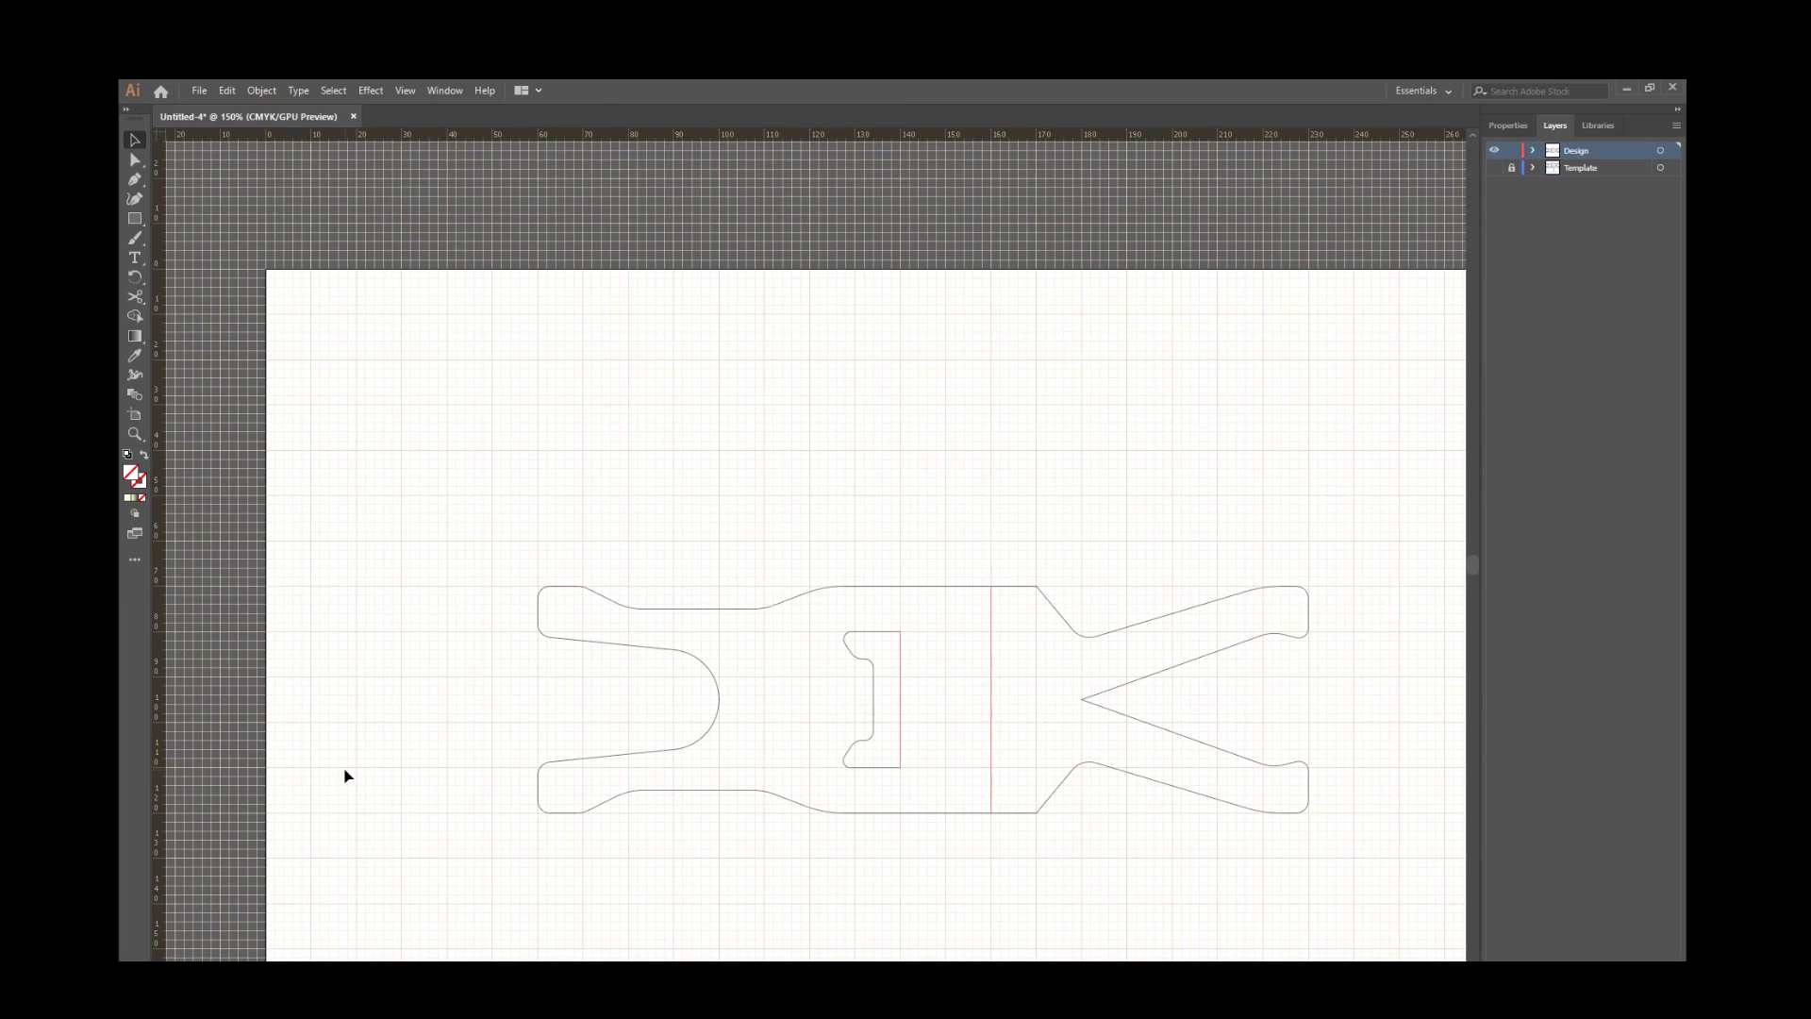